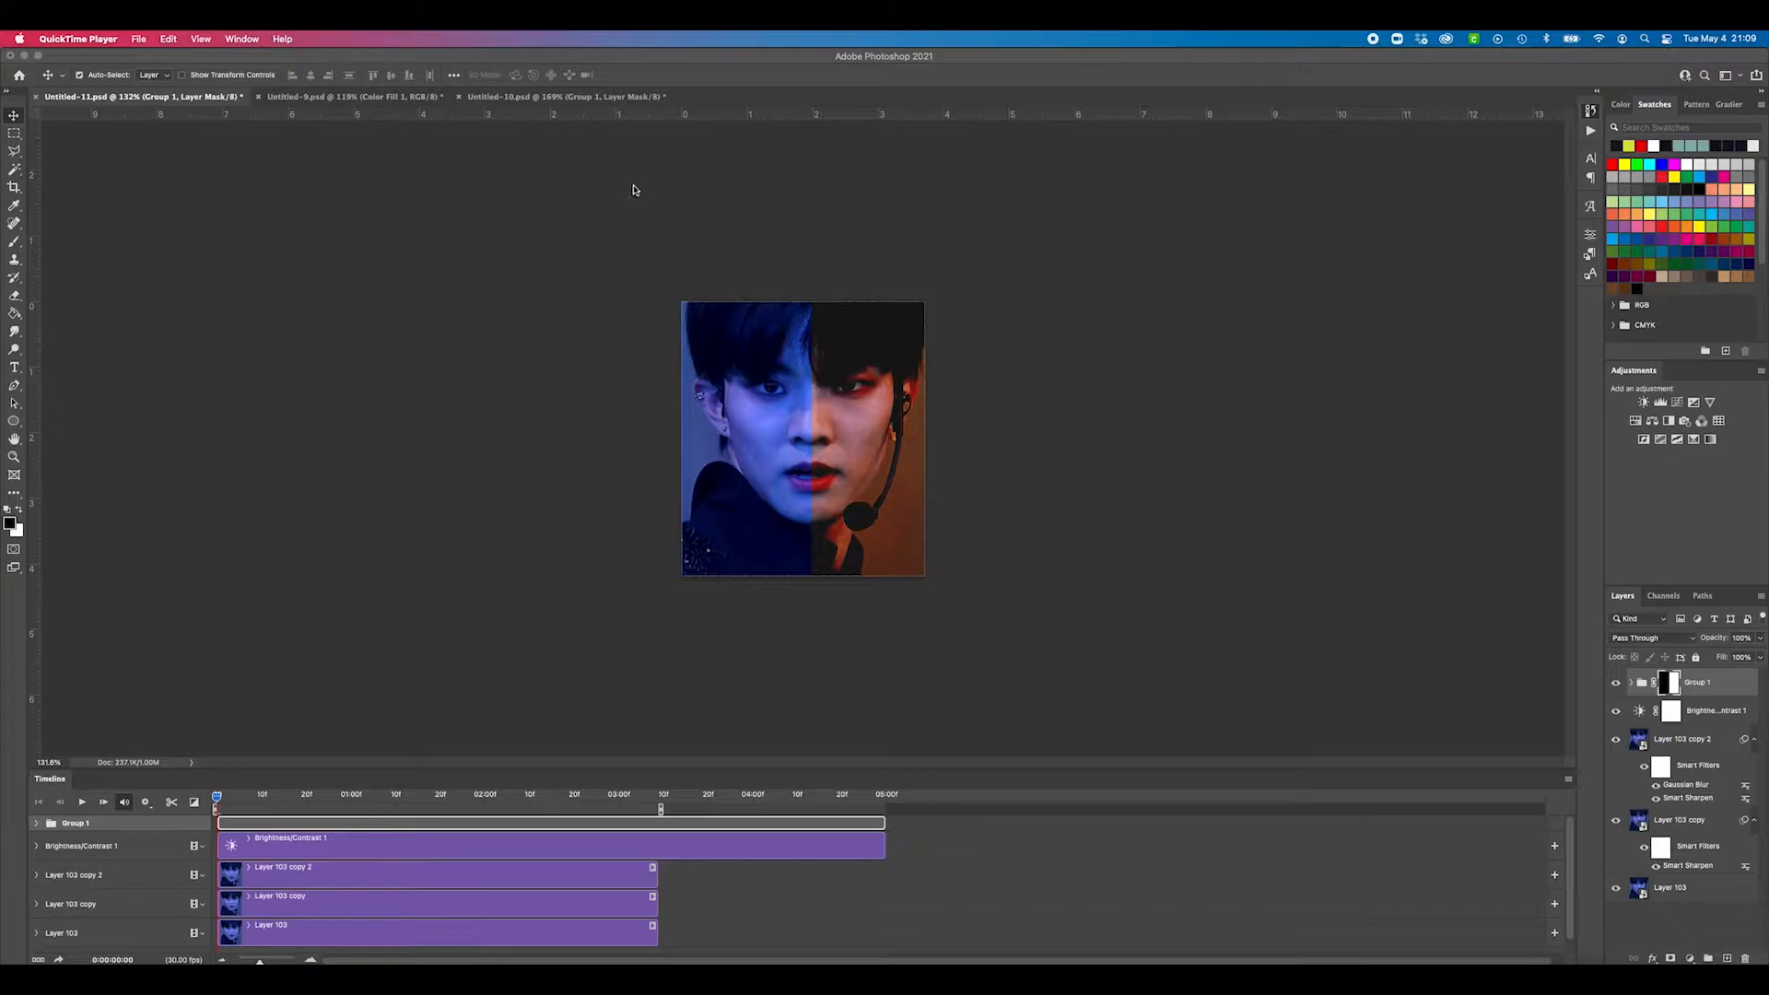
Step: Compare the split before-and-after colouring in the three open documents, scrubbing through frames of Untitled-9 and Untitled-10
{"action": "left_click", "coordinate": [343, 106]}
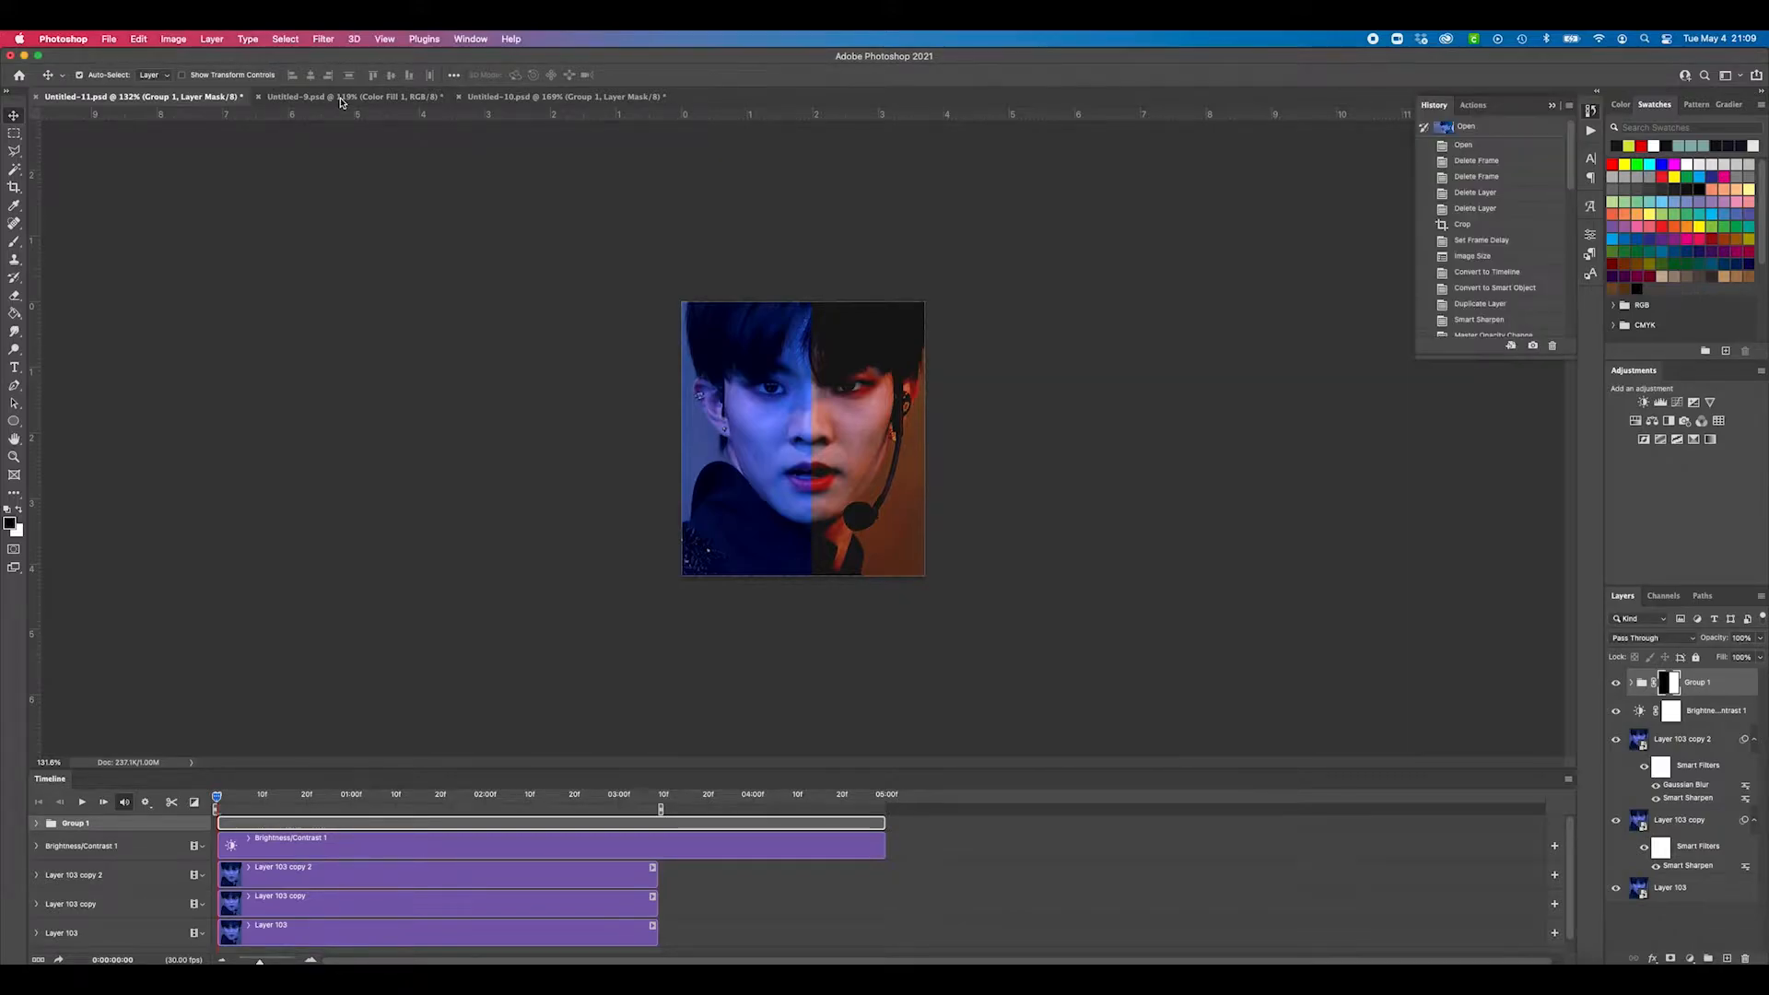
{"action": "left_click", "coordinate": [393, 99]}
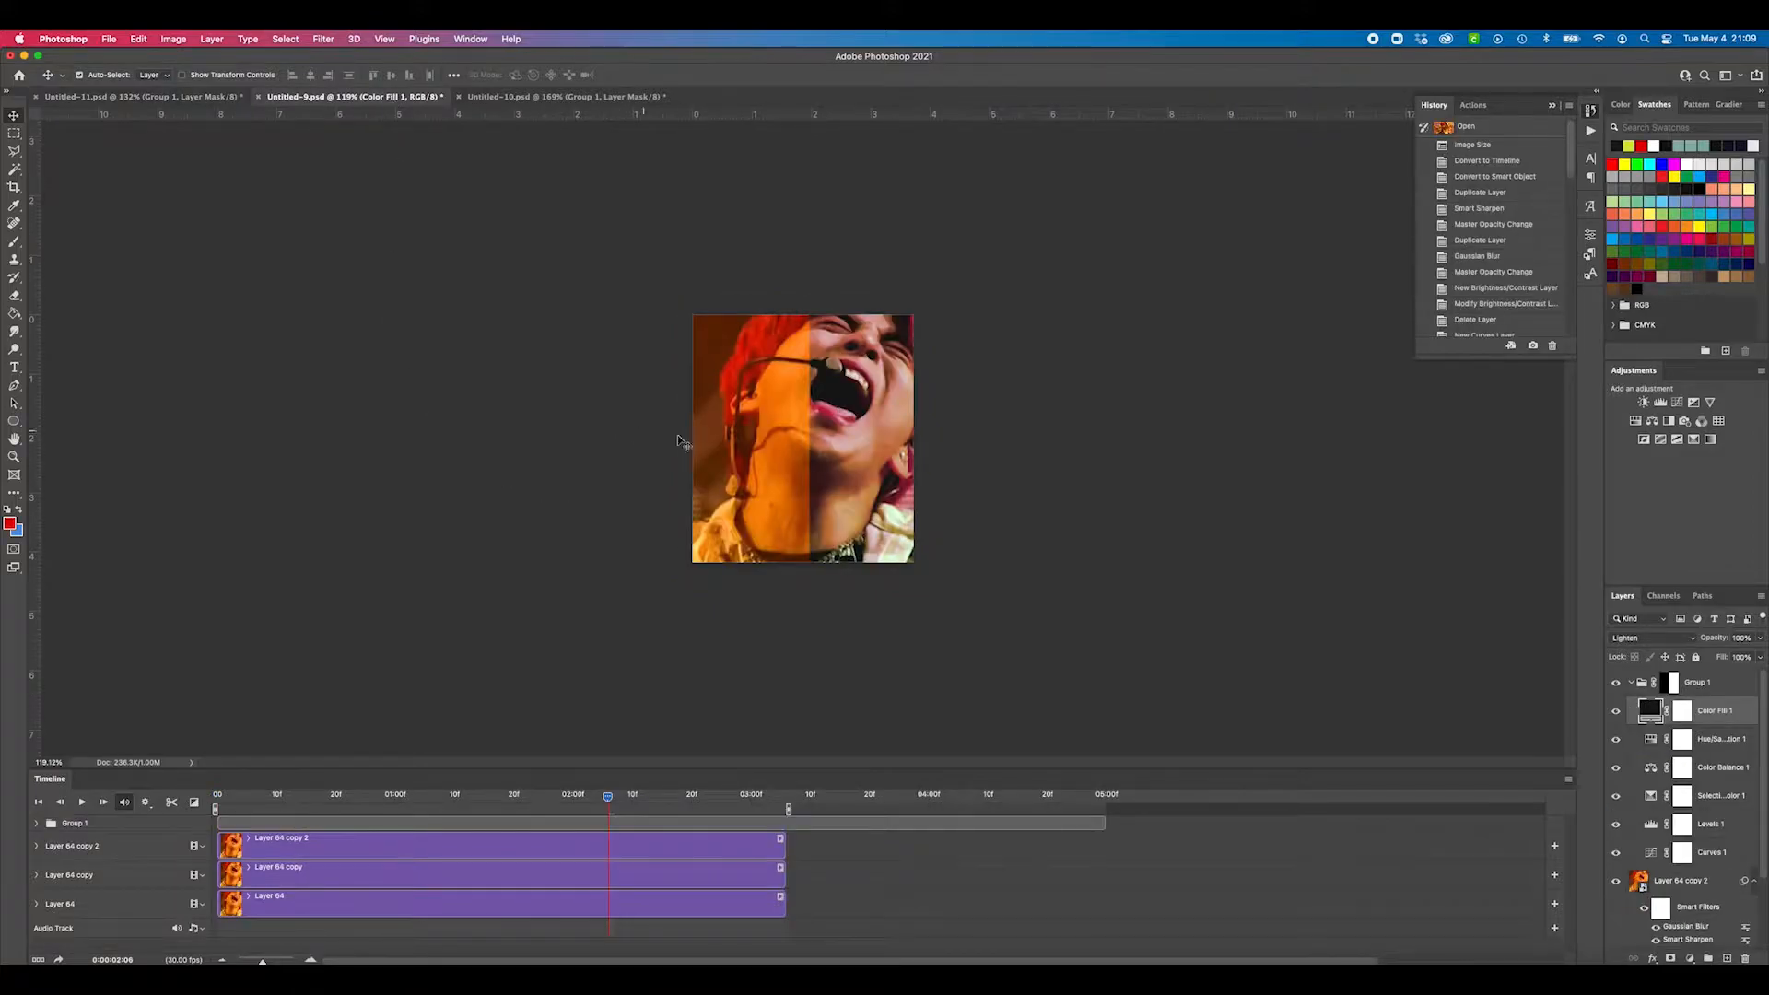
{"action": "left_click_drag", "start_coordinate": [609, 796], "coordinate": [536, 814]}
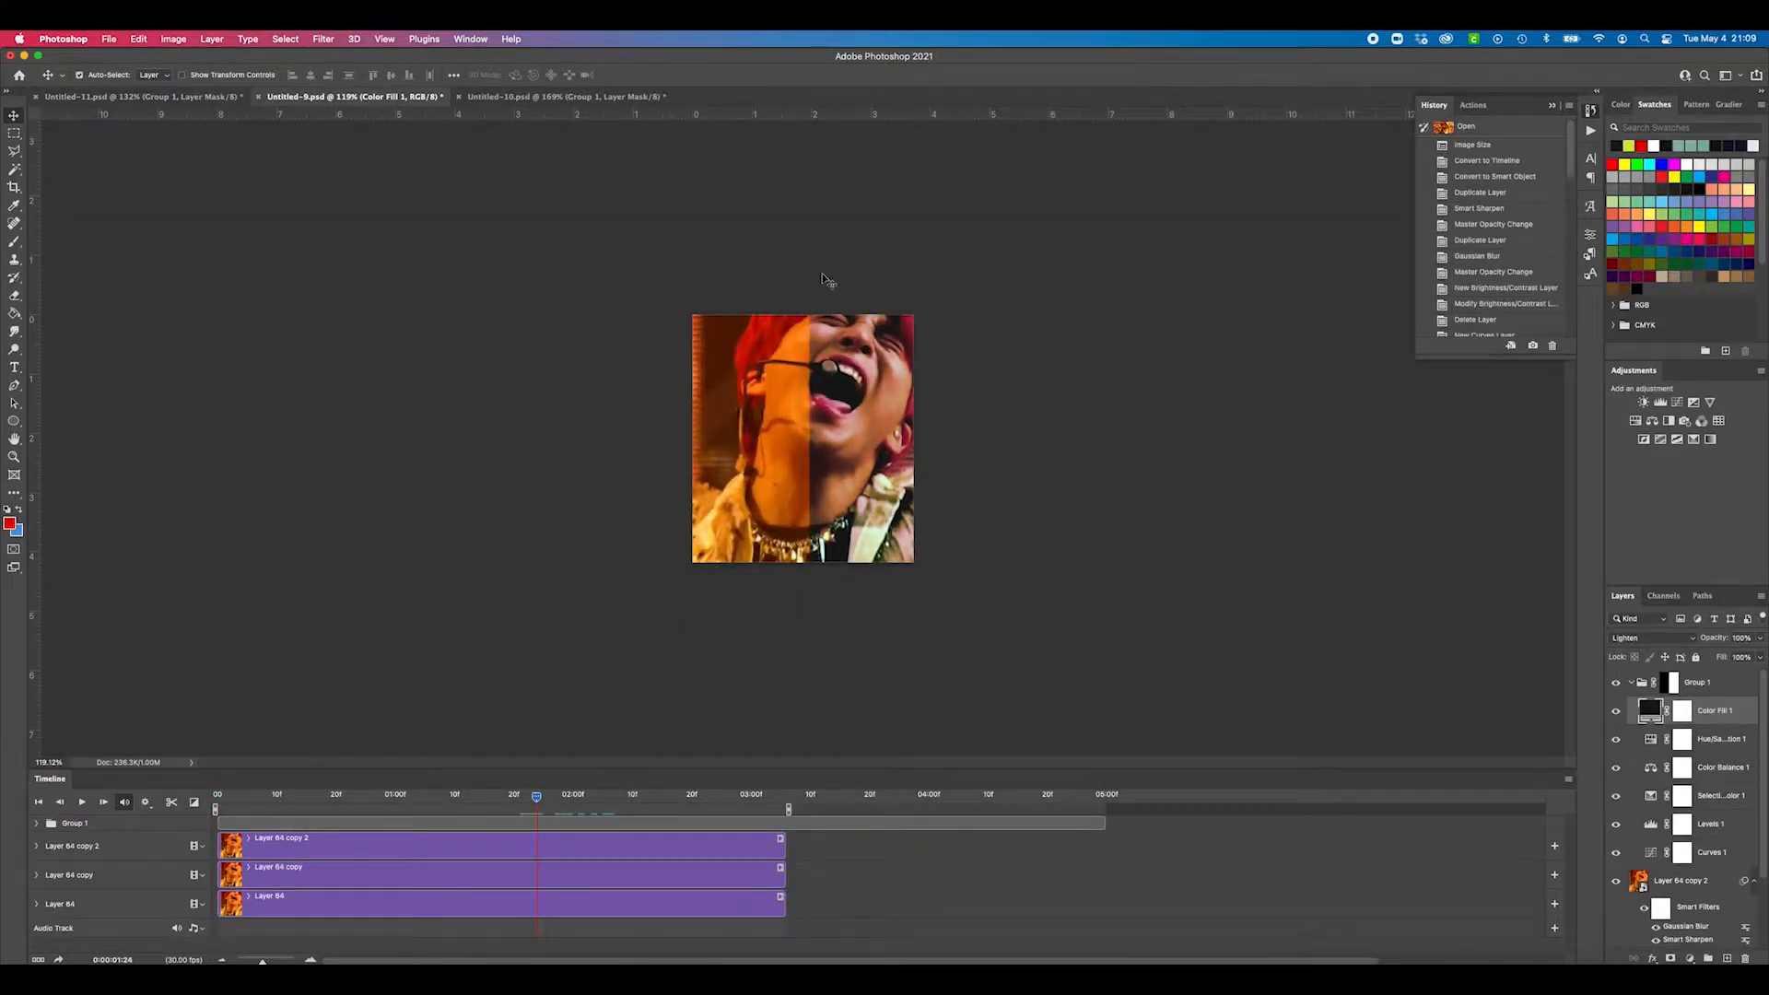
{"action": "left_click", "coordinate": [587, 98]}
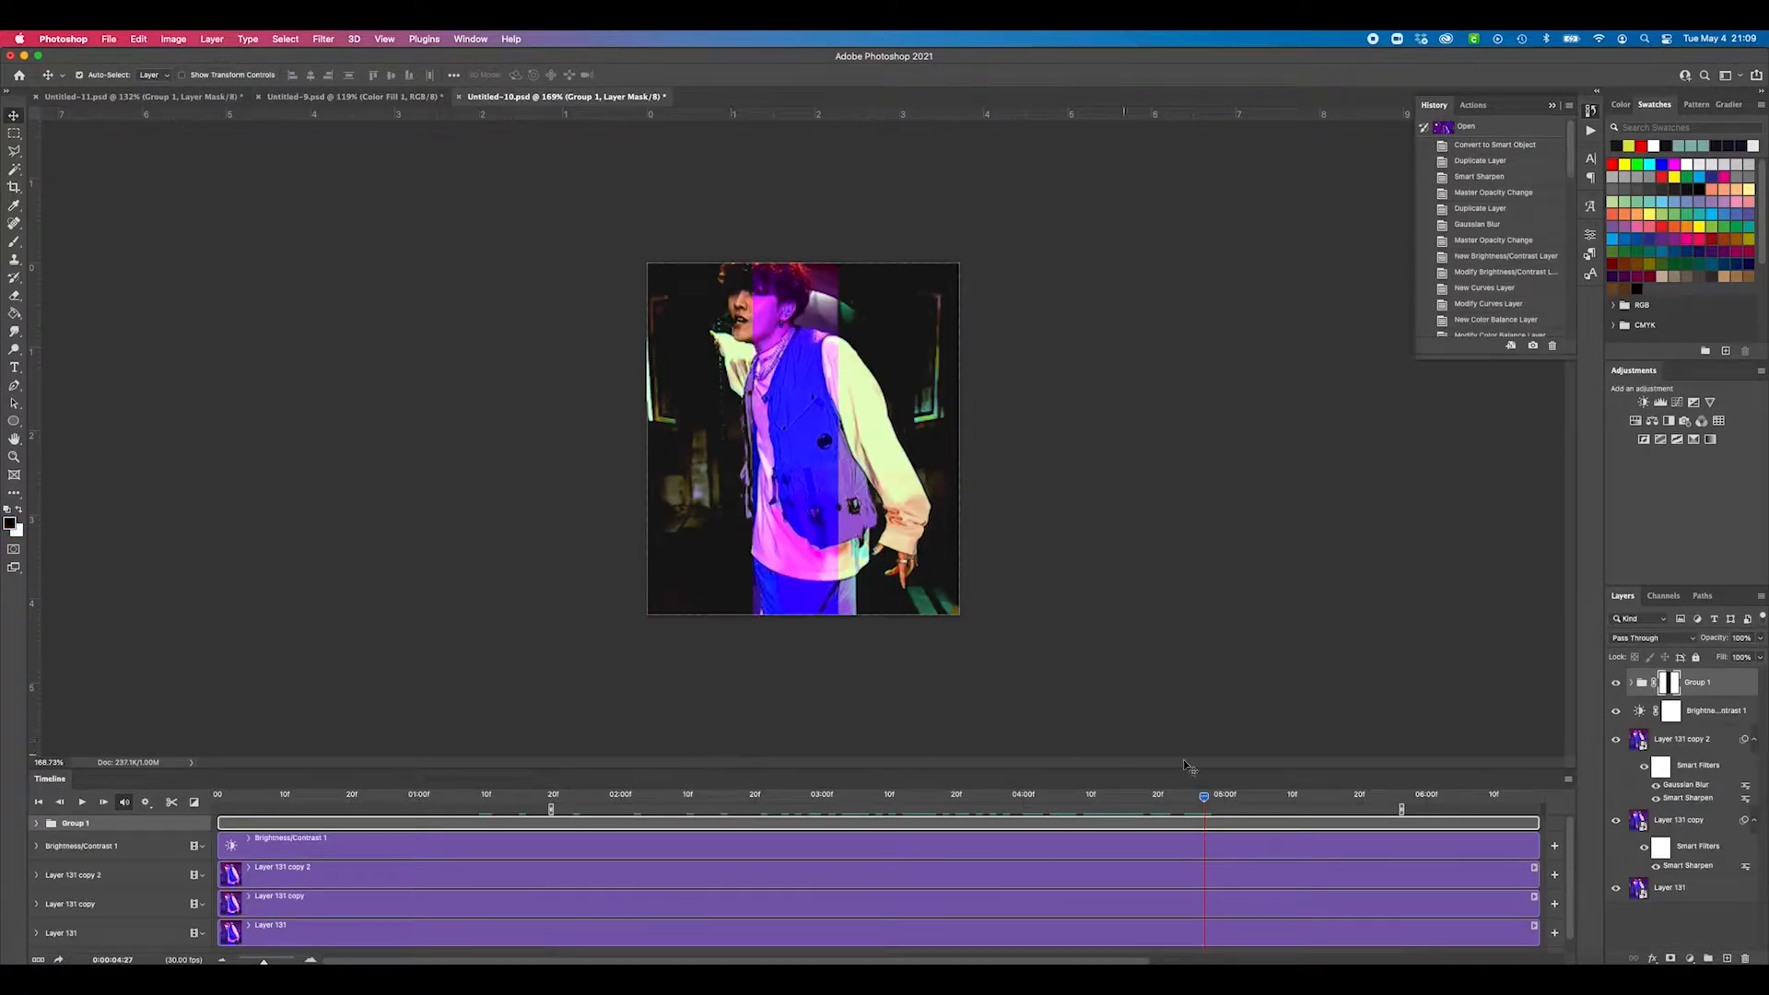
{"action": "left_click_drag", "start_coordinate": [1203, 804], "coordinate": [1250, 804]}
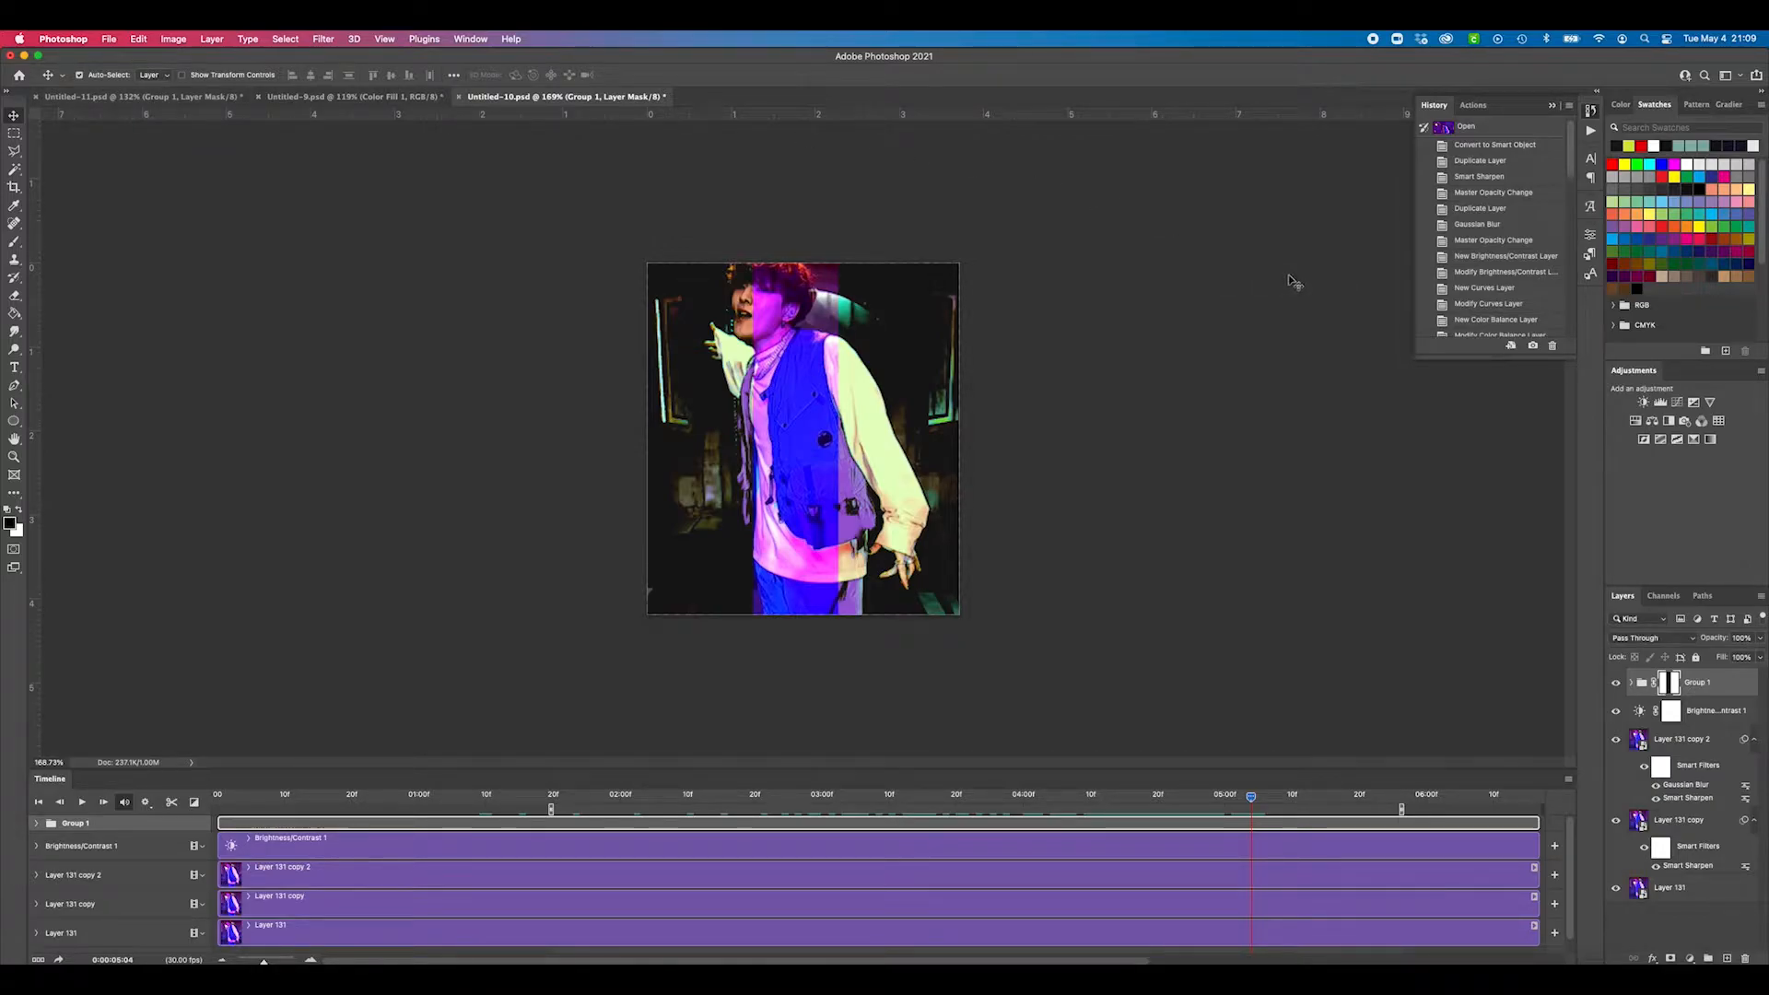
{"action": "left_click", "coordinate": [50, 96]}
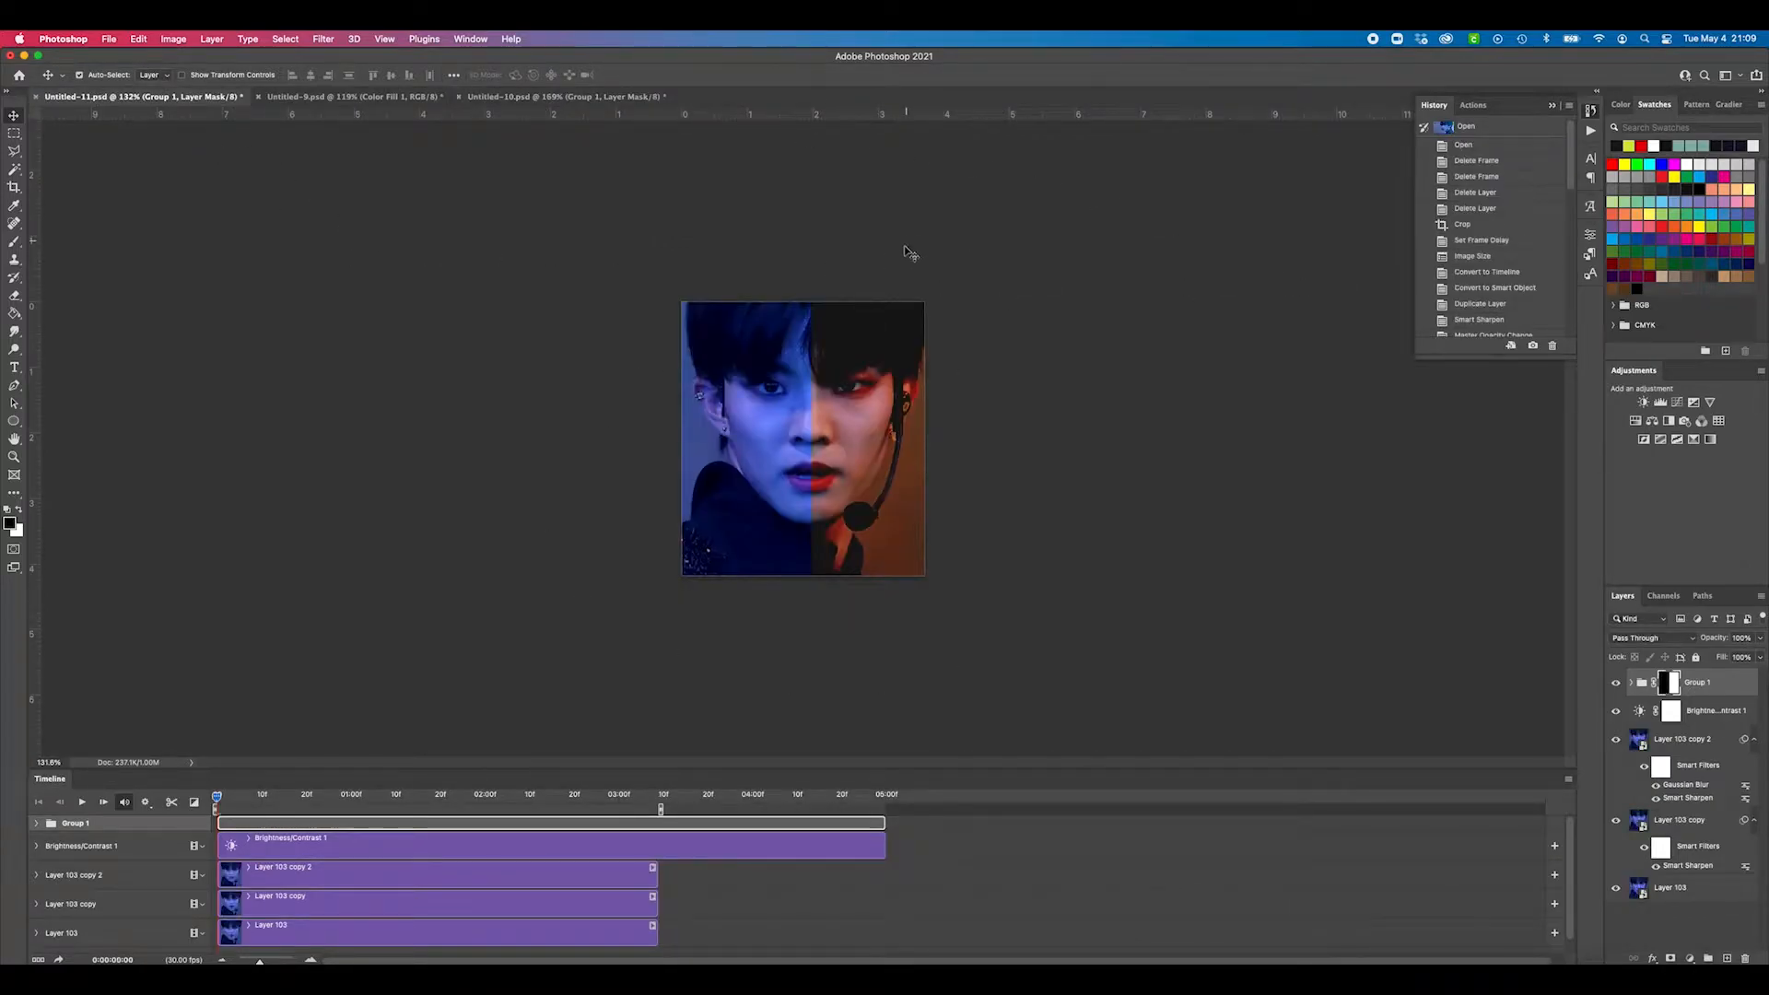
{"action": "left_click", "coordinate": [511, 97]}
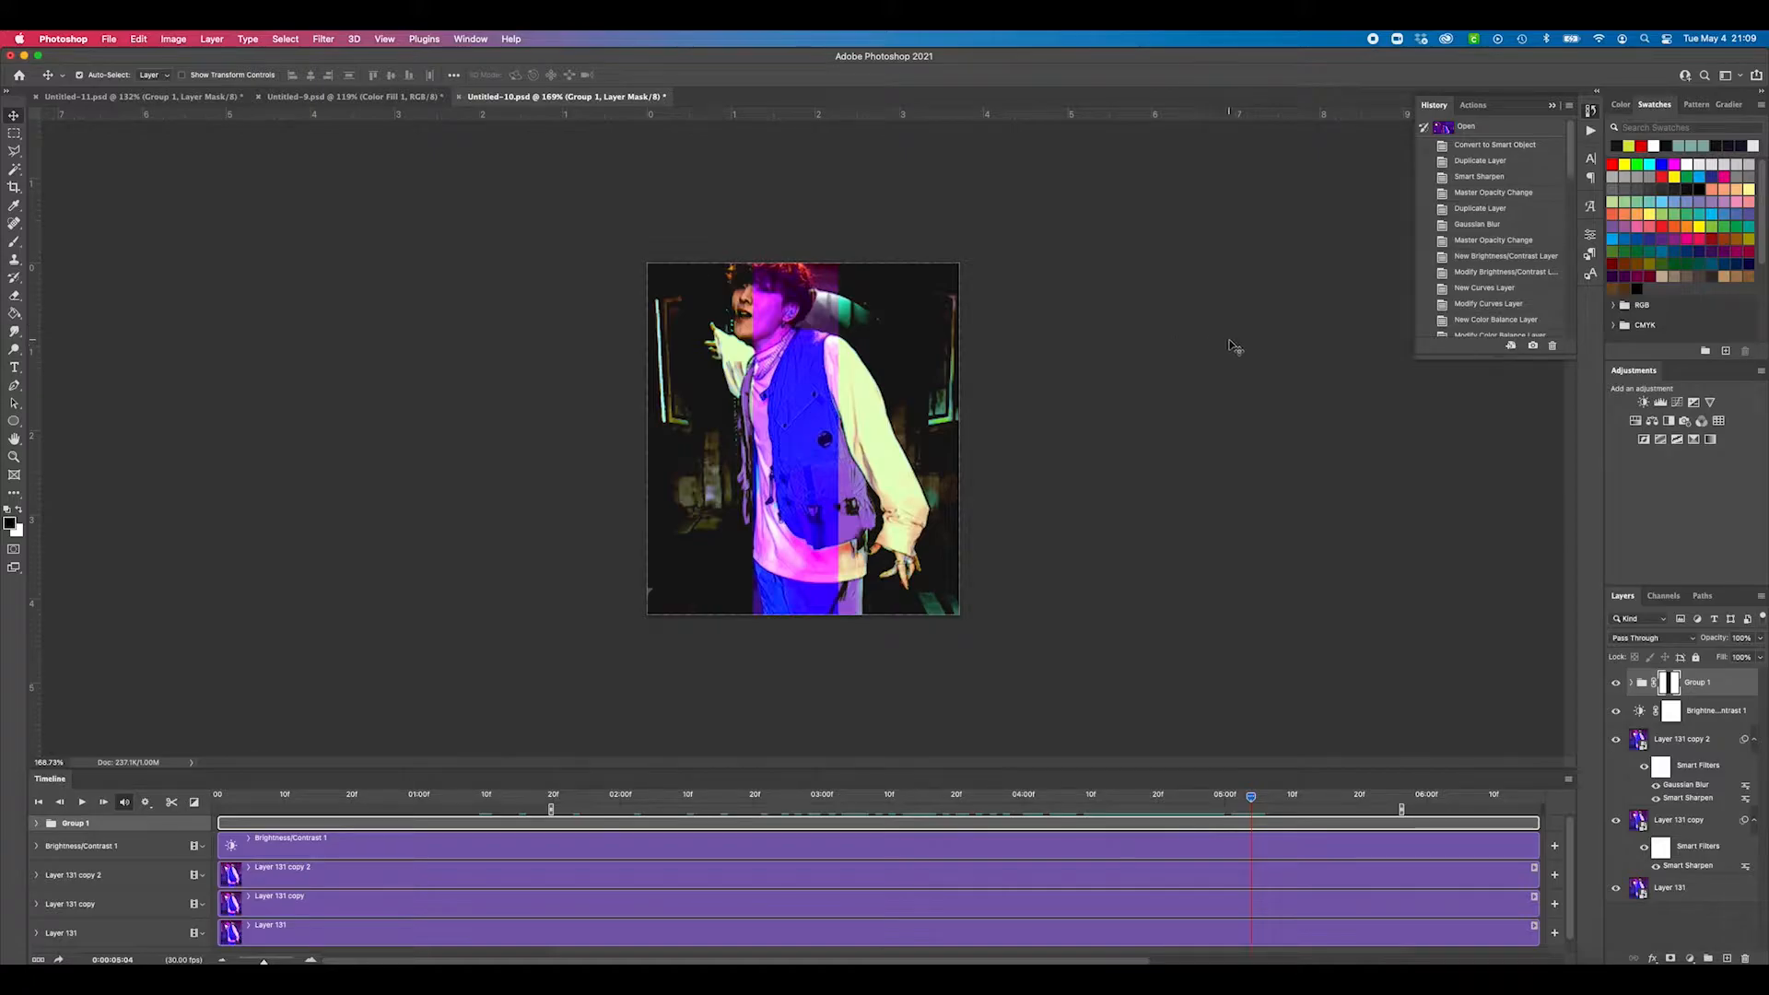
{"action": "left_click", "coordinate": [134, 98]}
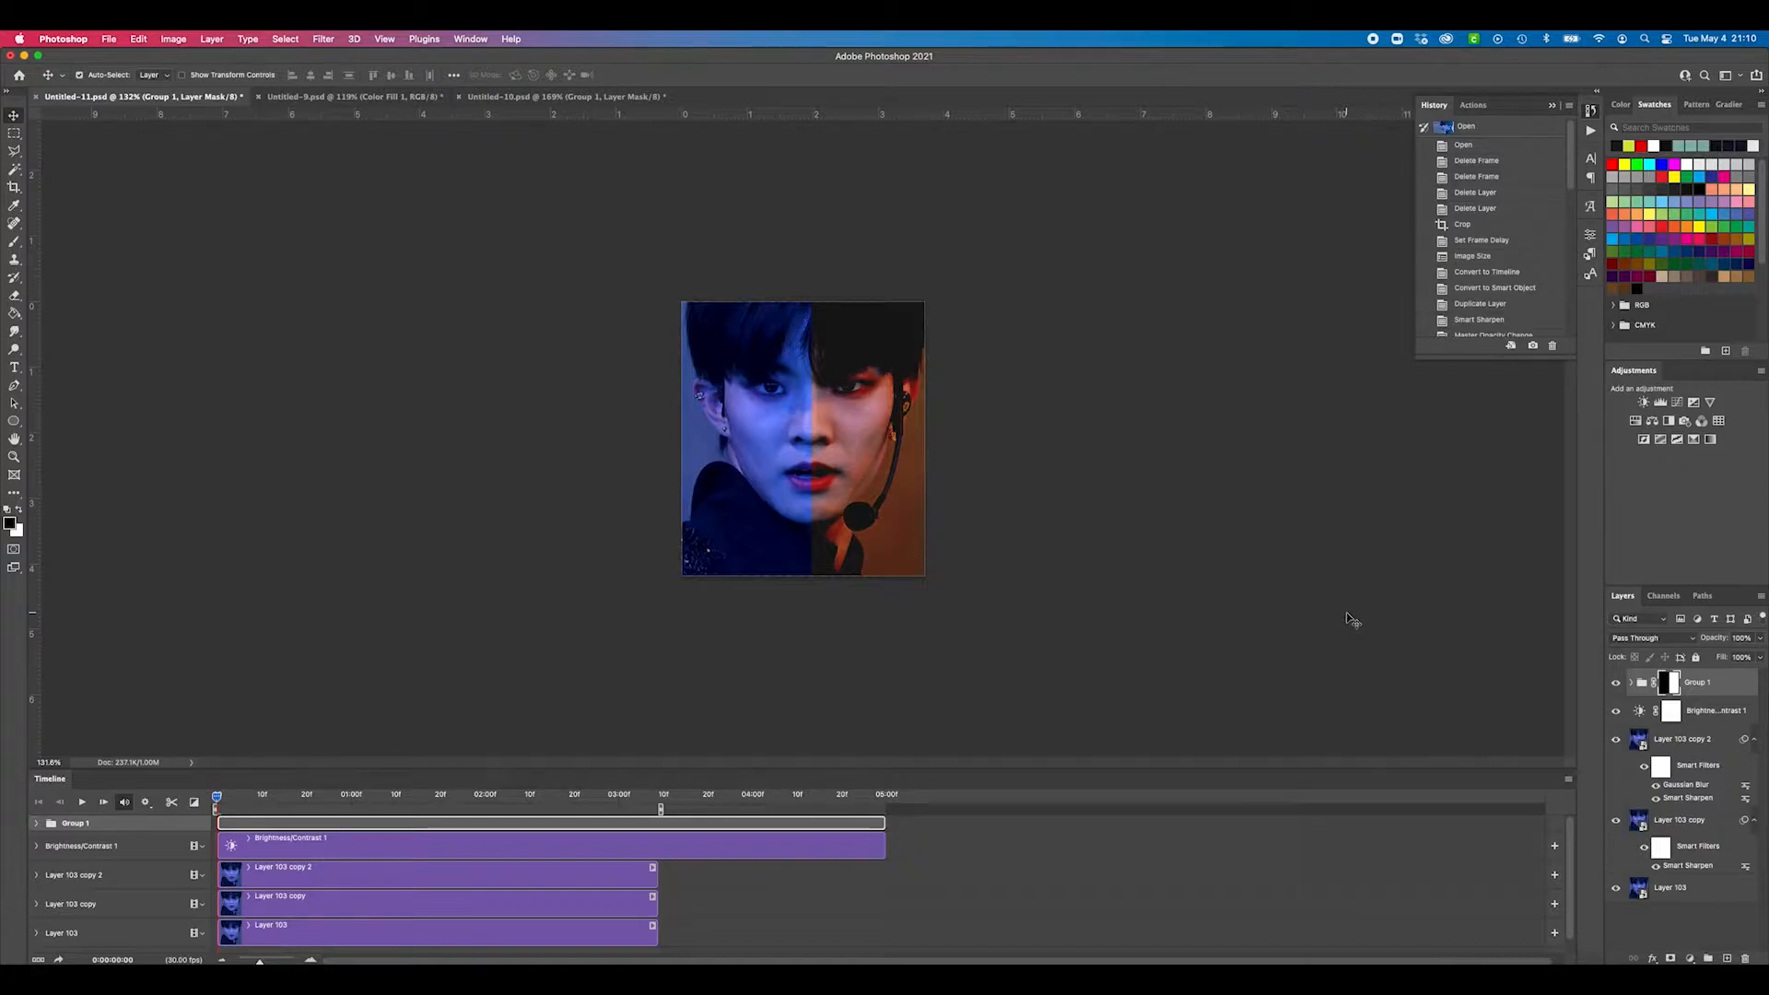
Step: Review the adjustment layers inside Group 1 of Untitled-11, compare the image without the group, and check another frame of Untitled-10
{"action": "left_click", "coordinate": [1616, 683]}
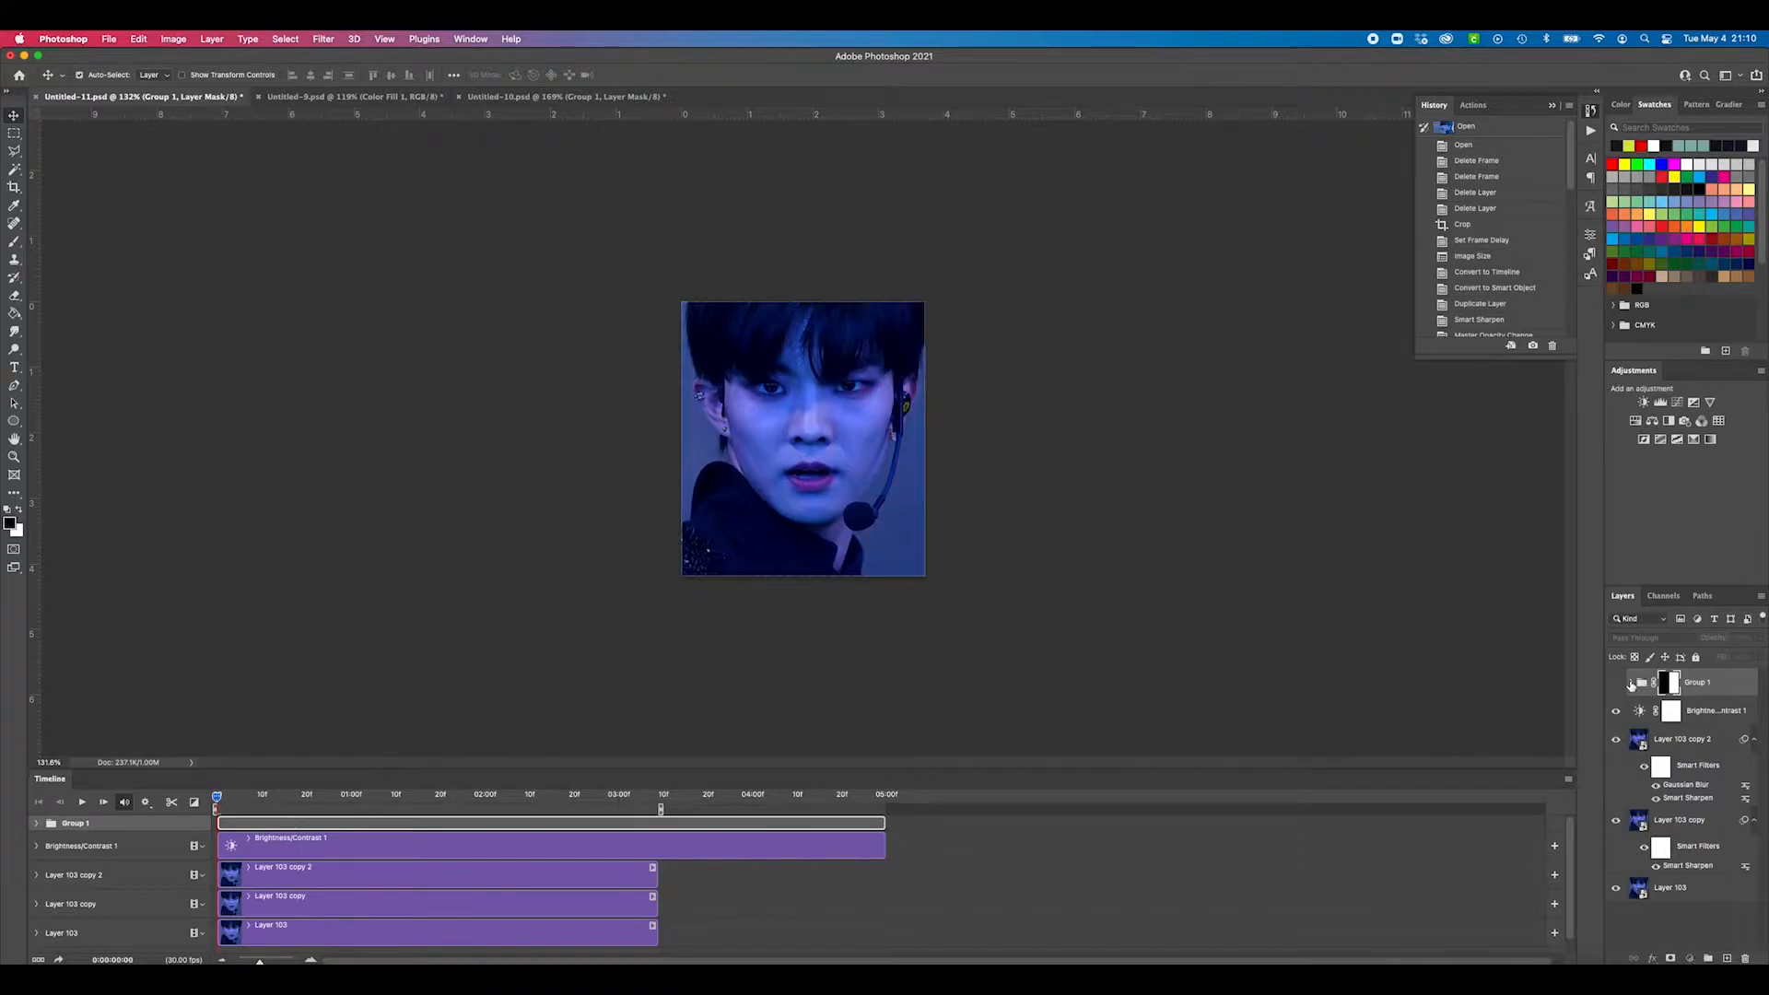
{"action": "left_click", "coordinate": [1631, 683]}
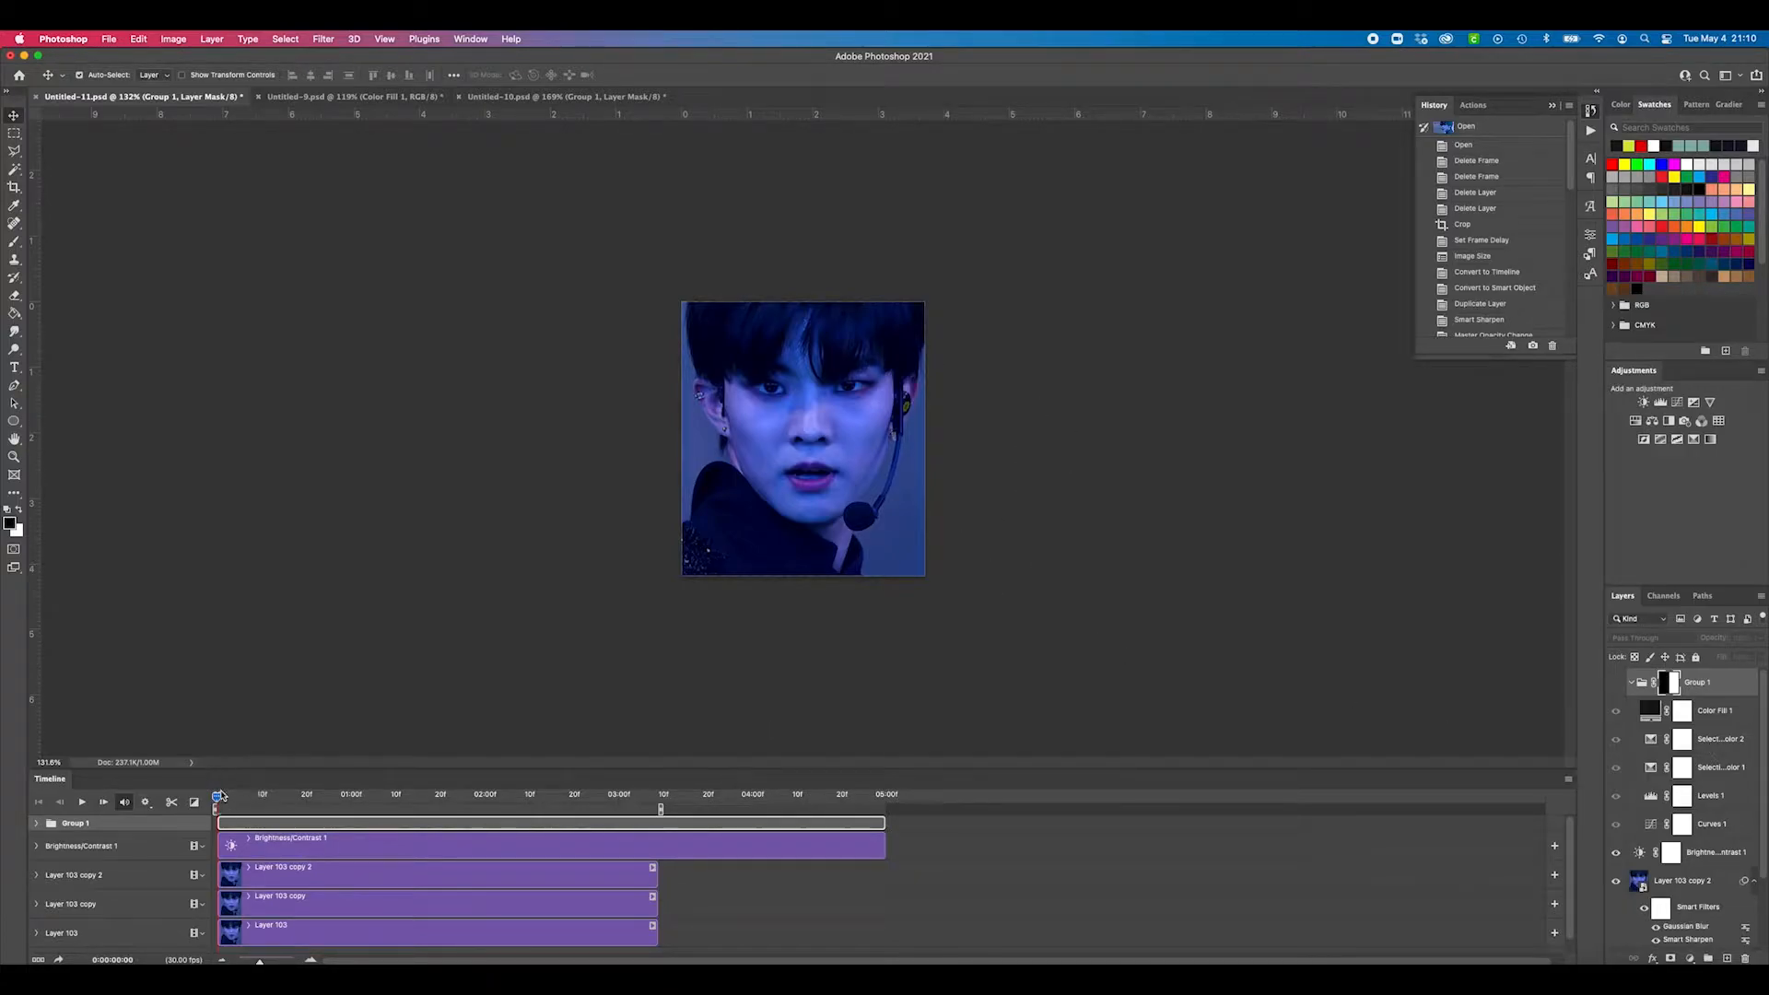
{"action": "left_click", "coordinate": [550, 97]}
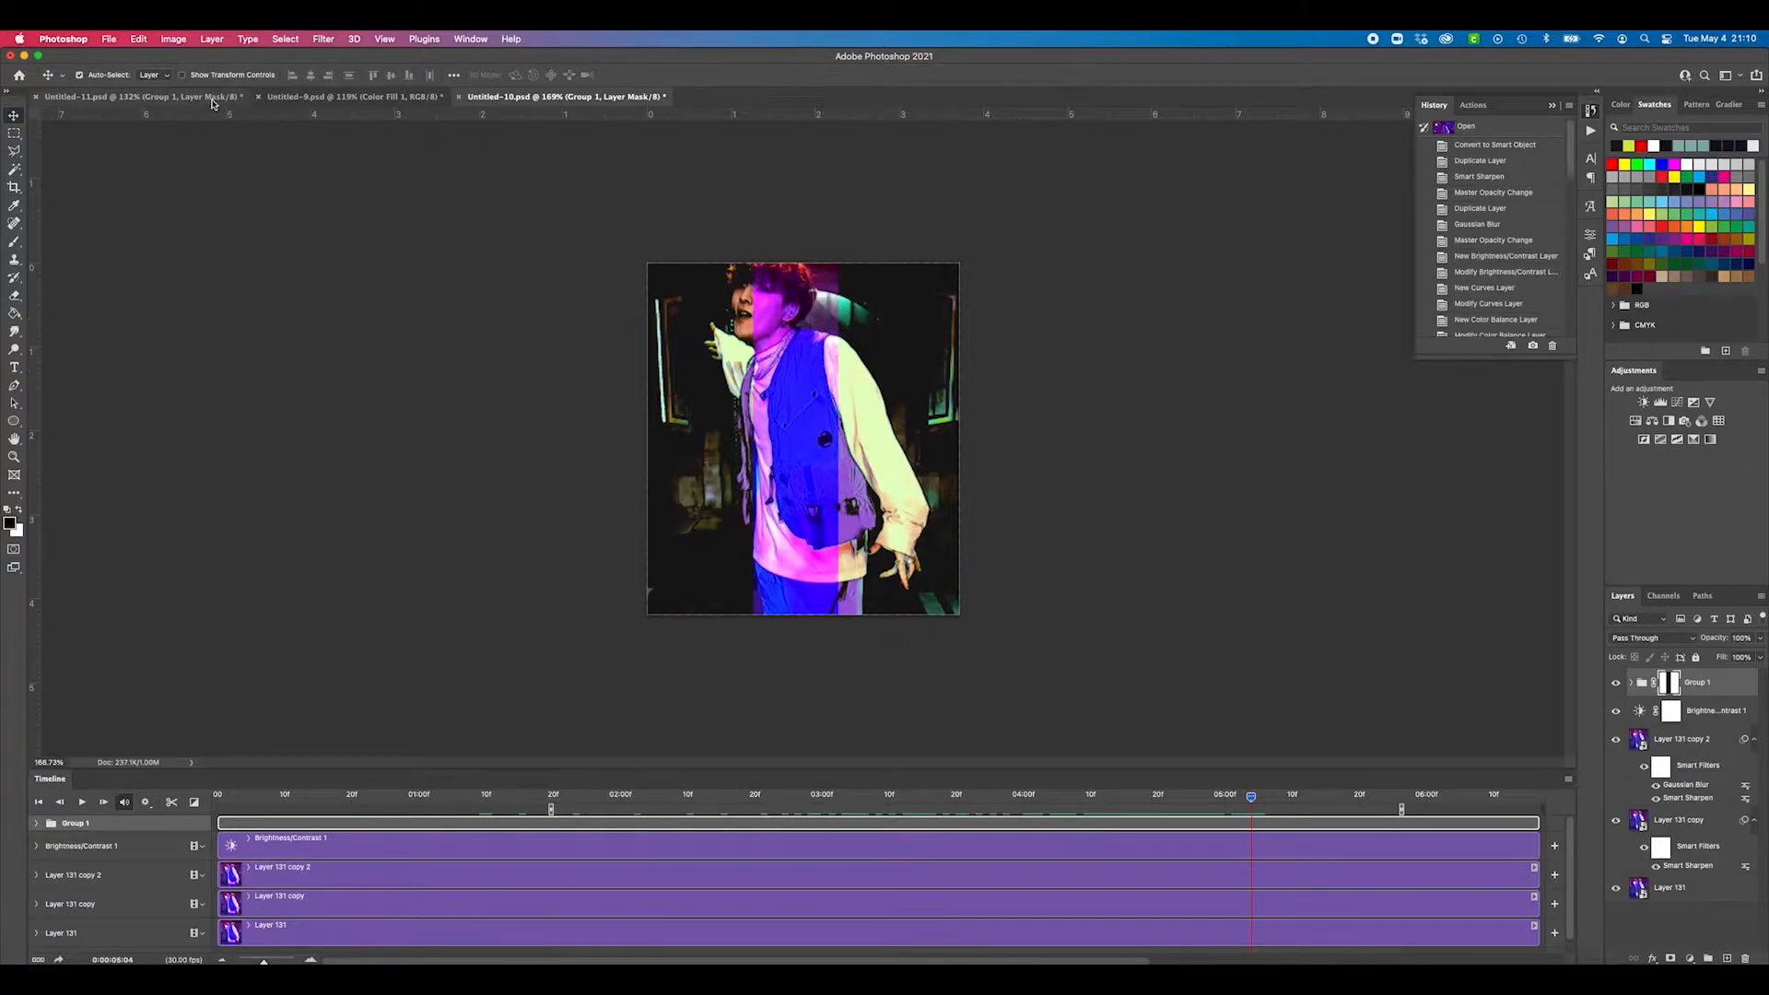
{"action": "left_click", "coordinate": [147, 97]}
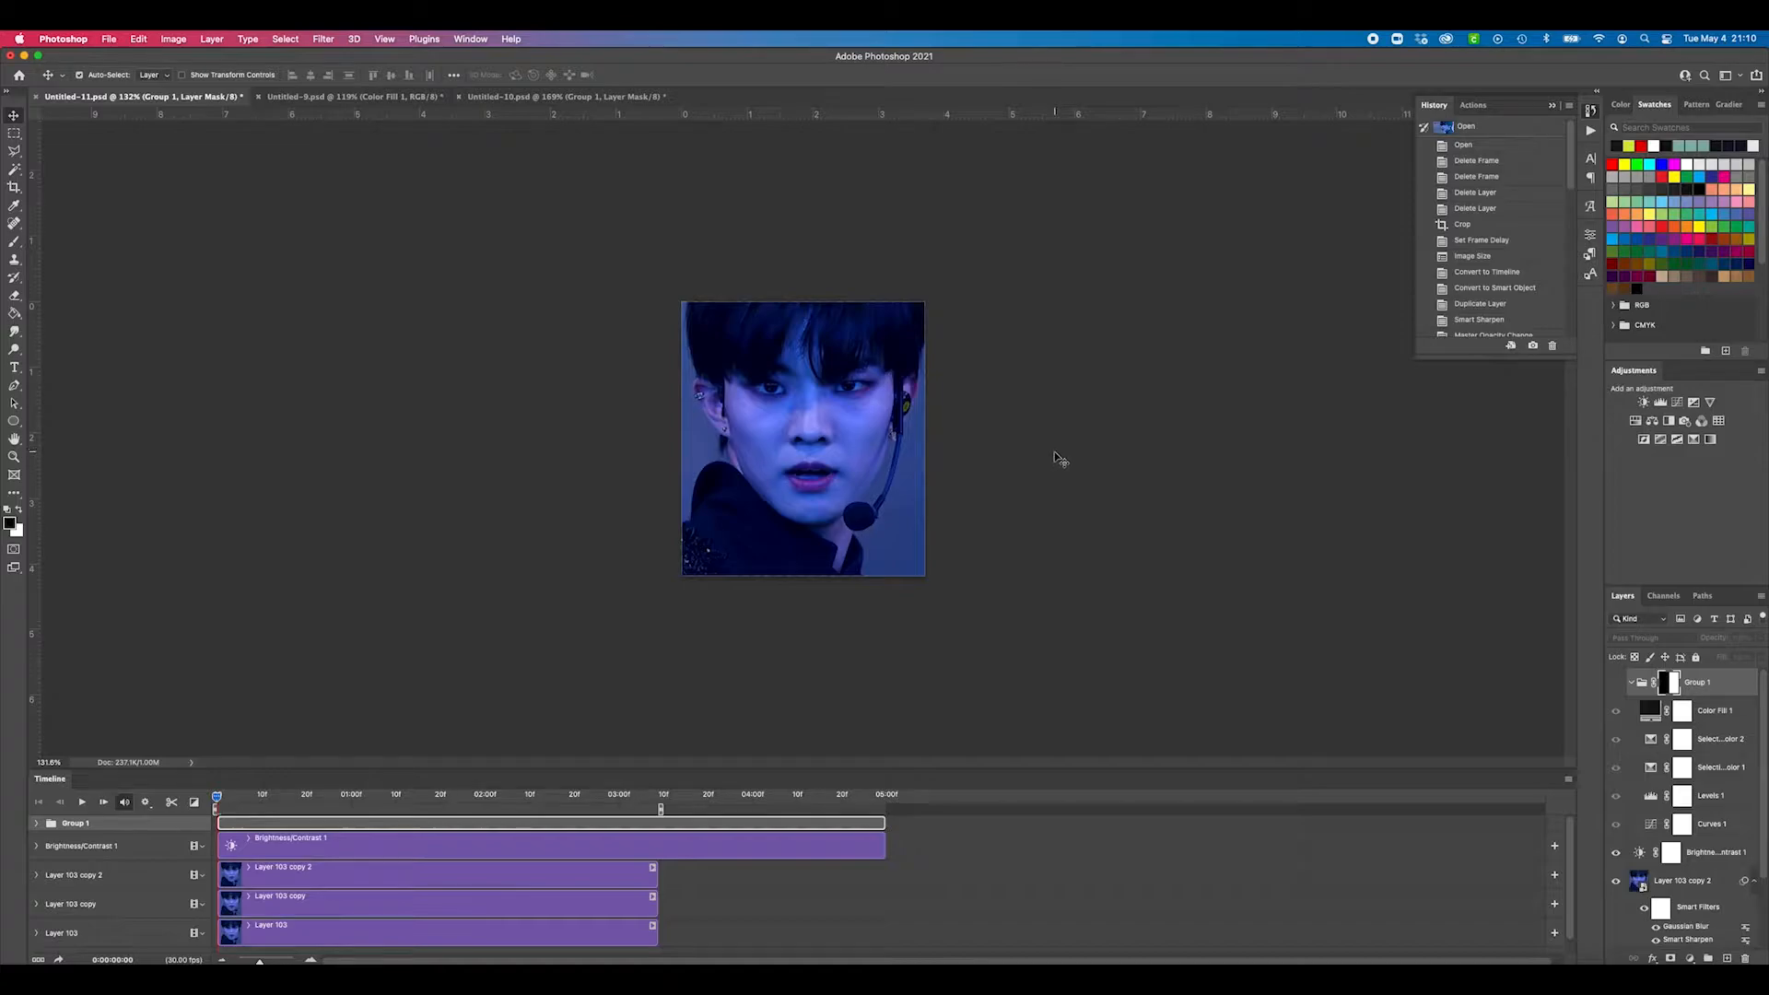
{"action": "left_click", "coordinate": [1615, 681]}
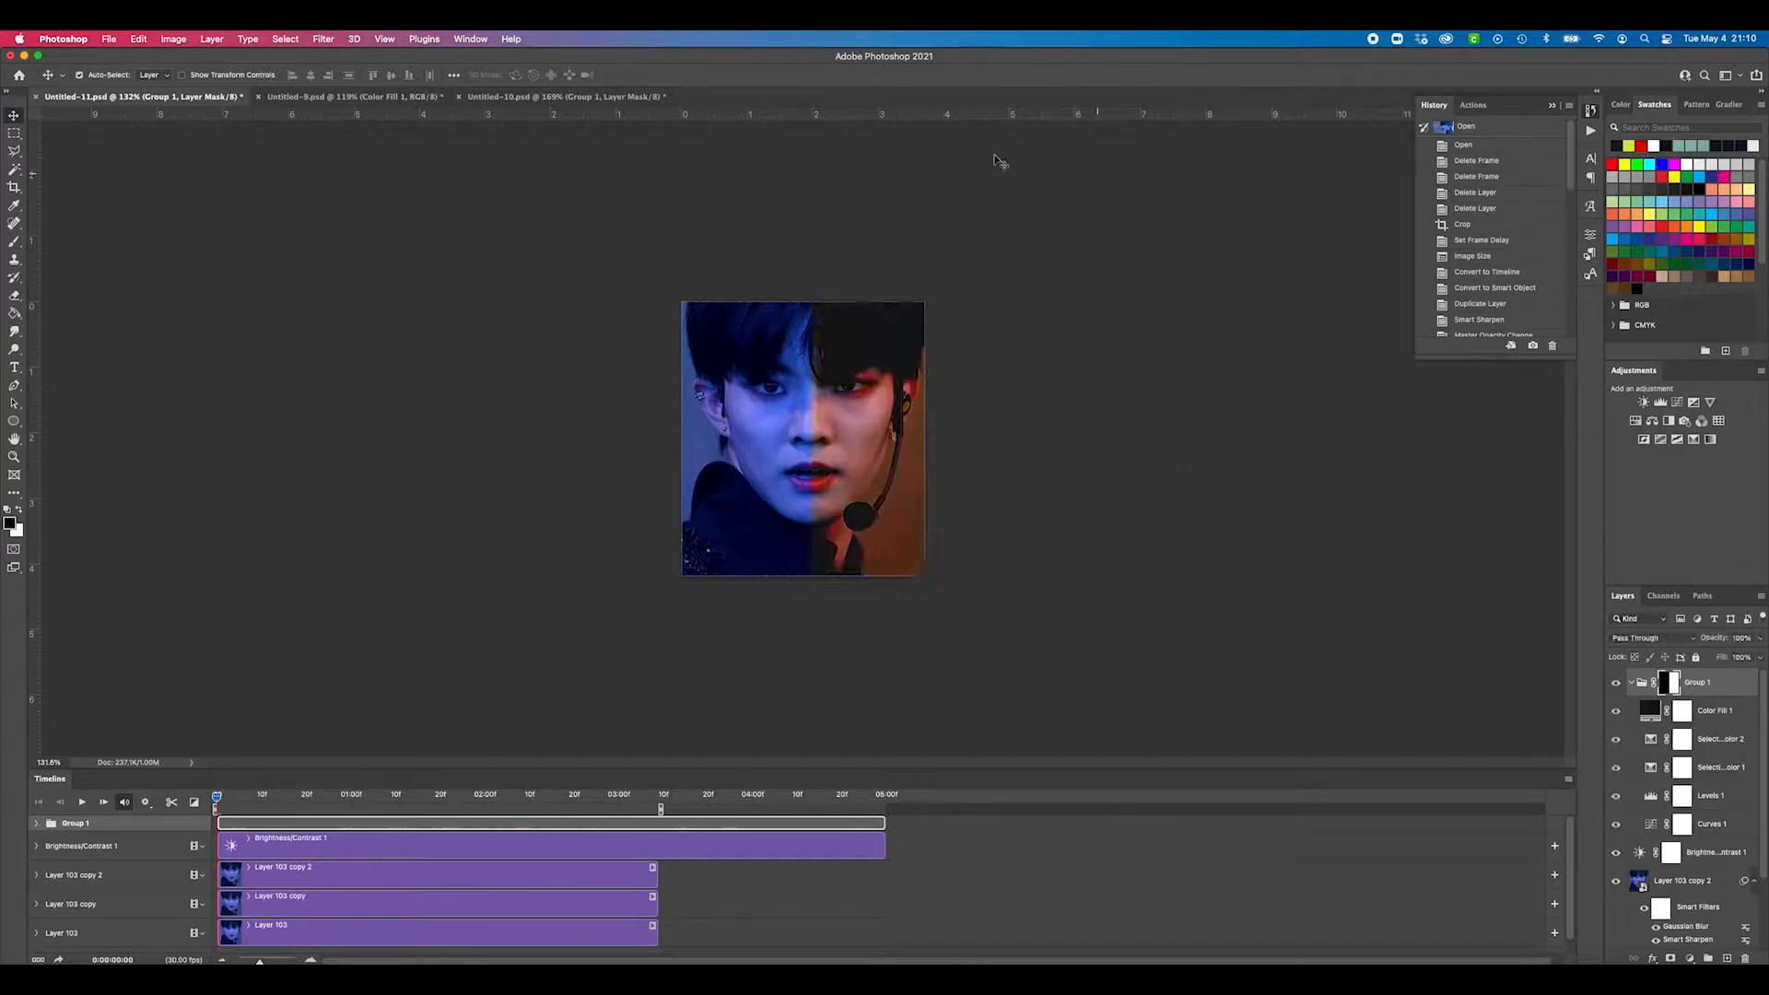
{"action": "left_click", "coordinate": [566, 97]}
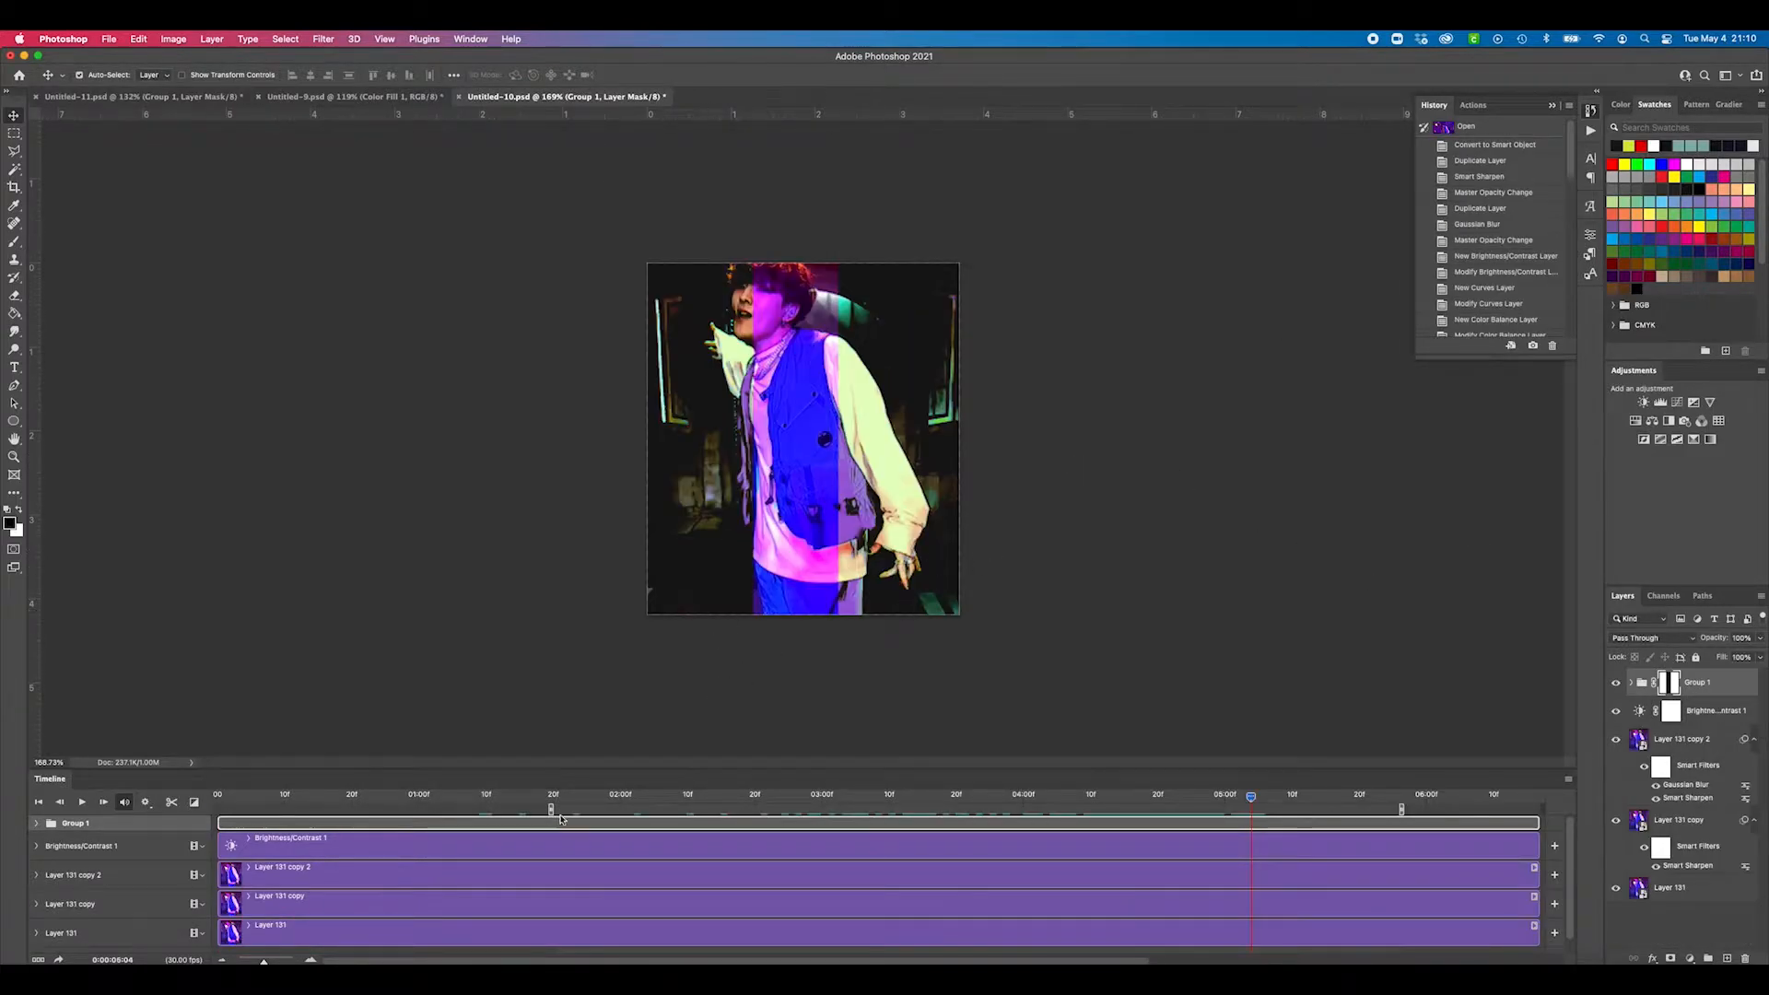
{"action": "left_click_drag", "start_coordinate": [1248, 800], "coordinate": [1103, 798]}
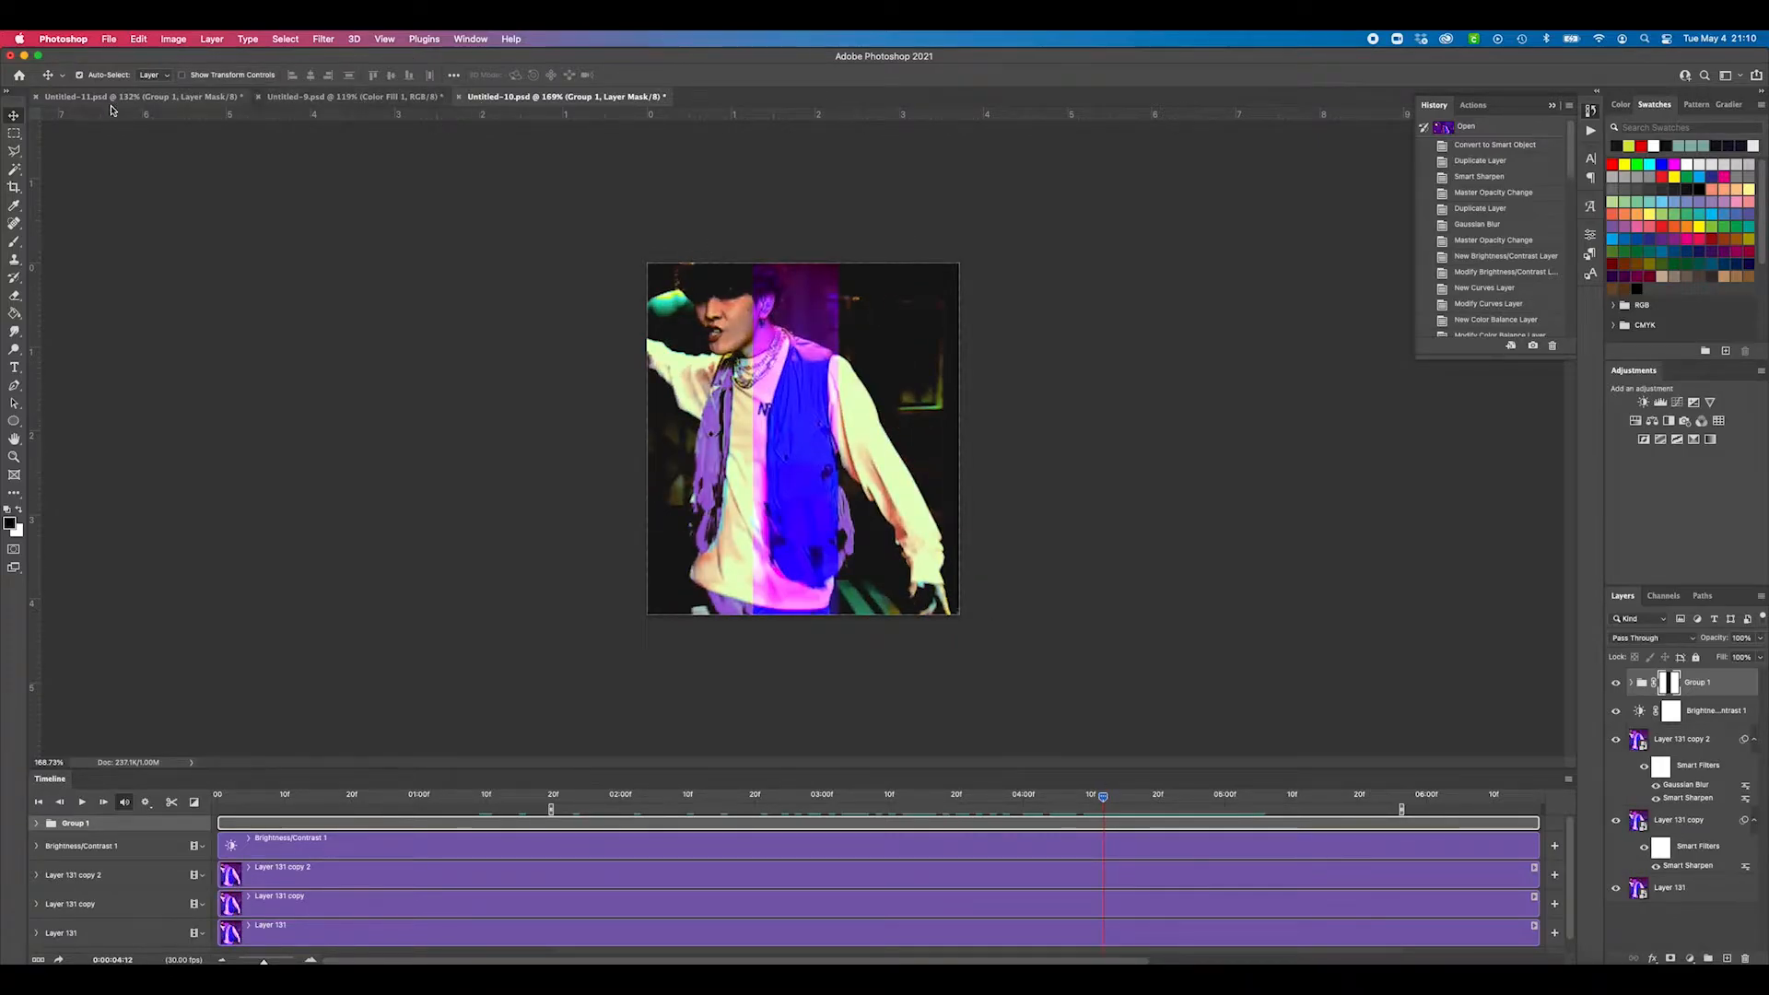
{"action": "left_click", "coordinate": [139, 97]}
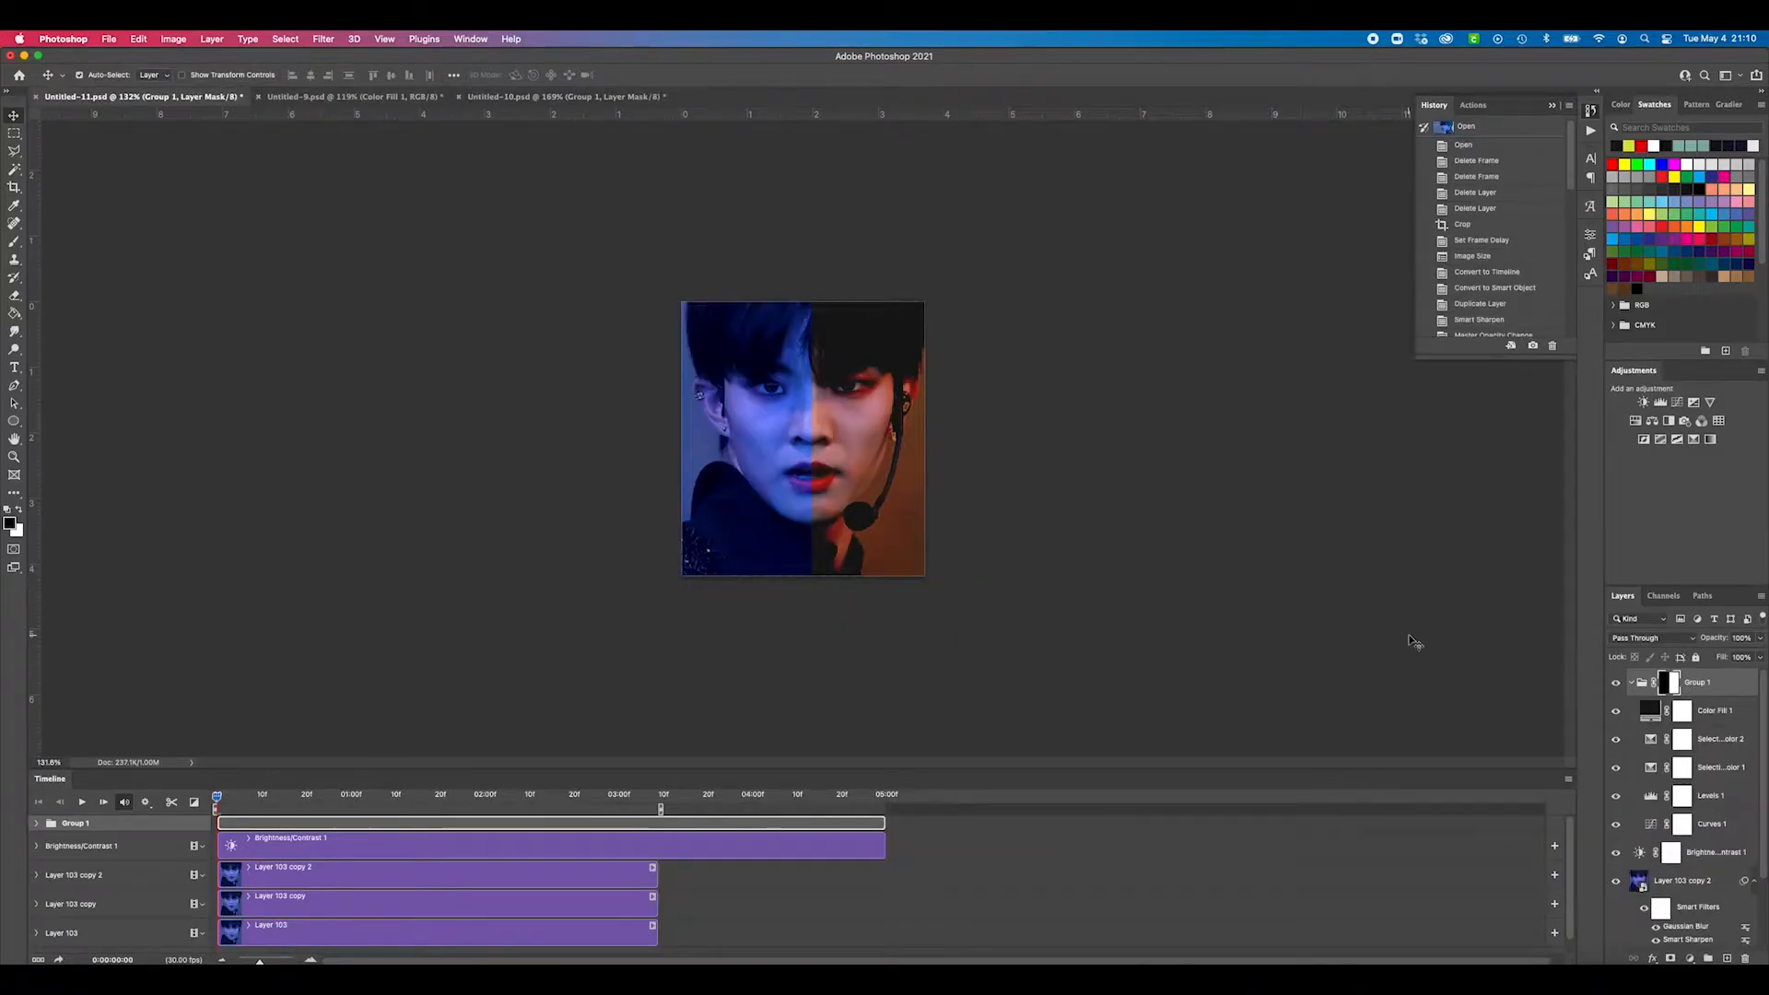
Step: Collapse and hide Group 1 in Untitled-11, and add a Curves adjustment layer above Brightness/Contrast 1
{"action": "left_click", "coordinate": [1630, 682]}
{"action": "left_click", "coordinate": [1618, 684]}
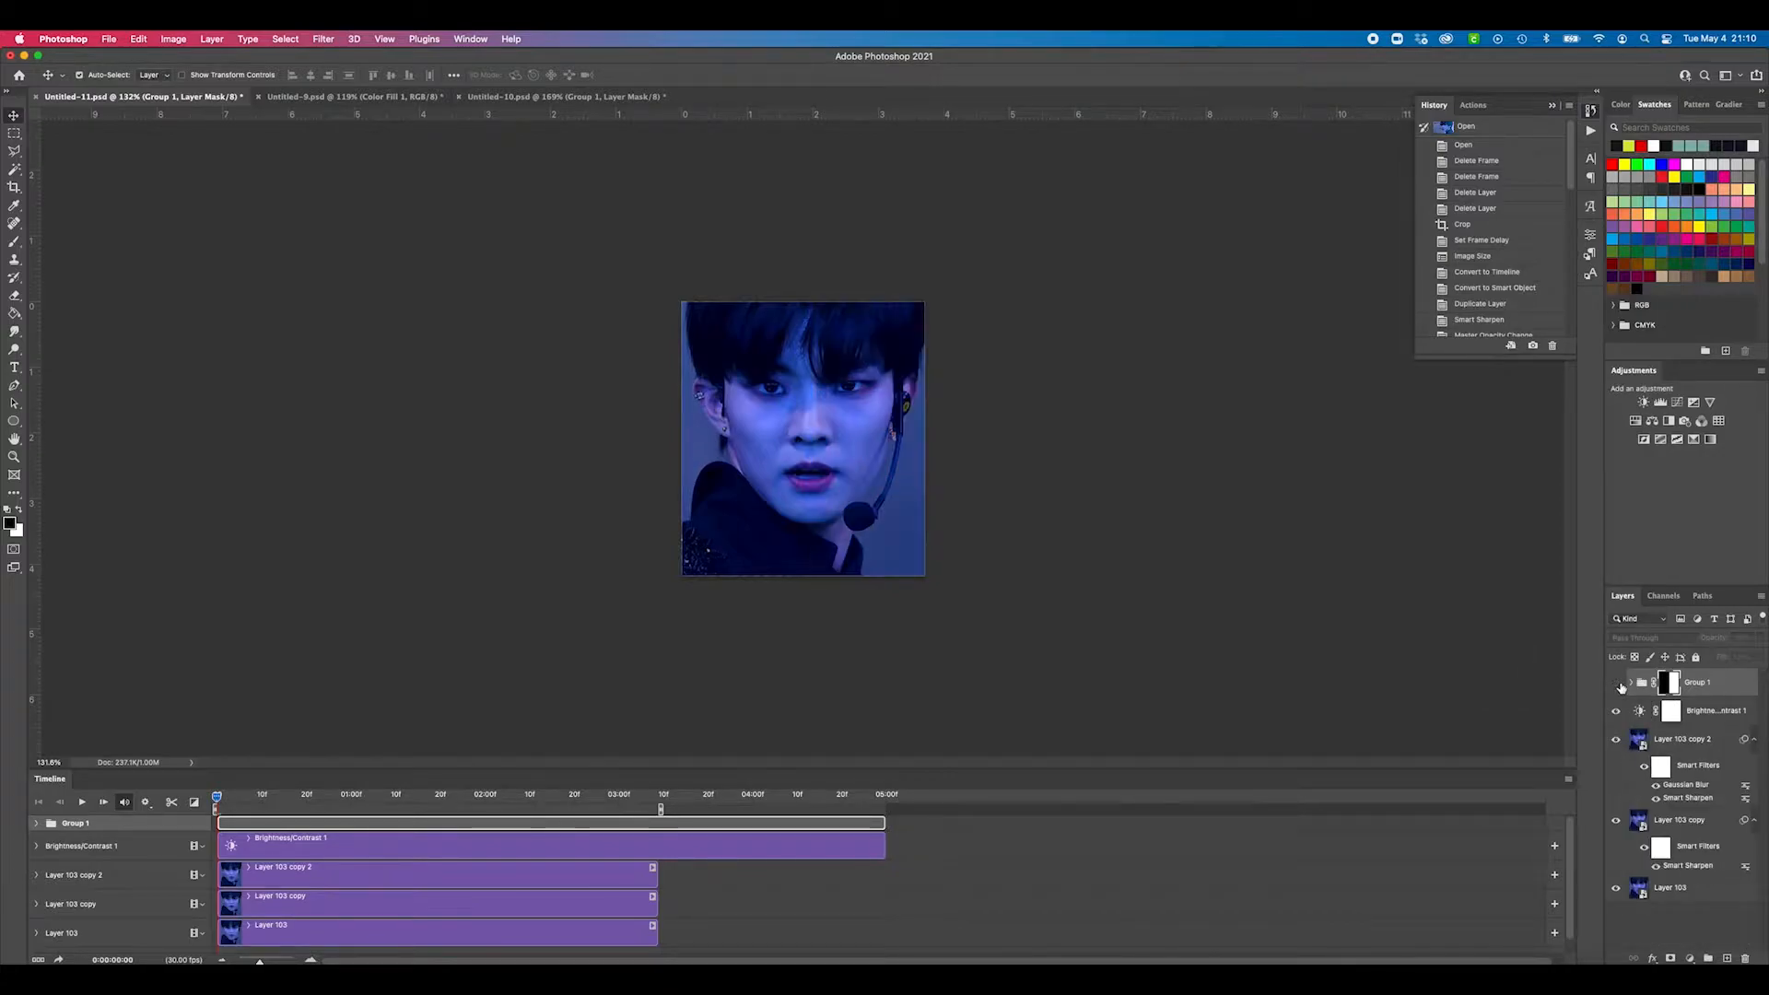
{"action": "left_click", "coordinate": [1709, 710]}
{"action": "left_click", "coordinate": [1677, 402]}
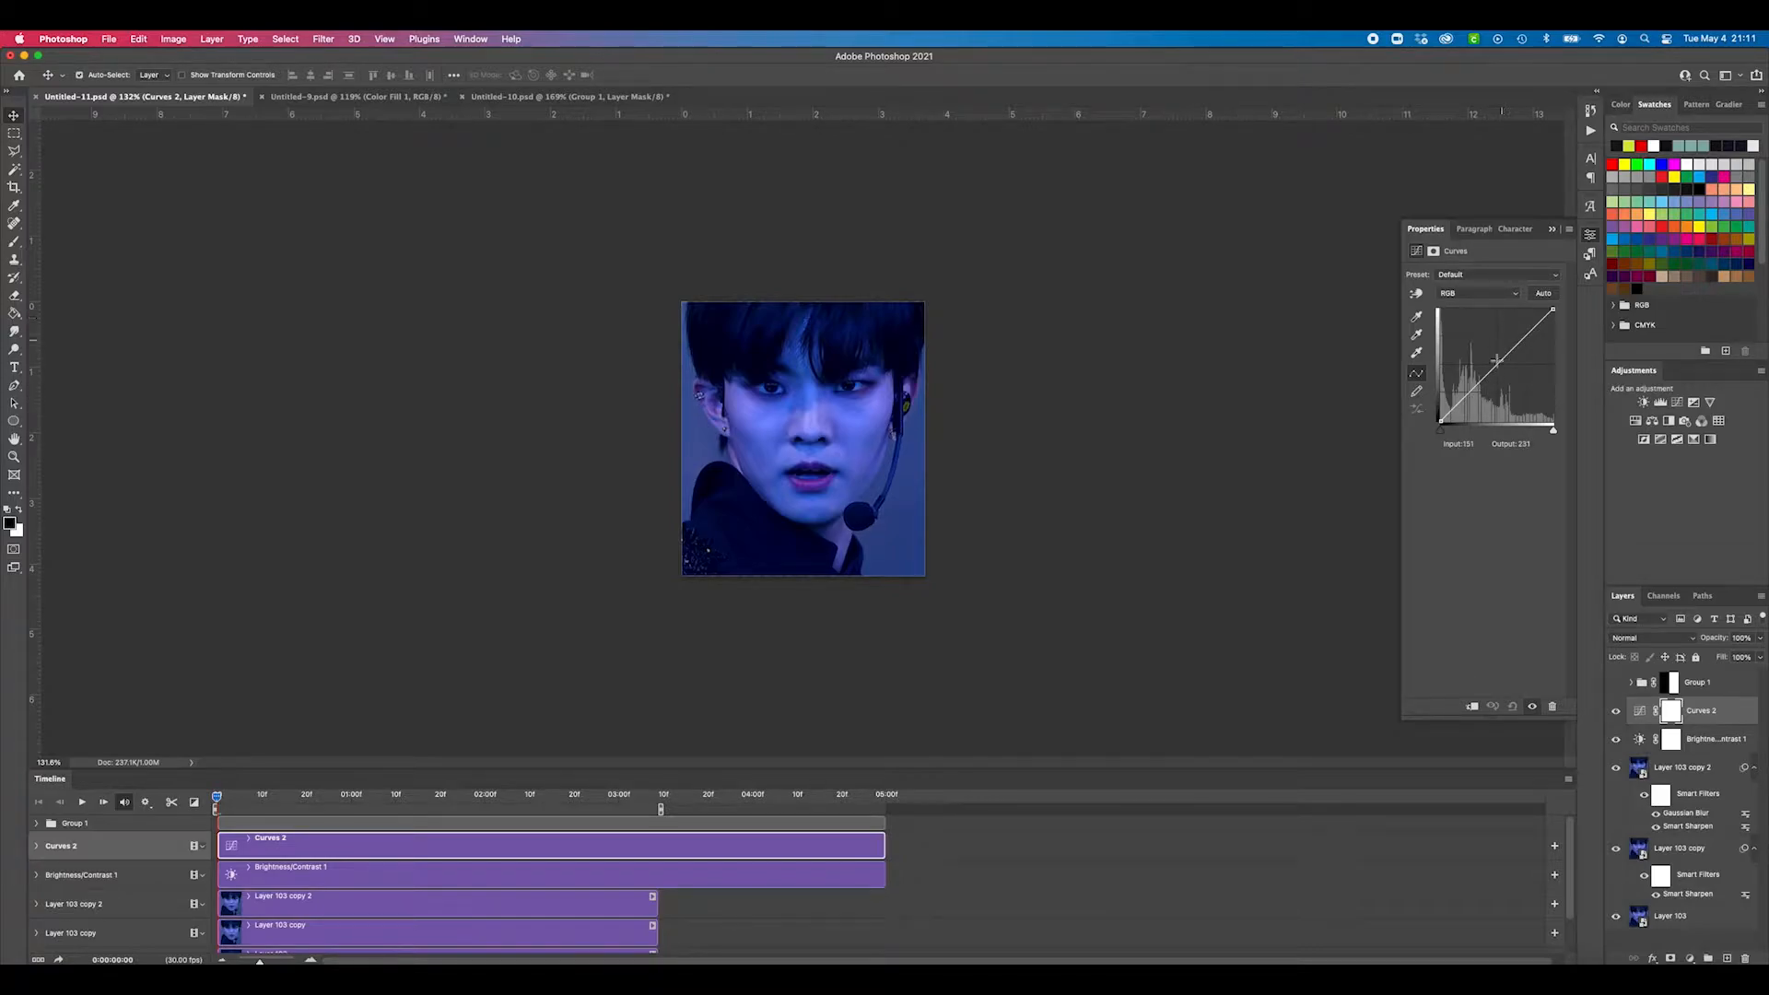
Step: Brighten the image by raising the RGB curve's midtones to about input 118, output 140
{"action": "left_click", "coordinate": [1468, 294]}
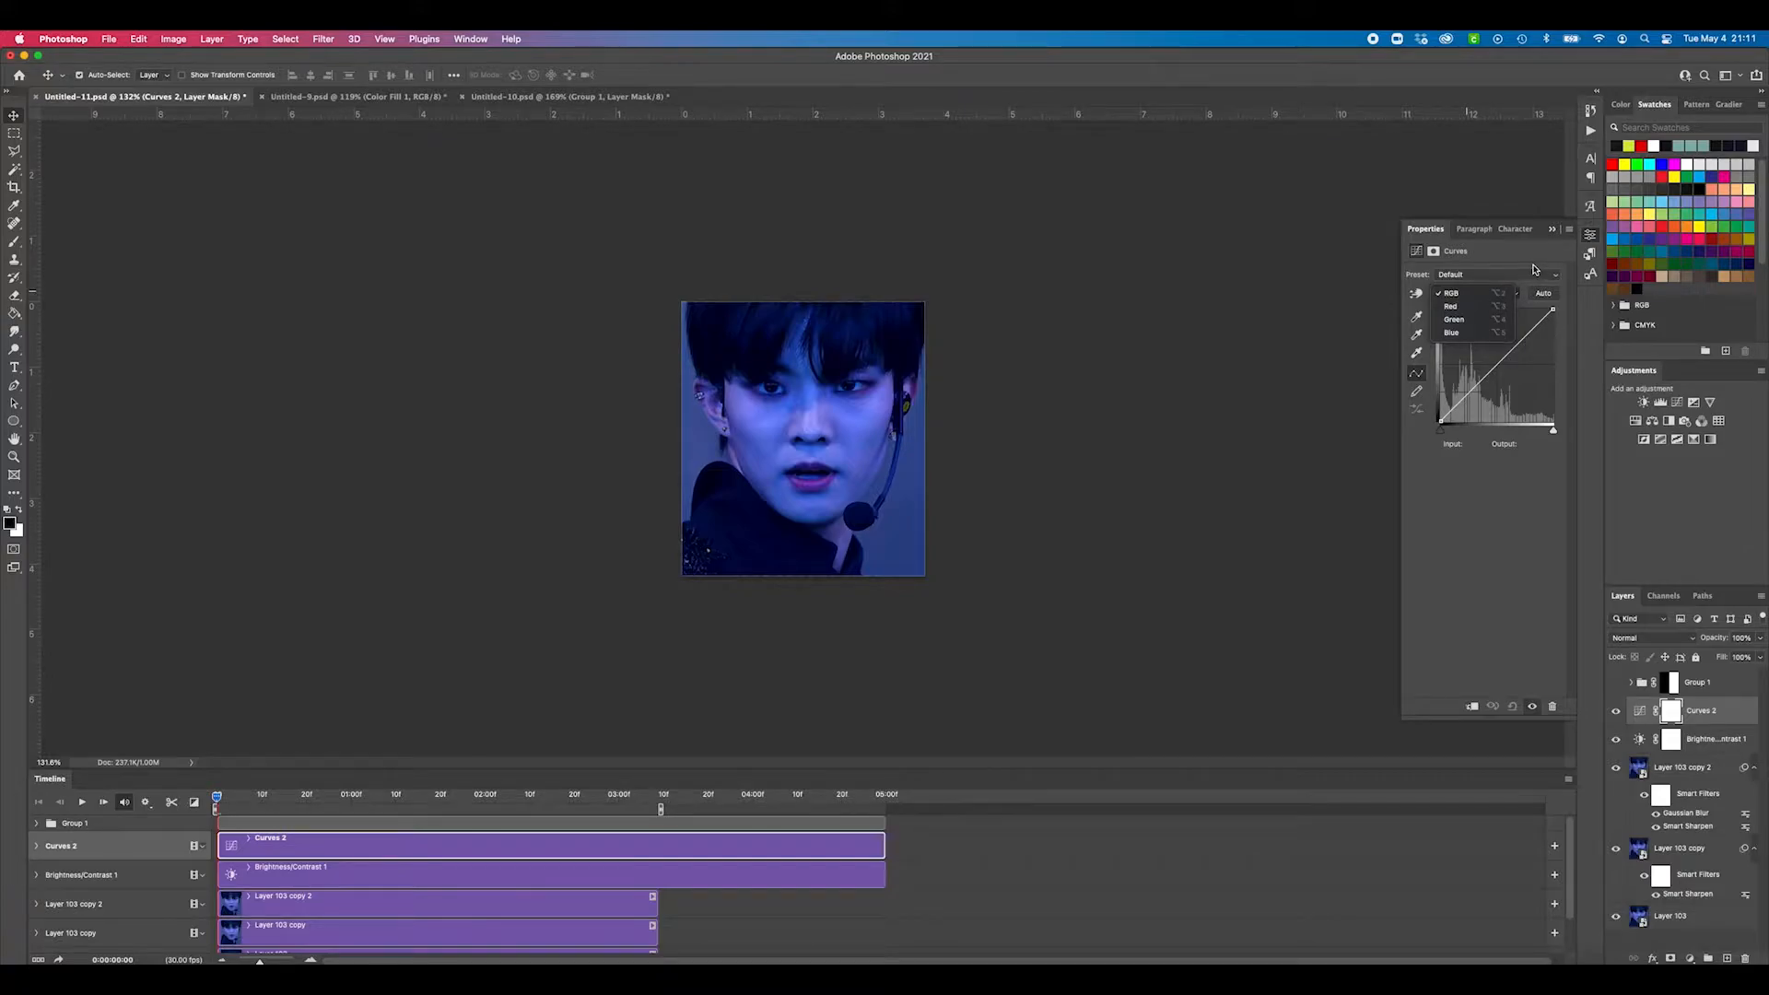
{"action": "left_click", "coordinate": [1501, 371]}
{"action": "mouse_move", "coordinate": [1498, 370]}
{"action": "left_mouse_down"}
{"action": "mouse_move", "coordinate": [1485, 356]}
{"action": "mouse_move", "coordinate": [1516, 373]}
{"action": "mouse_move", "coordinate": [1485, 343]}
{"action": "mouse_move", "coordinate": [1492, 357]}
{"action": "left_mouse_up"}
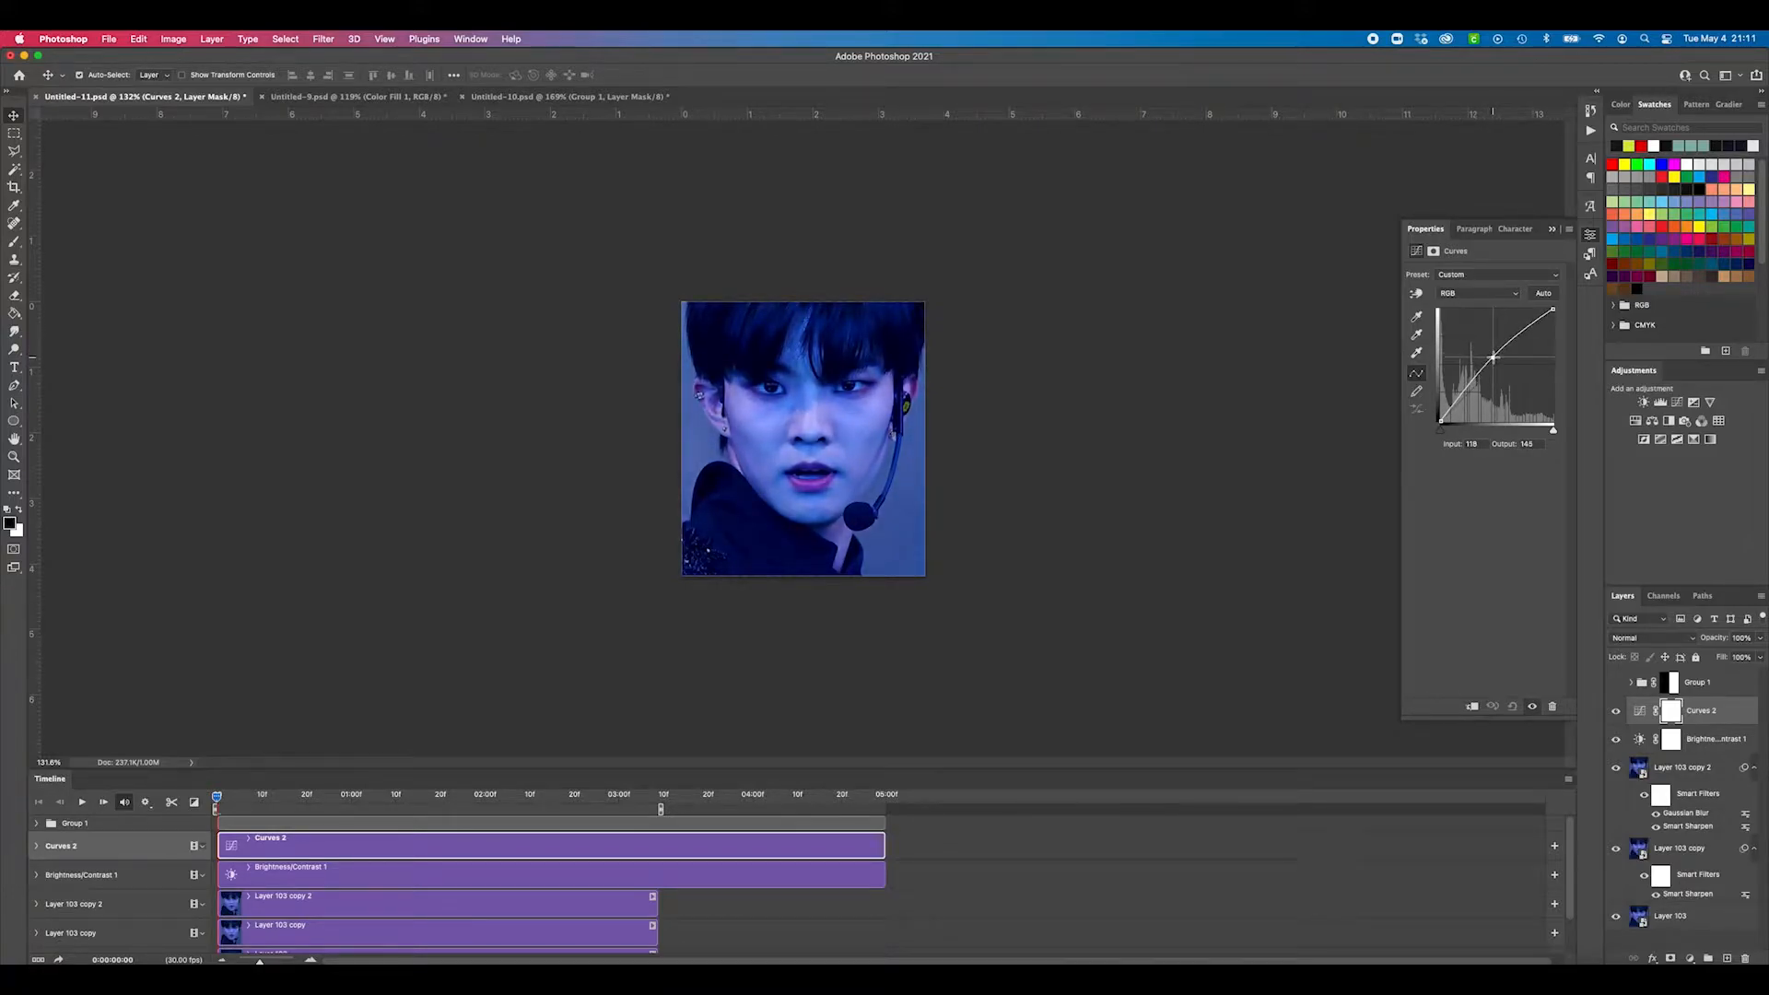
Step: Reduce blue in the Curves layer by lowering the Blue channel's midtones and its white-point output to 229, comparing before and after
{"action": "left_click", "coordinate": [1456, 295]}
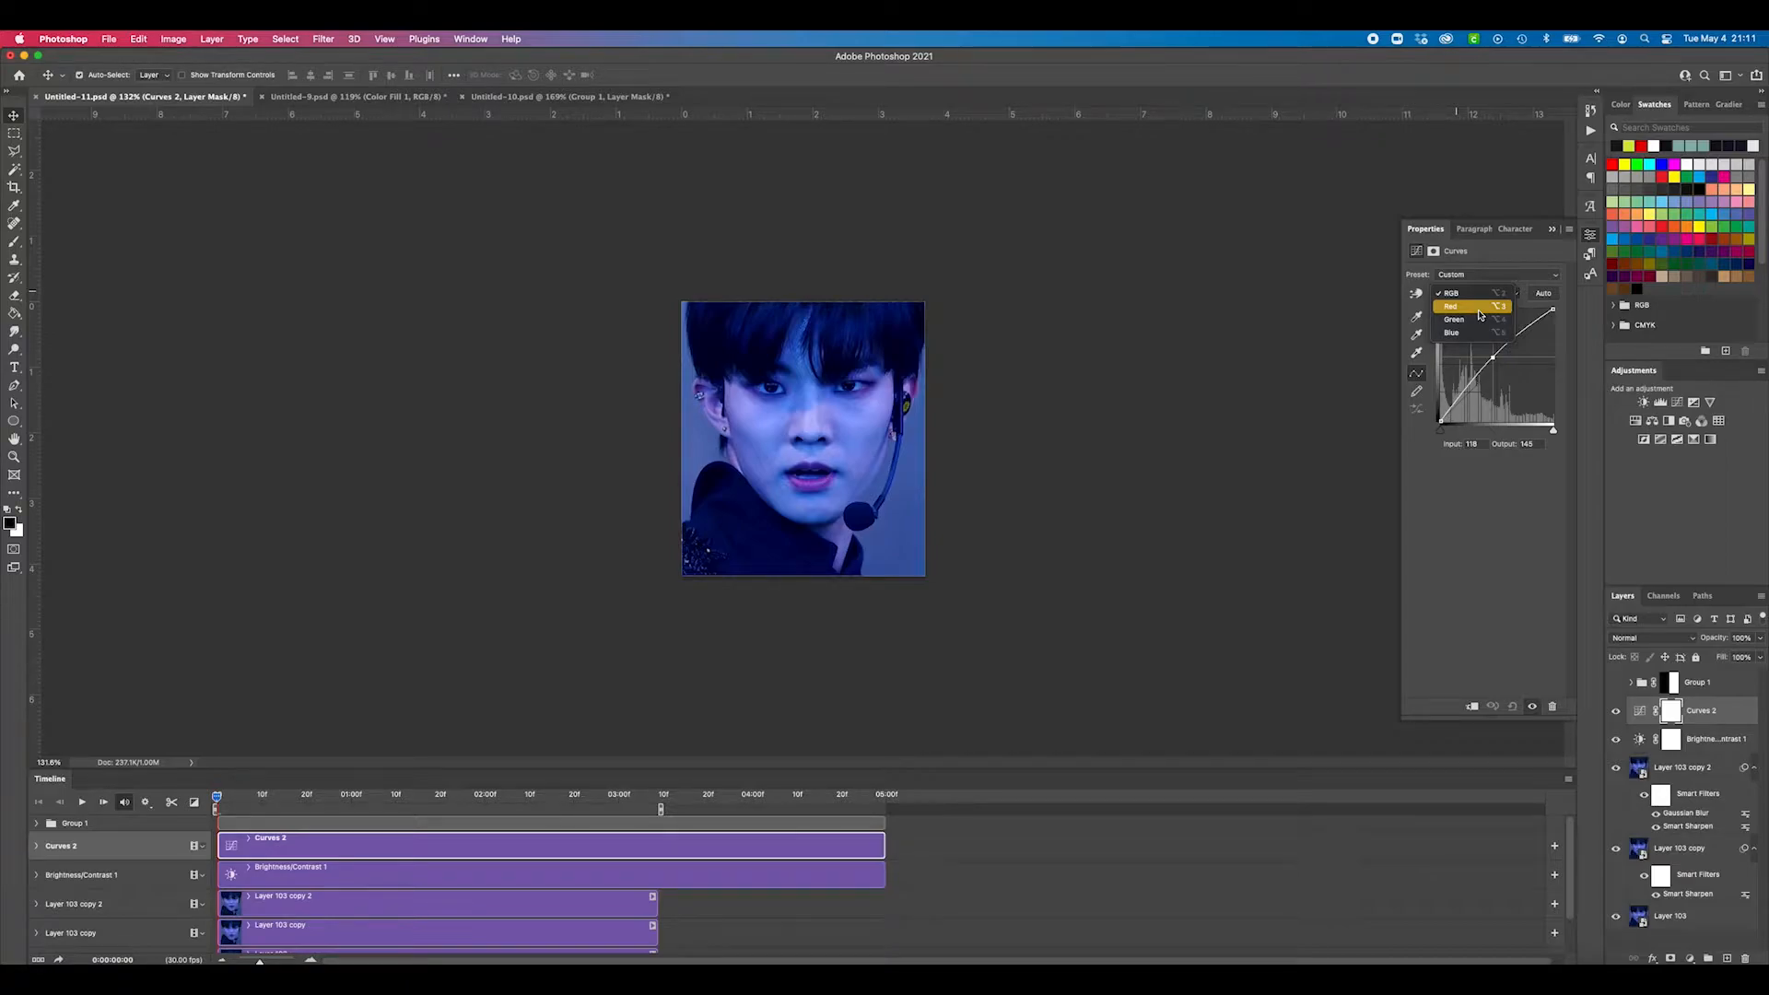
{"action": "left_click", "coordinate": [1474, 333]}
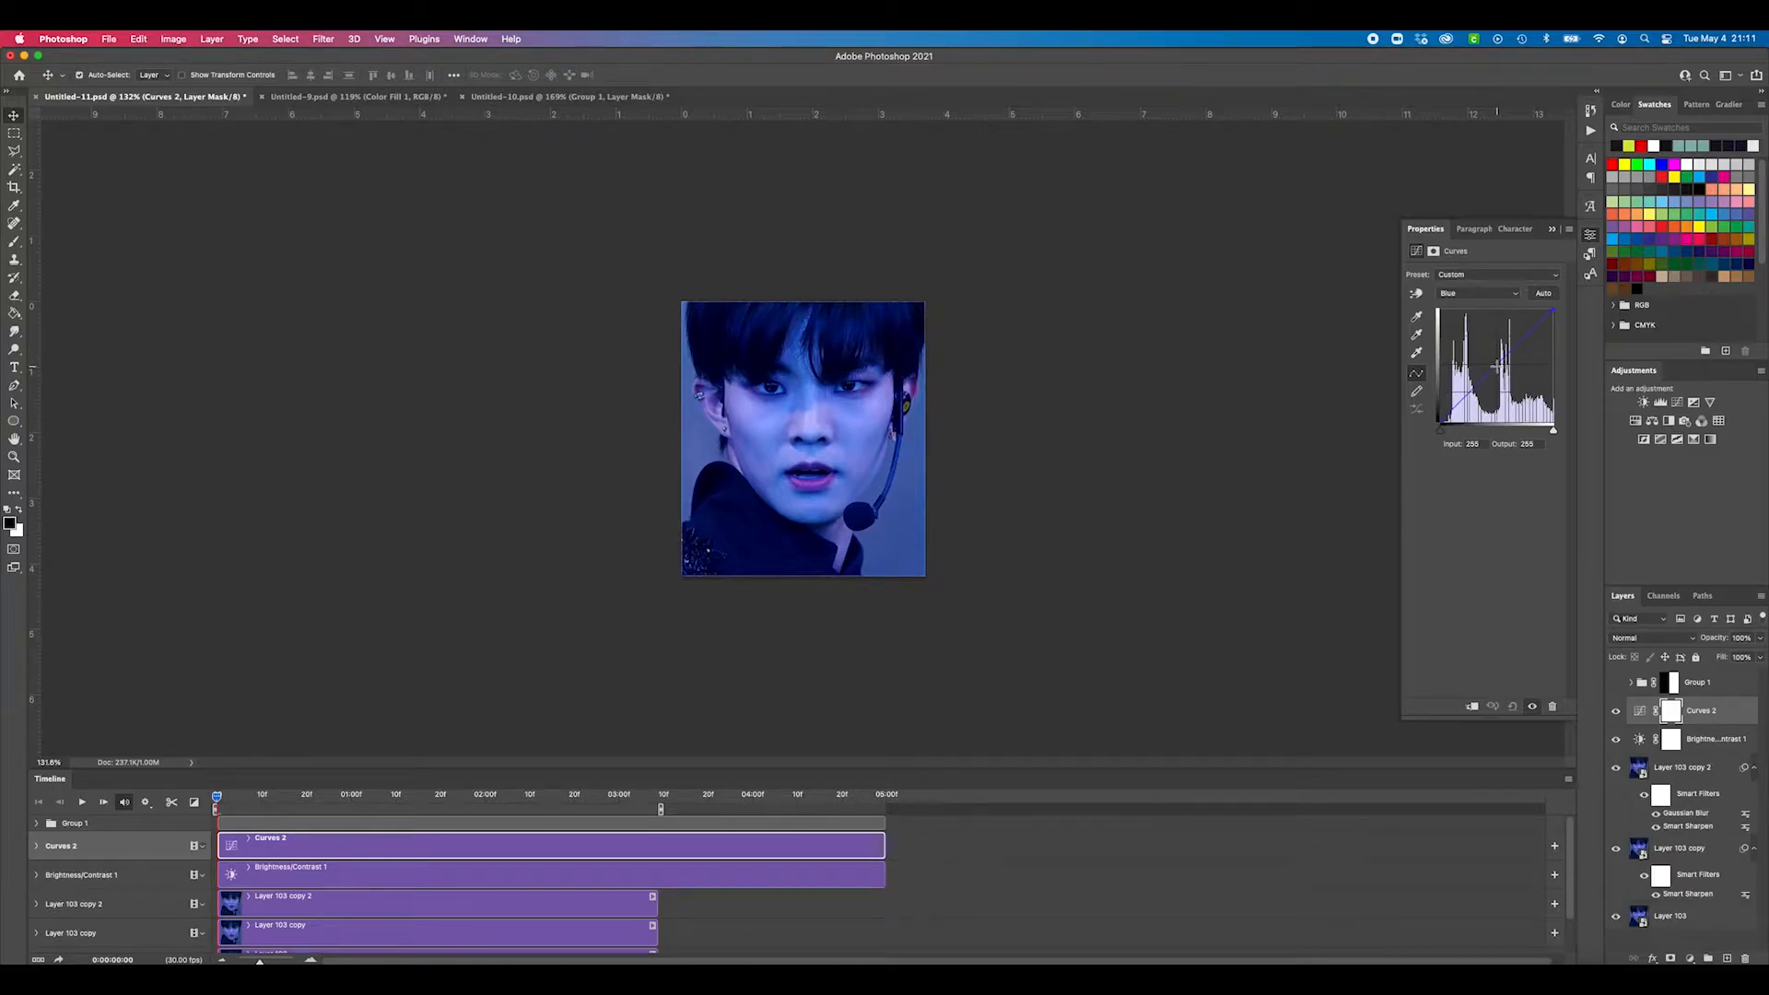
{"action": "mouse_move", "coordinate": [1498, 364]}
{"action": "left_mouse_down"}
{"action": "mouse_move", "coordinate": [1514, 381]}
{"action": "mouse_move", "coordinate": [1499, 365]}
{"action": "left_mouse_up"}
{"action": "mouse_move", "coordinate": [1553, 310]}
{"action": "left_mouse_down"}
{"action": "mouse_move", "coordinate": [1507, 304]}
{"action": "mouse_move", "coordinate": [1572, 304]}
{"action": "left_mouse_up"}
{"action": "left_click_drag", "start_coordinate": [1441, 435], "coordinate": [1465, 439]}
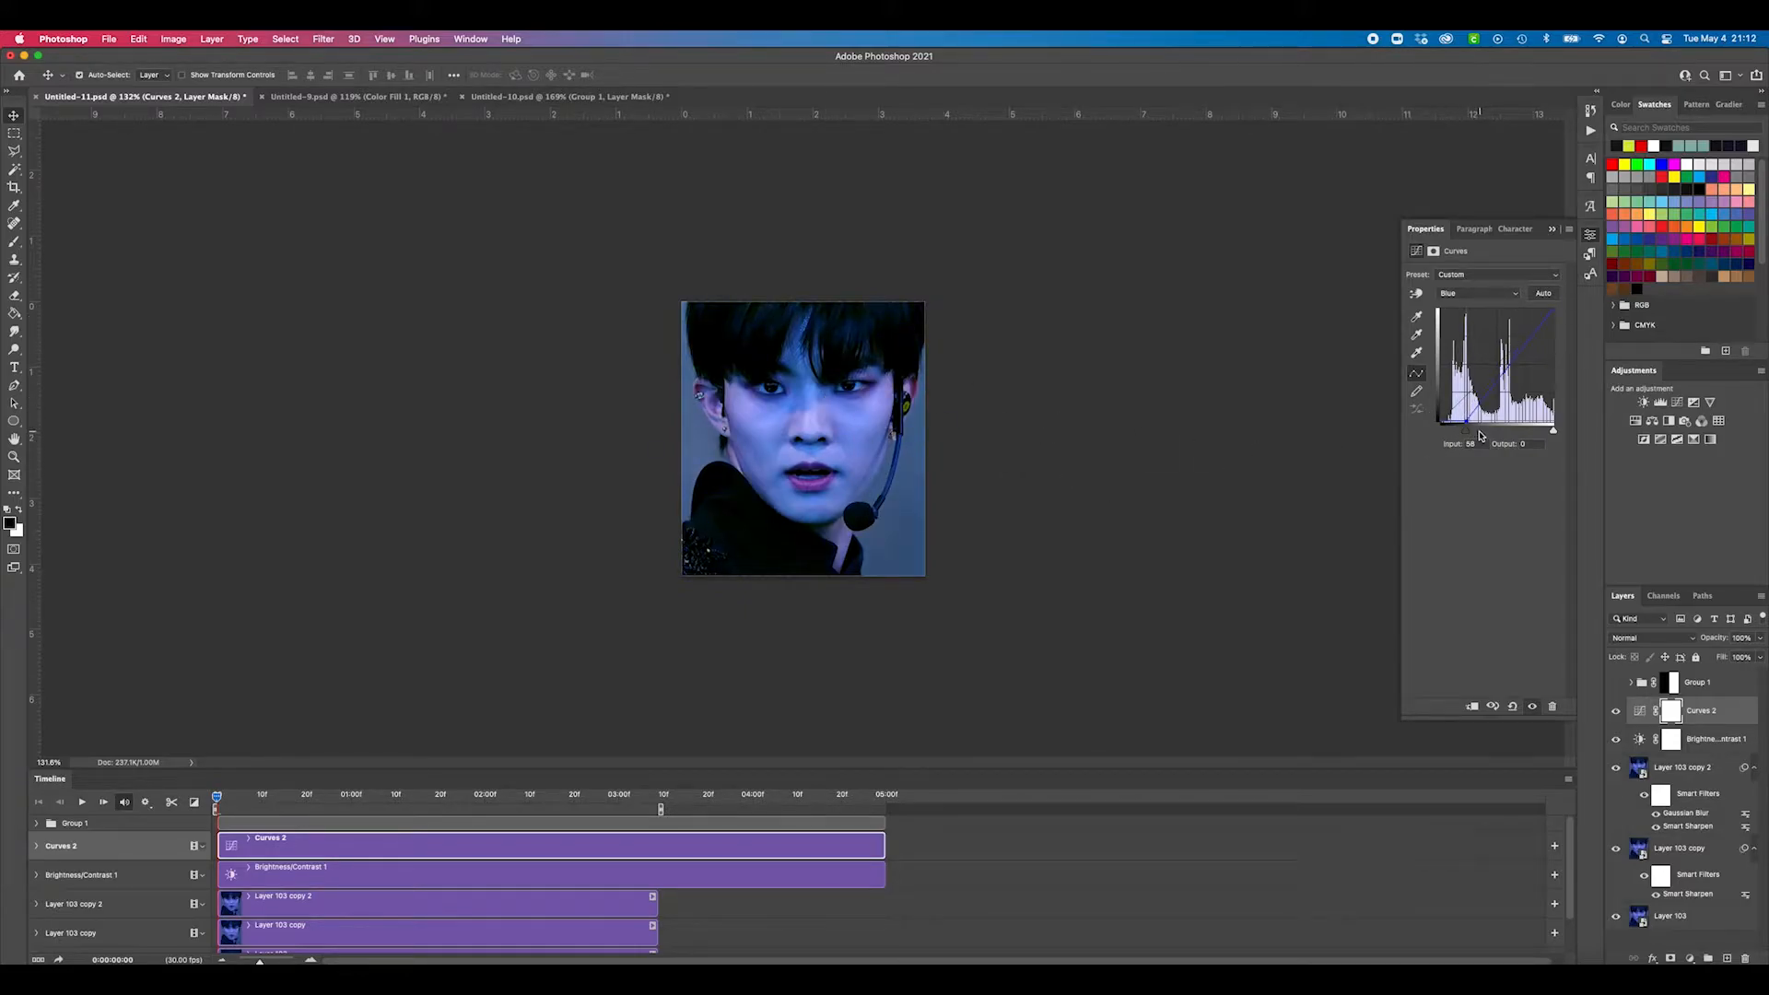
{"action": "left_click_drag", "start_coordinate": [1465, 431], "coordinate": [1434, 434]}
{"action": "left_click_drag", "start_coordinate": [1499, 366], "coordinate": [1520, 382]}
{"action": "left_click_drag", "start_coordinate": [1553, 310], "coordinate": [1554, 316]}
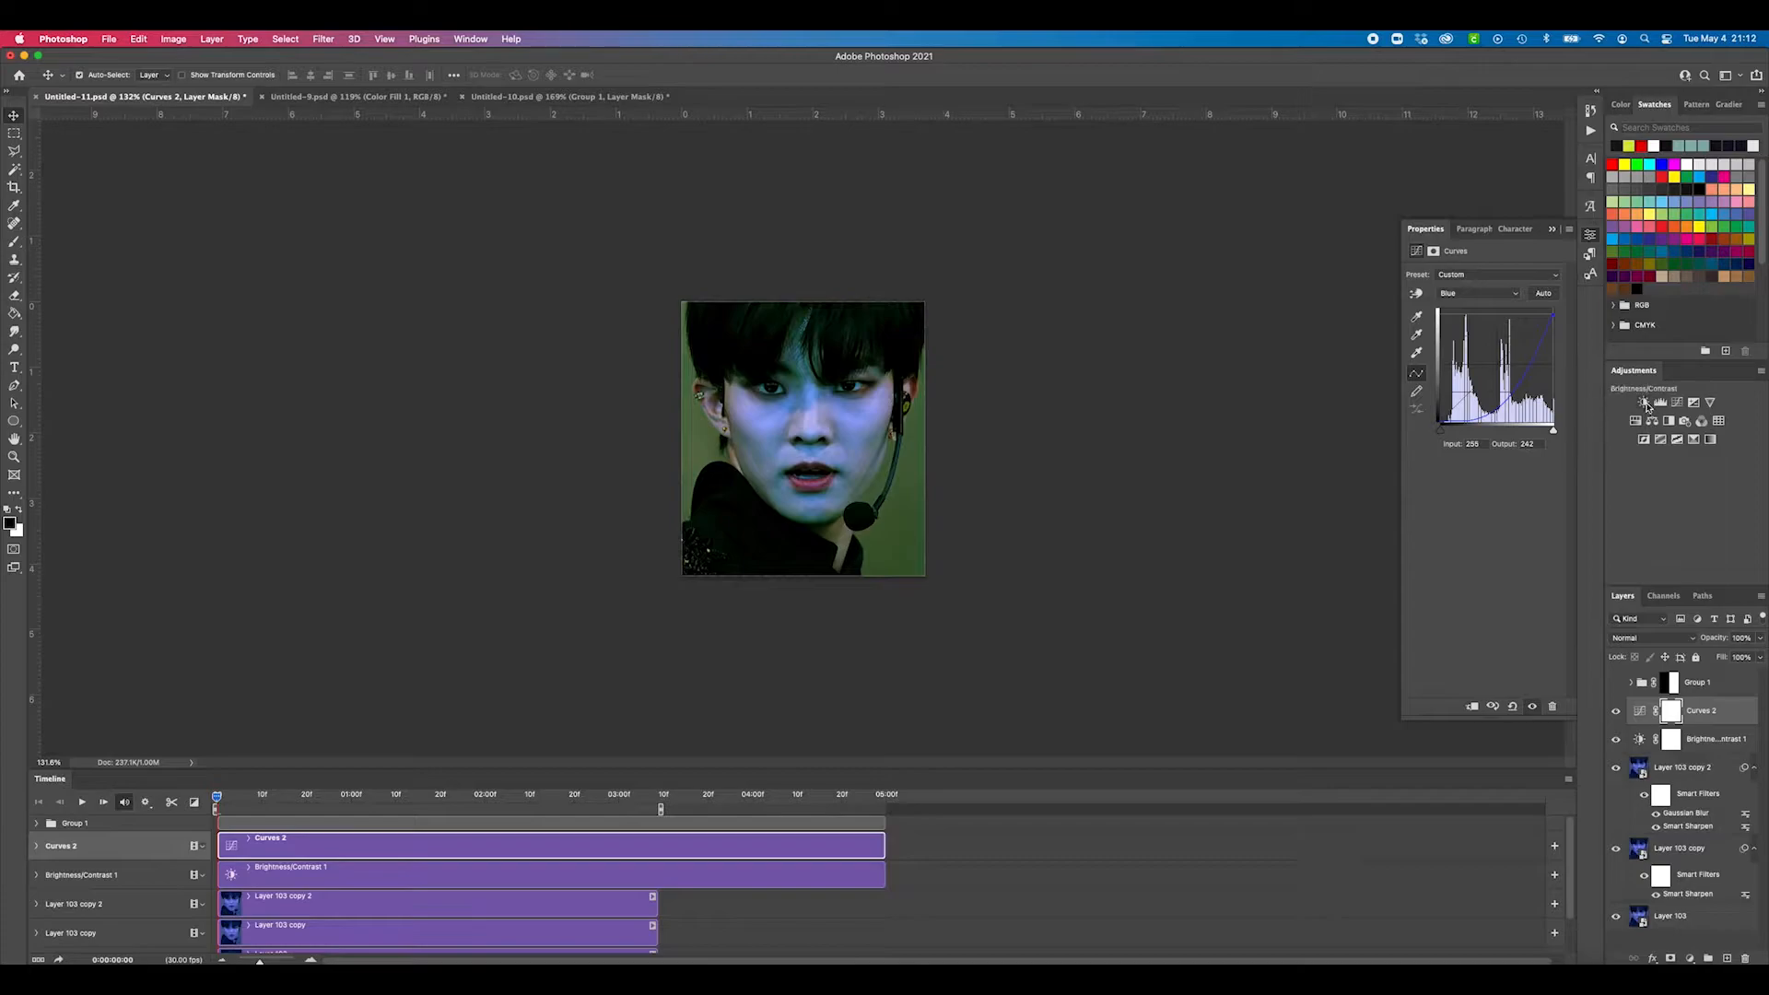
{"action": "left_click_drag", "start_coordinate": [1554, 316], "coordinate": [1554, 321]}
{"action": "left_click", "coordinate": [1615, 712]}
{"action": "left_click", "coordinate": [1615, 712]}
Step: Raise the midtones of the Curves layer's Red channel to input 112, output 163
{"action": "left_click", "coordinate": [1472, 296]}
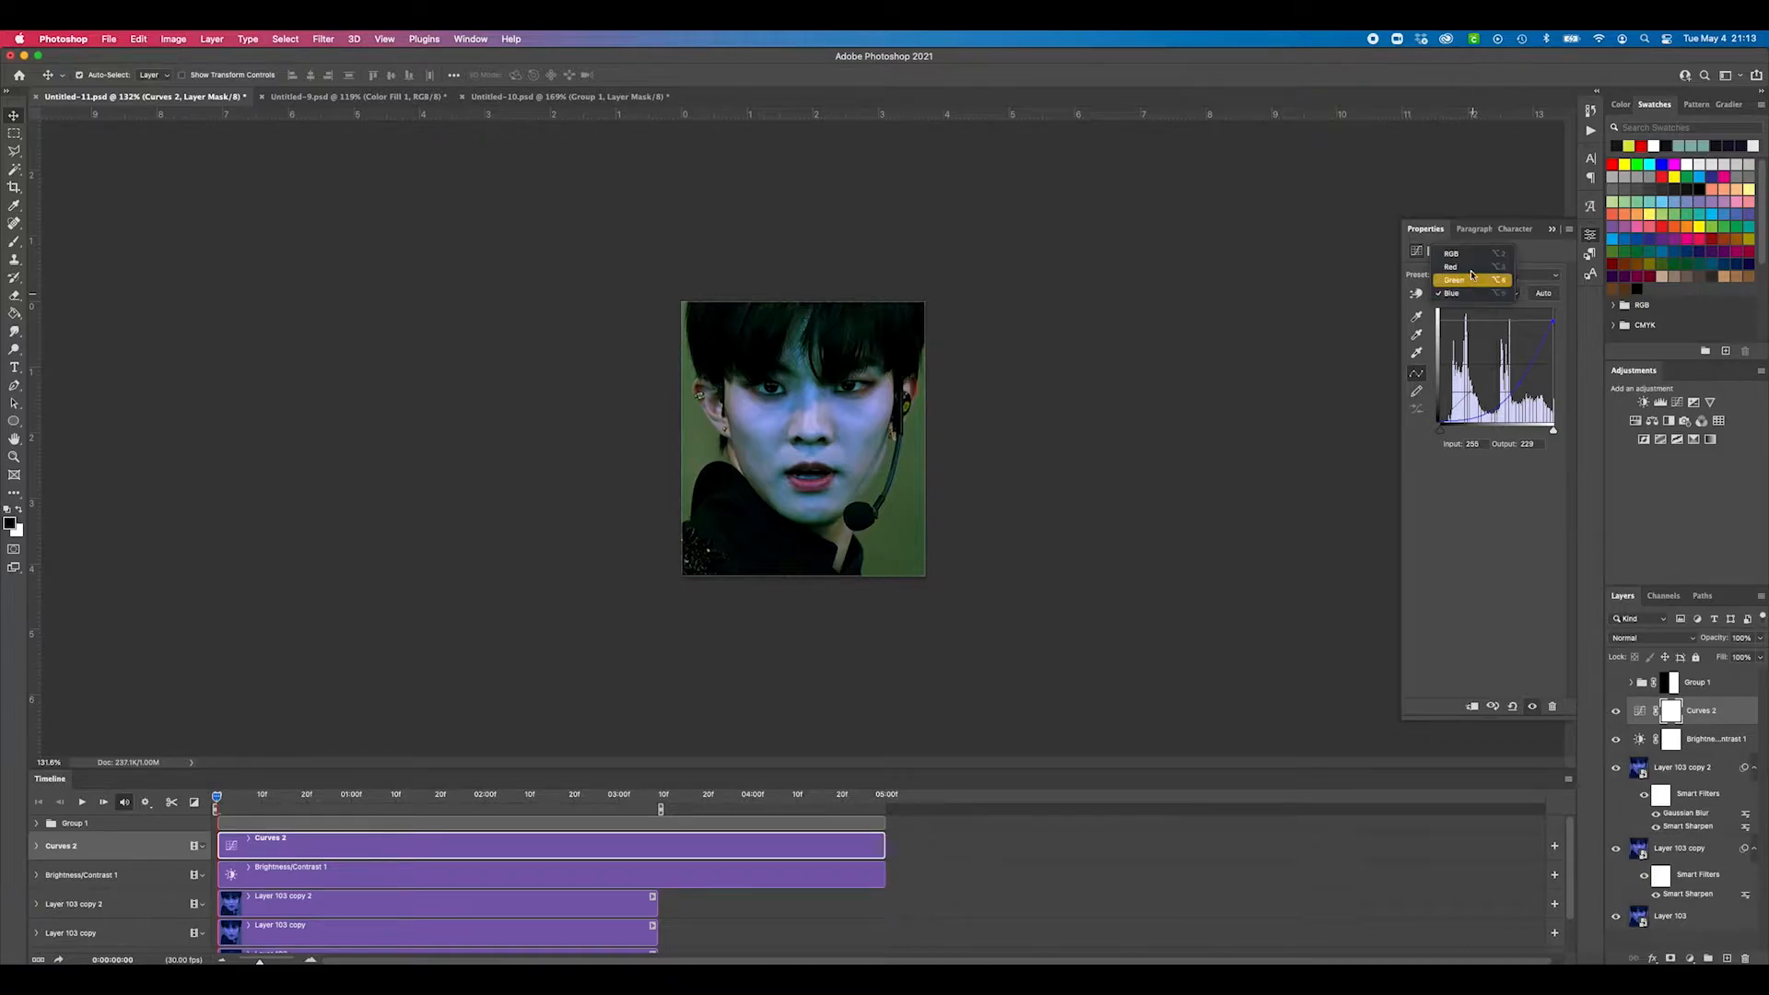
{"action": "left_click", "coordinate": [1472, 263]}
{"action": "left_click_drag", "start_coordinate": [1493, 360], "coordinate": [1499, 366]}
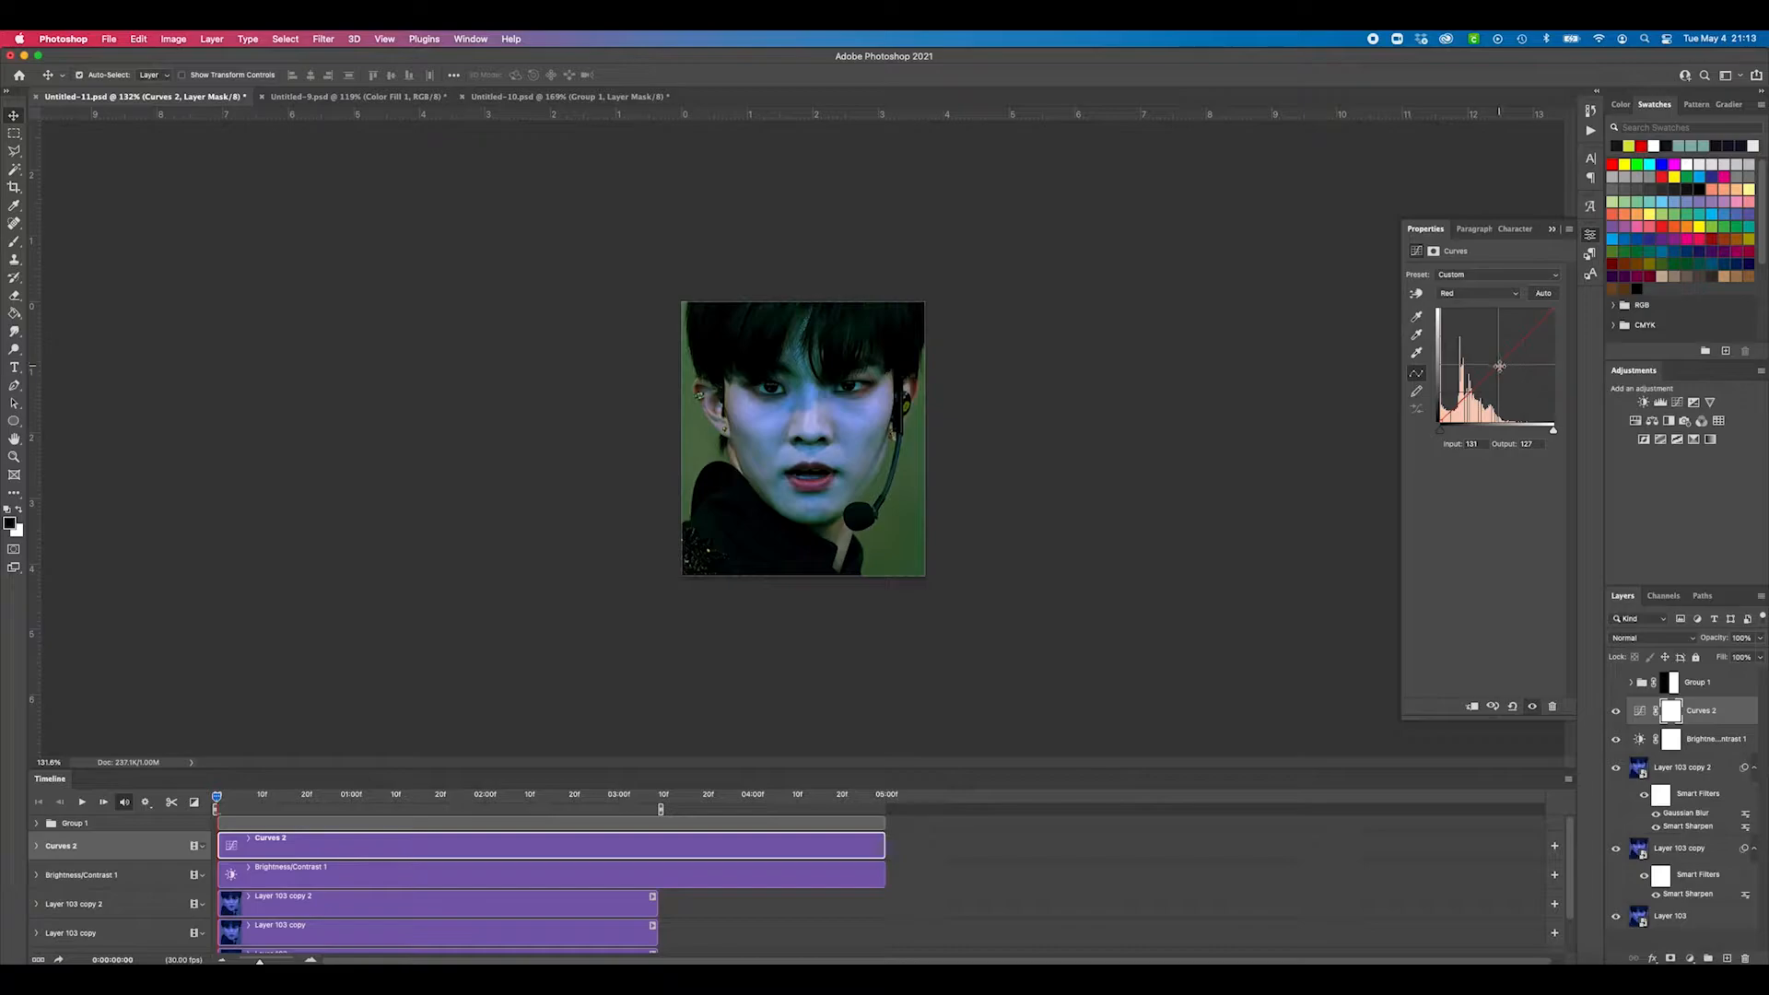
{"action": "left_click_drag", "start_coordinate": [1498, 366], "coordinate": [1503, 375]}
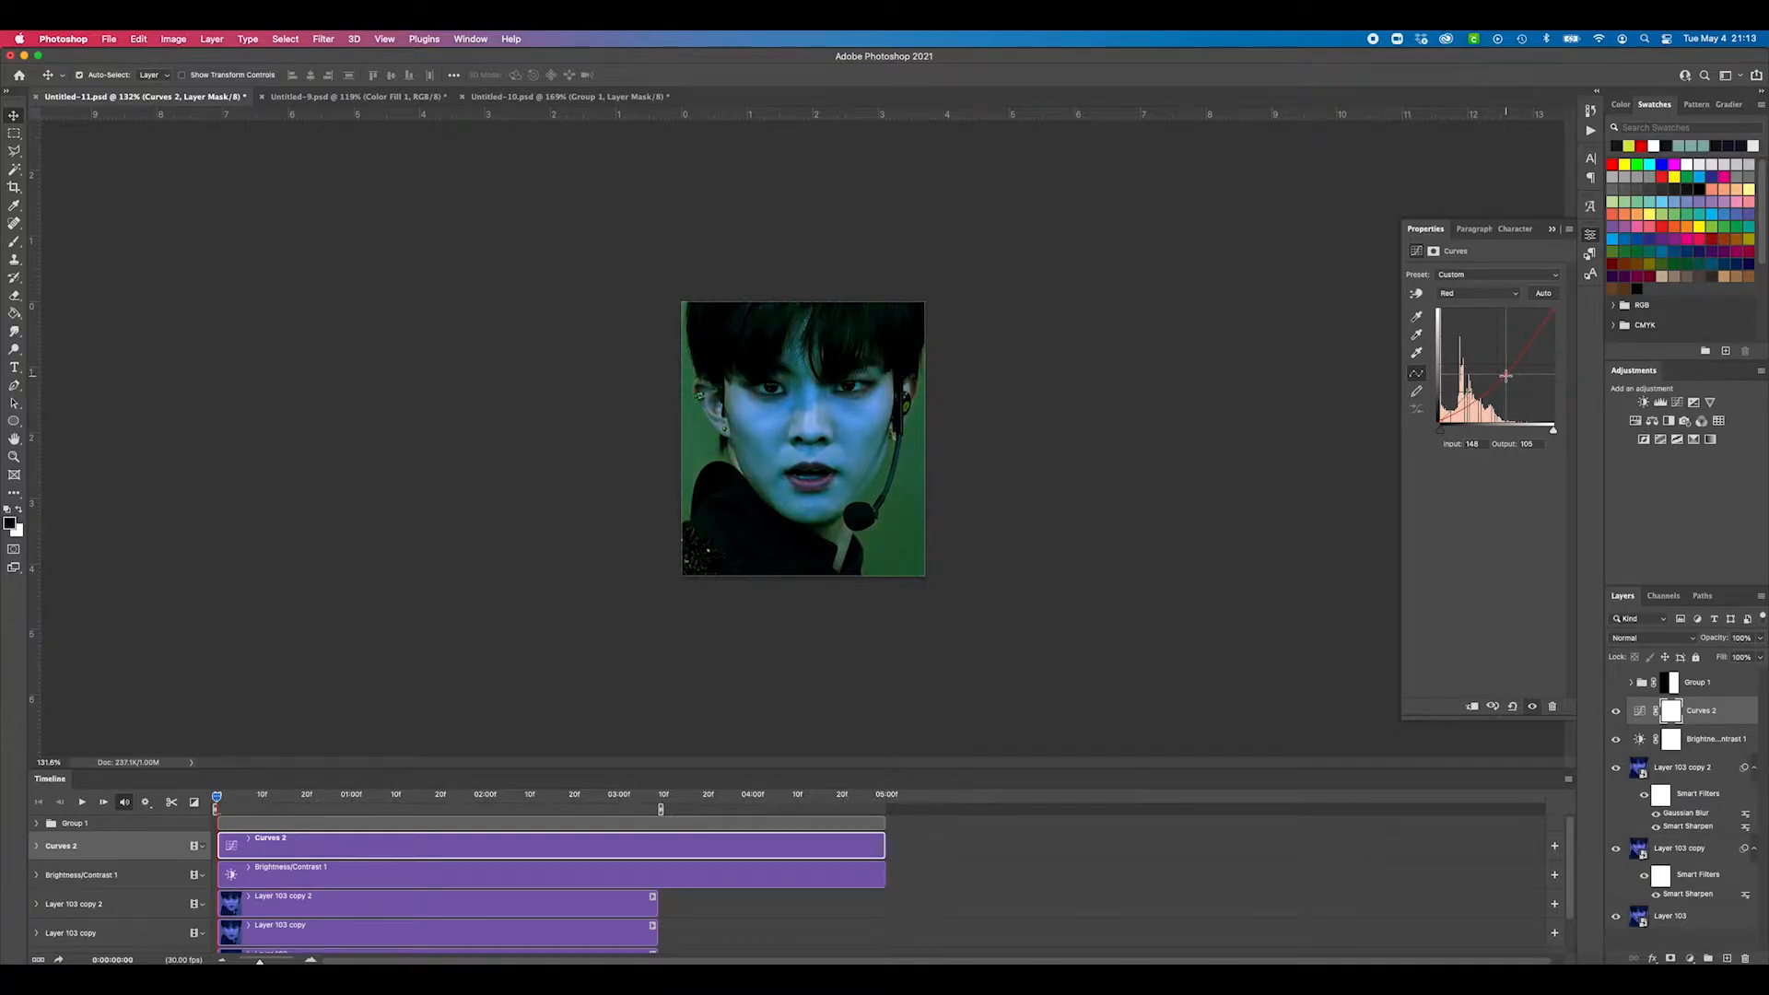
{"action": "left_click_drag", "start_coordinate": [1506, 376], "coordinate": [1488, 351]}
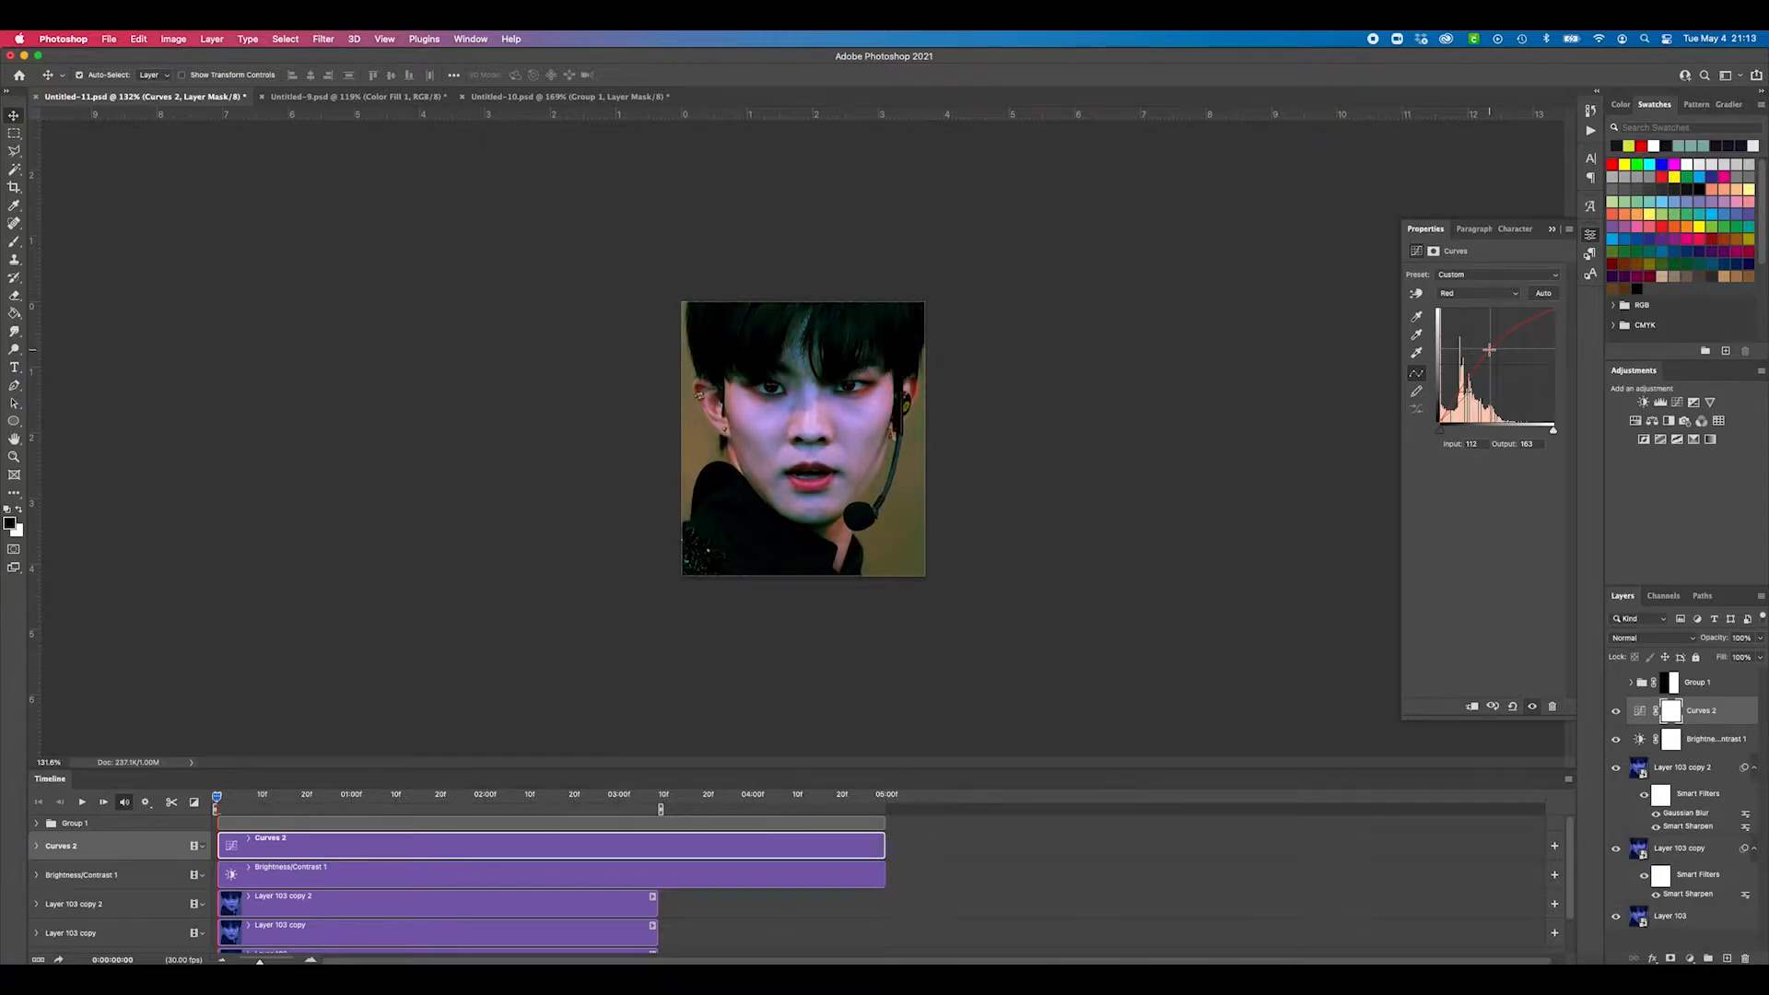
Step: Adjust the midtones of the Curves layer's Green channel with a point at about input 121, output 124
{"action": "left_click", "coordinate": [1465, 293]}
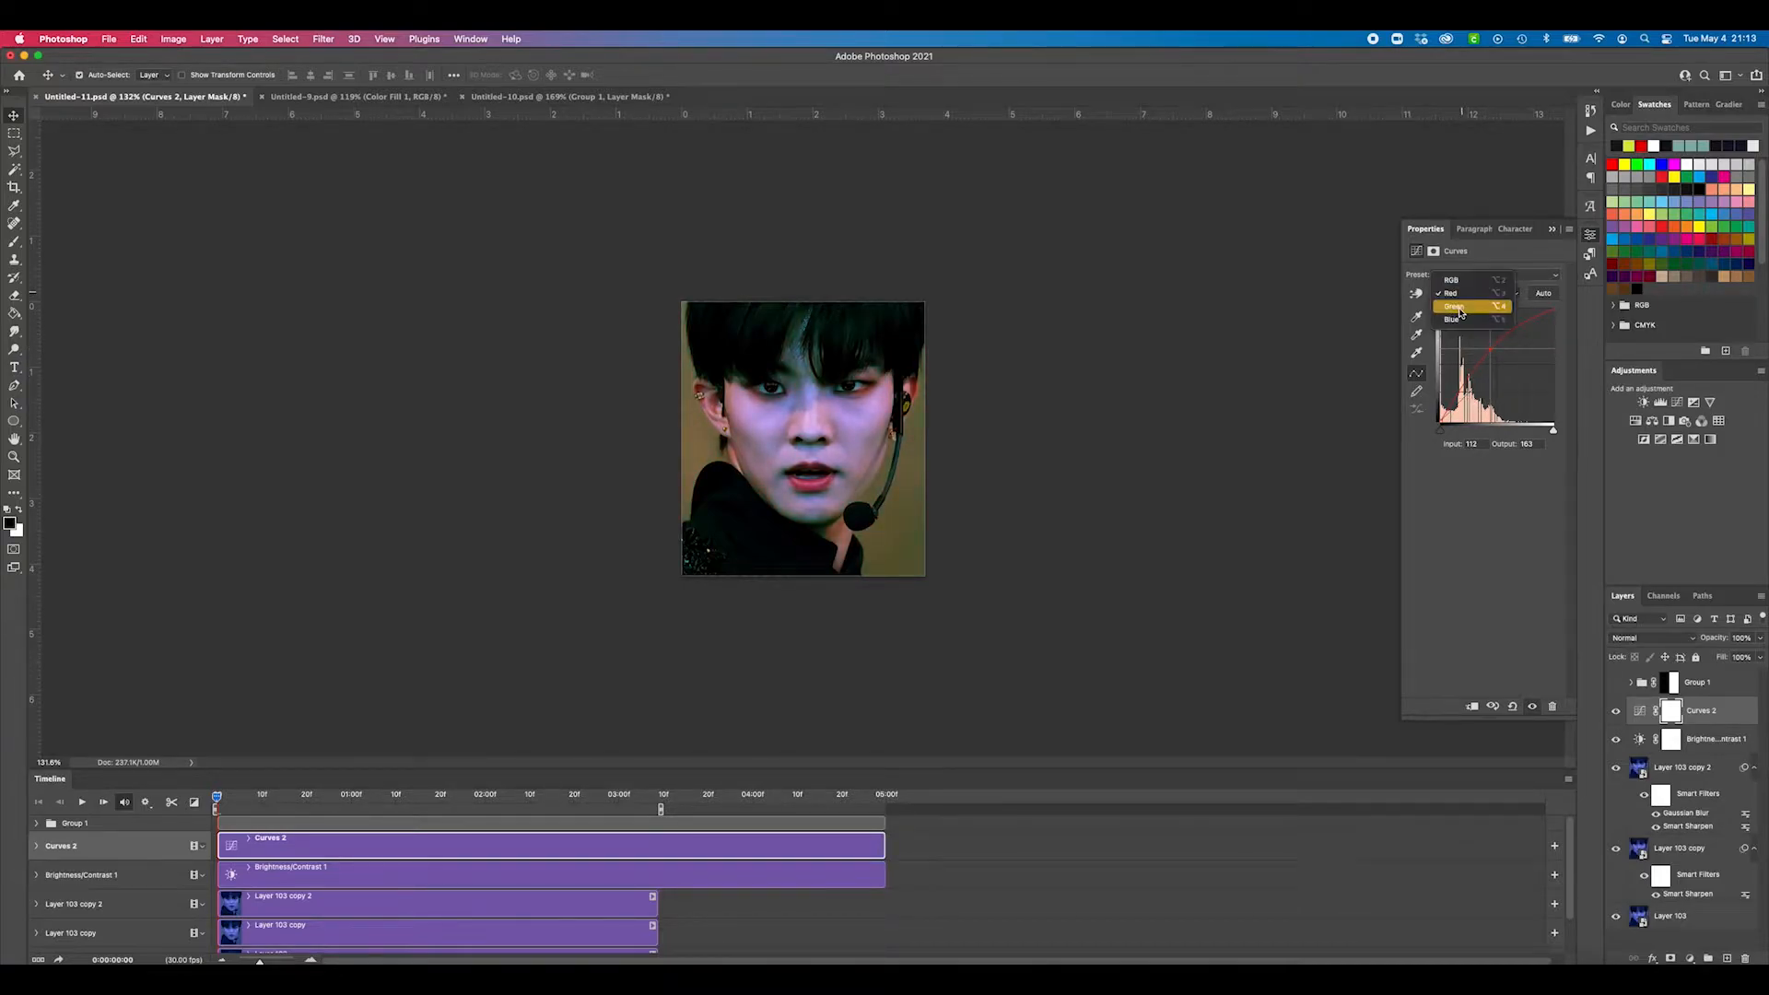
{"action": "left_click", "coordinate": [1462, 314]}
{"action": "mouse_move", "coordinate": [1500, 373]}
{"action": "left_mouse_down"}
{"action": "mouse_move", "coordinate": [1503, 394]}
{"action": "mouse_move", "coordinate": [1495, 367]}
{"action": "left_mouse_up"}
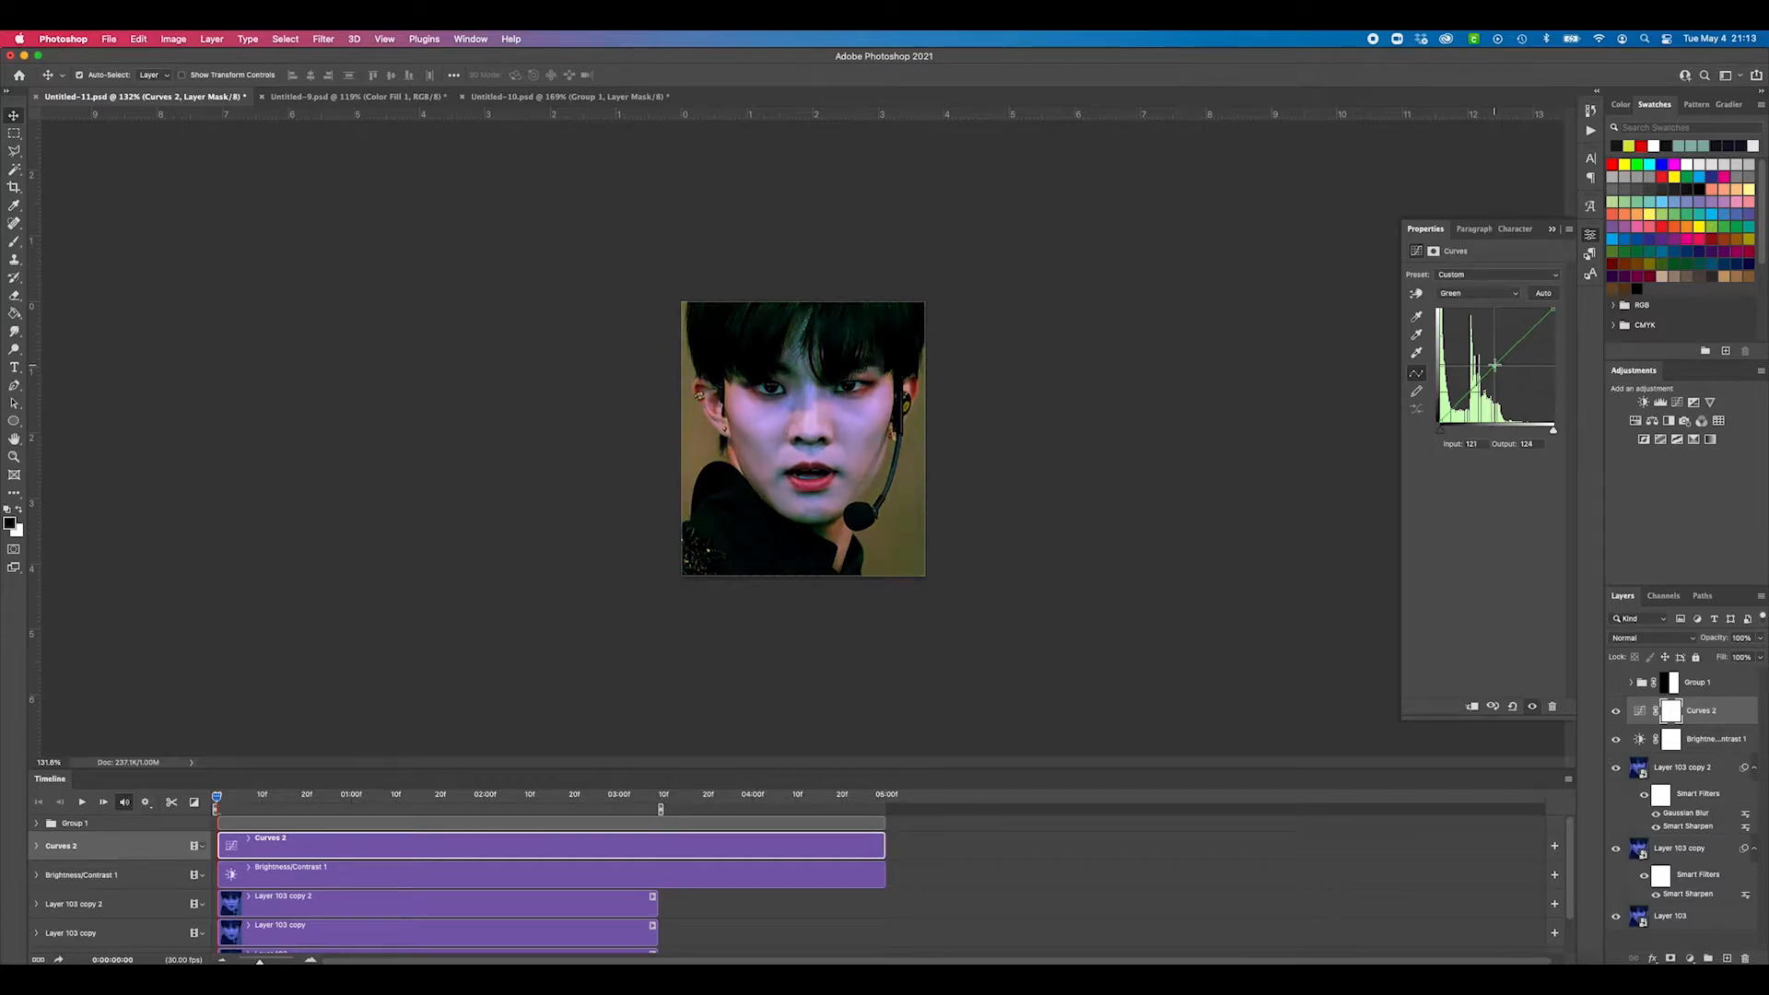
{"action": "left_click", "coordinate": [1465, 293]}
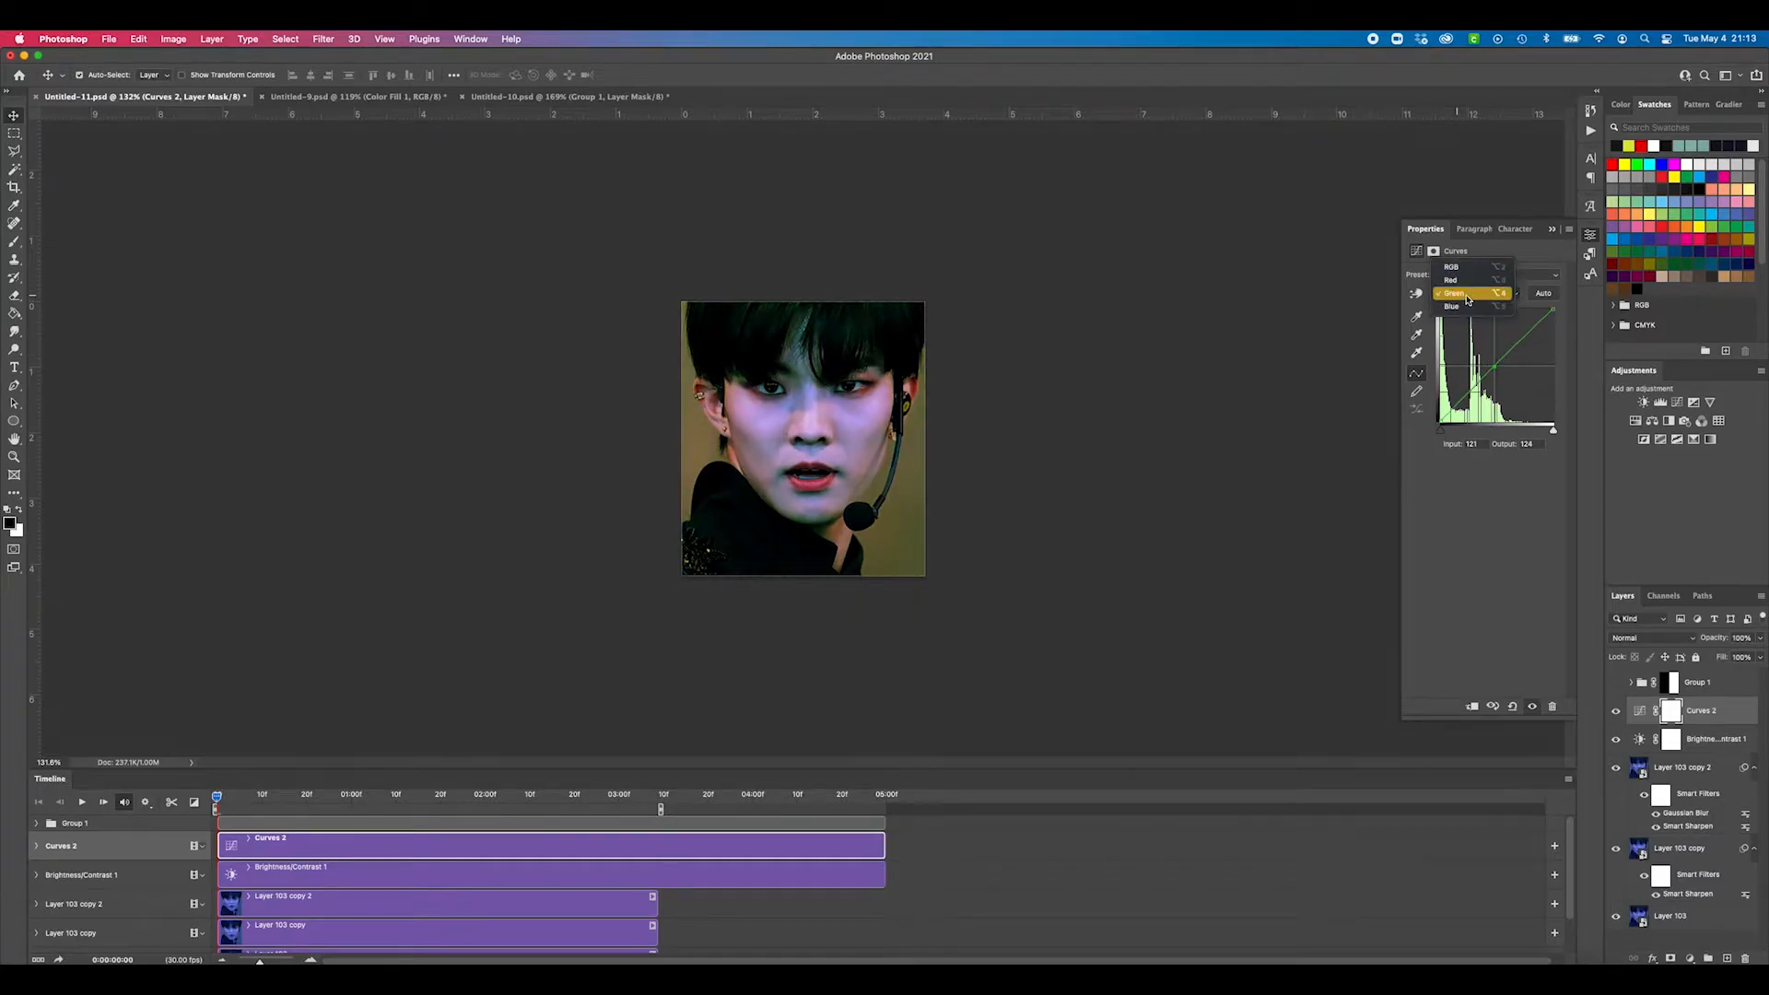
{"action": "left_click", "coordinate": [1463, 286]}
{"action": "left_click_drag", "start_coordinate": [1491, 368], "coordinate": [1453, 293]}
Step: Pull the Red channel's white point inward, set its midtone point to input 108, output 166, and compare before and after
{"action": "left_click", "coordinate": [1463, 293]}
{"action": "left_click", "coordinate": [1461, 281]}
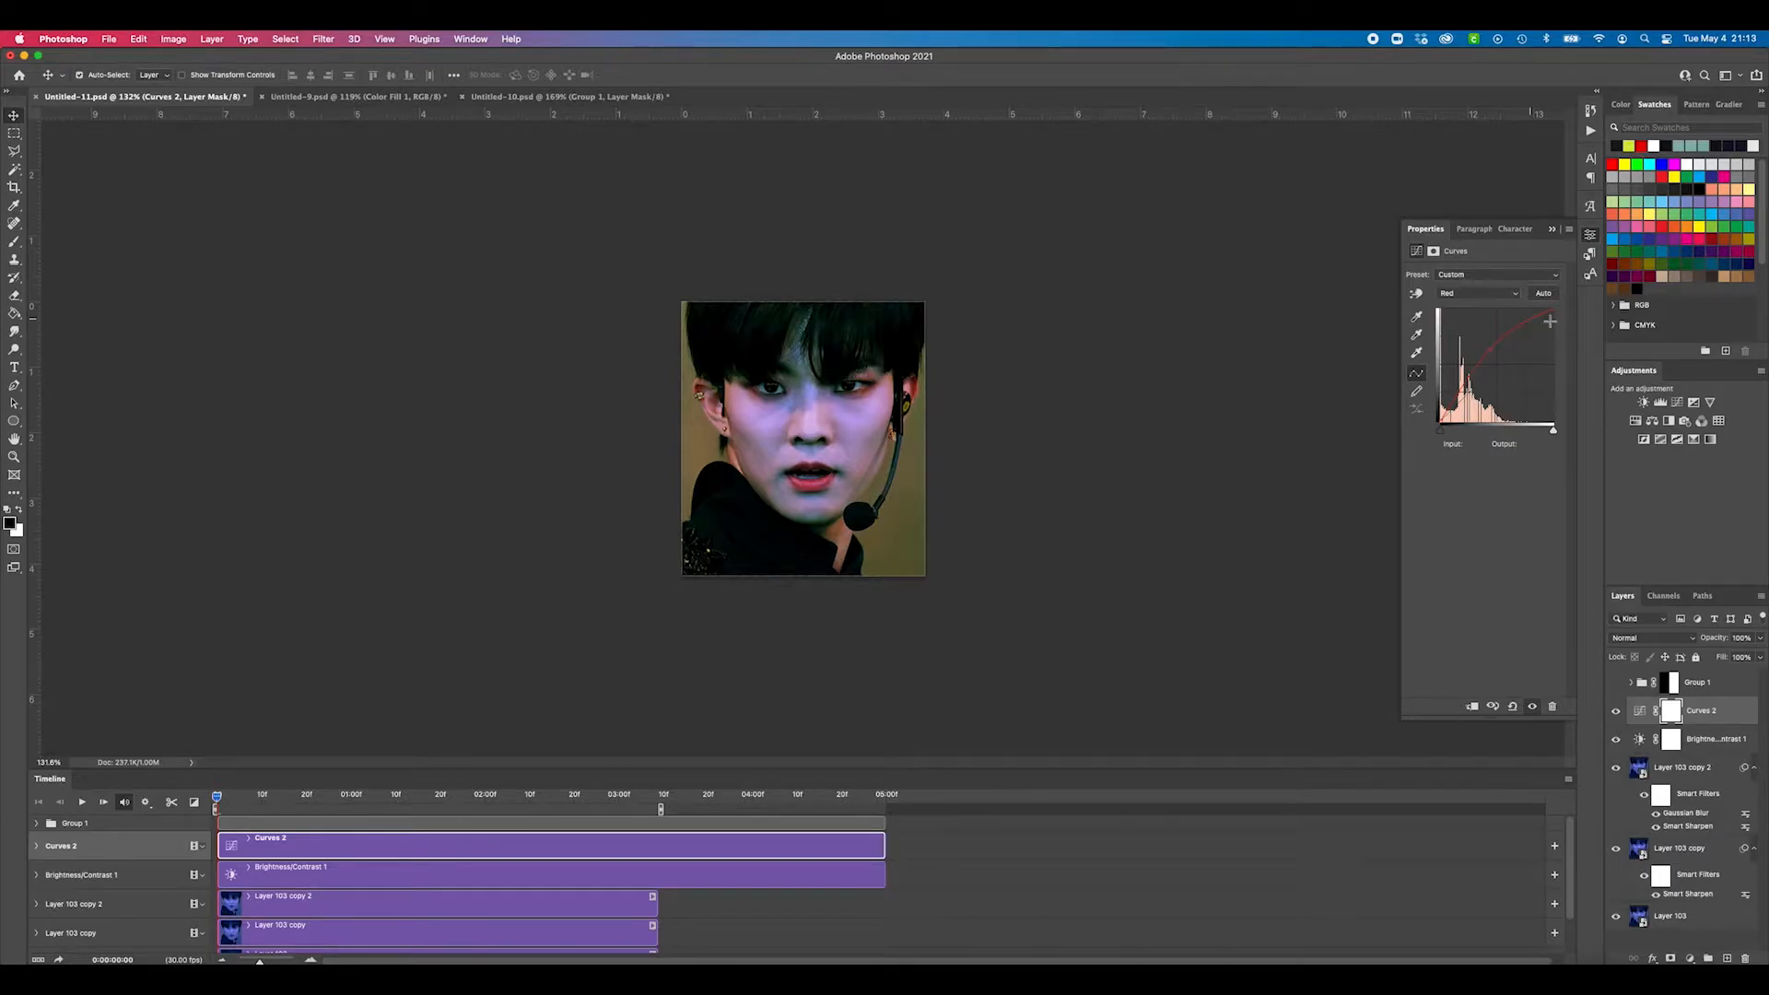
{"action": "left_click_drag", "start_coordinate": [1552, 311], "coordinate": [1490, 347]}
{"action": "left_click", "coordinate": [1615, 710]}
{"action": "left_click", "coordinate": [1615, 711]}
Step: Move the Green channel's black point in the Curves layer to input 14, output 0, and inspect the face and hair
{"action": "left_click", "coordinate": [1467, 295]}
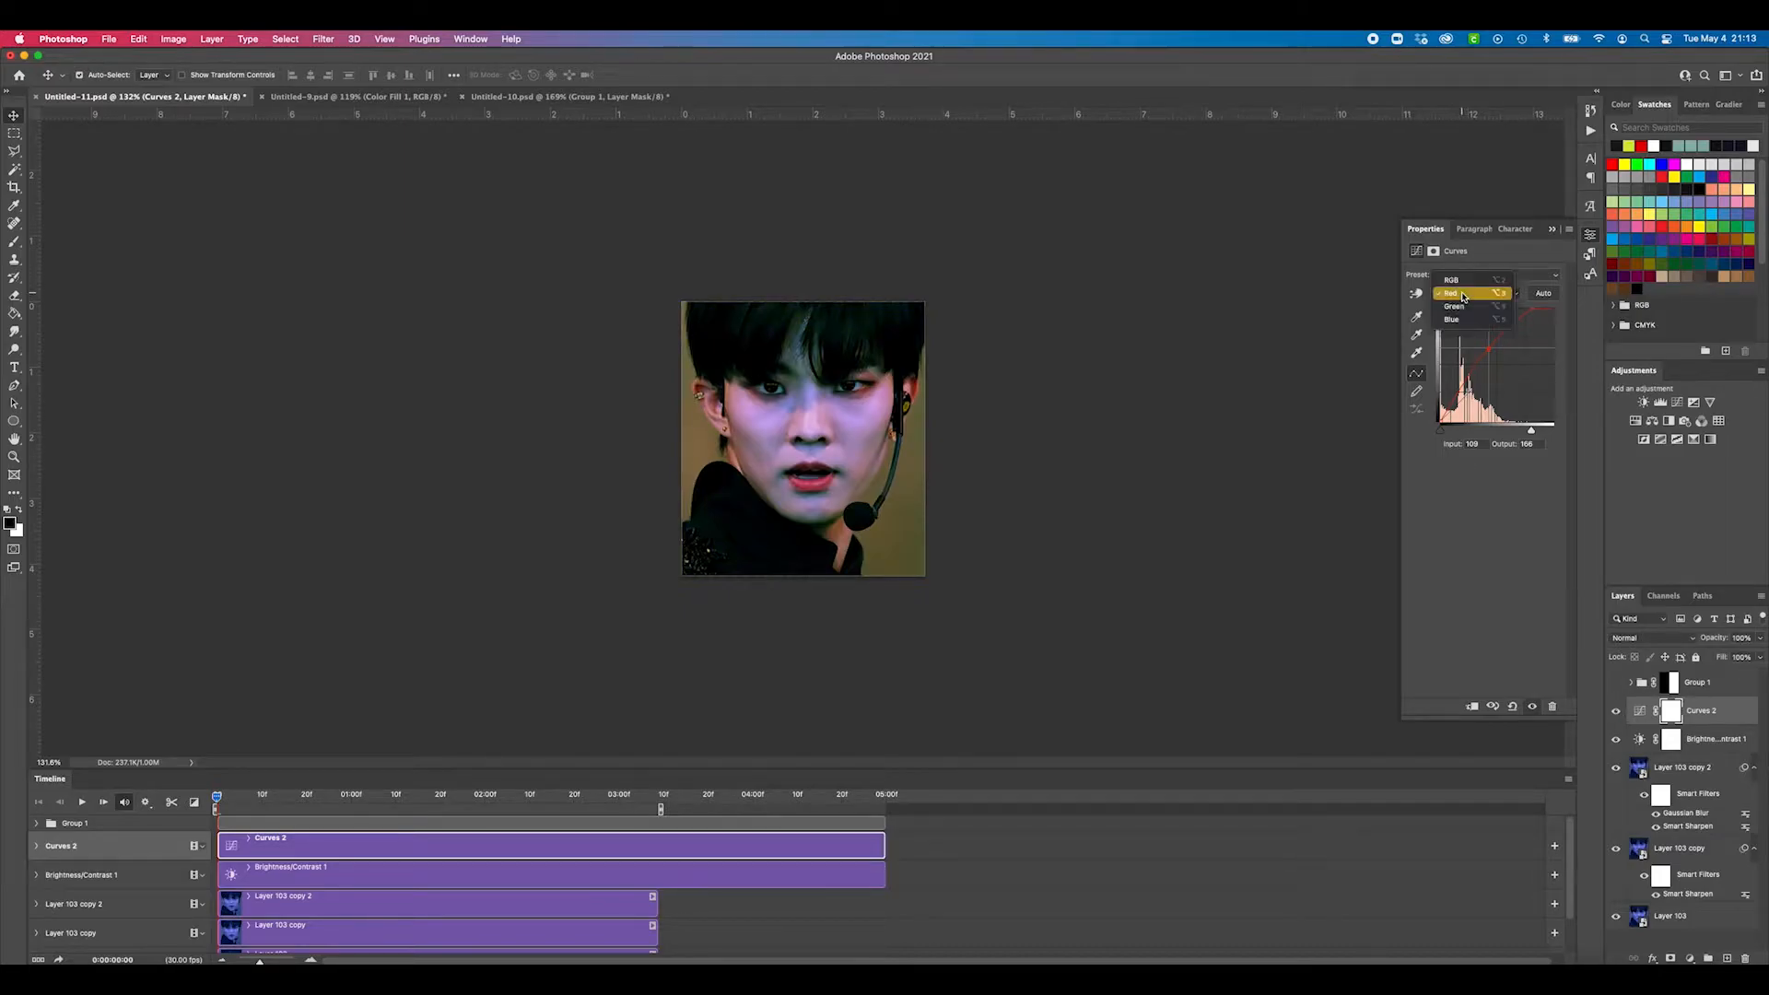
{"action": "left_click", "coordinate": [1463, 307]}
{"action": "scroll", "coordinate": [760, 282], "scroll_direction": "up", "scroll_amount": 4}
{"action": "scroll", "coordinate": [760, 282], "scroll_direction": "up", "scroll_amount": 5}
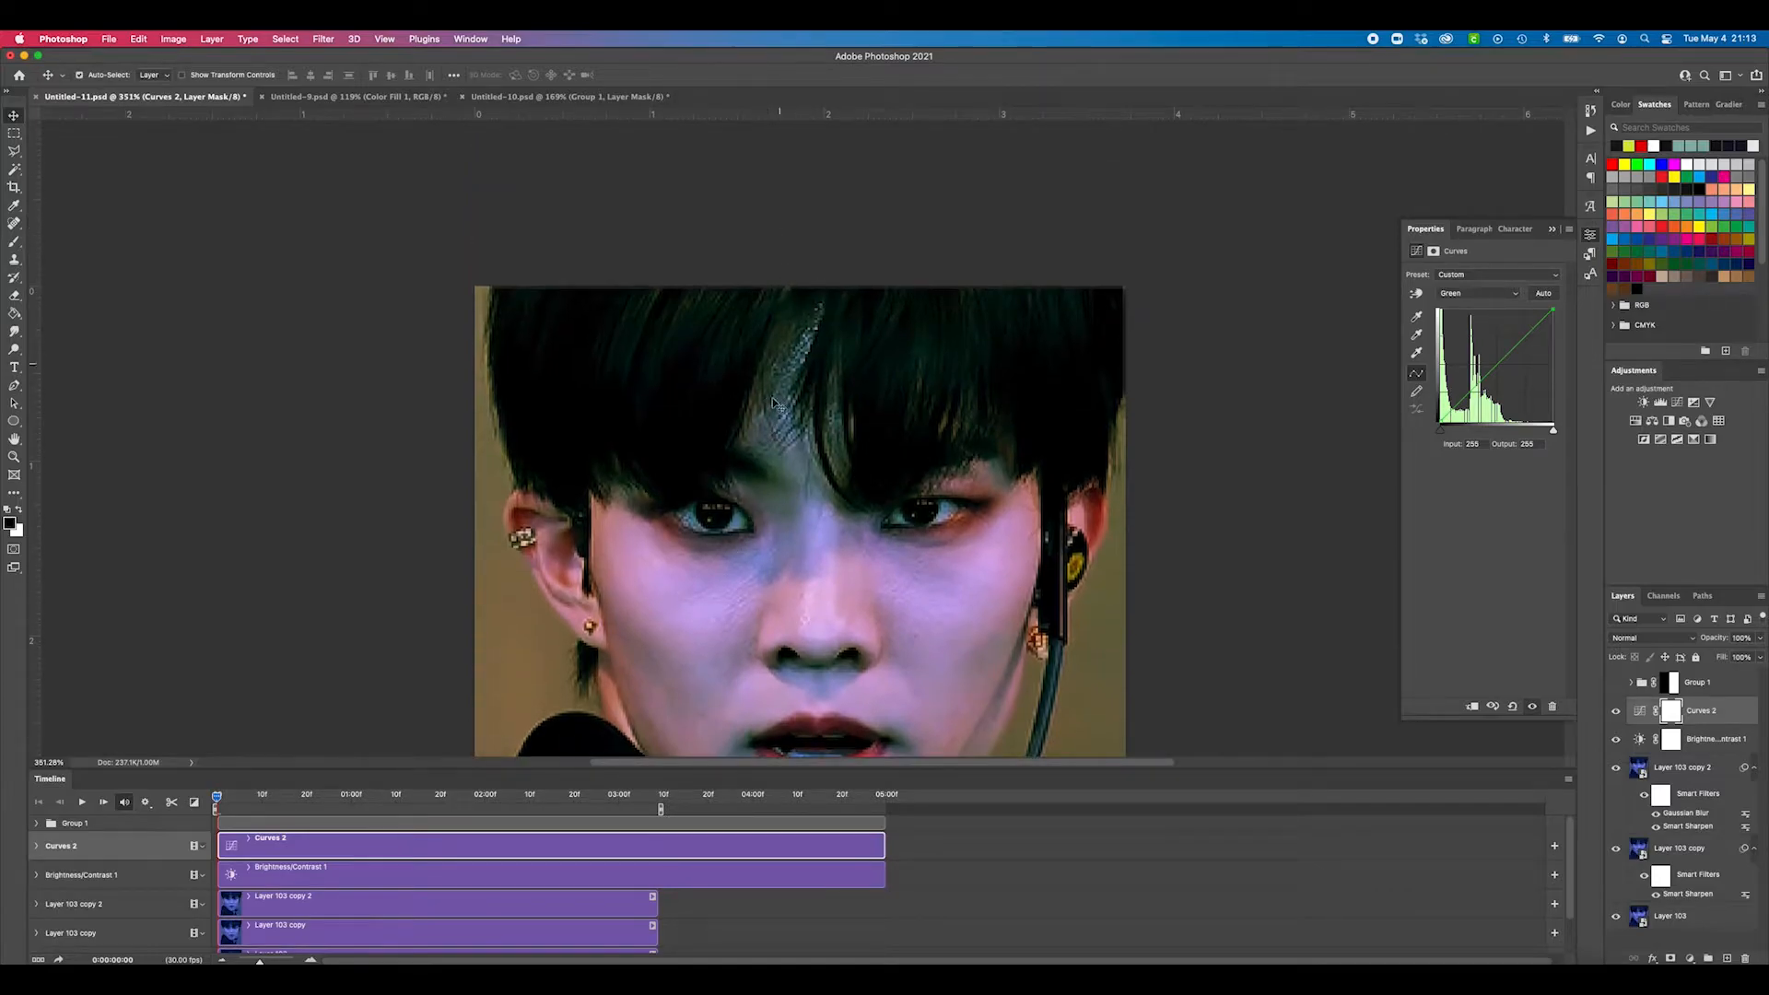
{"action": "scroll", "coordinate": [908, 433], "scroll_direction": "down", "scroll_amount": 4}
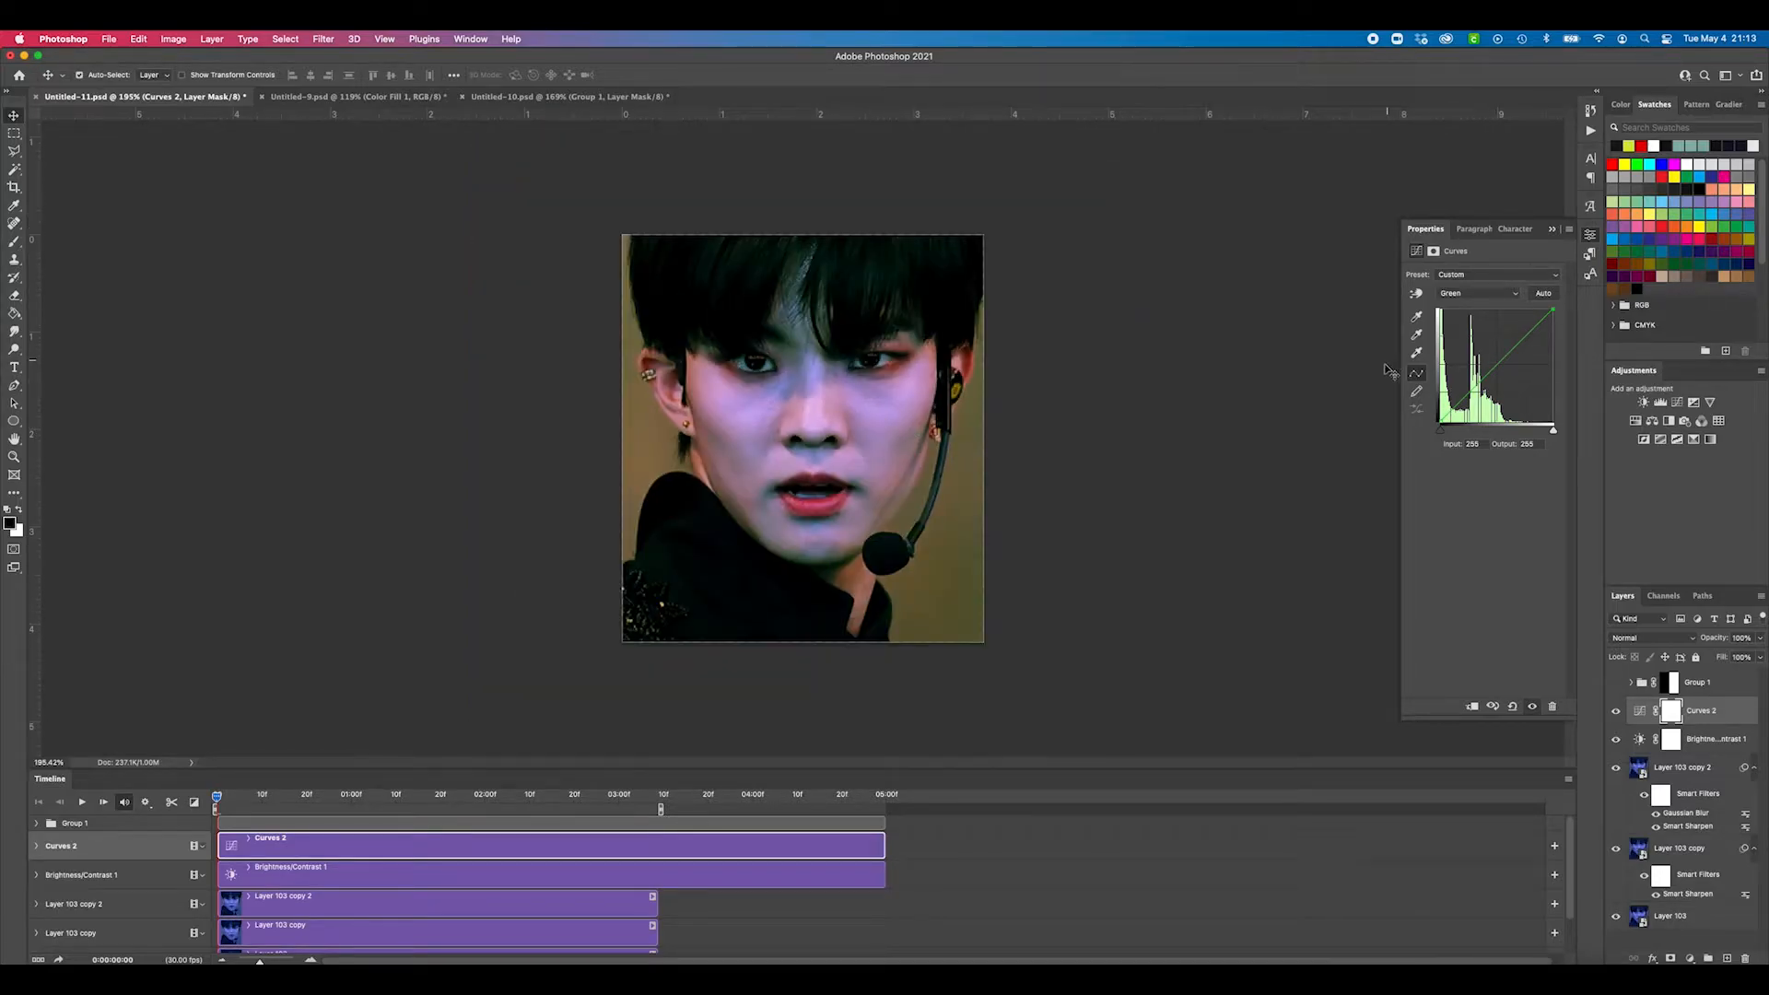
{"action": "left_click_drag", "start_coordinate": [1442, 434], "coordinate": [1449, 439]}
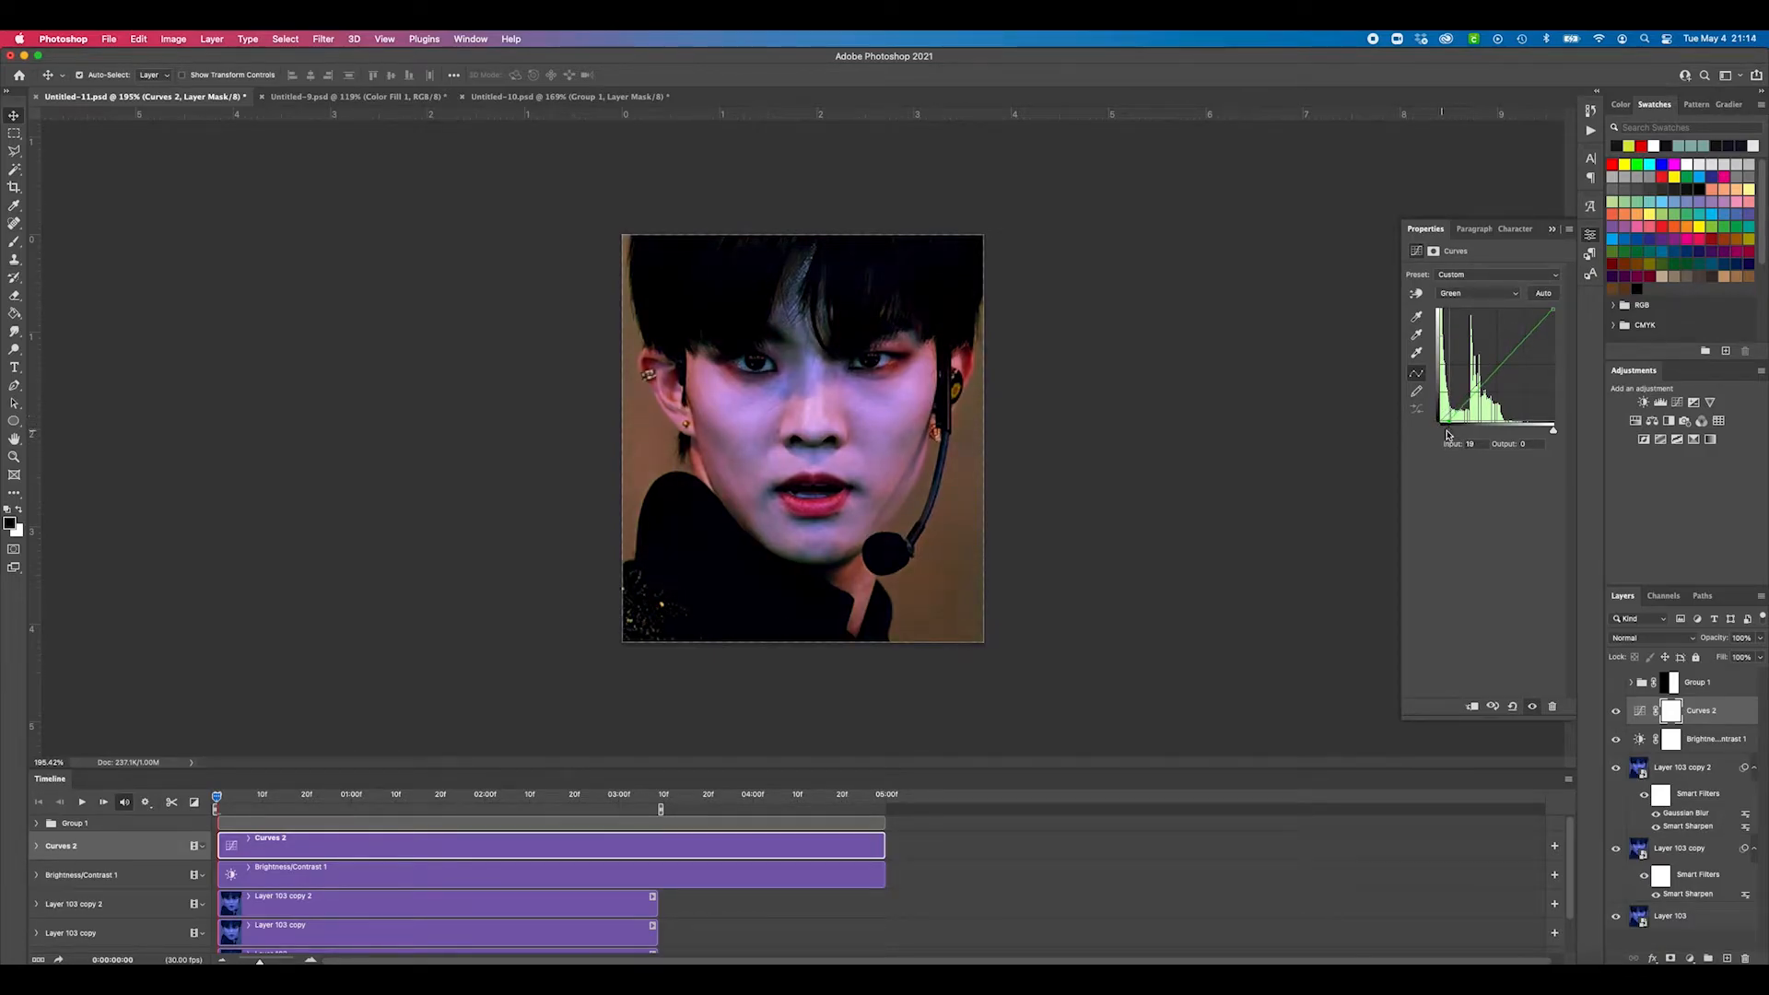
{"action": "left_click_drag", "start_coordinate": [1450, 429], "coordinate": [1446, 429]}
{"action": "scroll", "coordinate": [844, 383], "scroll_direction": "up", "scroll_amount": 3}
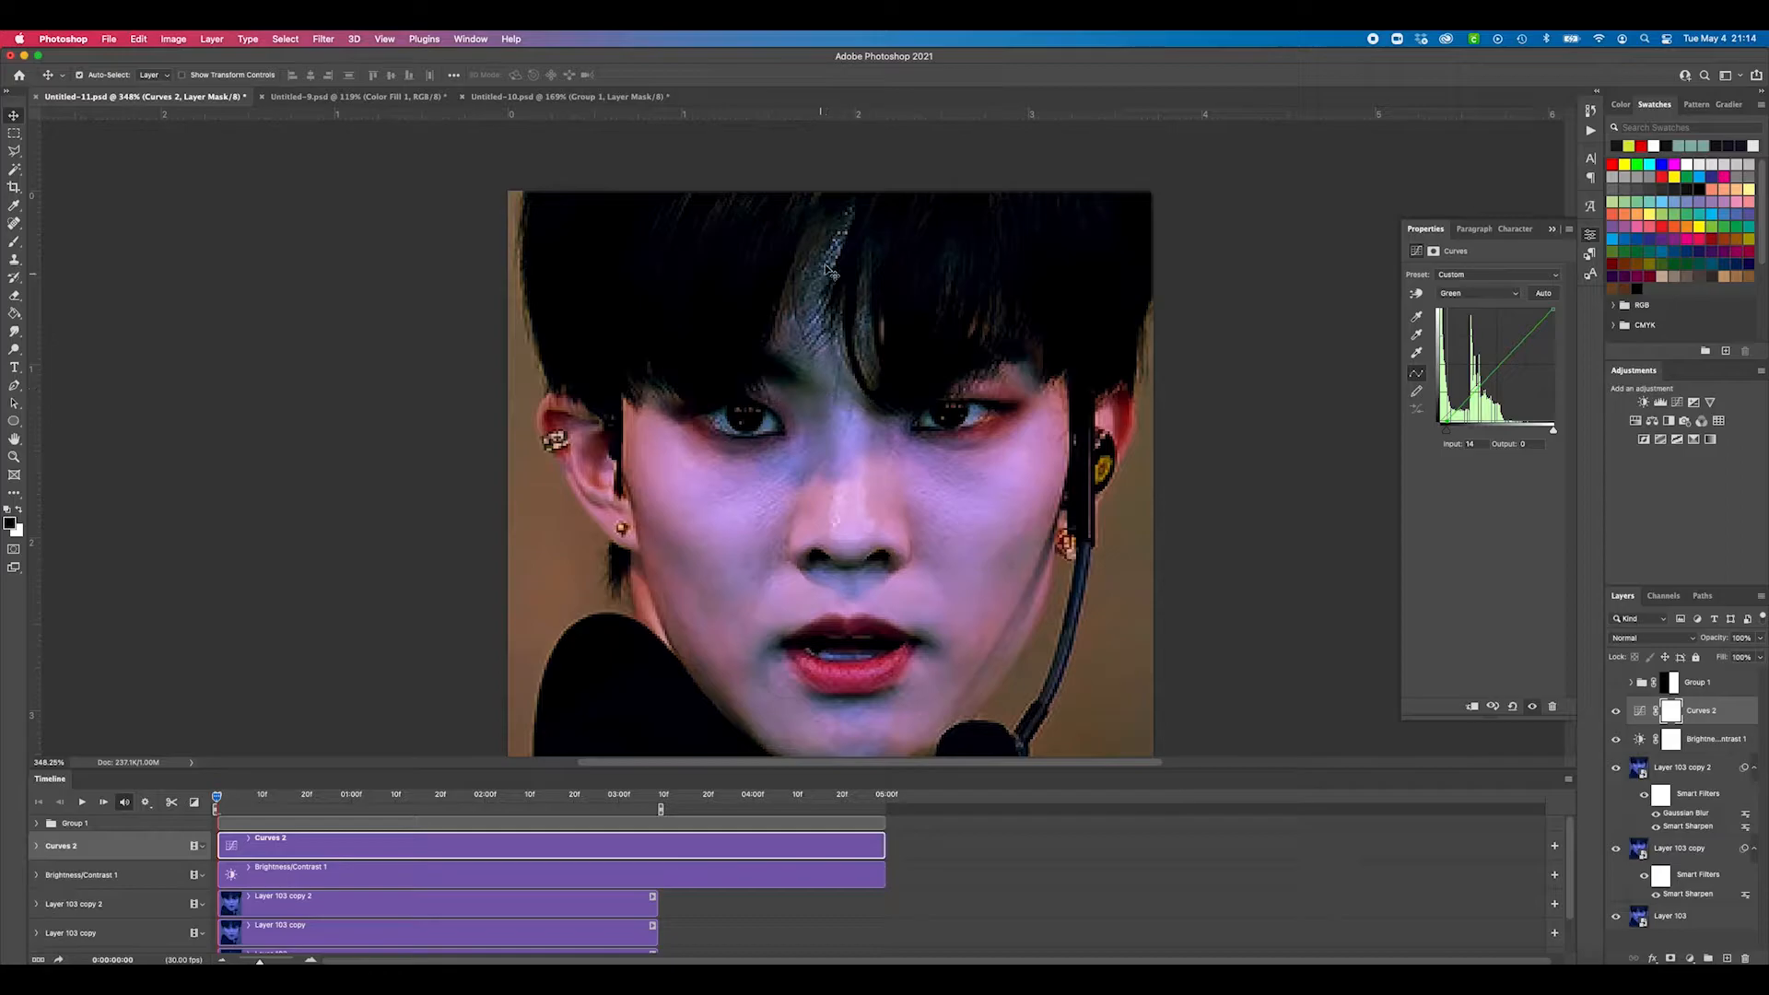
{"action": "scroll", "coordinate": [866, 413], "scroll_direction": "down", "scroll_amount": 2}
{"action": "scroll", "coordinate": [866, 412], "scroll_direction": "down", "scroll_amount": 2}
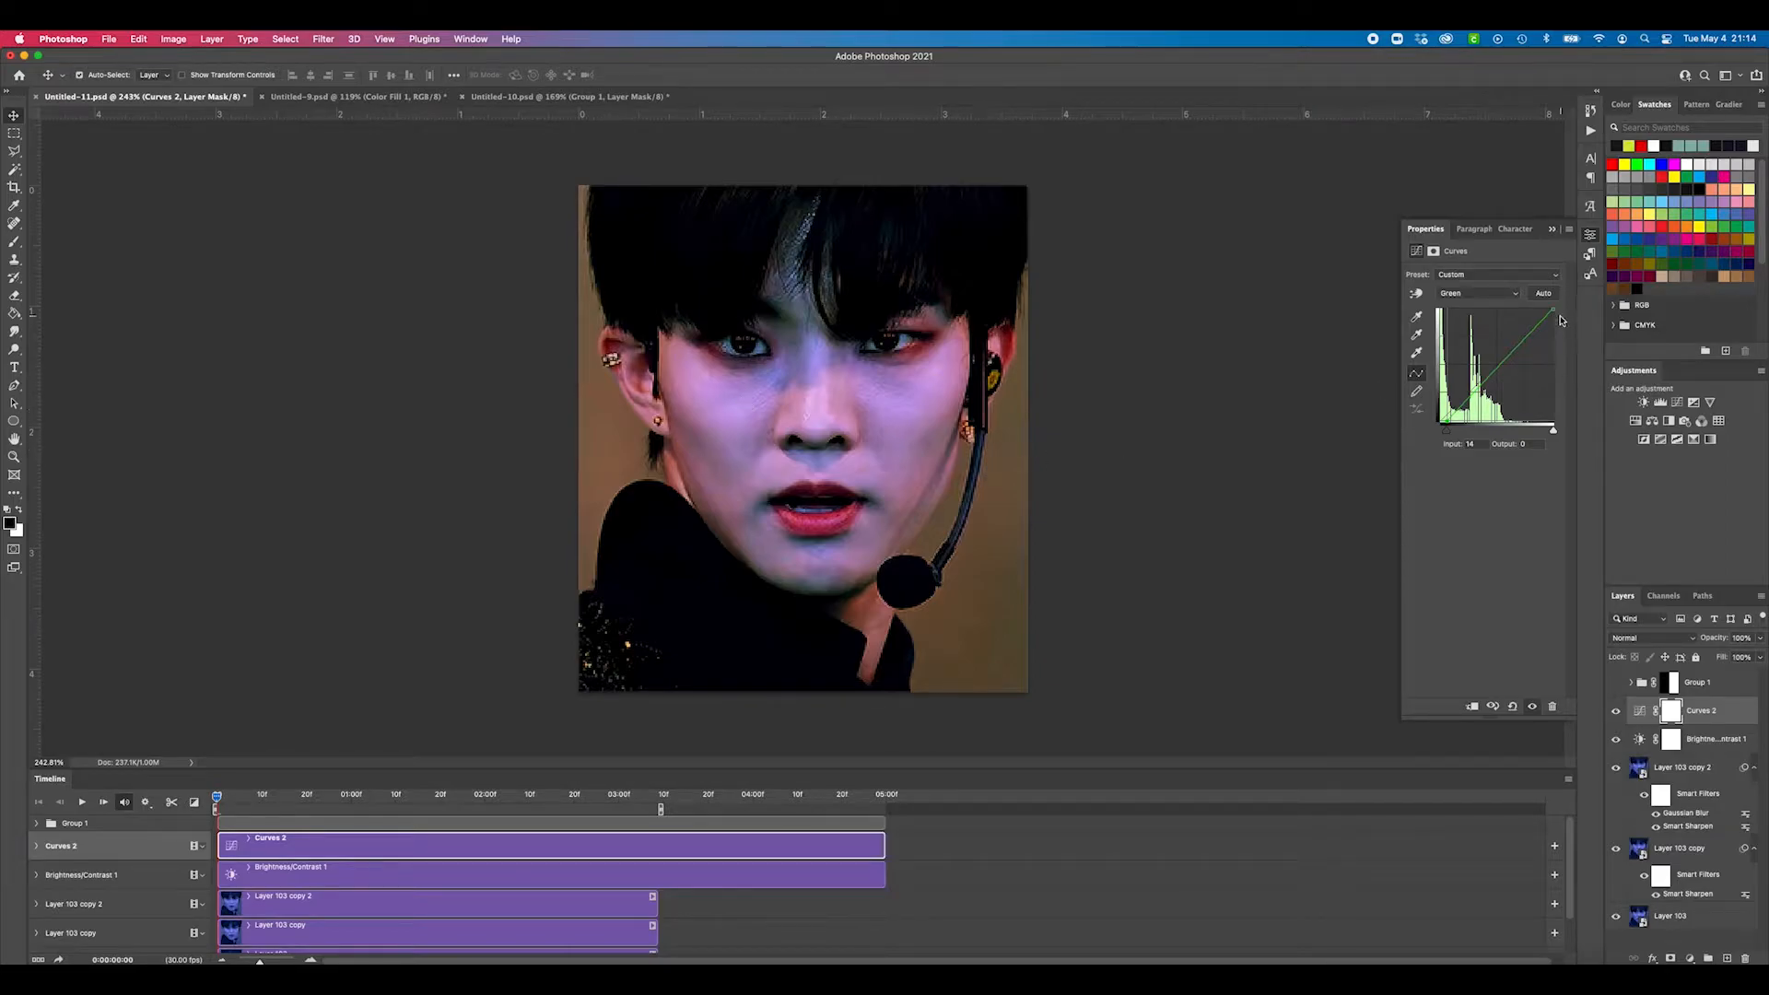
Step: Try adjusting the Green channel's white point and compare the image with the Curves layer hidden and shown
{"action": "left_click_drag", "start_coordinate": [1554, 310], "coordinate": [1553, 310]}
{"action": "scroll", "coordinate": [1059, 402], "scroll_direction": "down", "scroll_amount": 1}
{"action": "scroll", "coordinate": [1060, 403], "scroll_direction": "down", "scroll_amount": 1}
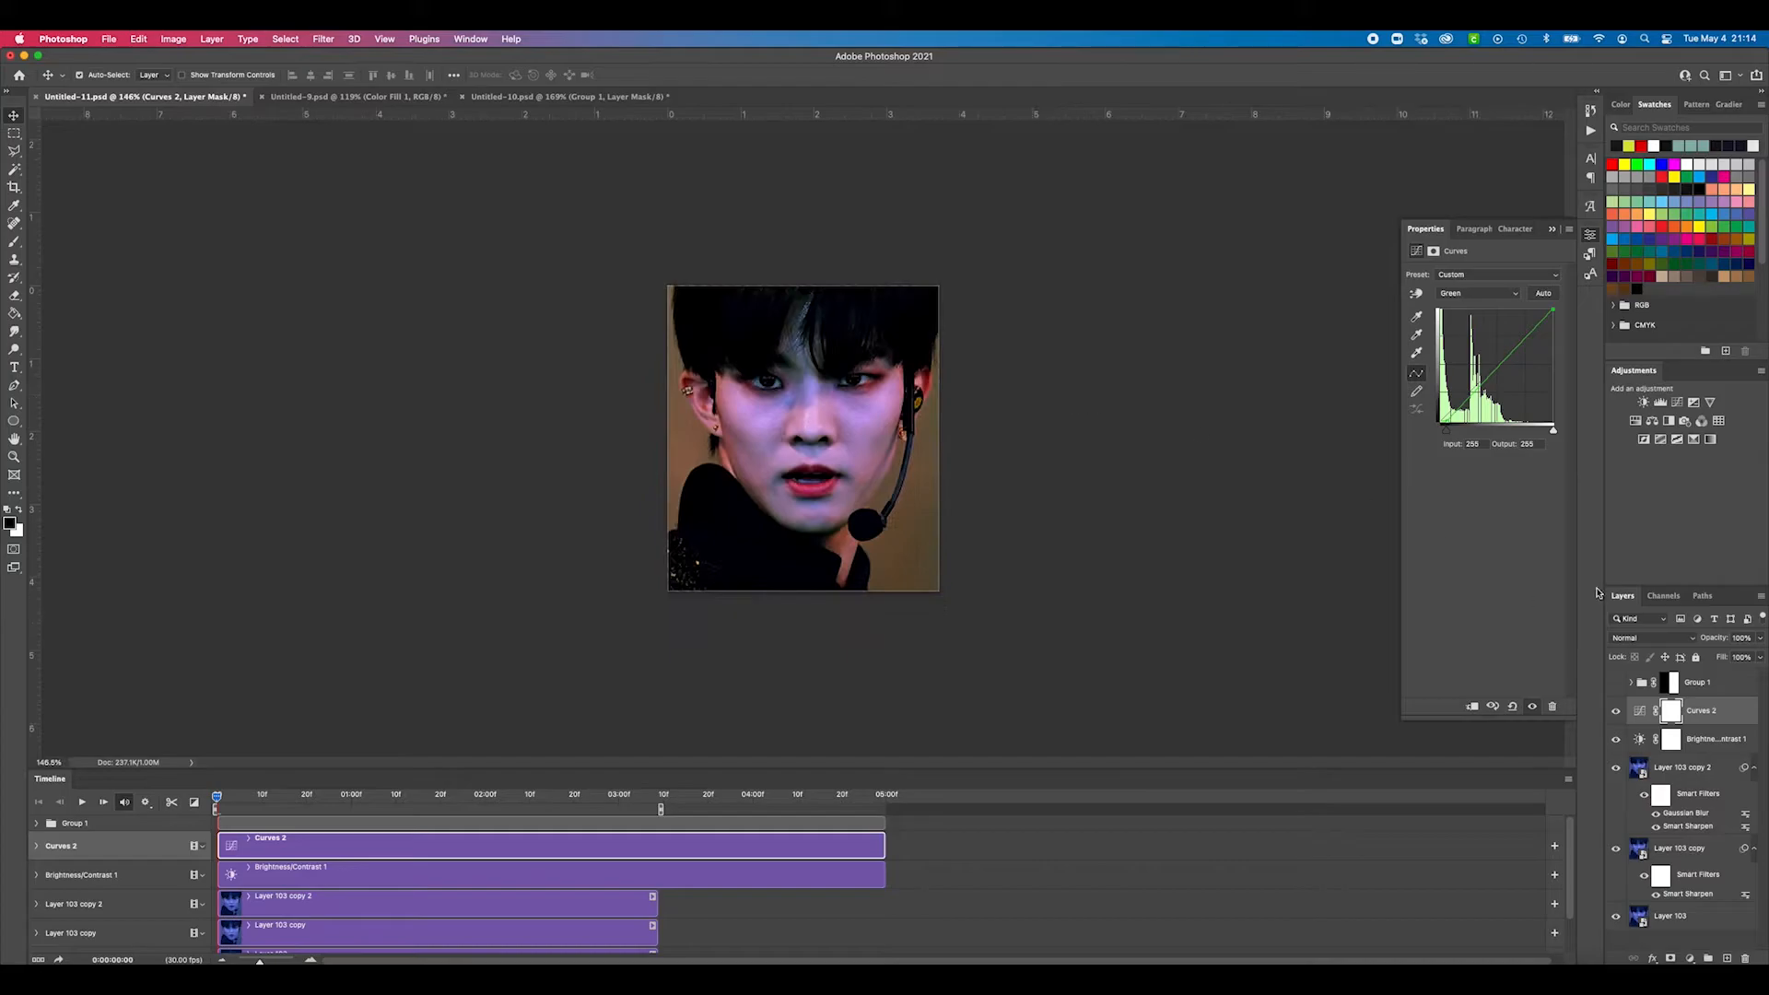
{"action": "left_click", "coordinate": [1616, 713]}
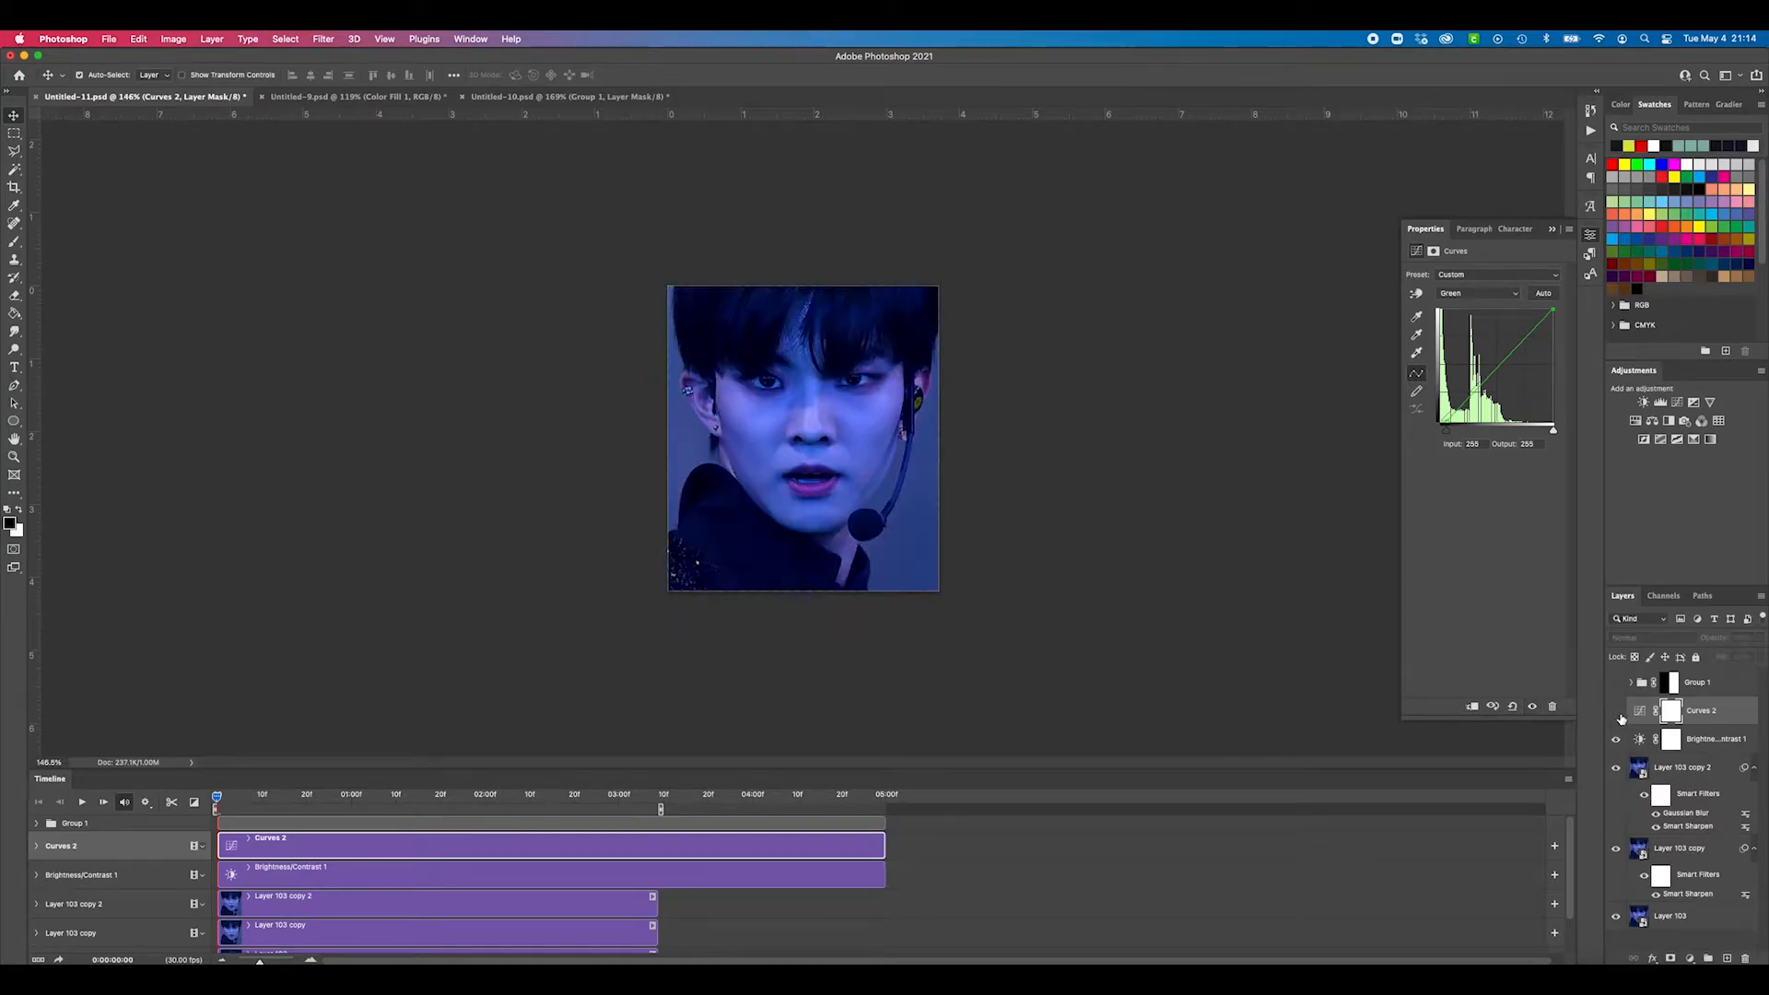
{"action": "left_click", "coordinate": [1616, 712]}
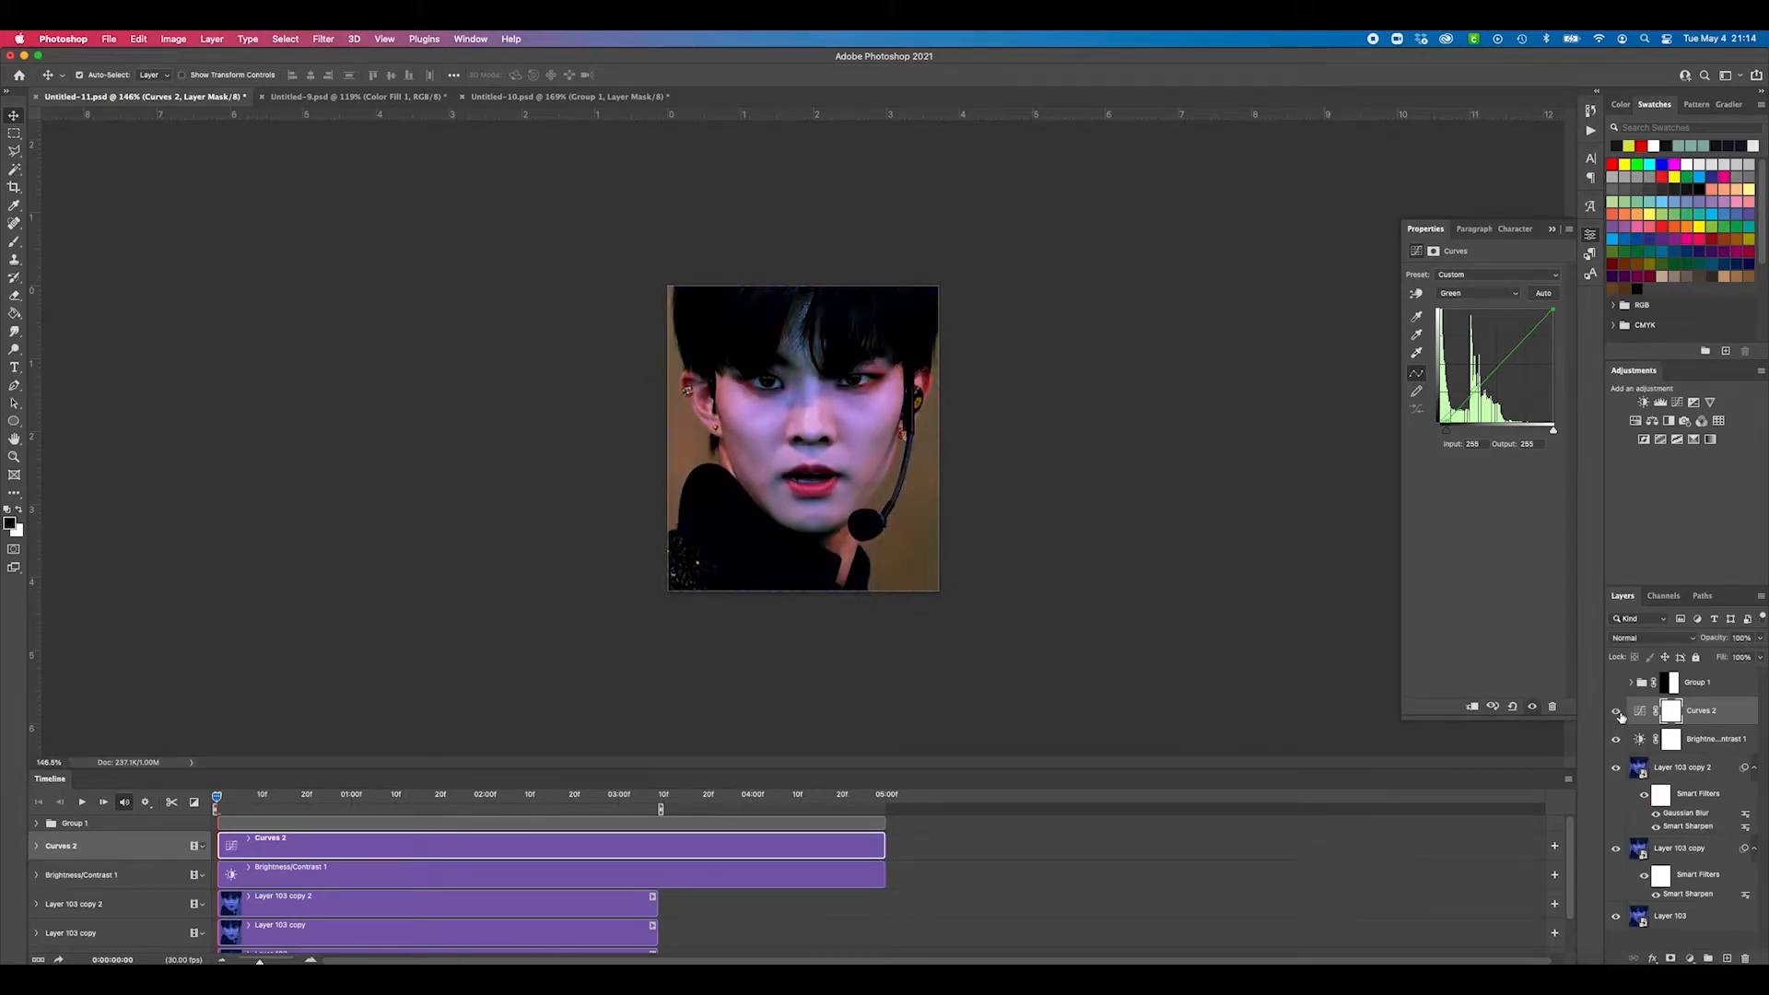
Step: Add a Levels adjustment layer with RGB black input 18 and midtones 1.14, and adjust the Red channel's input levels
{"action": "left_click", "coordinate": [1660, 402]}
{"action": "left_click_drag", "start_coordinate": [1431, 377], "coordinate": [1491, 377]}
{"action": "left_click", "coordinate": [1477, 302]}
{"action": "left_click", "coordinate": [1443, 313]}
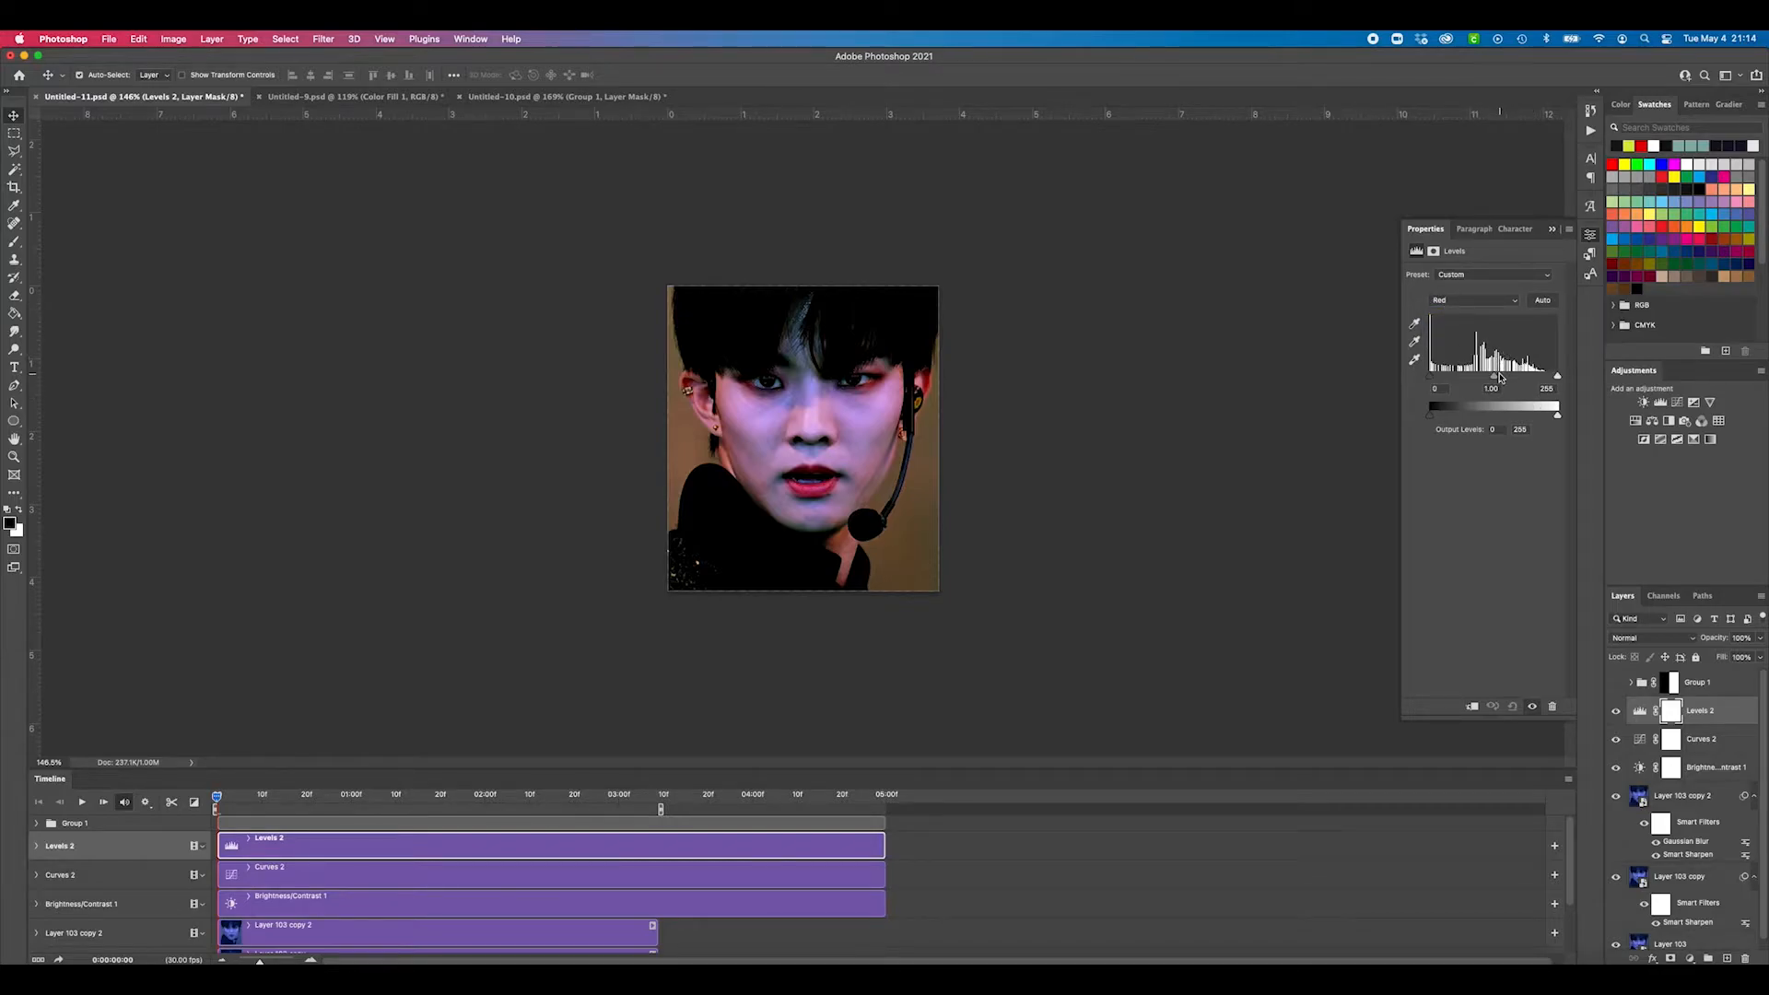
{"action": "left_click_drag", "start_coordinate": [1503, 378], "coordinate": [1547, 376]}
Step: Set the Blue channel's midtones in the Levels layer to 0.87 and compare before and after
{"action": "left_click", "coordinate": [1471, 304]}
{"action": "left_click", "coordinate": [1471, 329]}
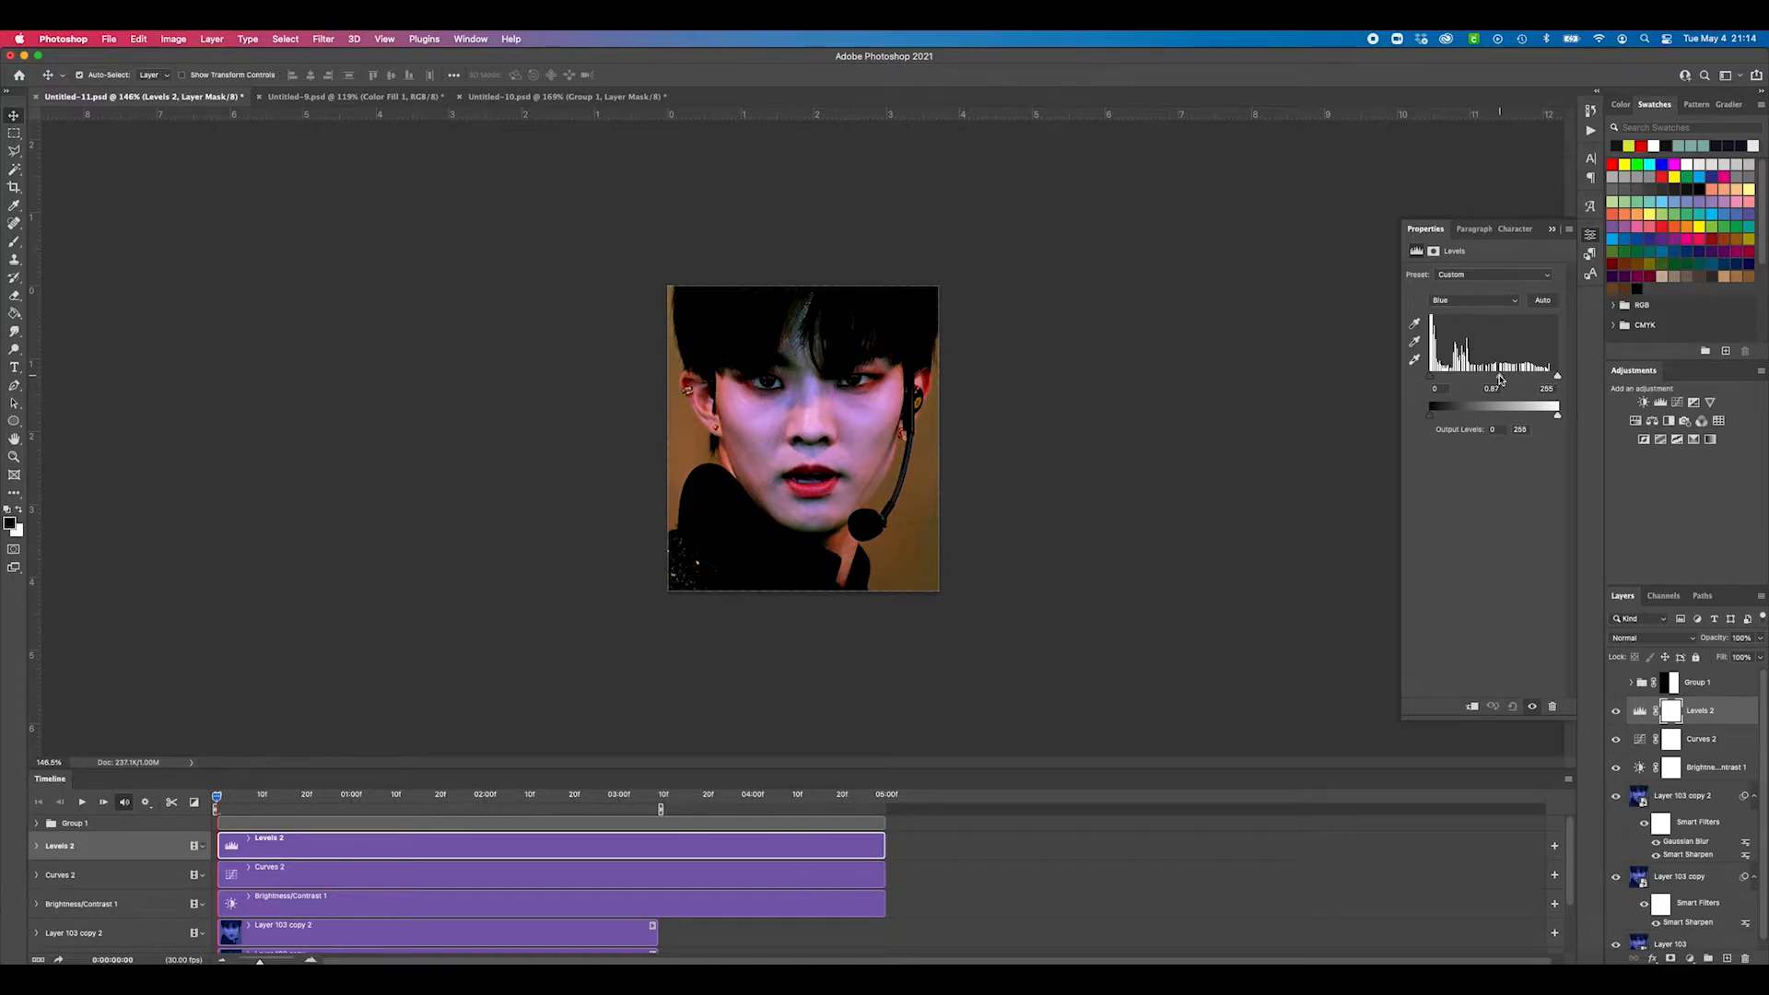
{"action": "scroll", "coordinate": [816, 442], "scroll_direction": "down", "scroll_amount": 2}
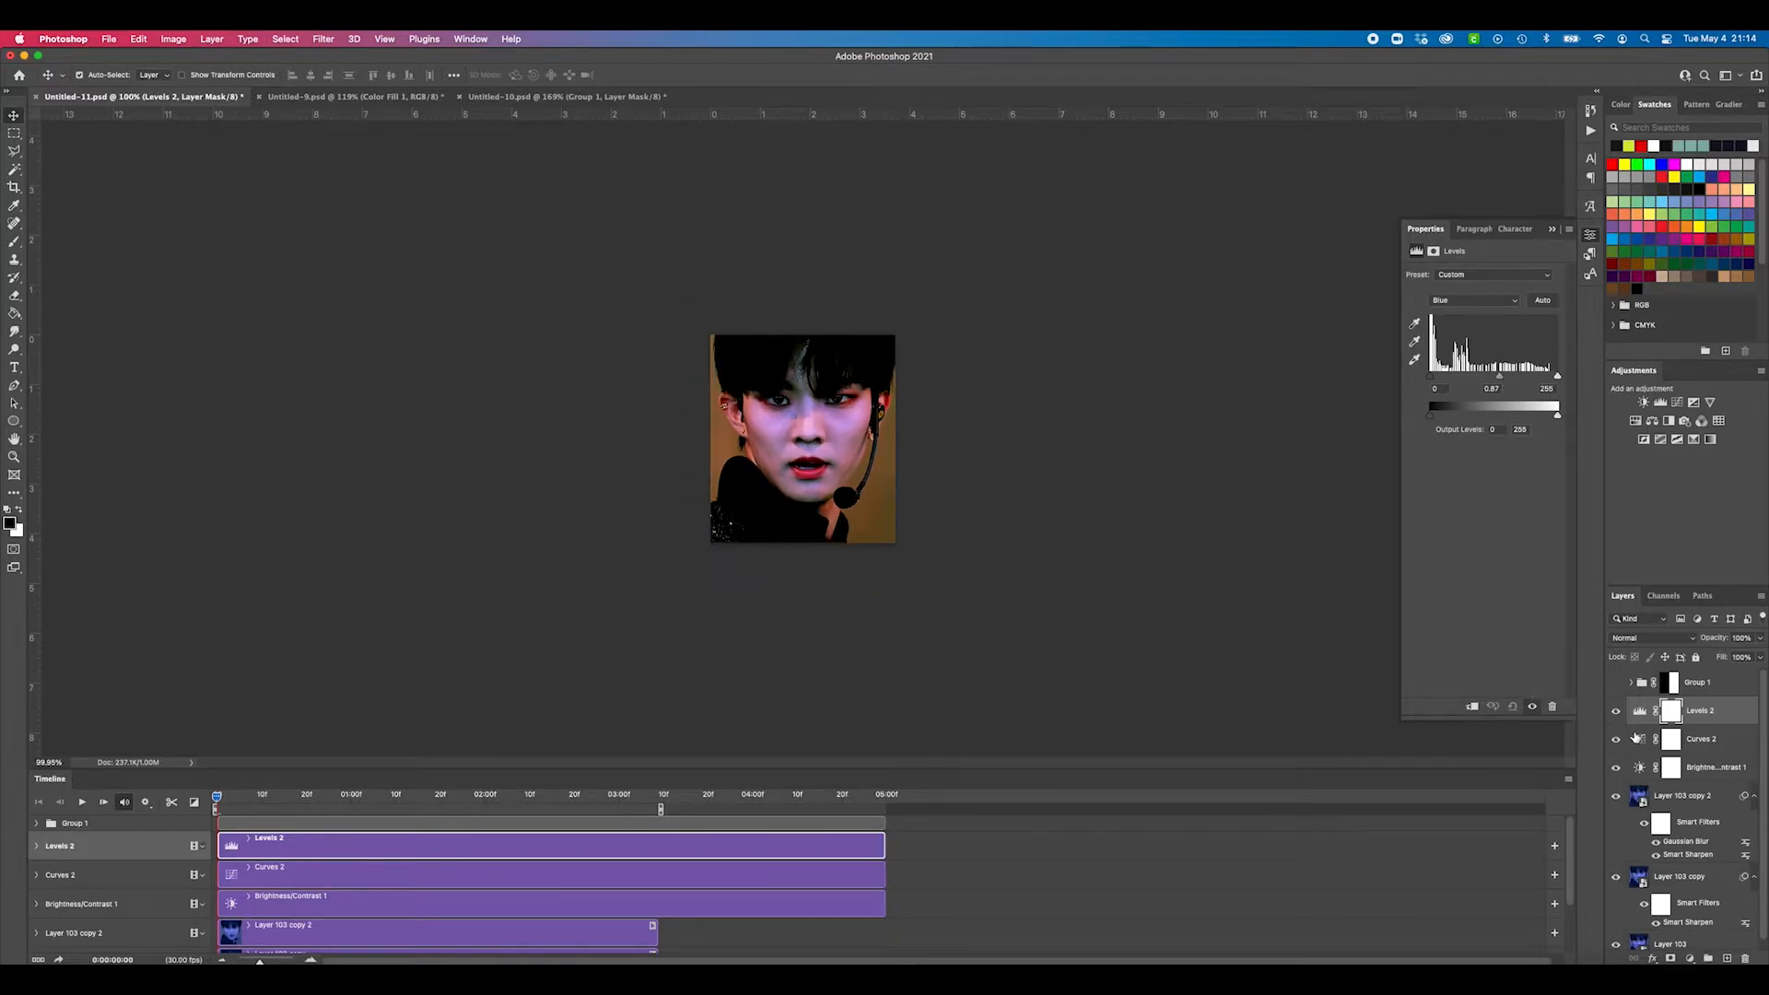
{"action": "left_click", "coordinate": [1615, 710]}
{"action": "left_click", "coordinate": [1615, 710]}
Step: Expand Group 1 for reference and add a Selective Color layer above Levels, setting Reds to magenta +25 and yellow +44
{"action": "left_click", "coordinate": [1631, 683]}
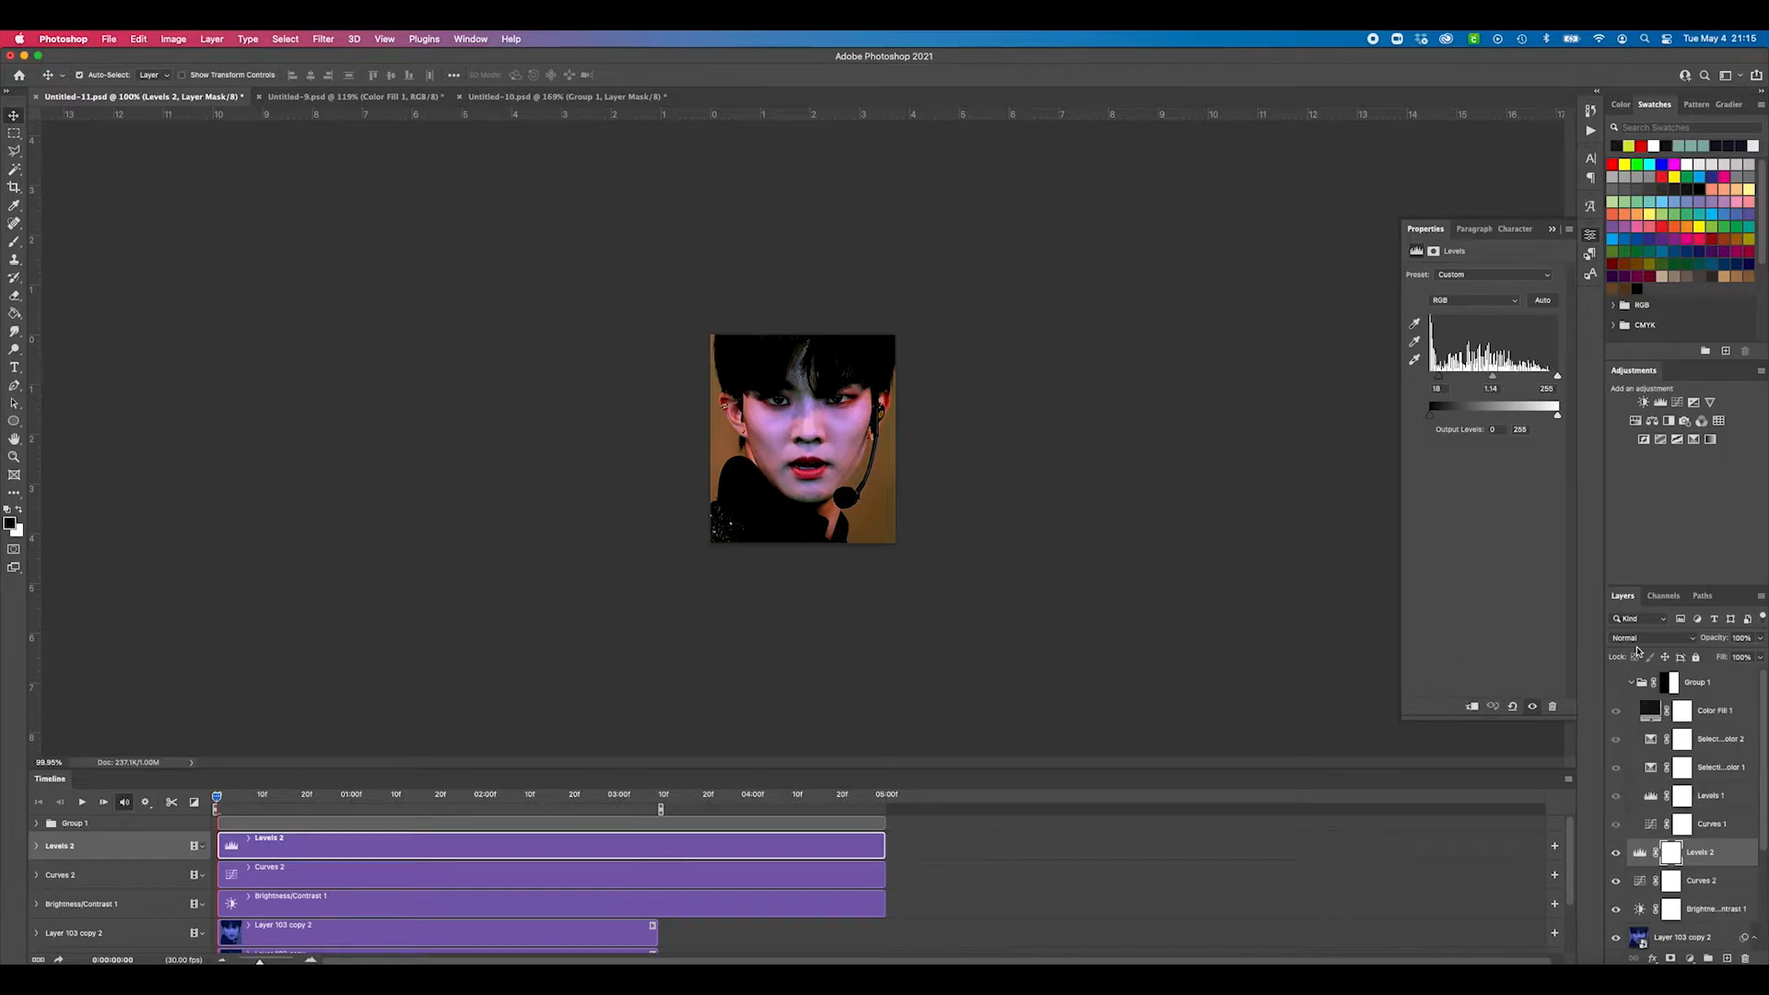
{"action": "left_click", "coordinate": [1693, 439]}
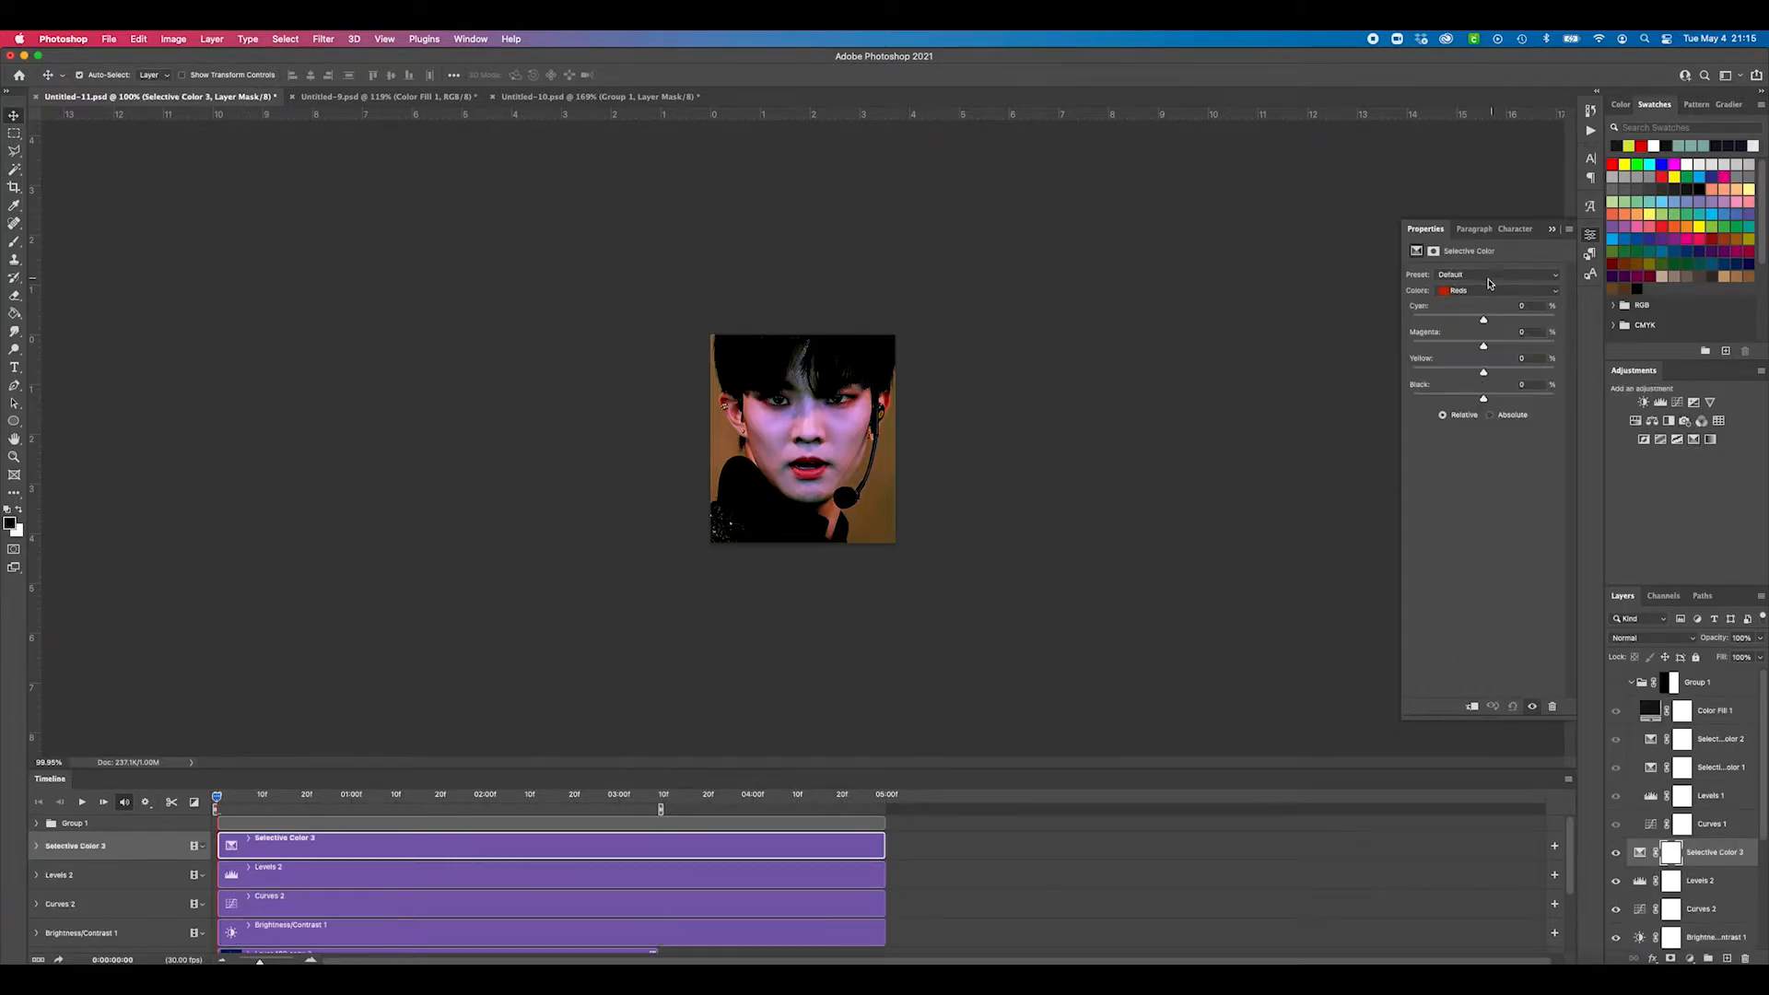
{"action": "left_click", "coordinate": [1511, 372]}
{"action": "left_click_drag", "start_coordinate": [1511, 372], "coordinate": [1514, 372]}
Step: Set the Whites in the Selective Color layer to cyan -61 and magenta +46, with a slight increase in yellow
{"action": "left_click", "coordinate": [1474, 291]}
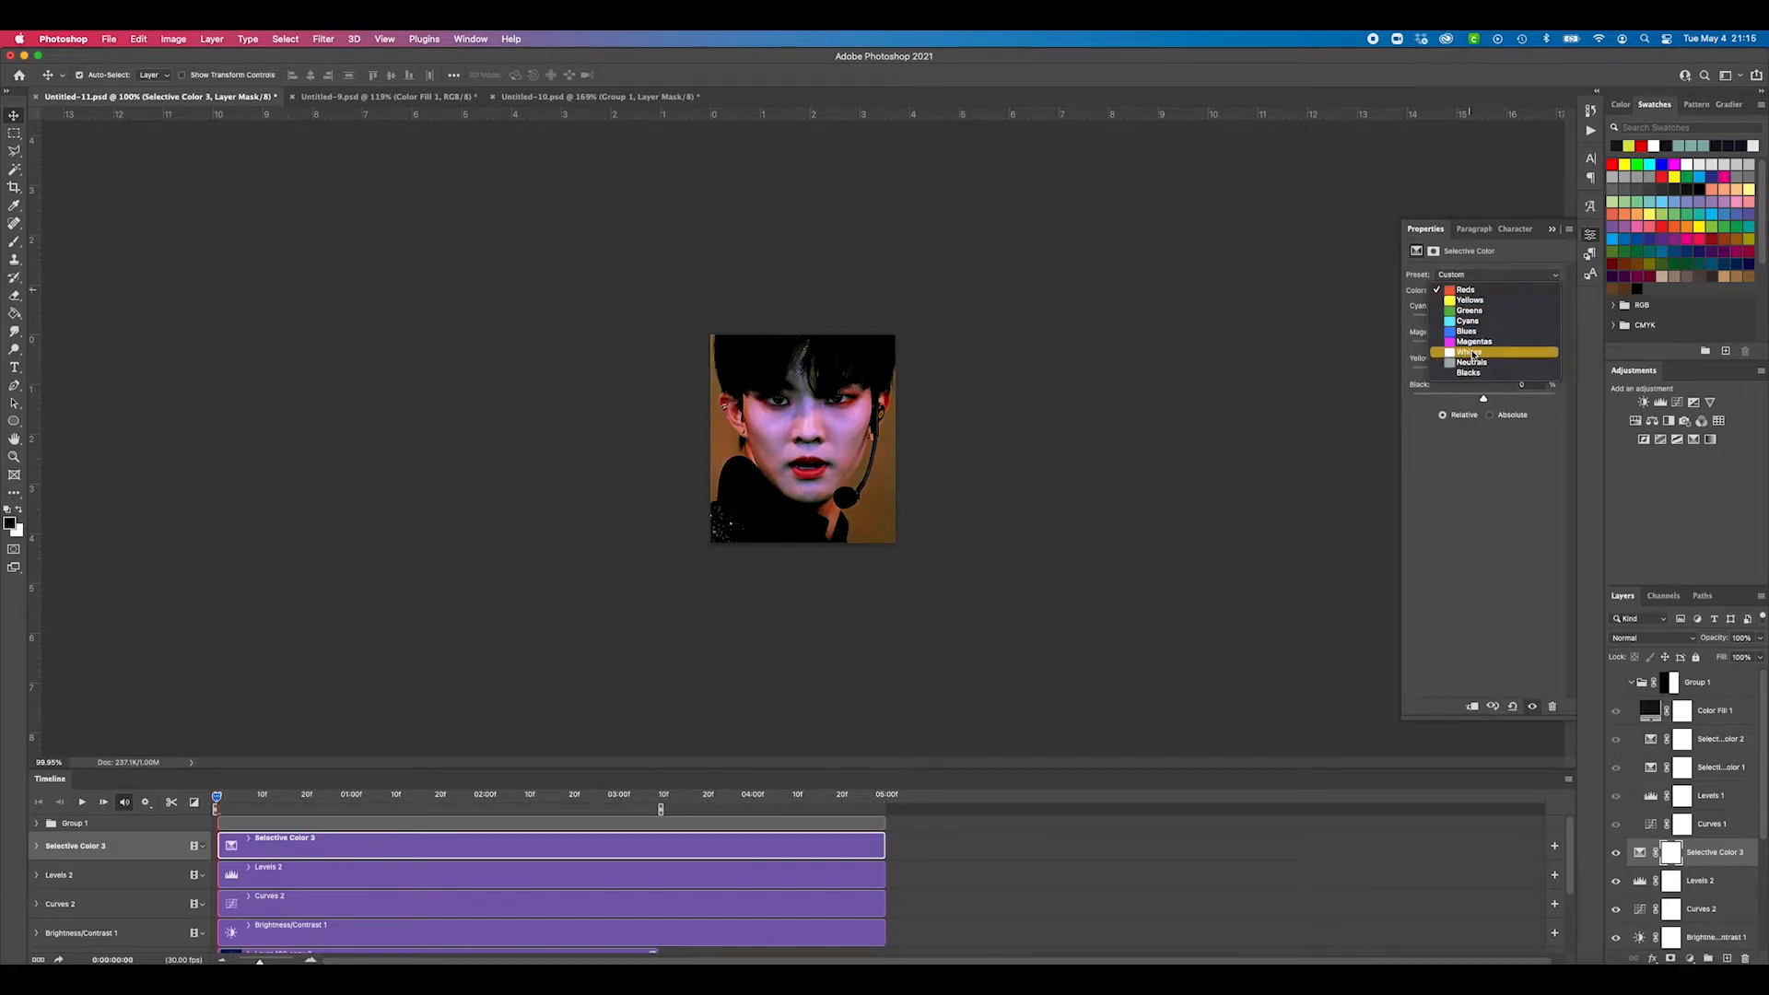
{"action": "left_click", "coordinate": [1478, 358]}
{"action": "mouse_move", "coordinate": [1512, 373]}
{"action": "left_mouse_down"}
{"action": "mouse_move", "coordinate": [1517, 346]}
{"action": "mouse_move", "coordinate": [1487, 371]}
{"action": "mouse_move", "coordinate": [1502, 372]}
{"action": "mouse_move", "coordinate": [1456, 318]}
{"action": "mouse_move", "coordinate": [1434, 318]}
{"action": "mouse_move", "coordinate": [1487, 370]}
{"action": "left_mouse_up"}
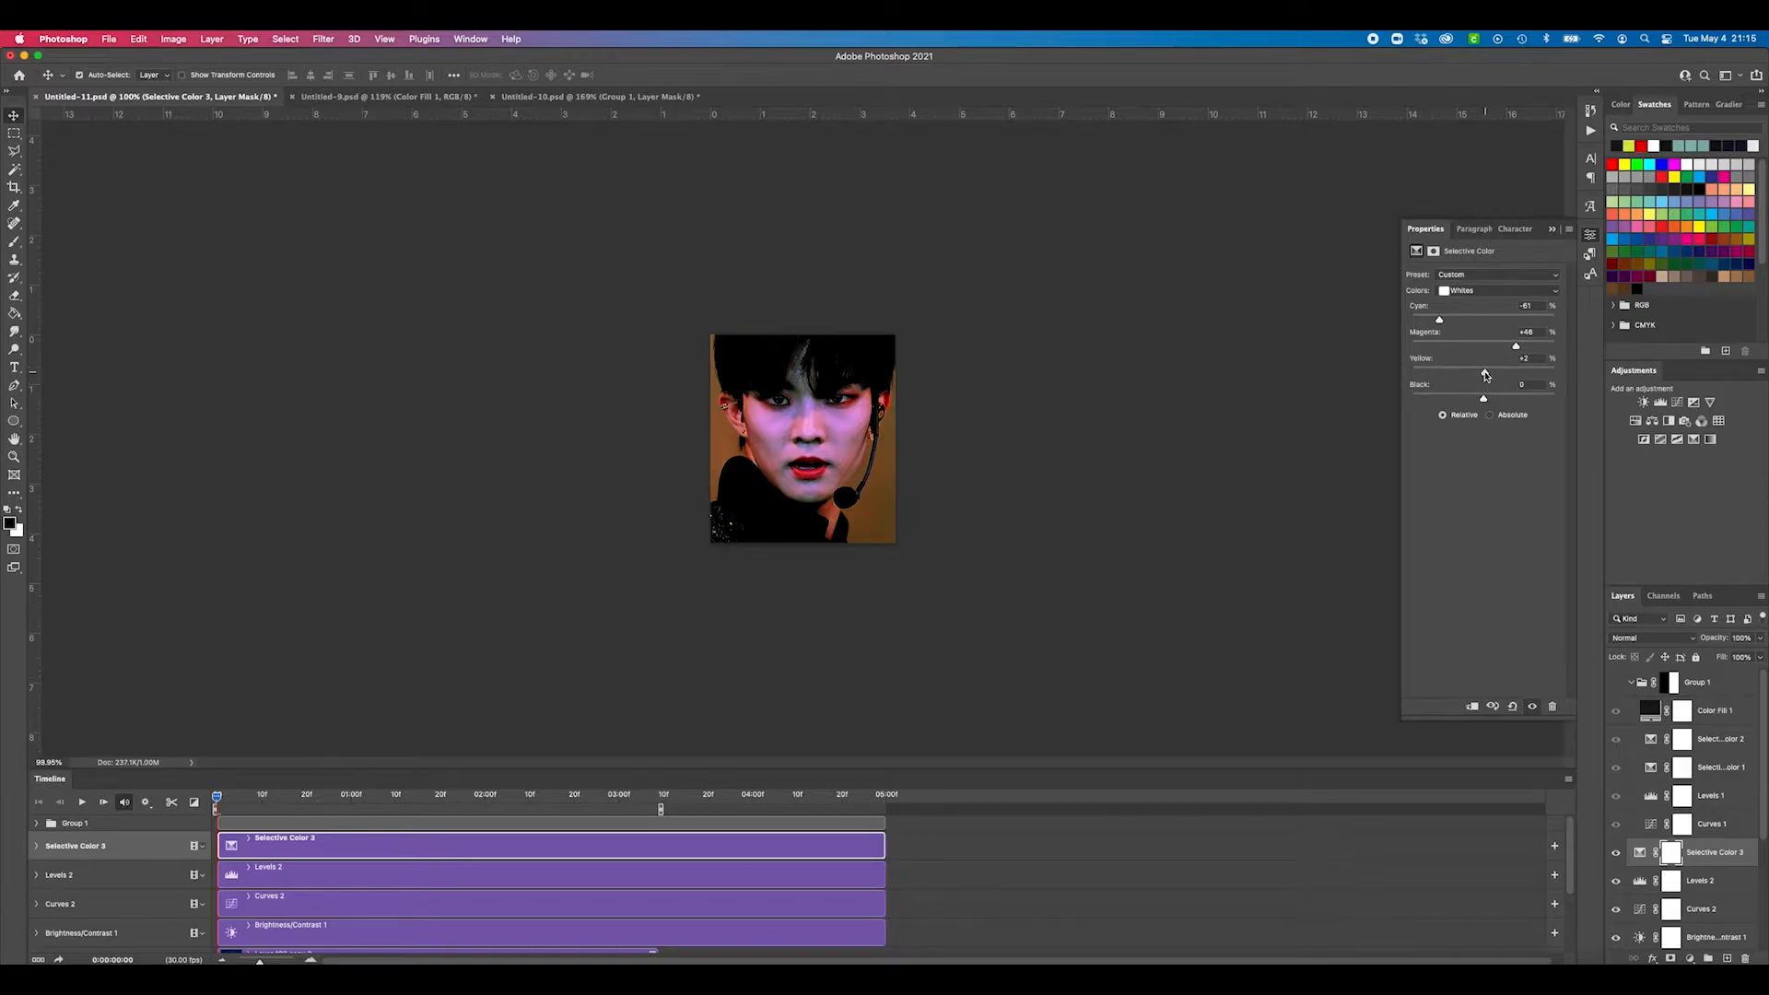
{"action": "scroll", "coordinate": [852, 391], "scroll_direction": "up", "scroll_amount": 5}
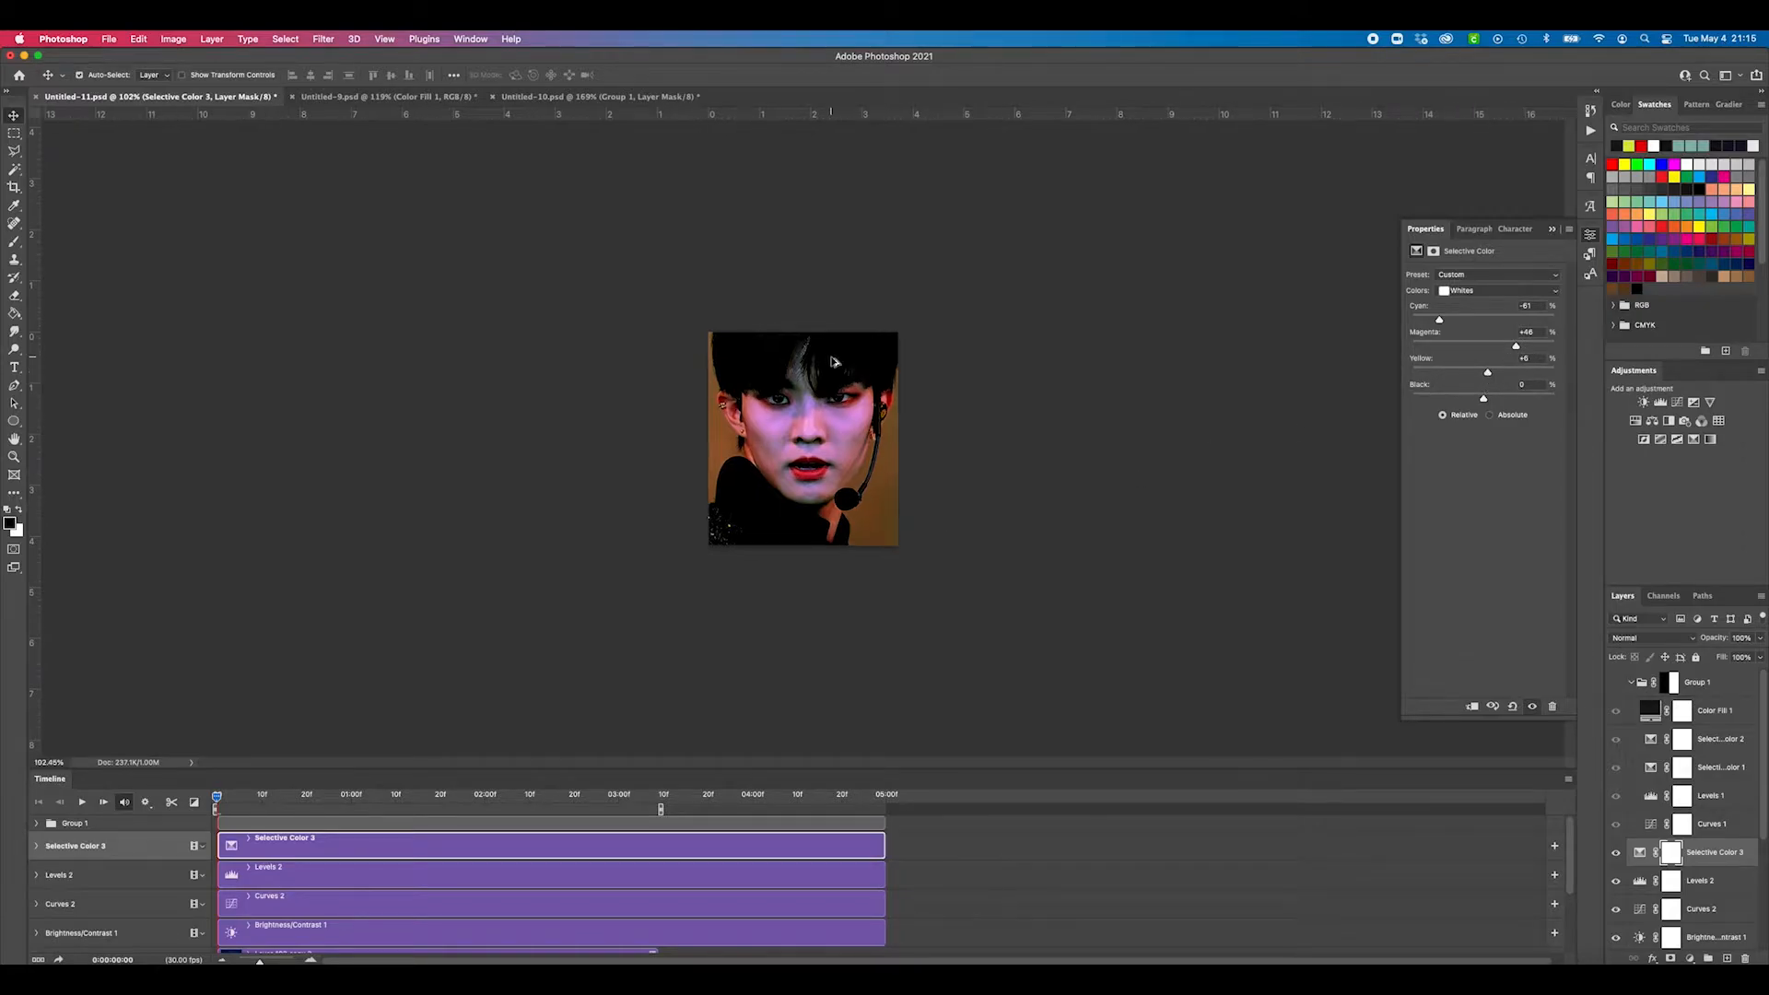
Step: Reduce the magenta in the Selective Color layer's Reds and return to its Whites
{"action": "left_click", "coordinate": [1493, 290]}
{"action": "left_click", "coordinate": [1469, 229]}
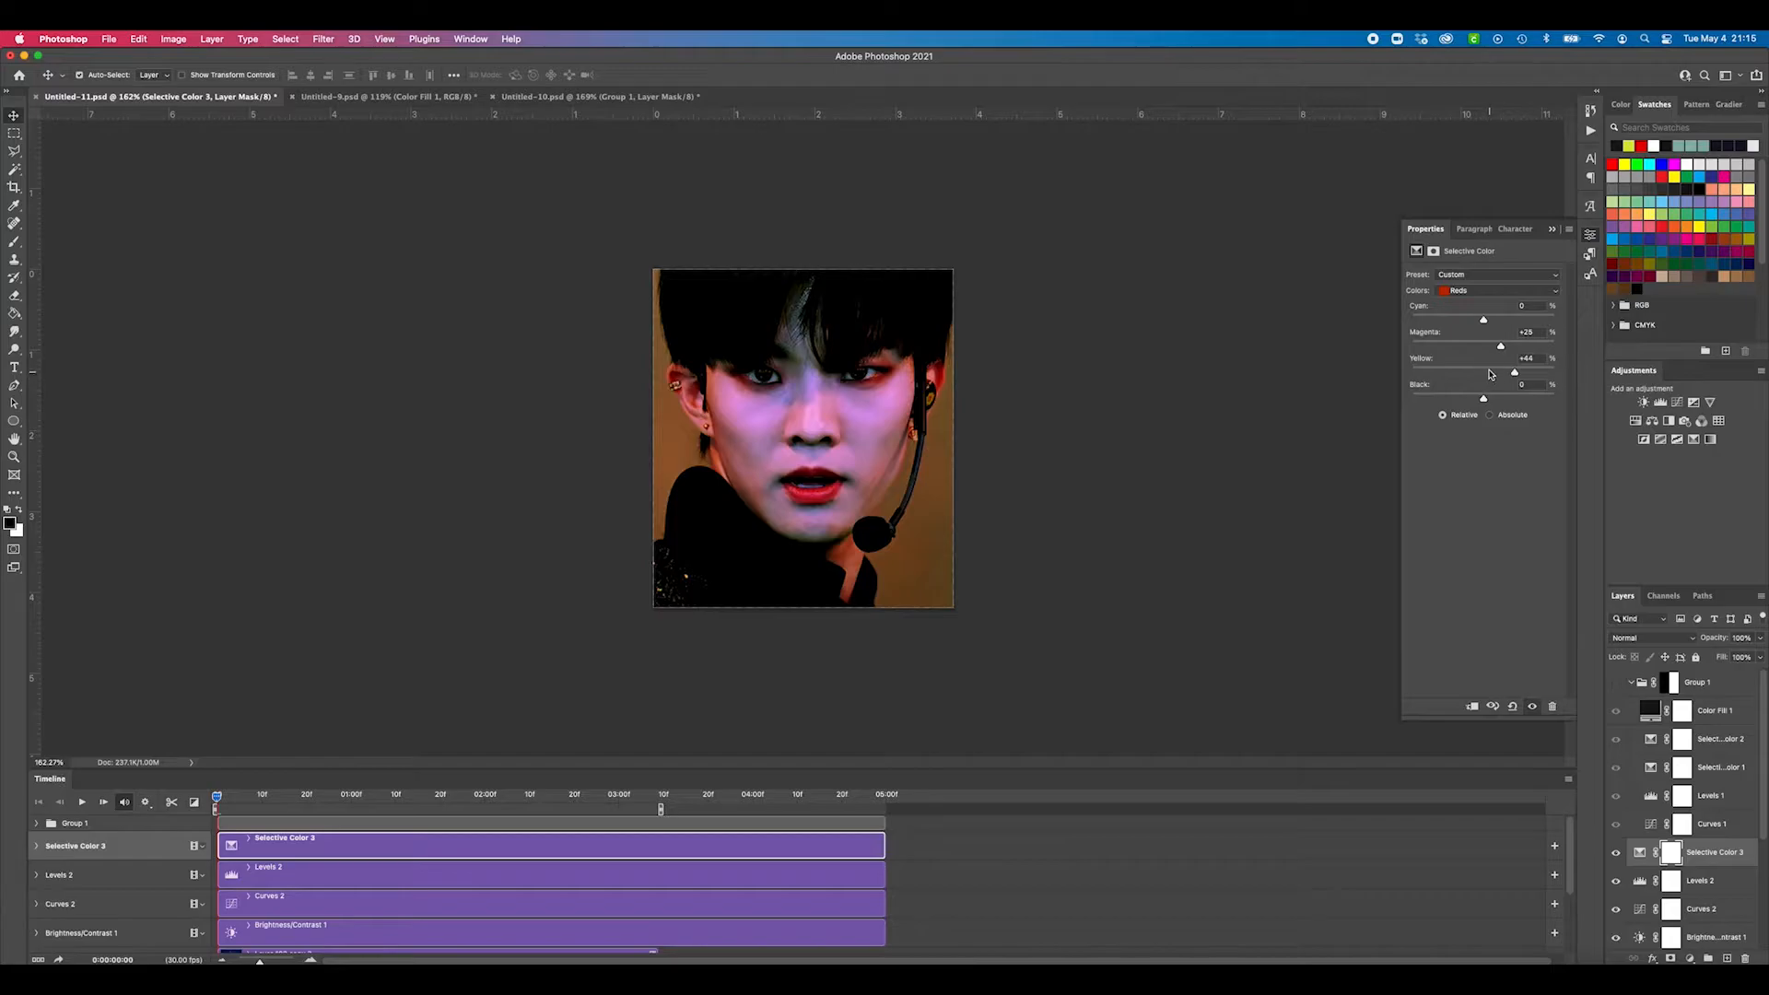
{"action": "left_click_drag", "start_coordinate": [1501, 345], "coordinate": [1480, 344]}
{"action": "left_click", "coordinate": [1492, 290]}
{"action": "left_click", "coordinate": [1461, 352]}
Step: Warm the Selective Color layer's Neutrals with lower cyan, magenta +9 and yellow +19
{"action": "left_click", "coordinate": [1461, 291]}
{"action": "left_click", "coordinate": [1468, 304]}
{"action": "left_click", "coordinate": [1493, 345]}
{"action": "scroll", "coordinate": [1102, 363], "scroll_direction": "down", "scroll_amount": 5}
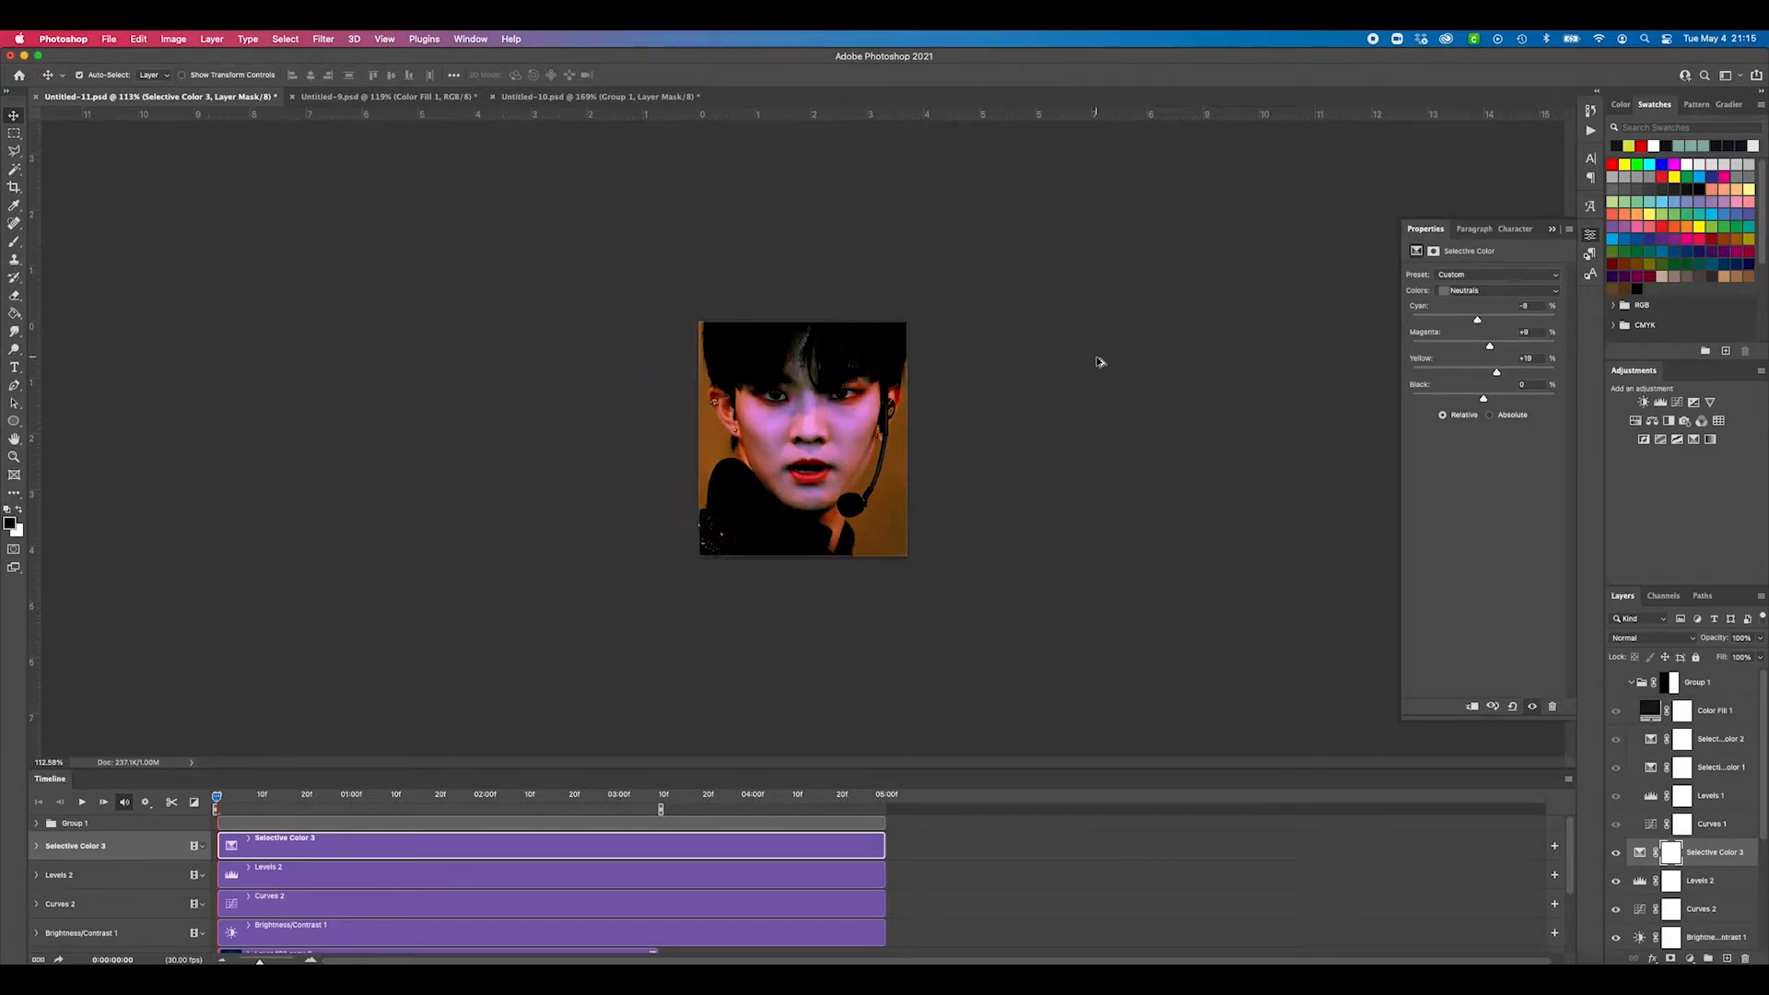
{"action": "left_click_drag", "start_coordinate": [1477, 396], "coordinate": [1458, 317]}
Step: Raise cyan and lower yellow in the Selective Color layer's Cyans
{"action": "left_click", "coordinate": [1484, 291]}
{"action": "left_click", "coordinate": [1470, 249]}
{"action": "left_click", "coordinate": [1517, 320]}
{"action": "left_click", "coordinate": [1453, 372]}
Step: Set the Magentas in the Selective Color layer to cyan -30, magenta -51 and yellow +33
{"action": "left_click", "coordinate": [1470, 291]}
{"action": "left_click", "coordinate": [1467, 312]}
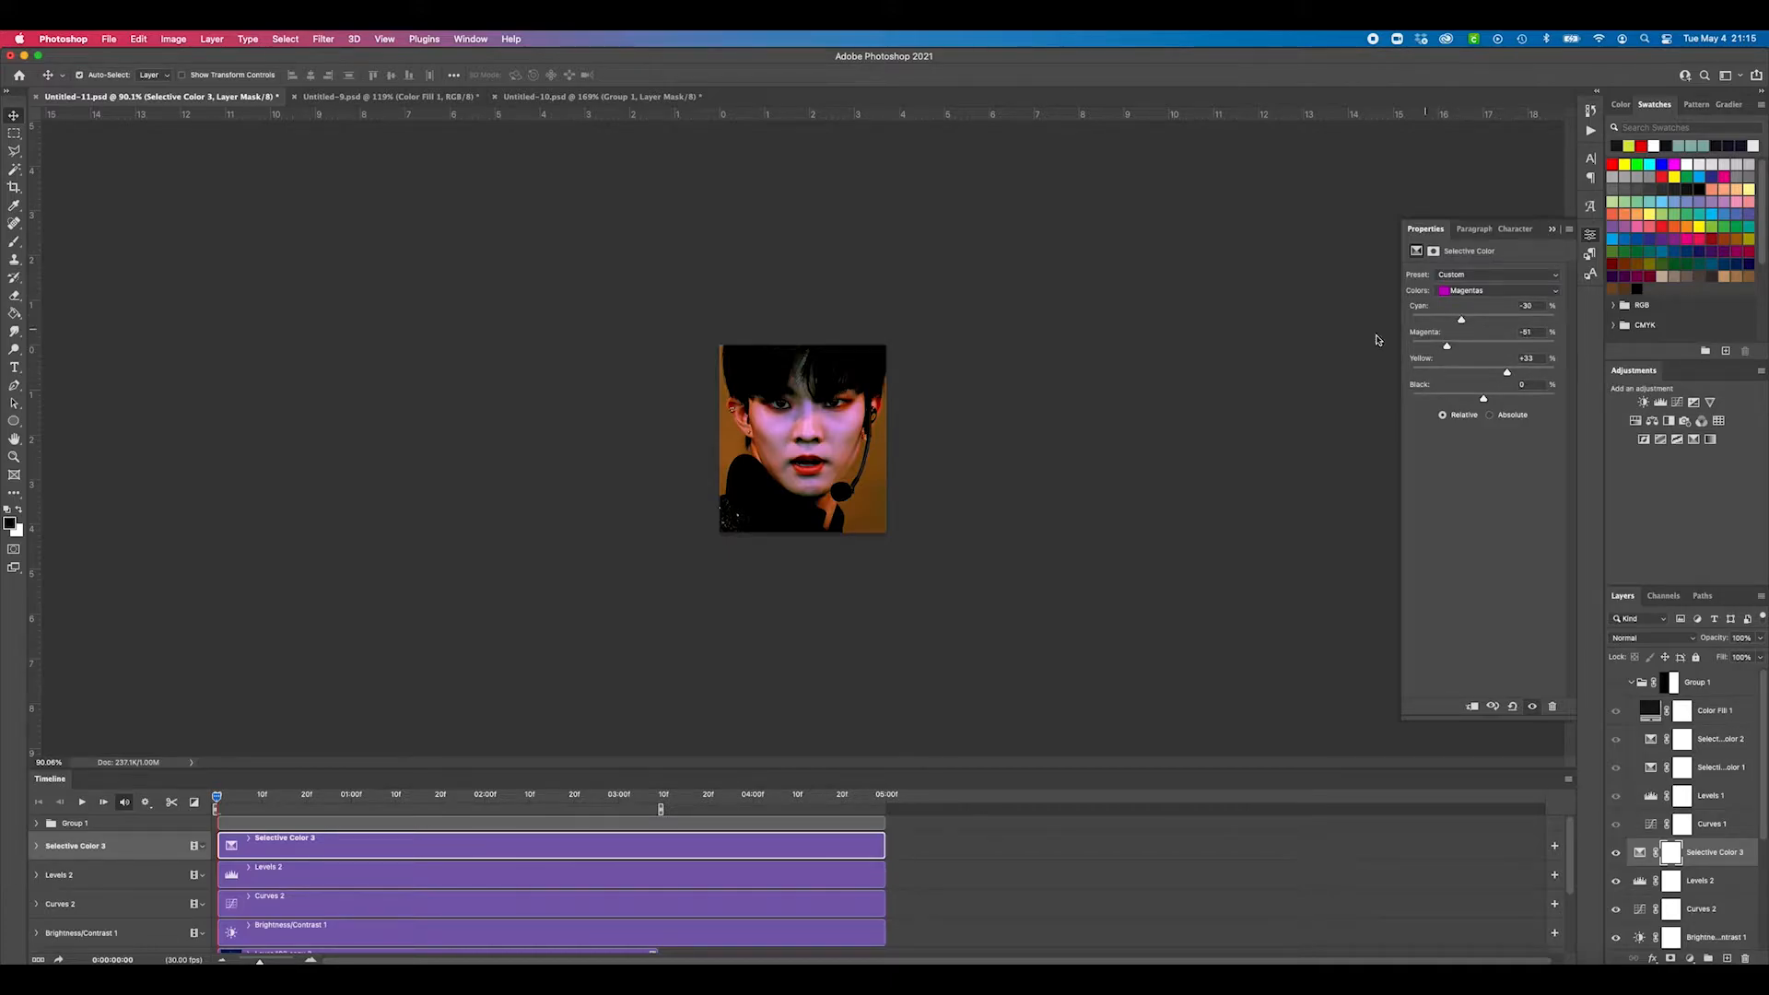
{"action": "scroll", "coordinate": [835, 409], "scroll_direction": "up", "scroll_amount": 3}
{"action": "scroll", "coordinate": [835, 409], "scroll_direction": "up", "scroll_amount": 1}
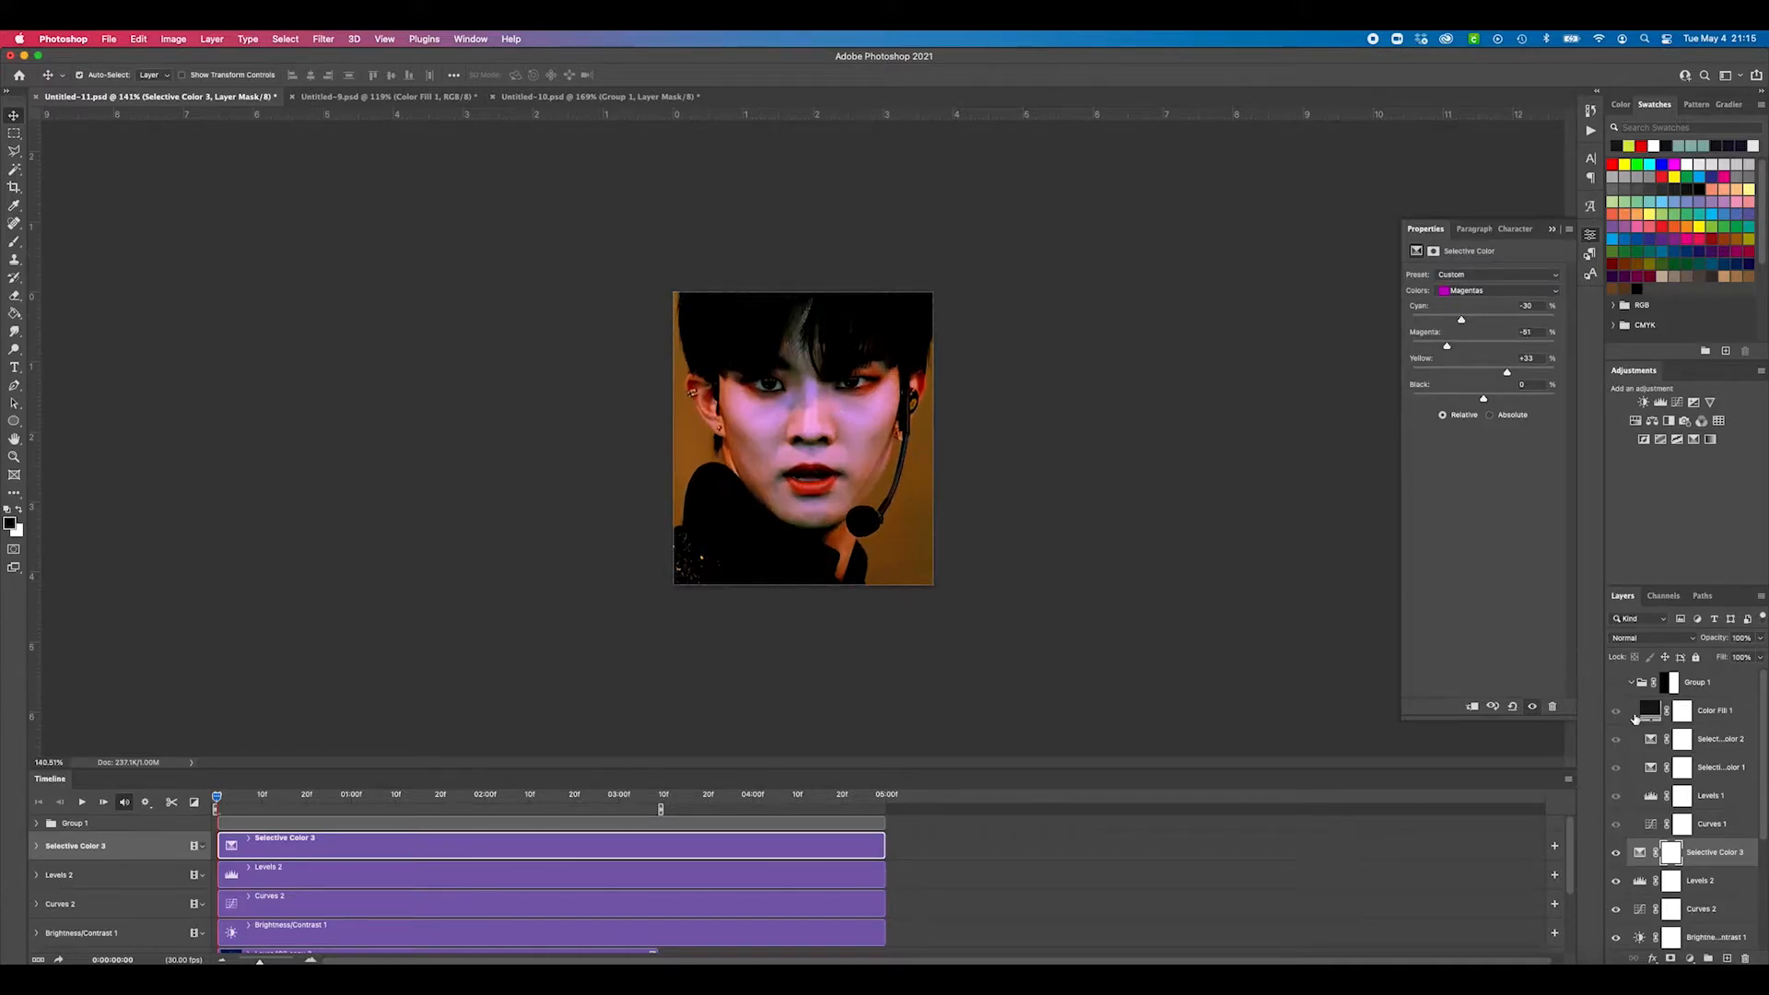
Step: Add a second Selective Color layer on top of the first and set its Whites to magenta +24 and yellow +23
{"action": "left_click", "coordinate": [1710, 439]}
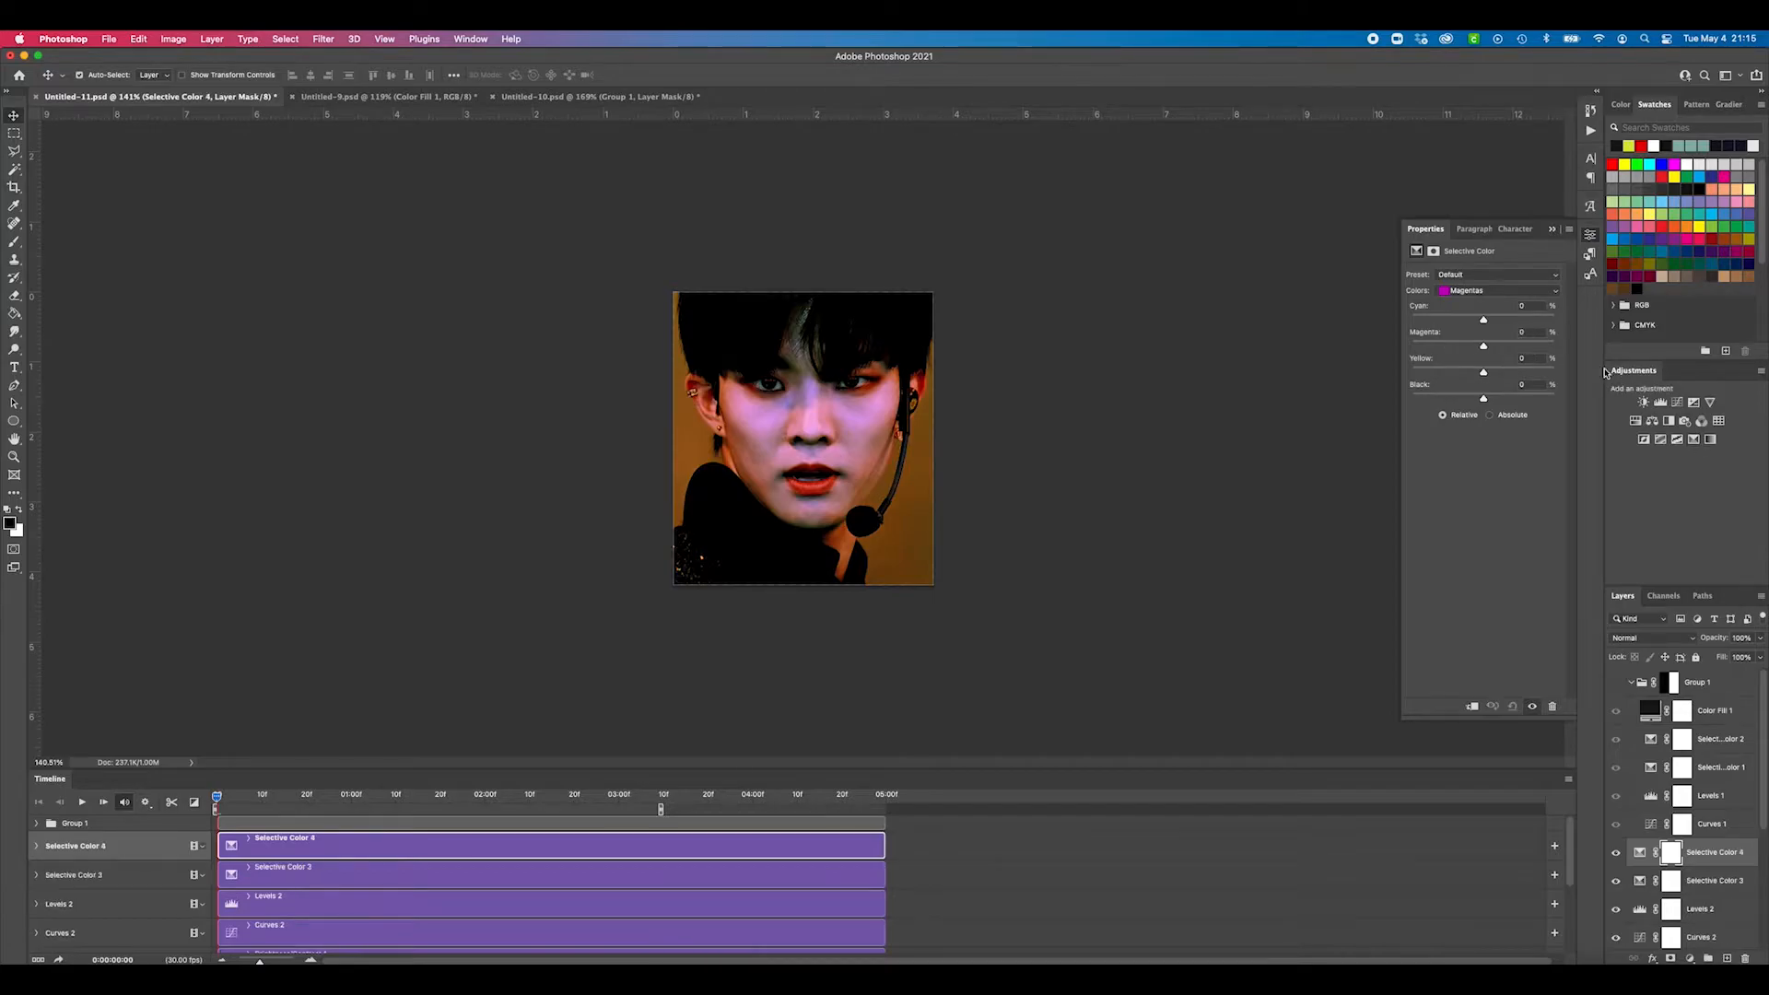
{"action": "left_click", "coordinate": [1486, 293]}
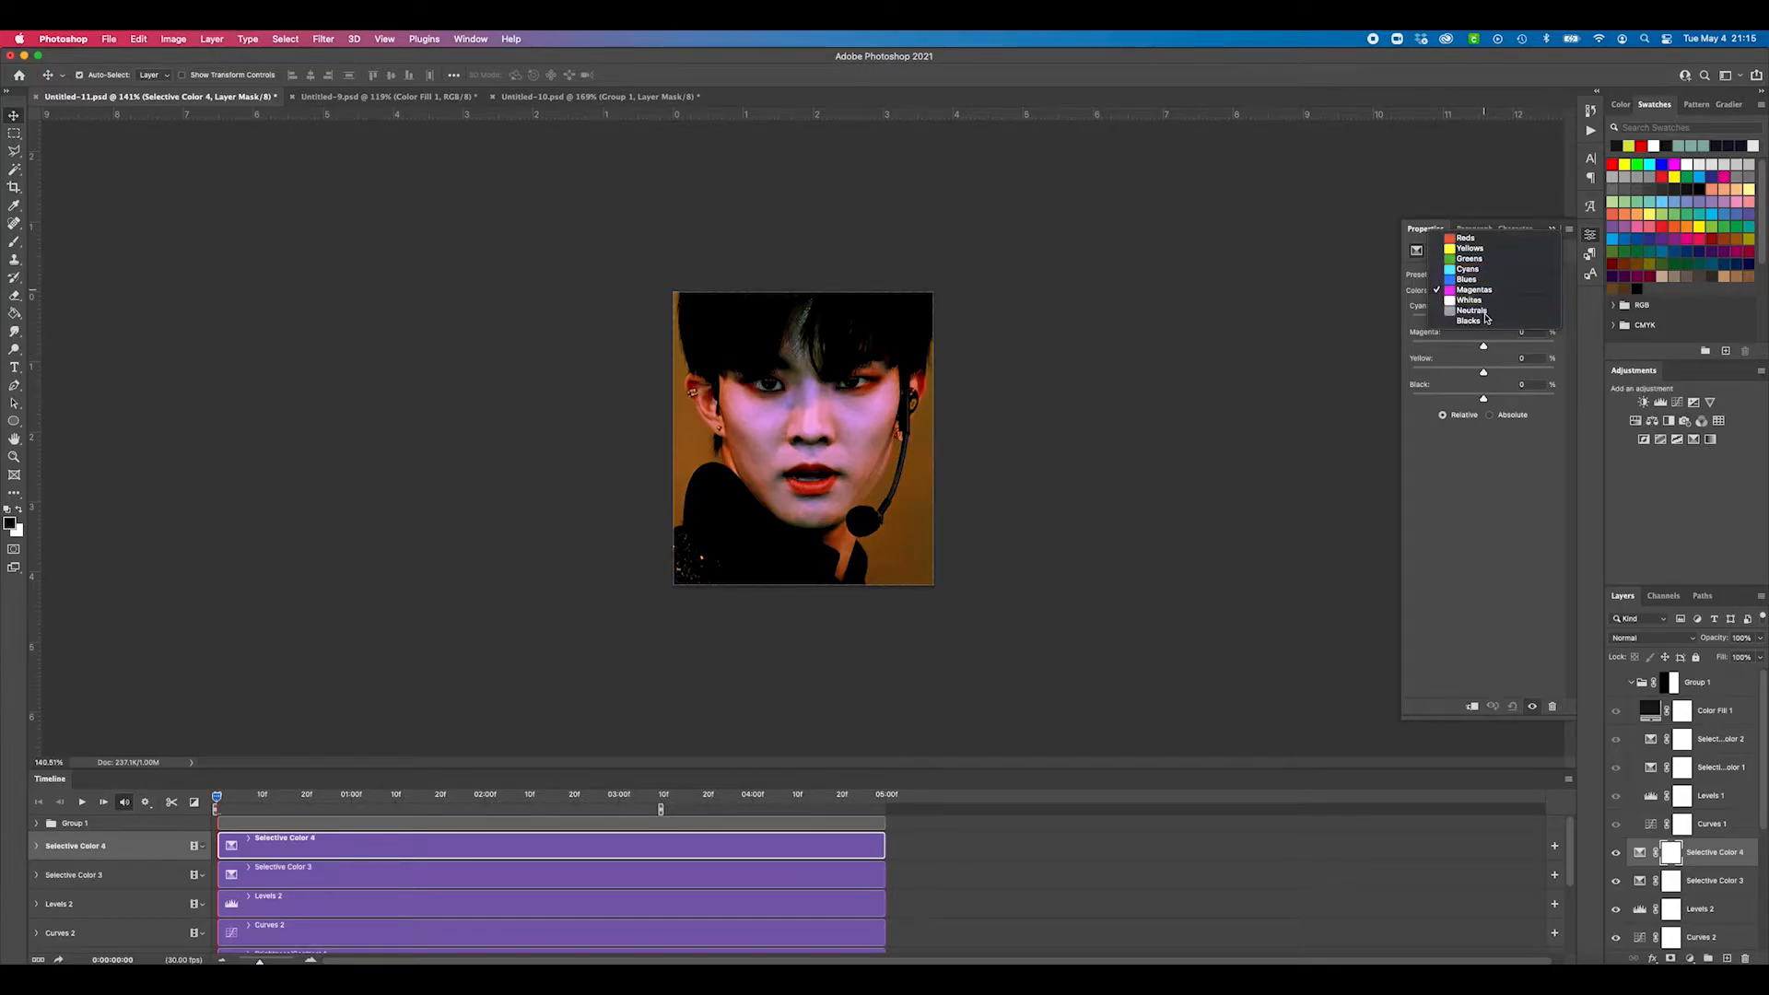
{"action": "left_click", "coordinate": [1474, 302]}
{"action": "left_click_drag", "start_coordinate": [1483, 372], "coordinate": [1502, 373]}
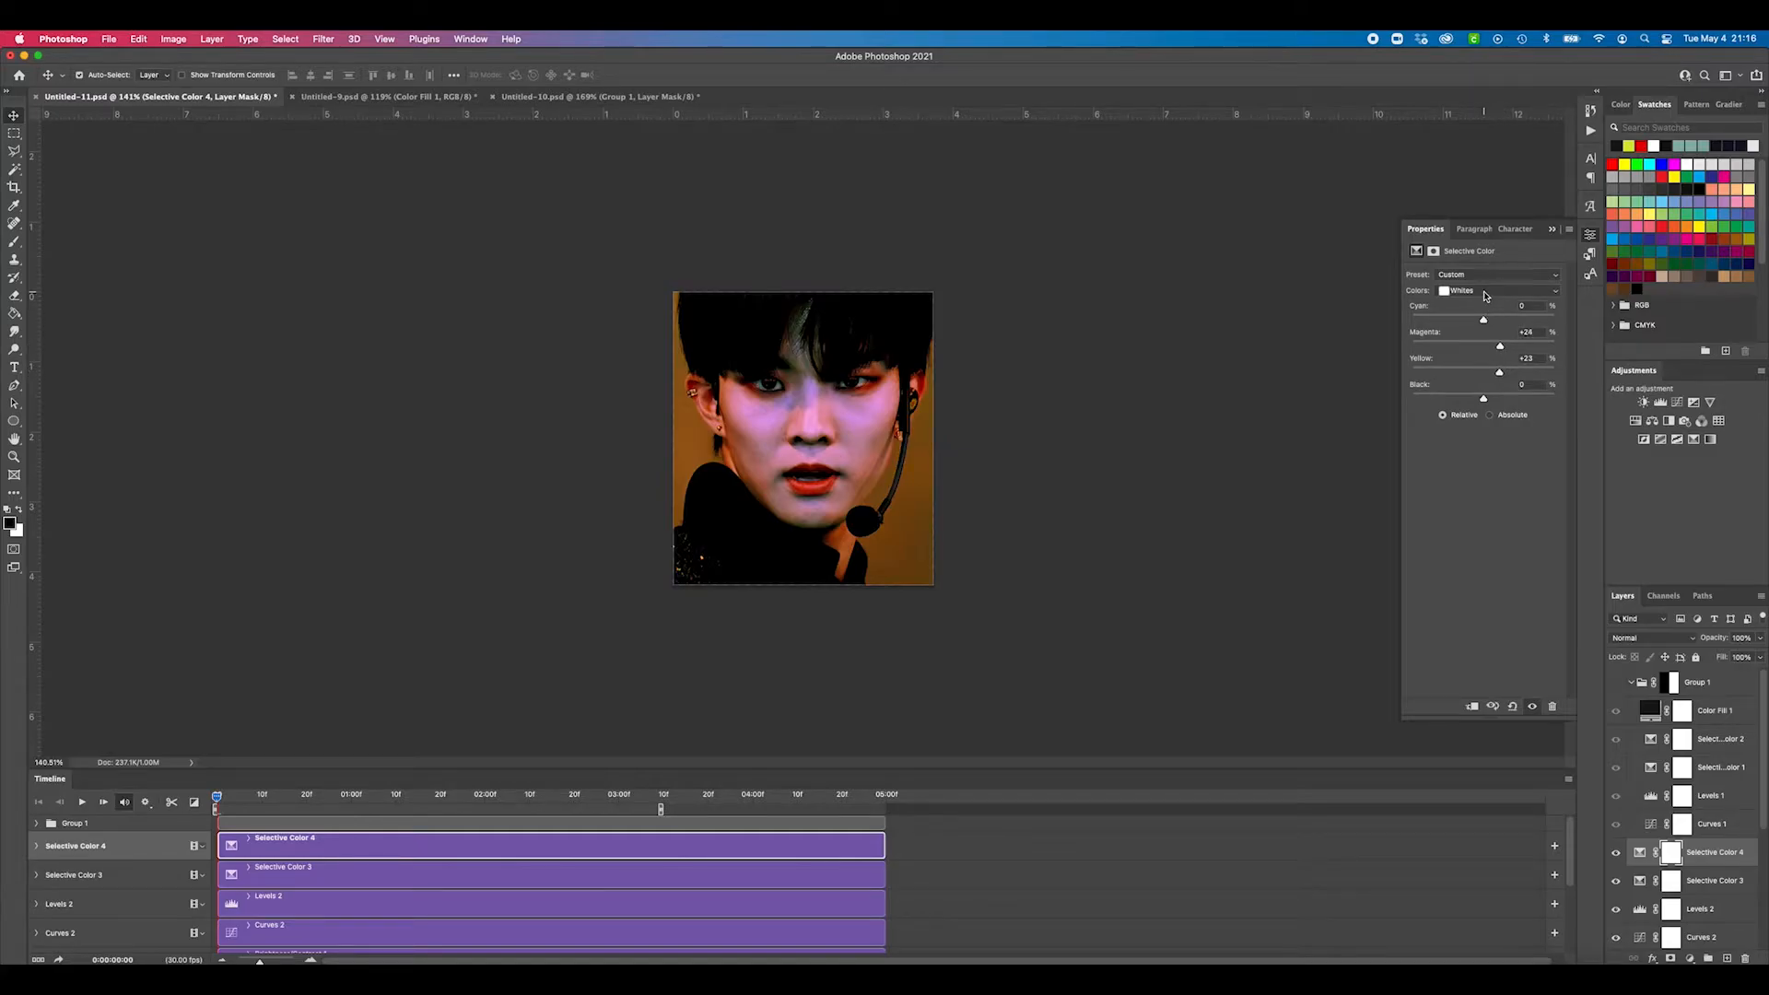
Step: Adjust the cyan and magenta amounts of the Magentas in the second Selective Color layer
{"action": "left_click", "coordinate": [1485, 295]}
{"action": "left_click", "coordinate": [1474, 282]}
{"action": "left_click_drag", "start_coordinate": [1482, 346], "coordinate": [1422, 316]}
Step: Set the Greens in the second Selective Color layer to cyan -85, magenta +27 and yellow +42
{"action": "left_click", "coordinate": [1467, 291]}
{"action": "left_click", "coordinate": [1474, 260]}
{"action": "scroll", "coordinate": [740, 293], "scroll_direction": "up", "scroll_amount": 6}
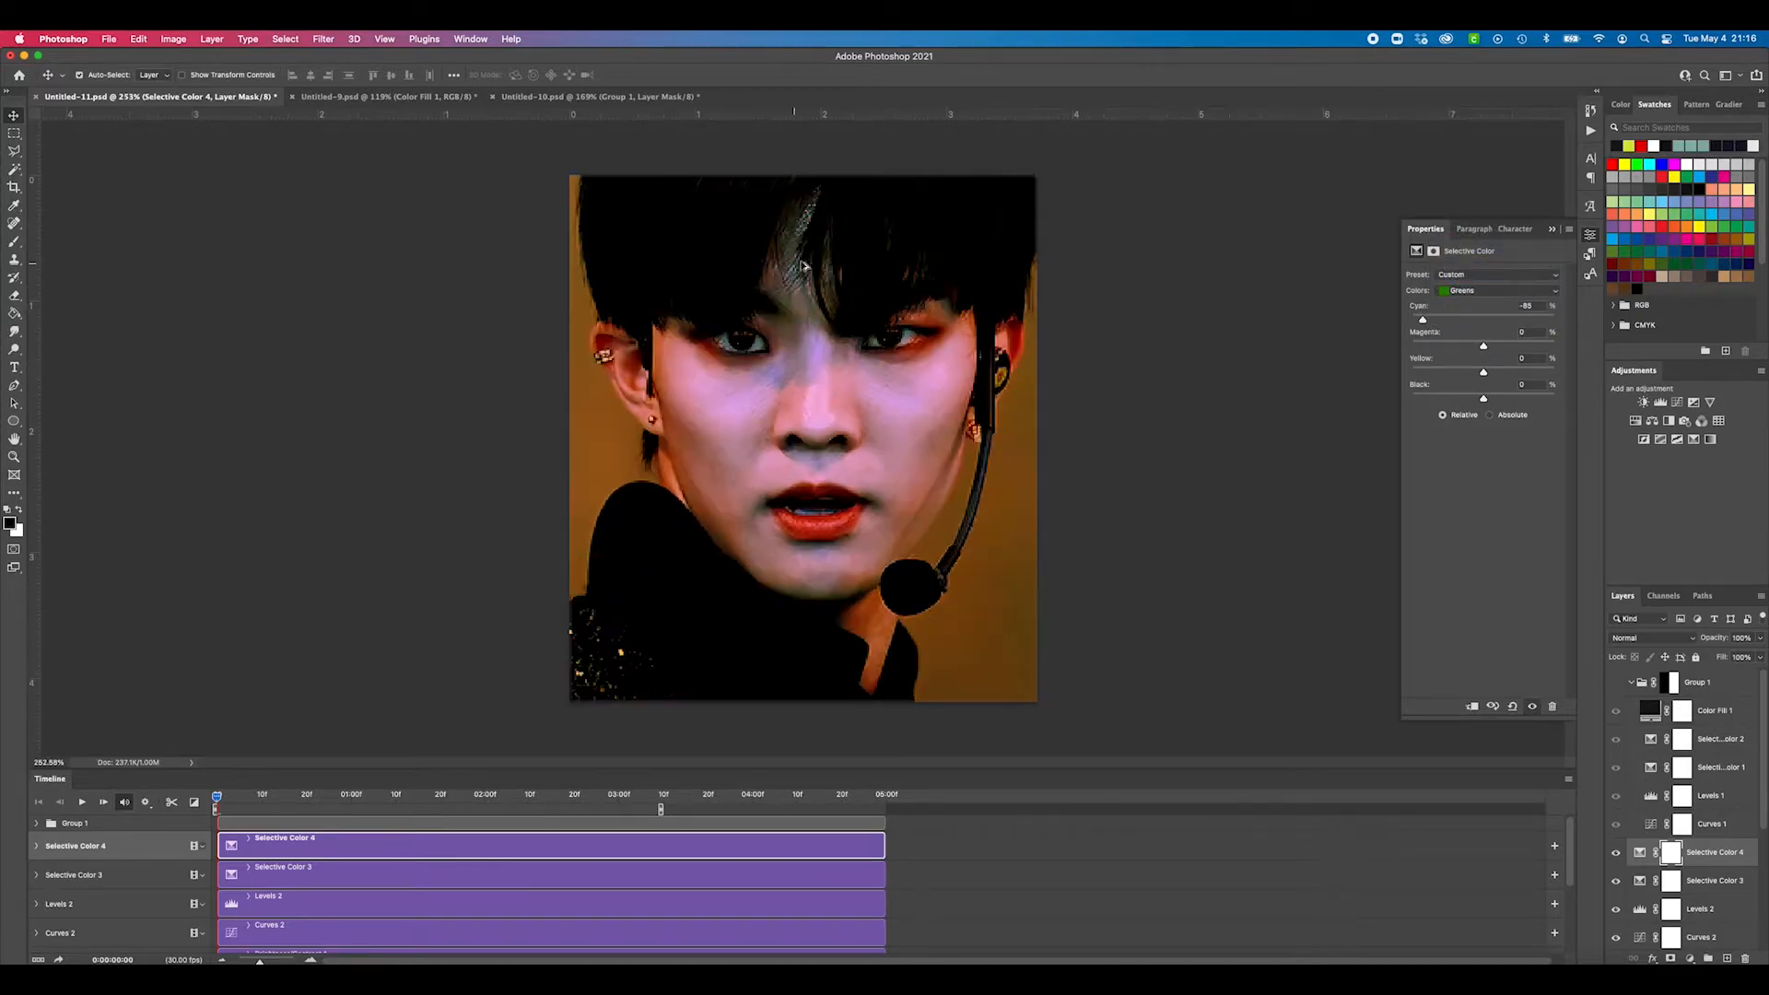
{"action": "scroll", "coordinate": [827, 244], "scroll_direction": "up", "scroll_amount": 1}
{"action": "mouse_move", "coordinate": [1483, 345]}
{"action": "left_mouse_down"}
{"action": "mouse_move", "coordinate": [1432, 339]}
{"action": "mouse_move", "coordinate": [1513, 372]}
{"action": "mouse_move", "coordinate": [1503, 346]}
{"action": "left_mouse_up"}
{"action": "scroll", "coordinate": [899, 373], "scroll_direction": "down", "scroll_amount": 5}
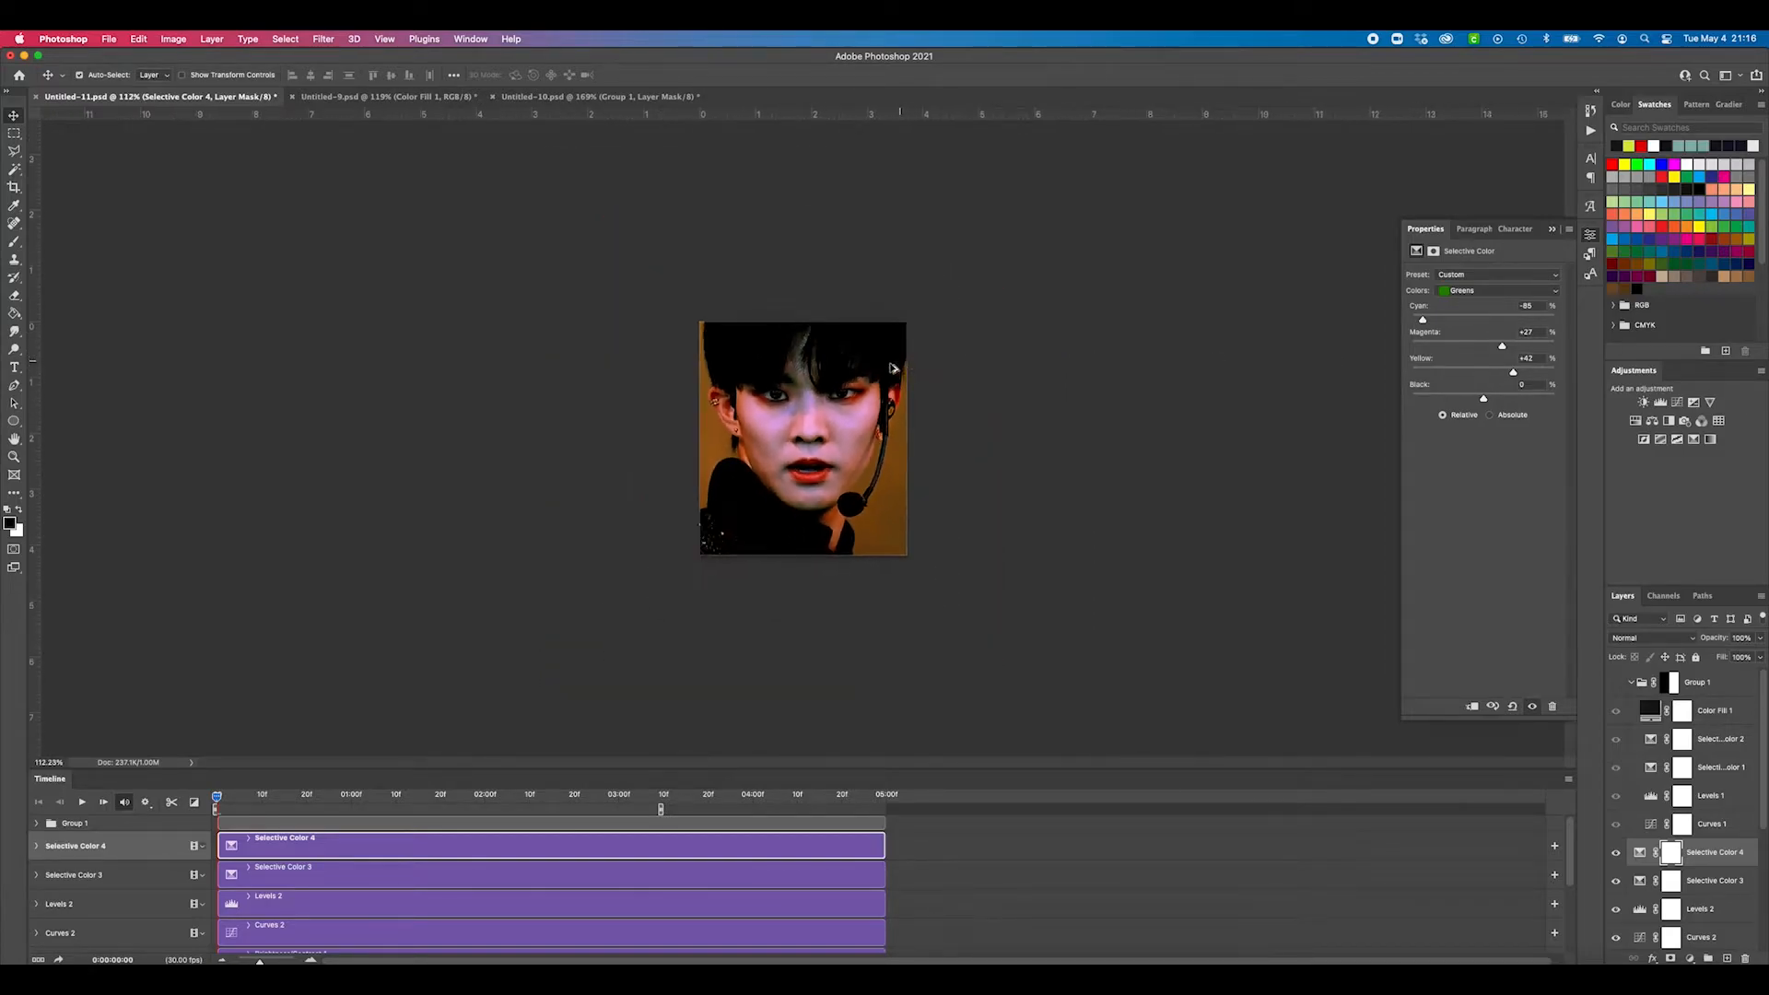
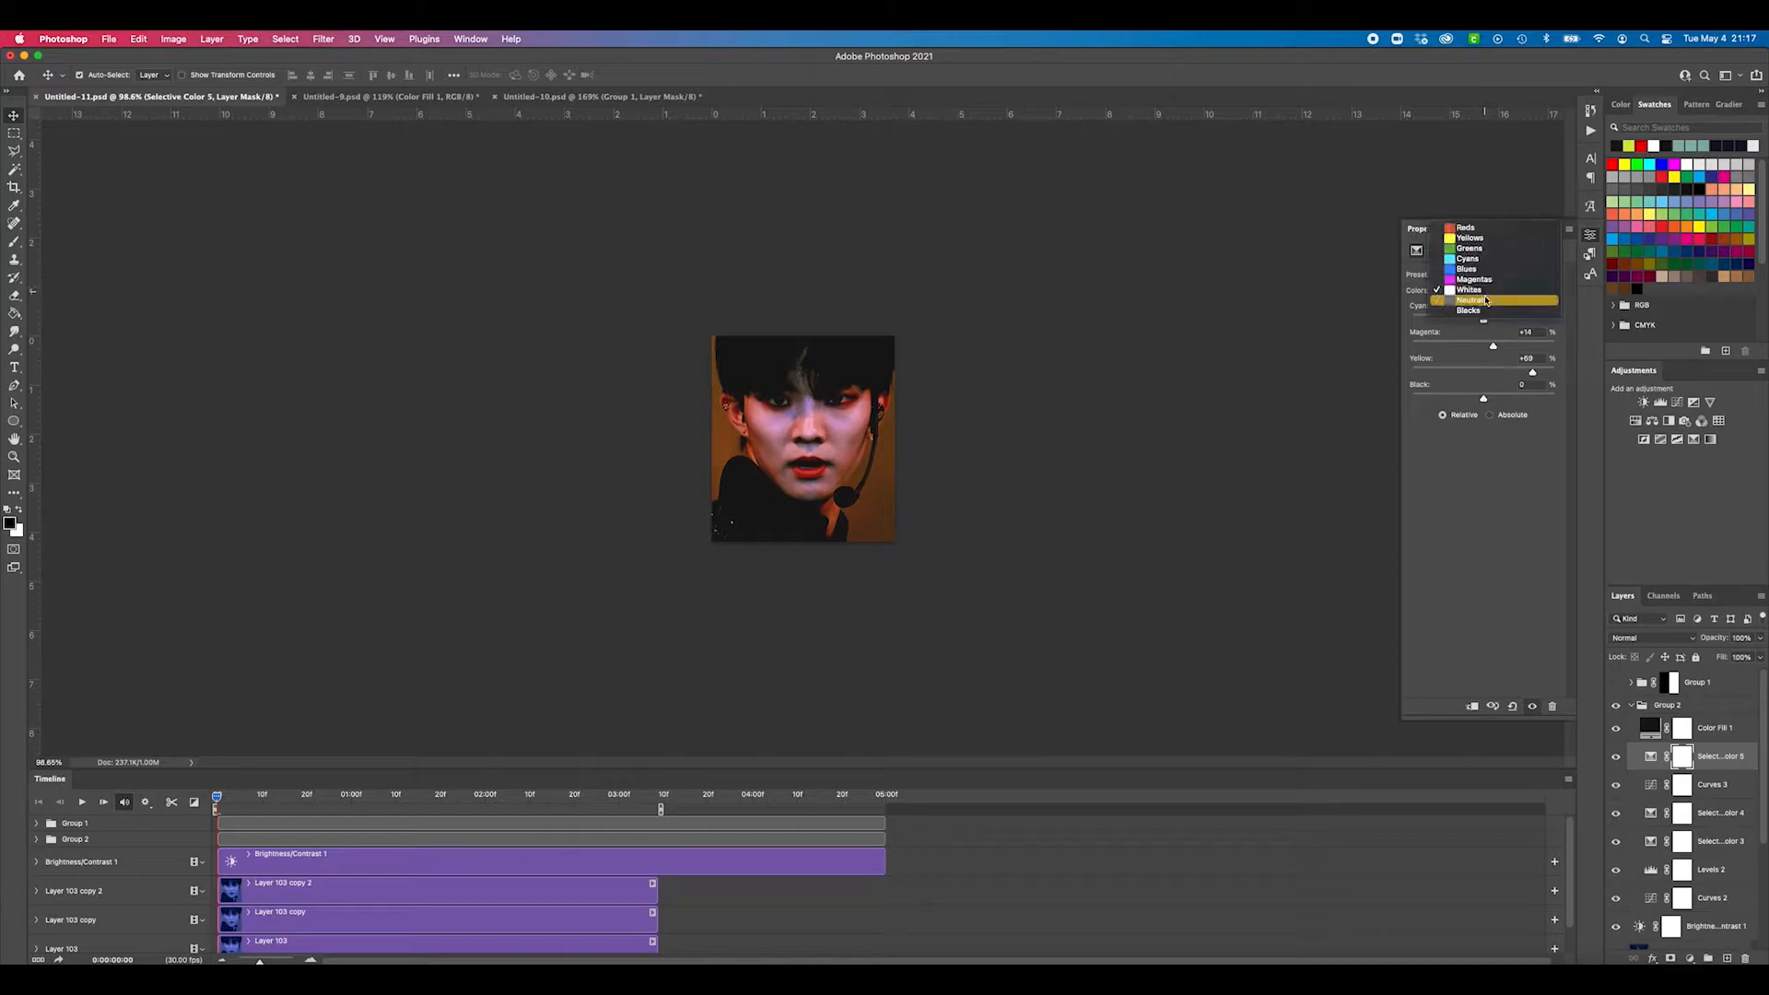
Step: Set the Neutrals in the top Selective Color layer of Group 2 to magenta +3 and yellow +10, and inspect the result
{"action": "left_click", "coordinate": [1474, 298]}
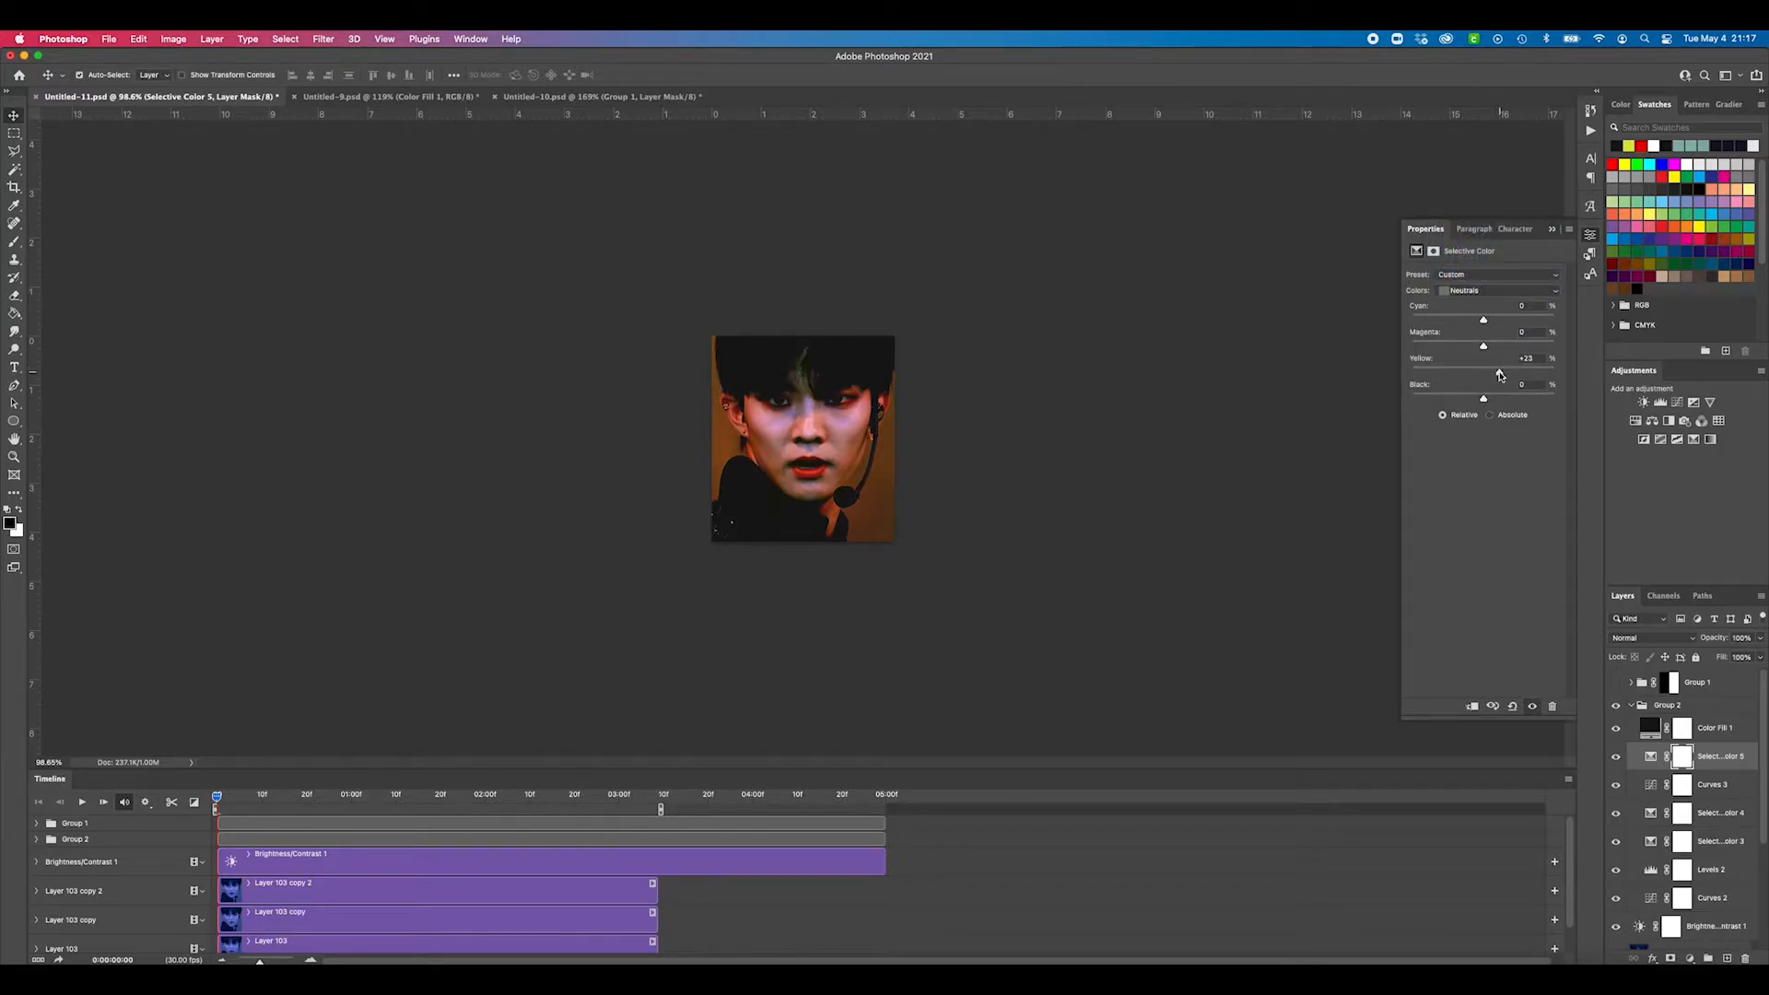
{"action": "left_click_drag", "start_coordinate": [1500, 374], "coordinate": [1485, 346]}
{"action": "scroll", "coordinate": [857, 423], "scroll_direction": "down", "scroll_amount": 3}
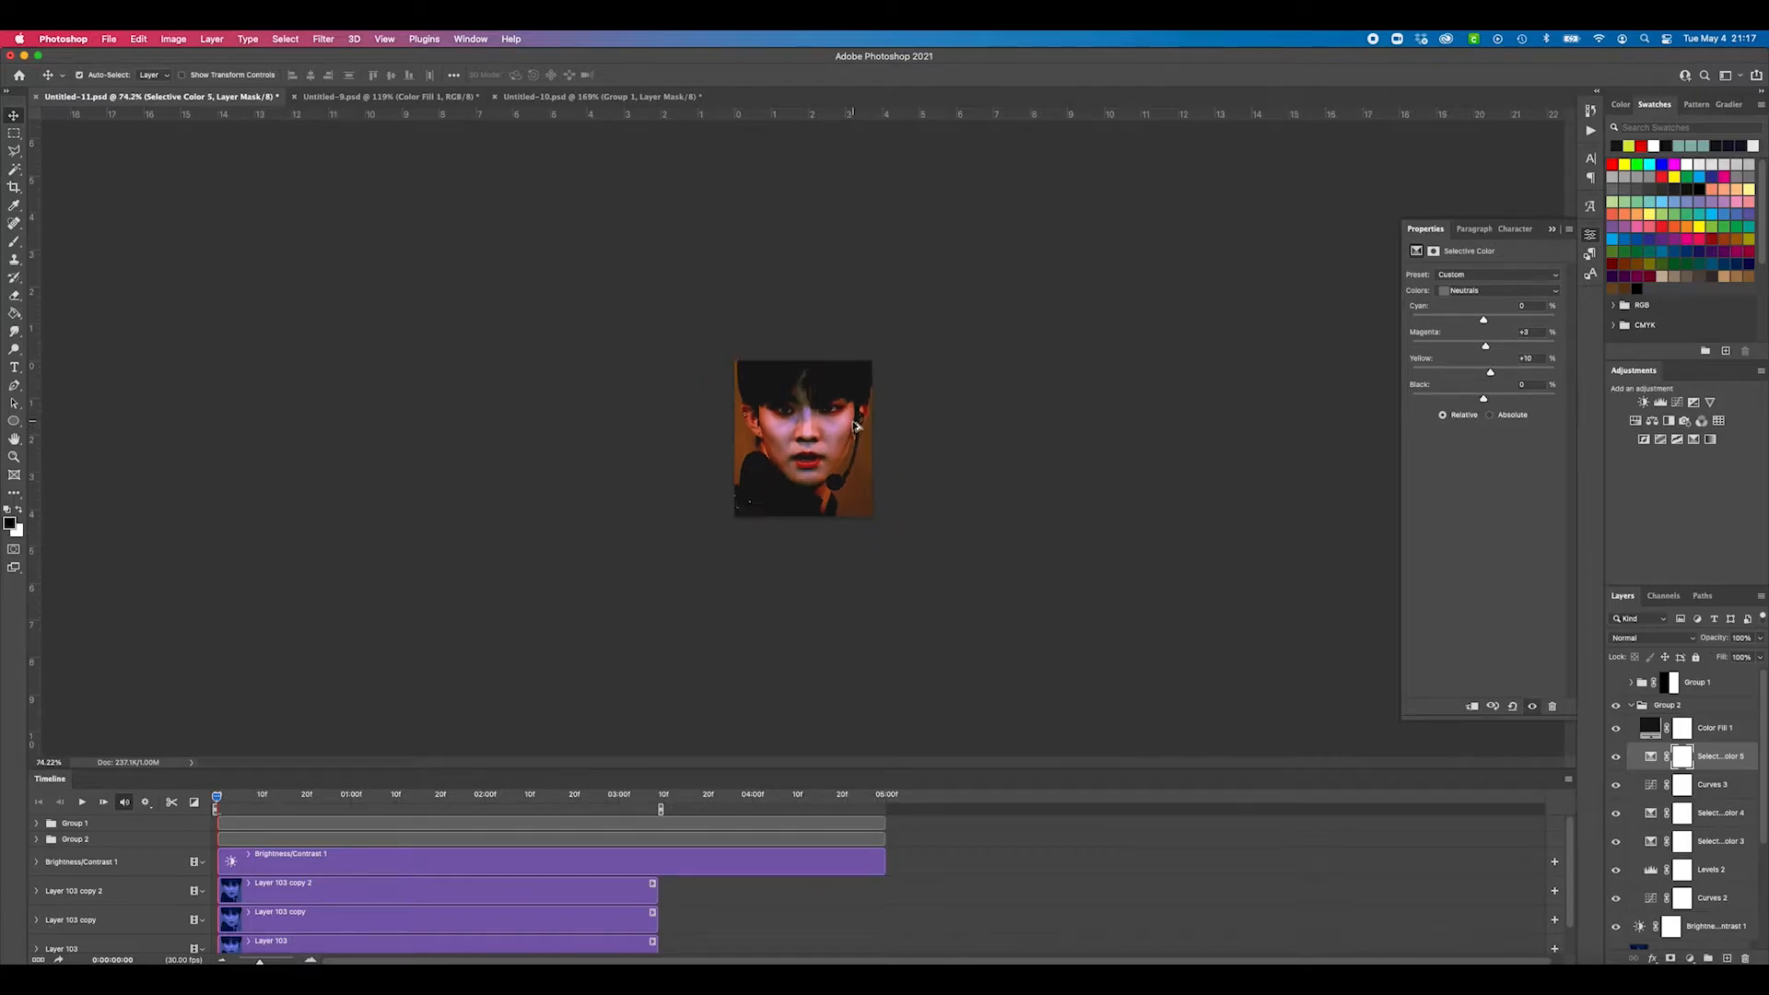
{"action": "scroll", "coordinate": [855, 423], "scroll_direction": "up", "scroll_amount": 10}
{"action": "scroll", "coordinate": [855, 423], "scroll_direction": "down", "scroll_amount": 5}
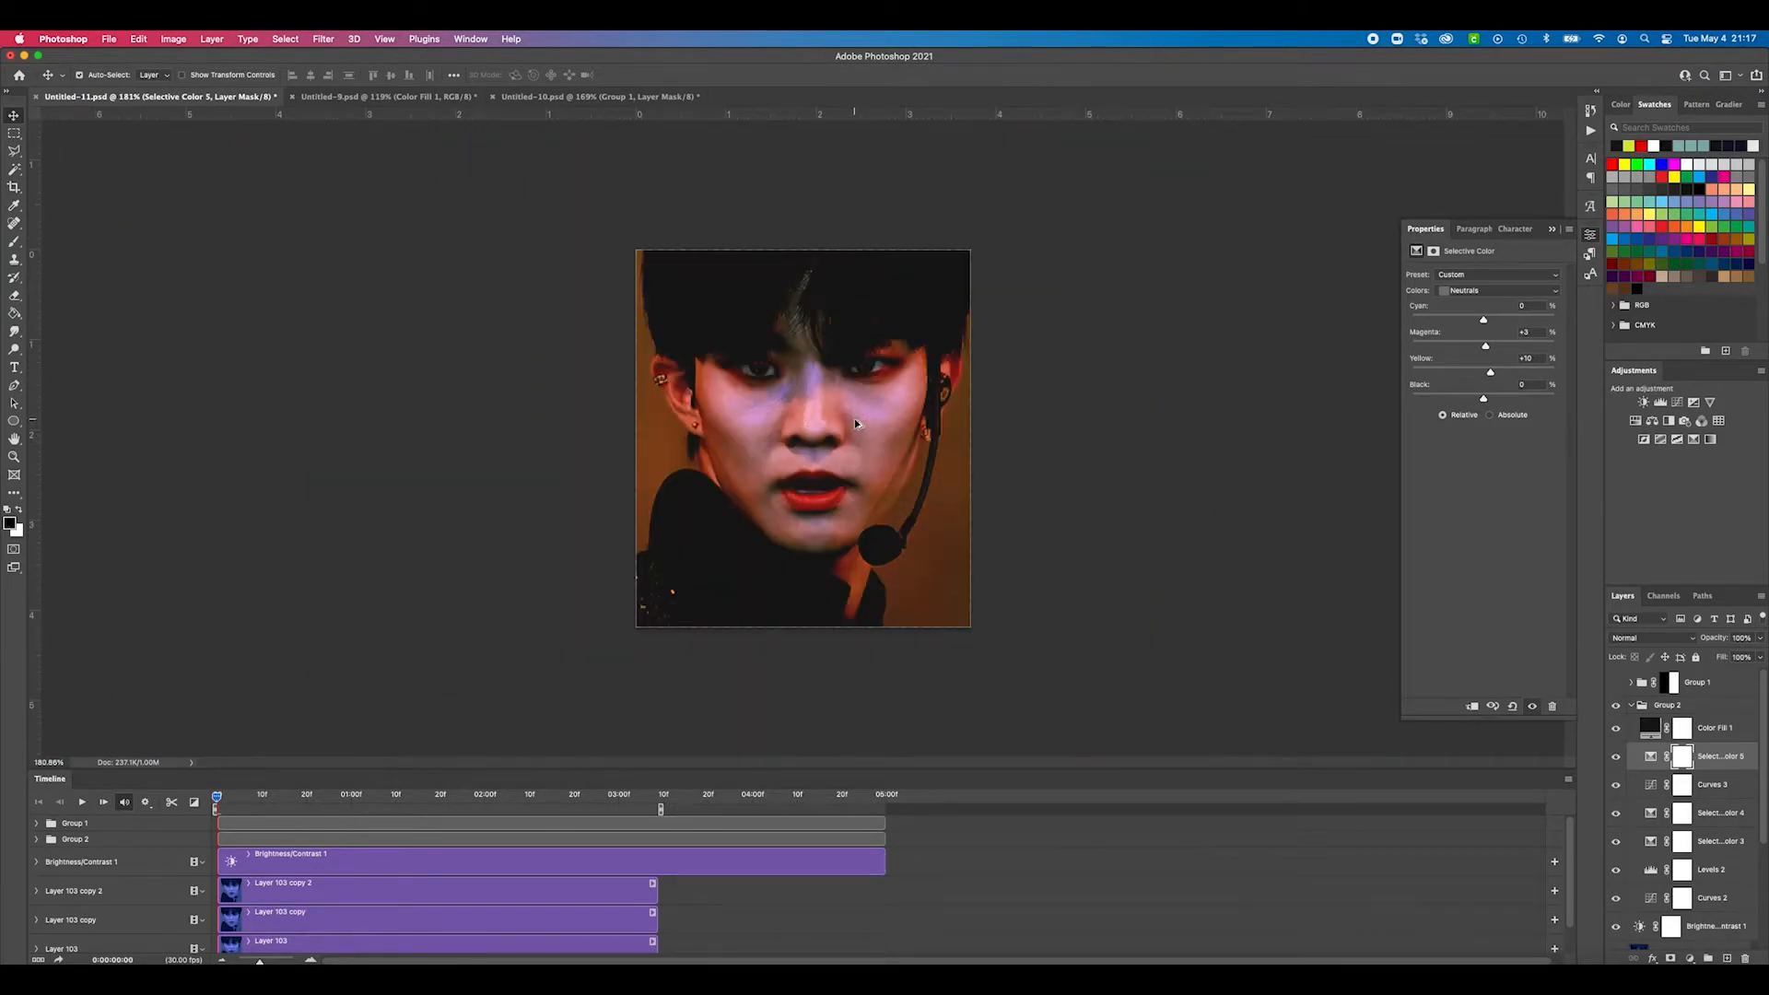
Step: Collapse Group 2 and toggle its visibility to compare the image before and after the recolouring
{"action": "left_click", "coordinate": [1630, 708]}
{"action": "left_click", "coordinate": [1615, 706]}
{"action": "left_click", "coordinate": [1615, 705]}
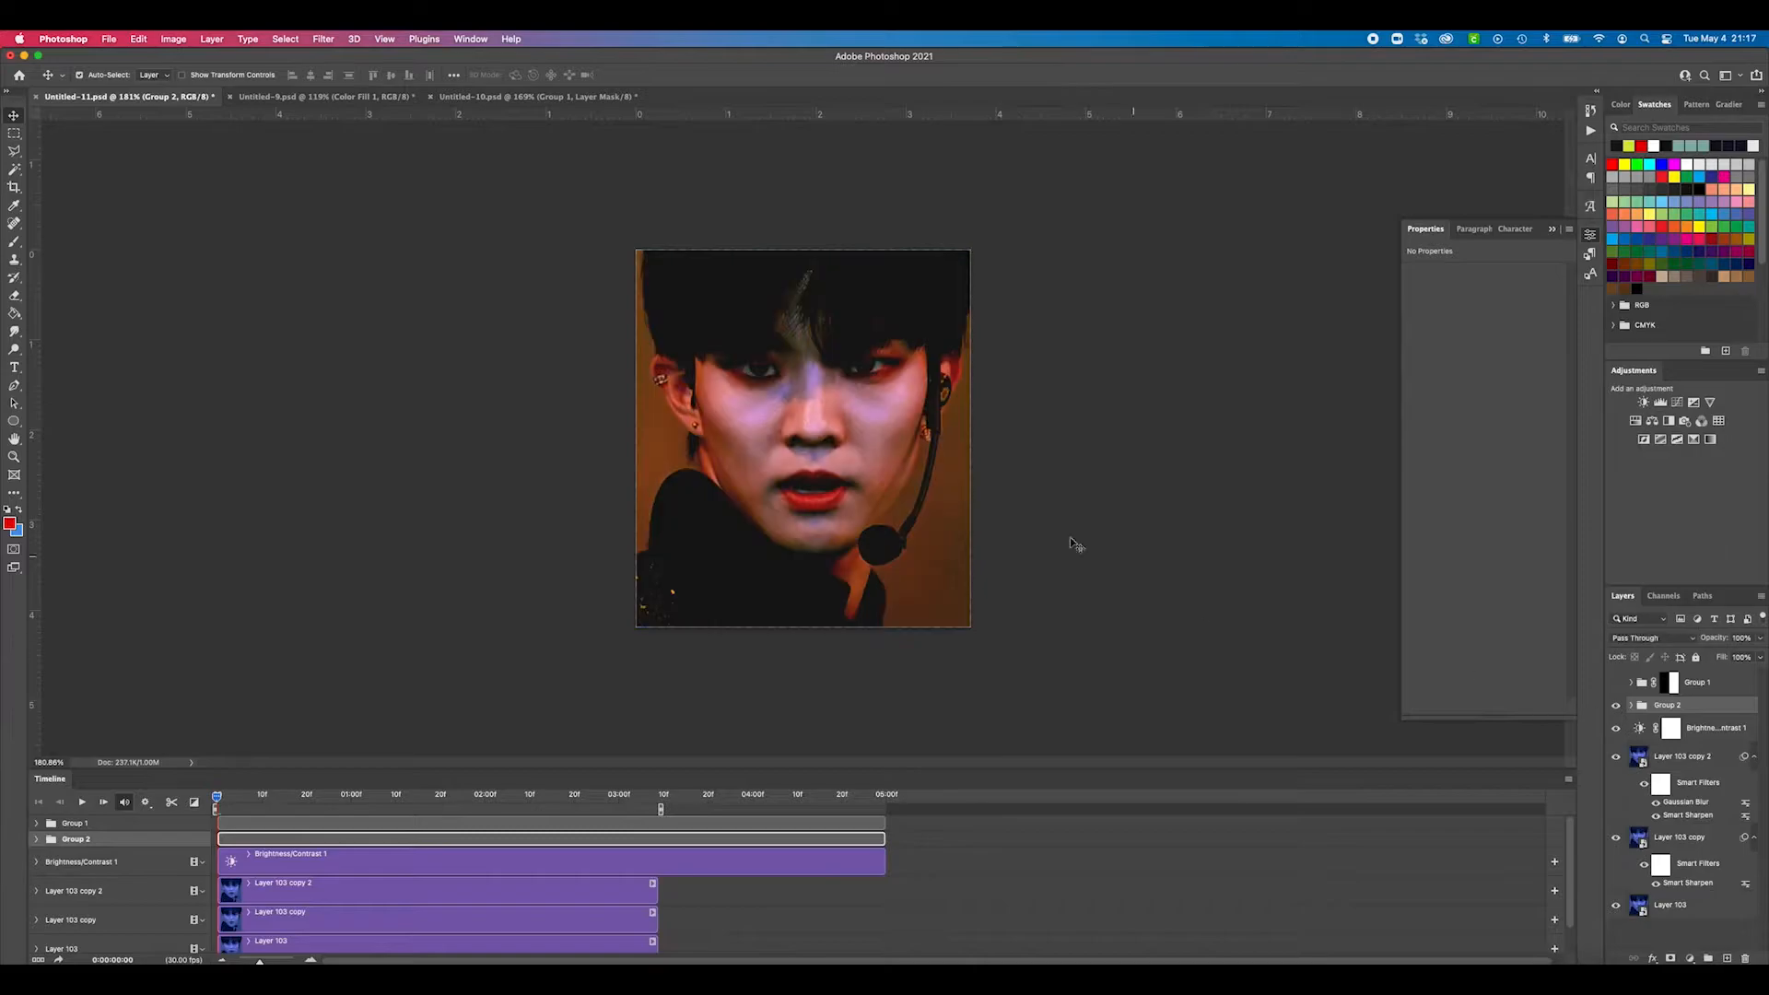
Step: Select the left half of the canvas with the Rectangular Marquee, mask Group 2 to it, and return to the Move tool
{"action": "scroll", "coordinate": [970, 471], "scroll_direction": "down", "scroll_amount": 2}
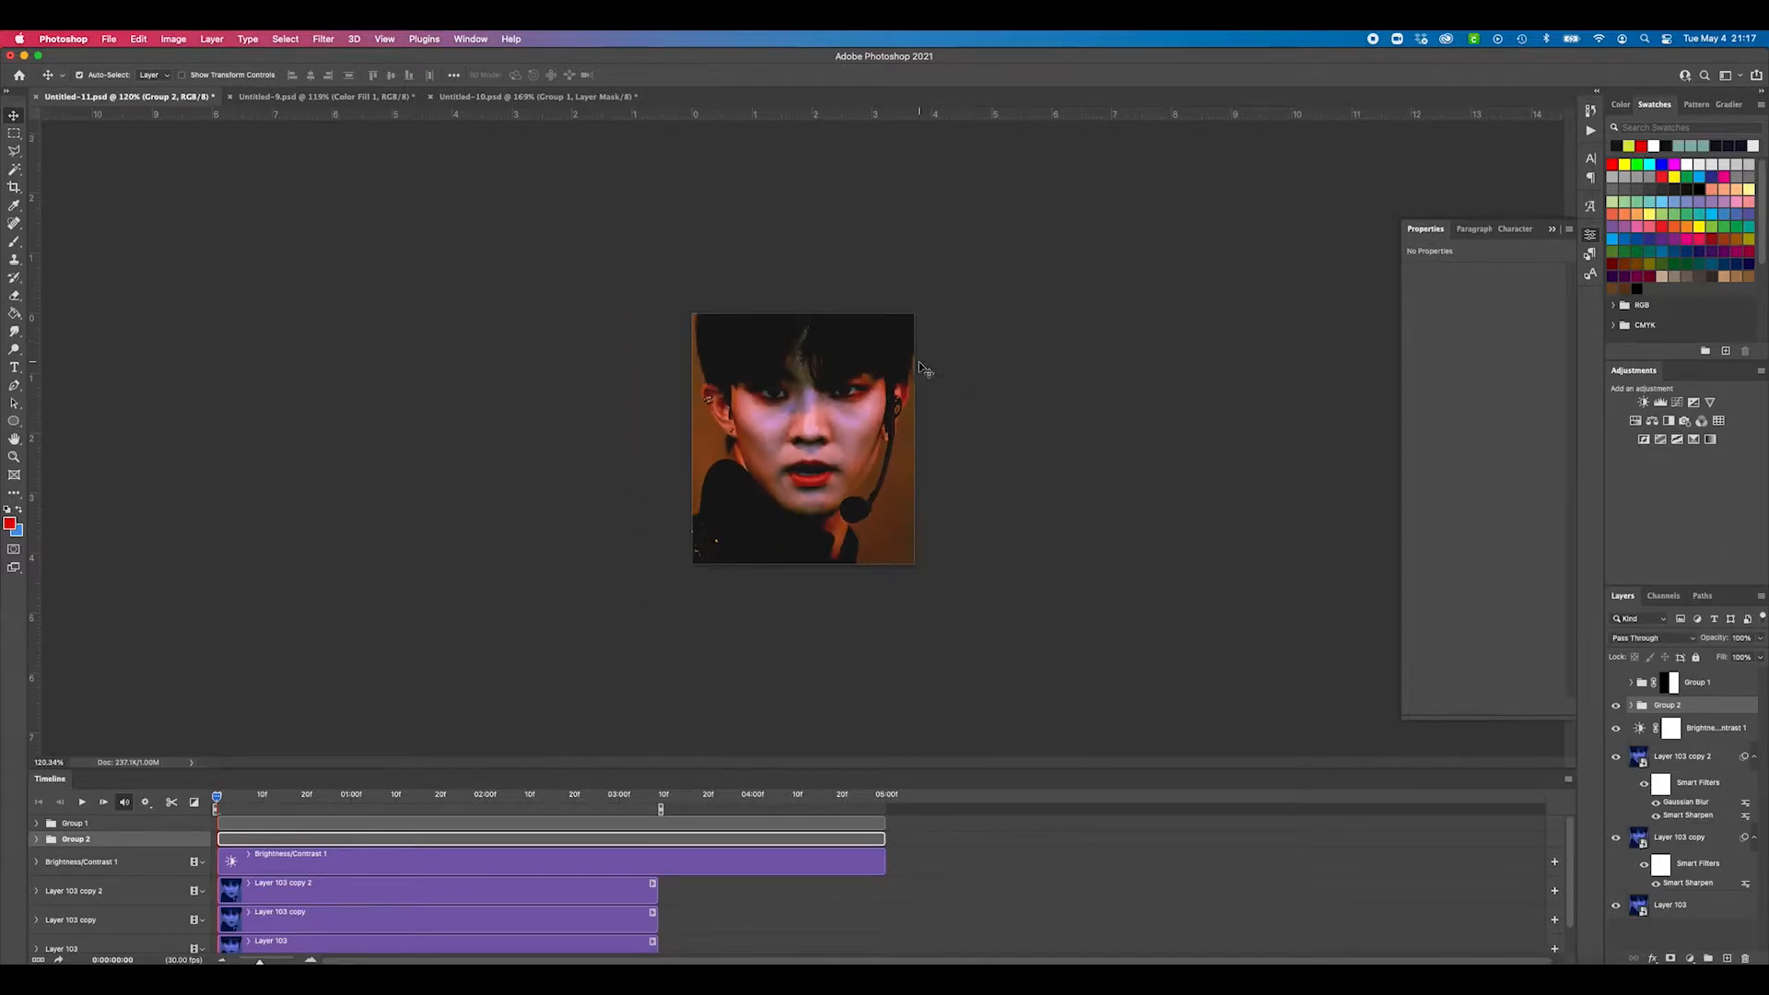
{"action": "key", "text": "m"}
{"action": "left_click_drag", "start_coordinate": [693, 314], "coordinate": [809, 627]}
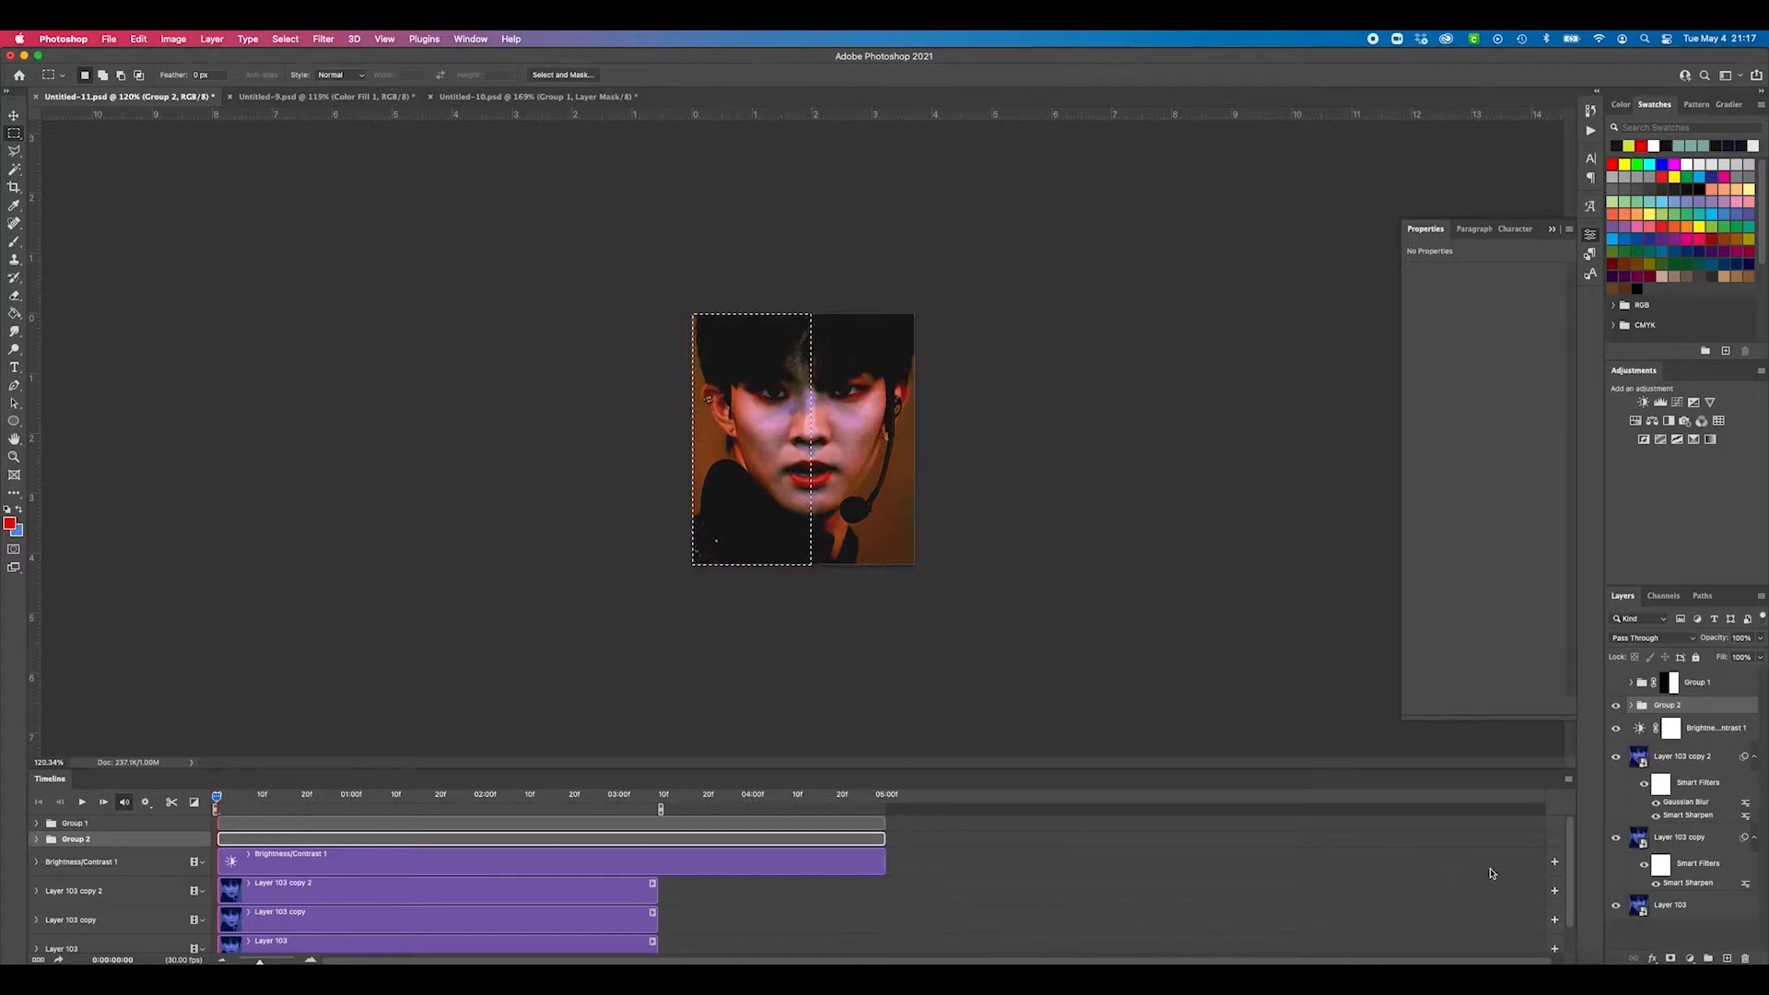
{"action": "left_click", "coordinate": [1670, 958]}
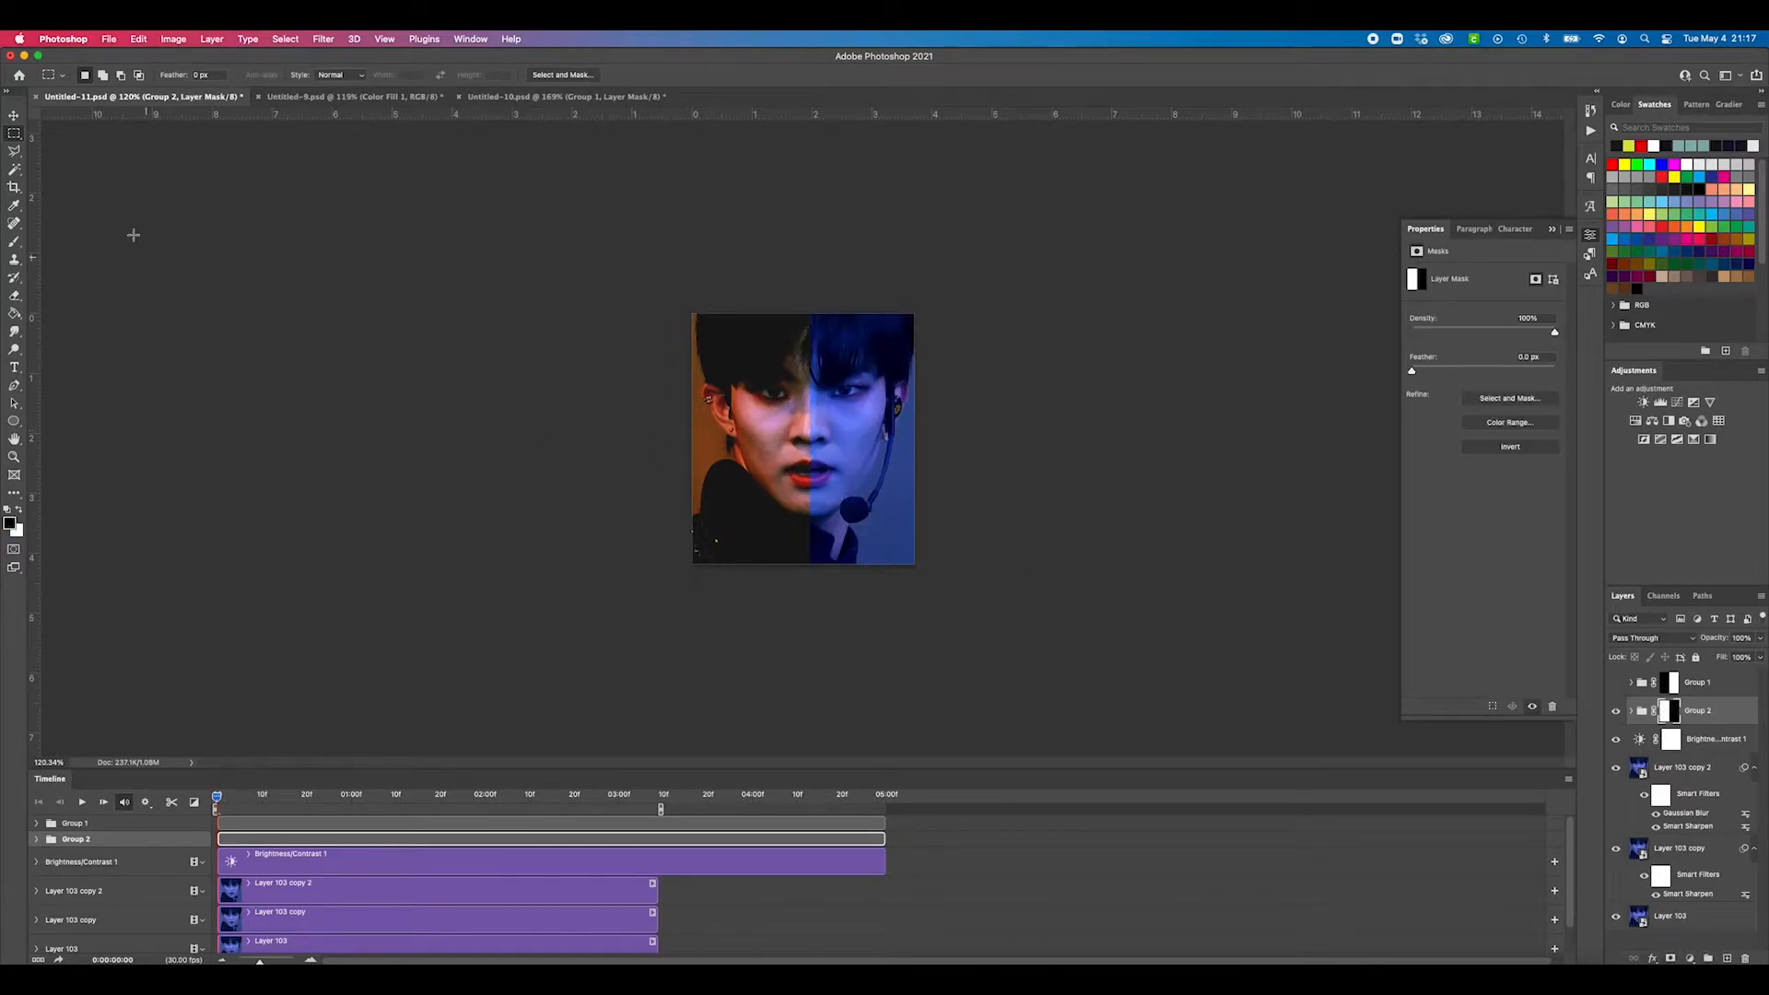
{"action": "left_click", "coordinate": [15, 115]}
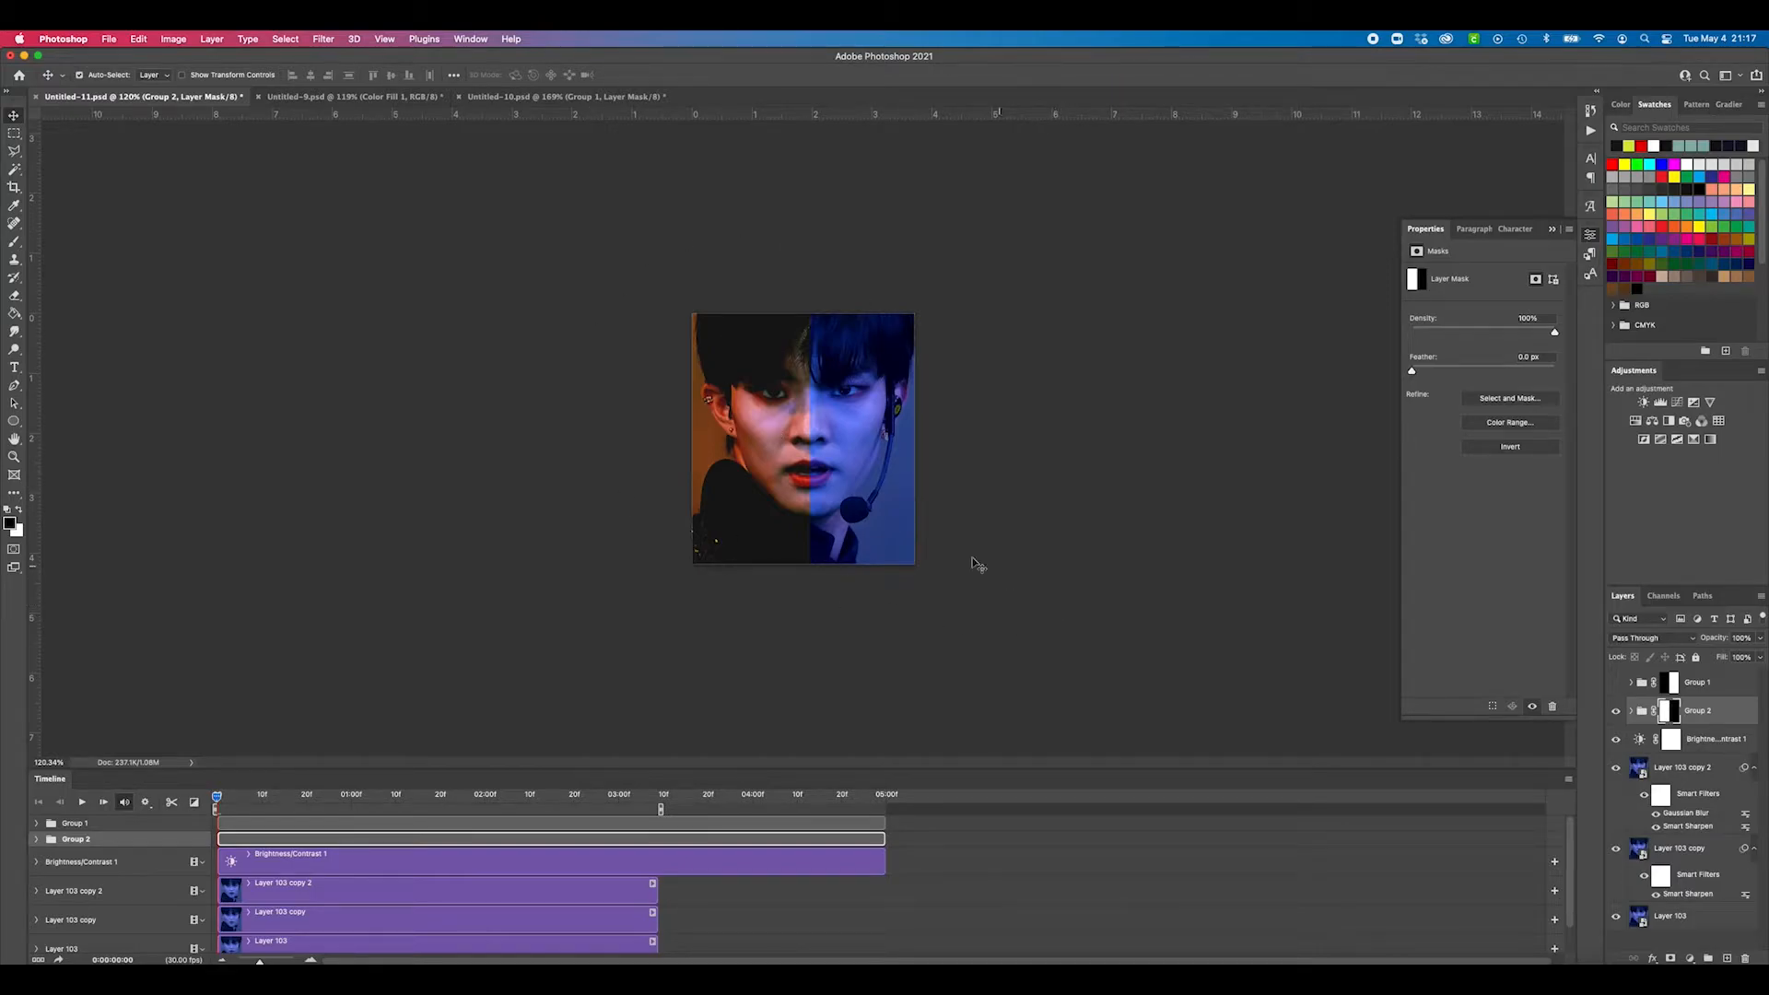
Step: Toggle the visibility of Group 1 and Group 2, leaving both shown, to compare the two recoloured halves
{"action": "scroll", "coordinate": [803, 323], "scroll_direction": "up", "scroll_amount": 5}
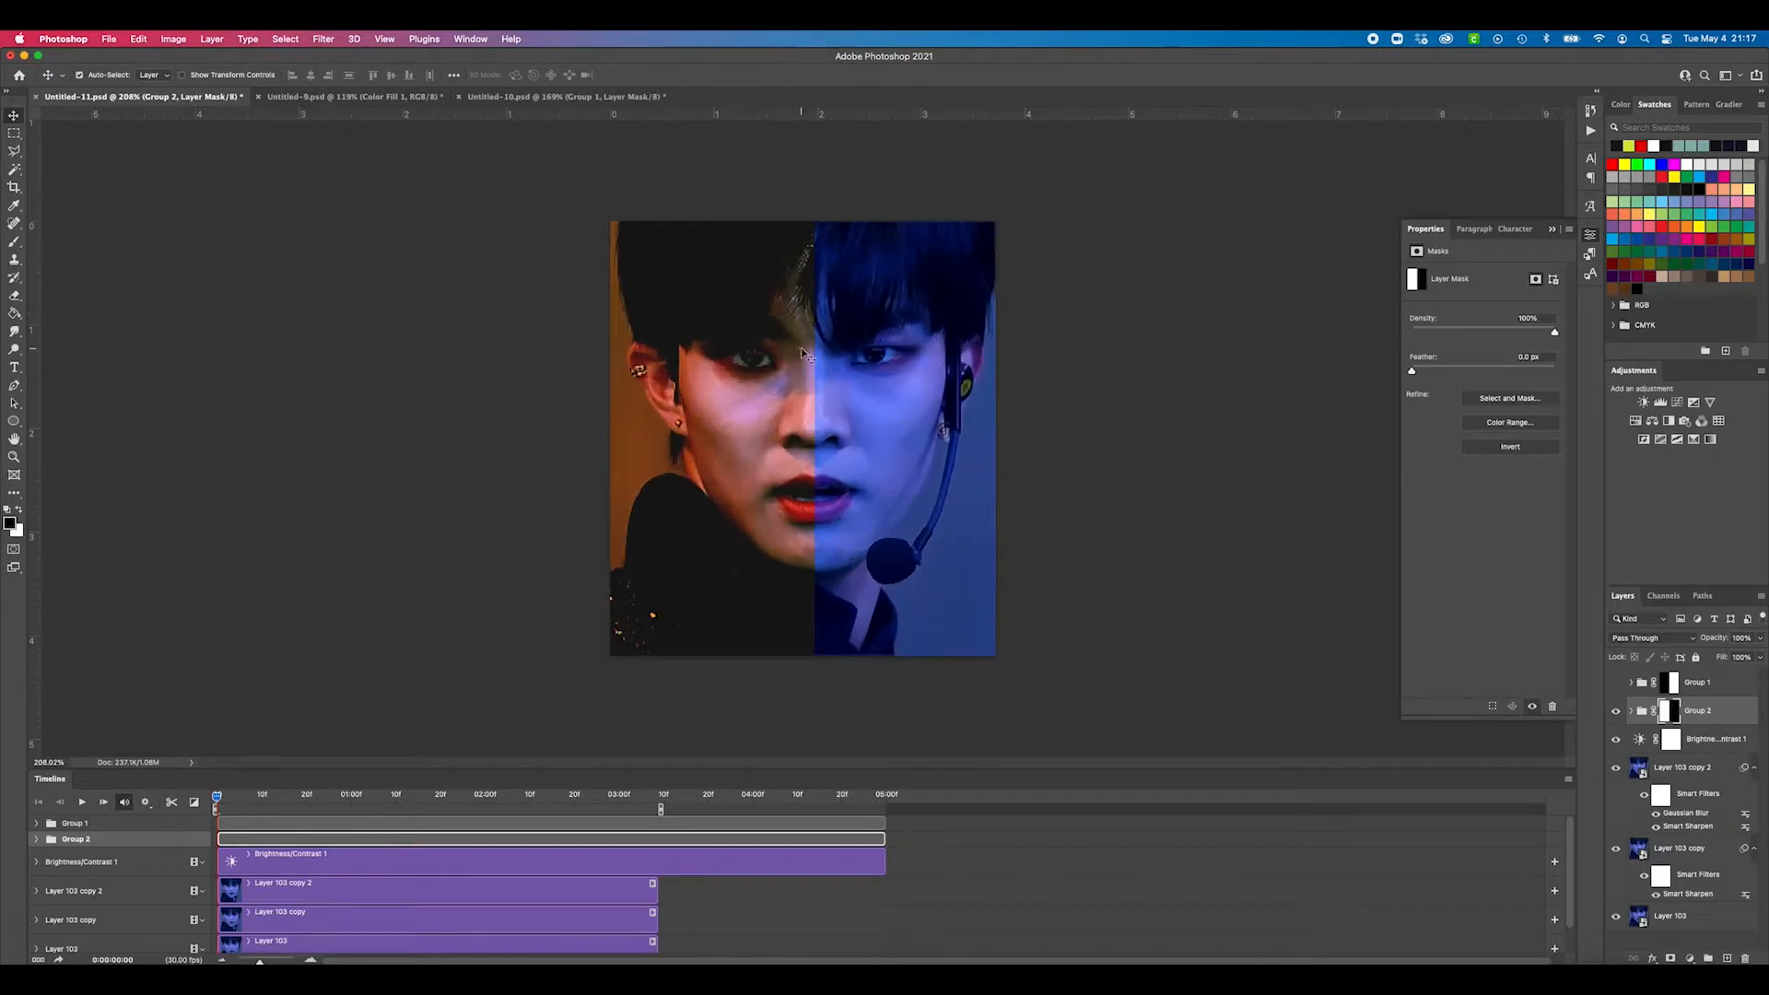
{"action": "left_click", "coordinate": [1617, 713]}
{"action": "left_click", "coordinate": [1615, 684]}
{"action": "left_click", "coordinate": [1618, 714]}
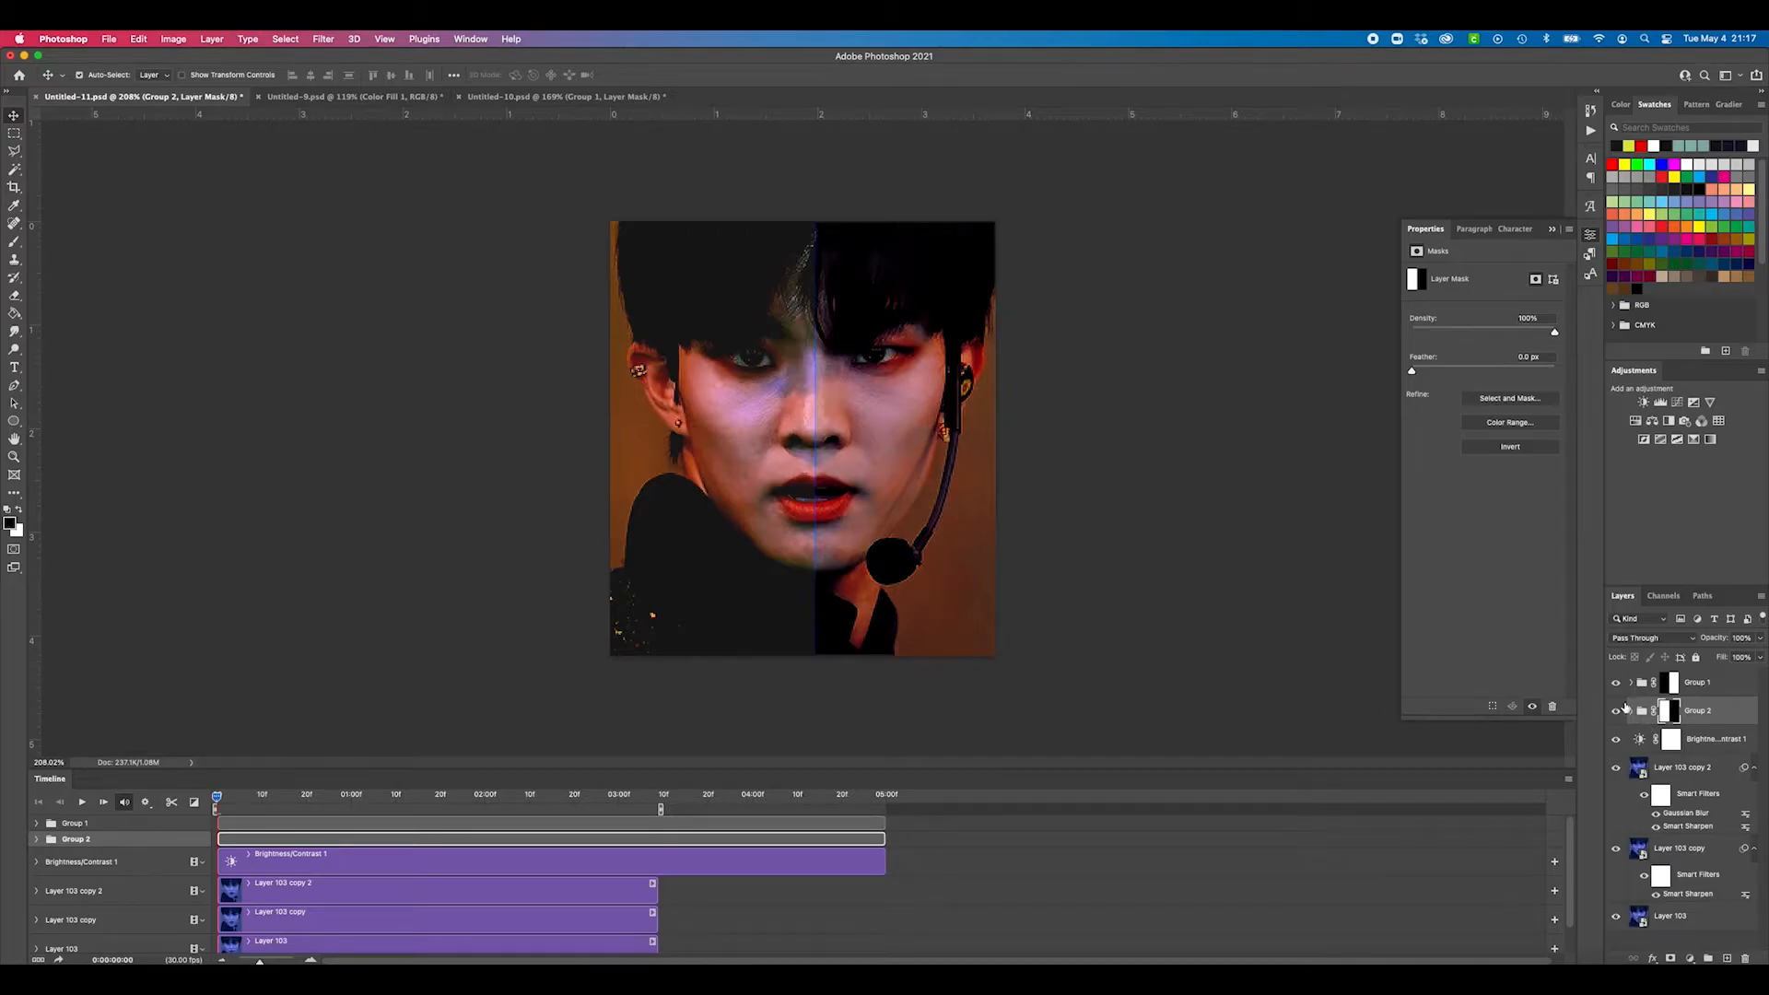
Step: Move the Color Fill 1 layer out of Group 2 to the top of the layer stack, and hide Group 1
{"action": "left_click", "coordinate": [1632, 712]}
{"action": "double_click", "coordinate": [1715, 738]}
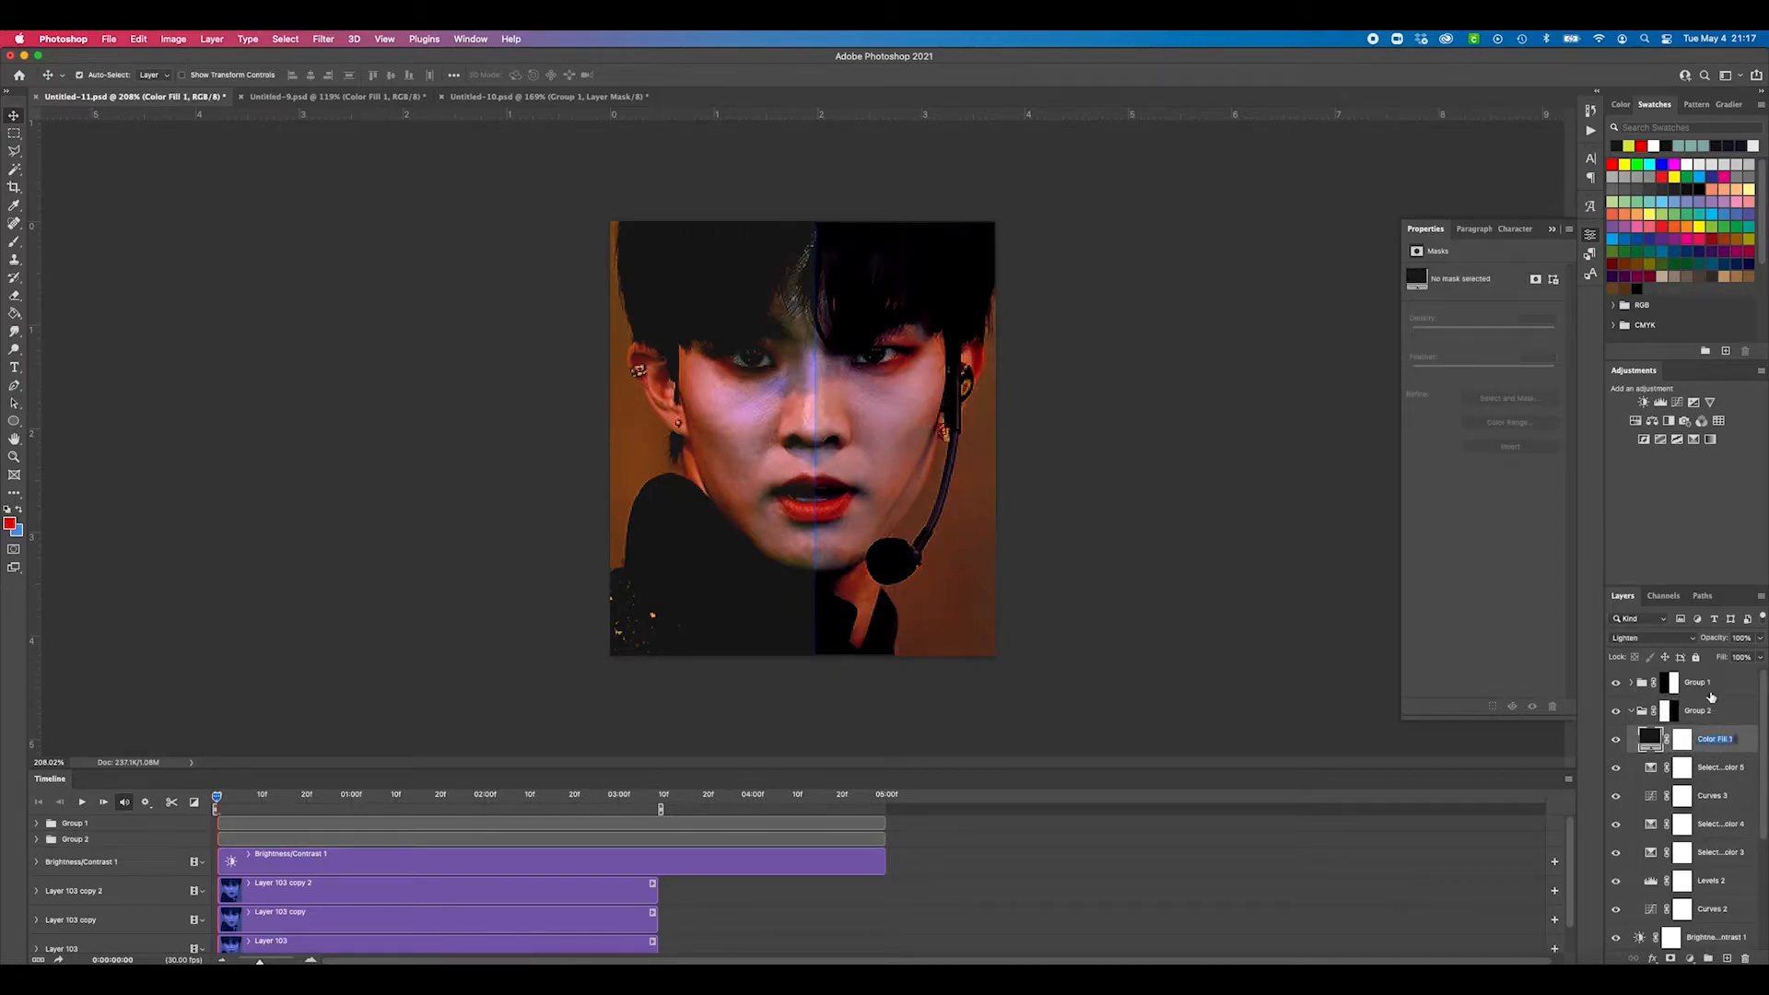
{"action": "left_click_drag", "start_coordinate": [1739, 742], "coordinate": [1726, 671]}
{"action": "scroll", "coordinate": [816, 459], "scroll_direction": "down", "scroll_amount": 3}
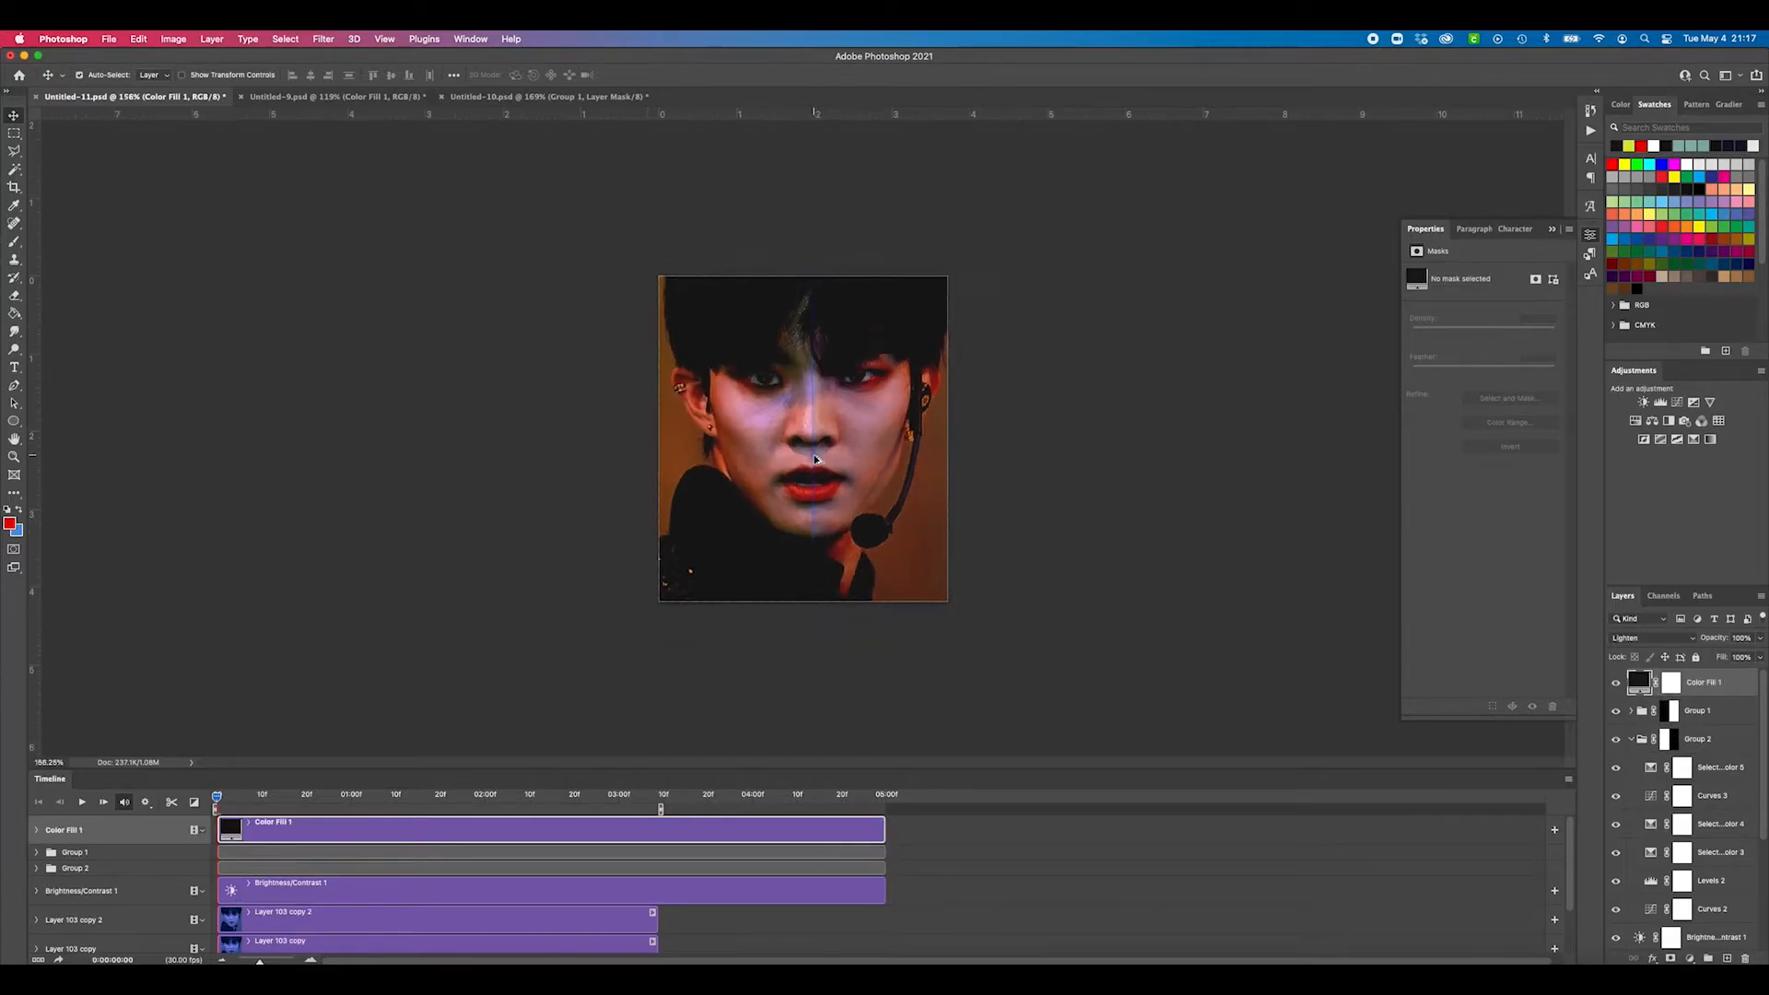
{"action": "left_click", "coordinate": [1632, 740]}
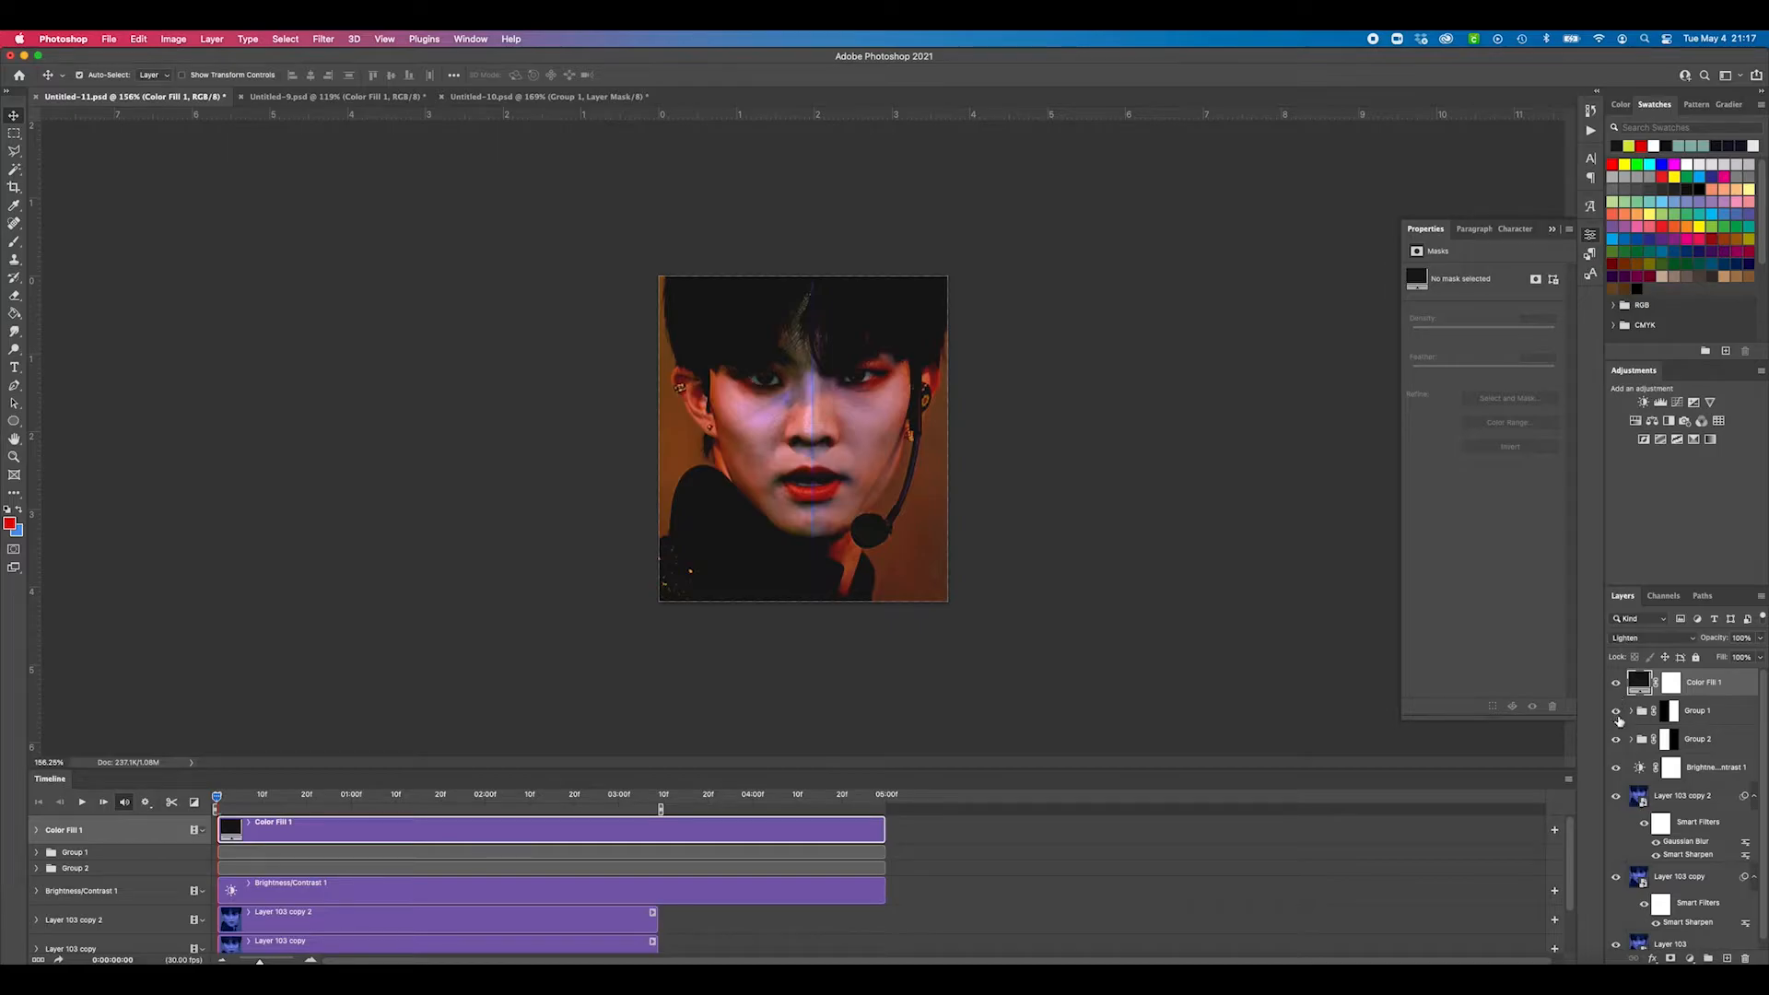
{"action": "left_click", "coordinate": [1615, 711]}
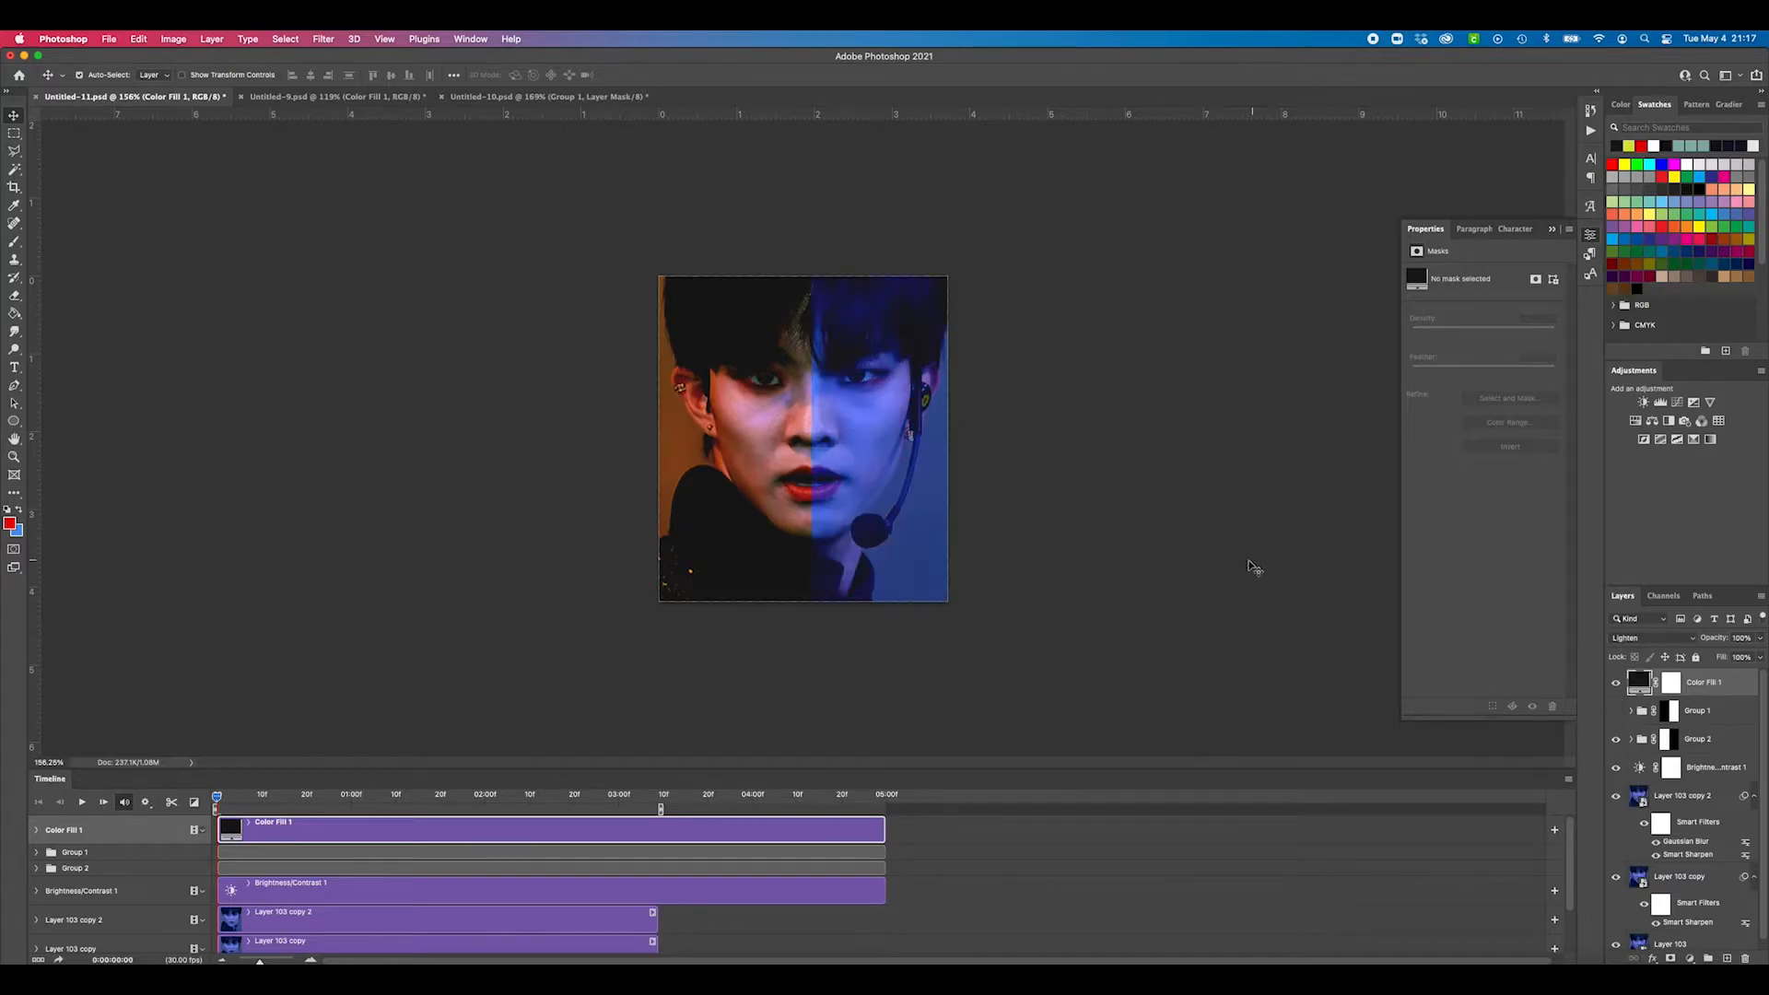
Step: Switch to Untitled-9.psd and hide Group 1 to inspect the original orange-lit image
{"action": "left_click", "coordinate": [334, 96]}
{"action": "scroll", "coordinate": [852, 347], "scroll_direction": "up", "scroll_amount": 2}
{"action": "scroll", "coordinate": [853, 347], "scroll_direction": "down", "scroll_amount": 2}
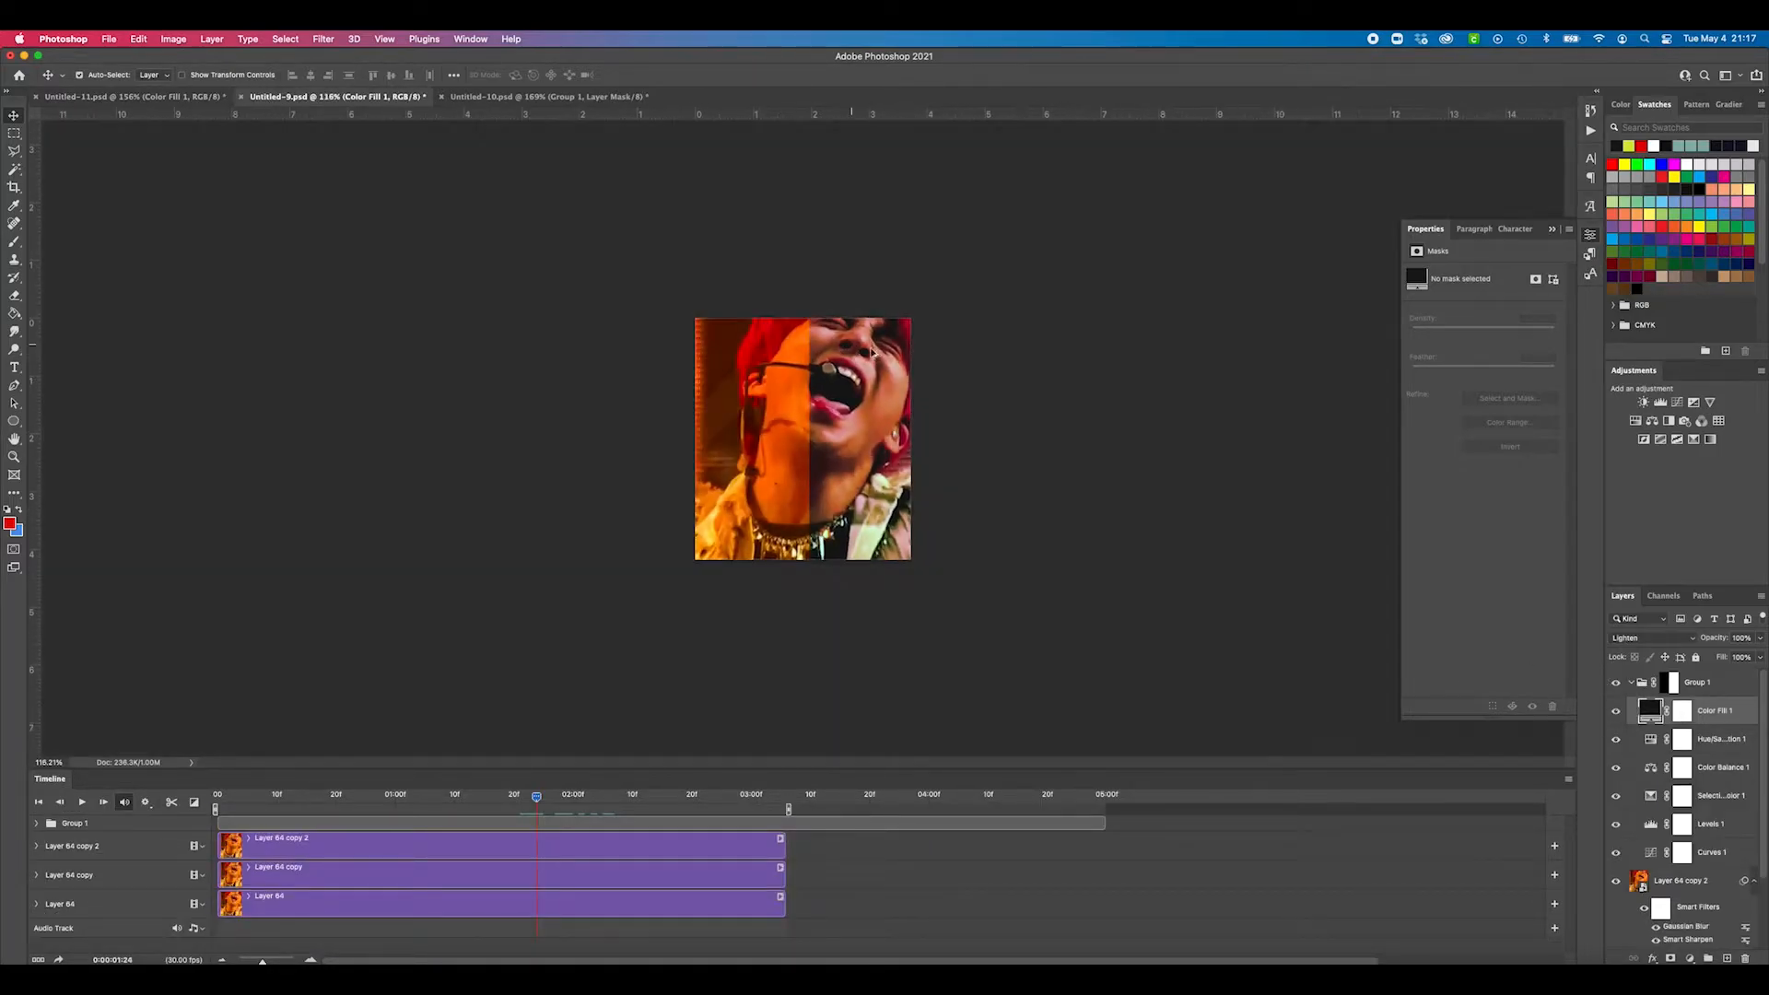
{"action": "left_click", "coordinate": [1631, 682]}
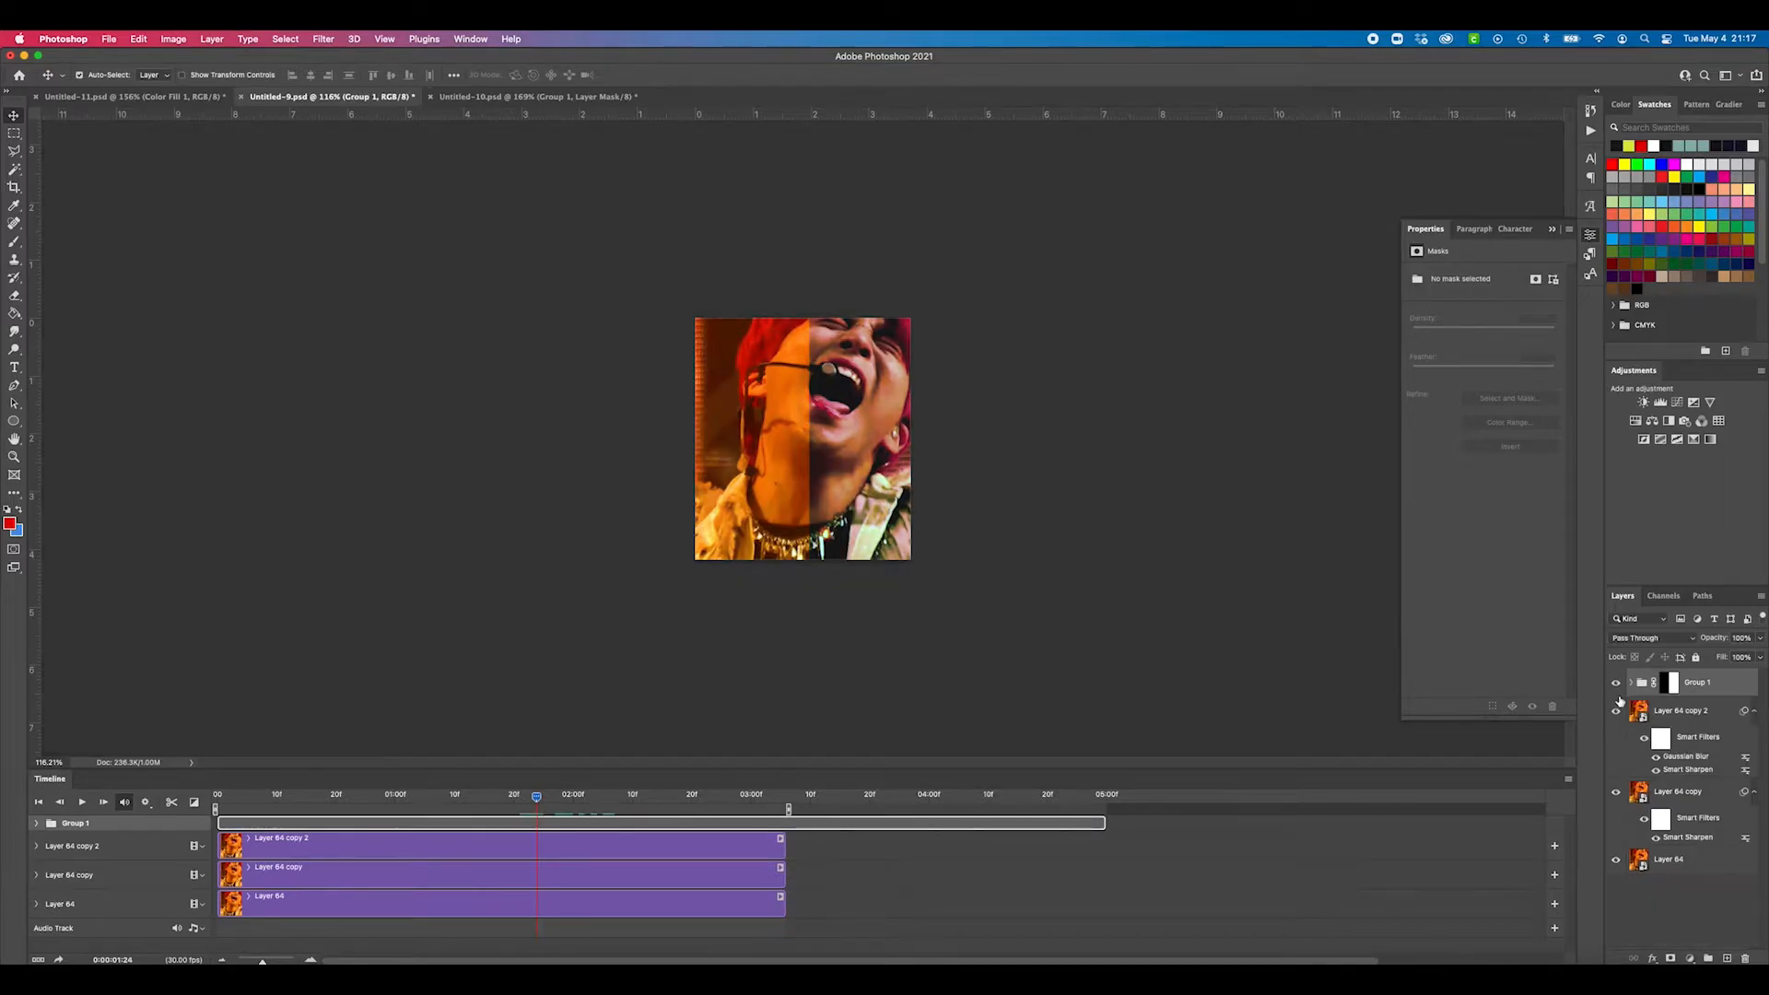
{"action": "left_click", "coordinate": [1615, 681]}
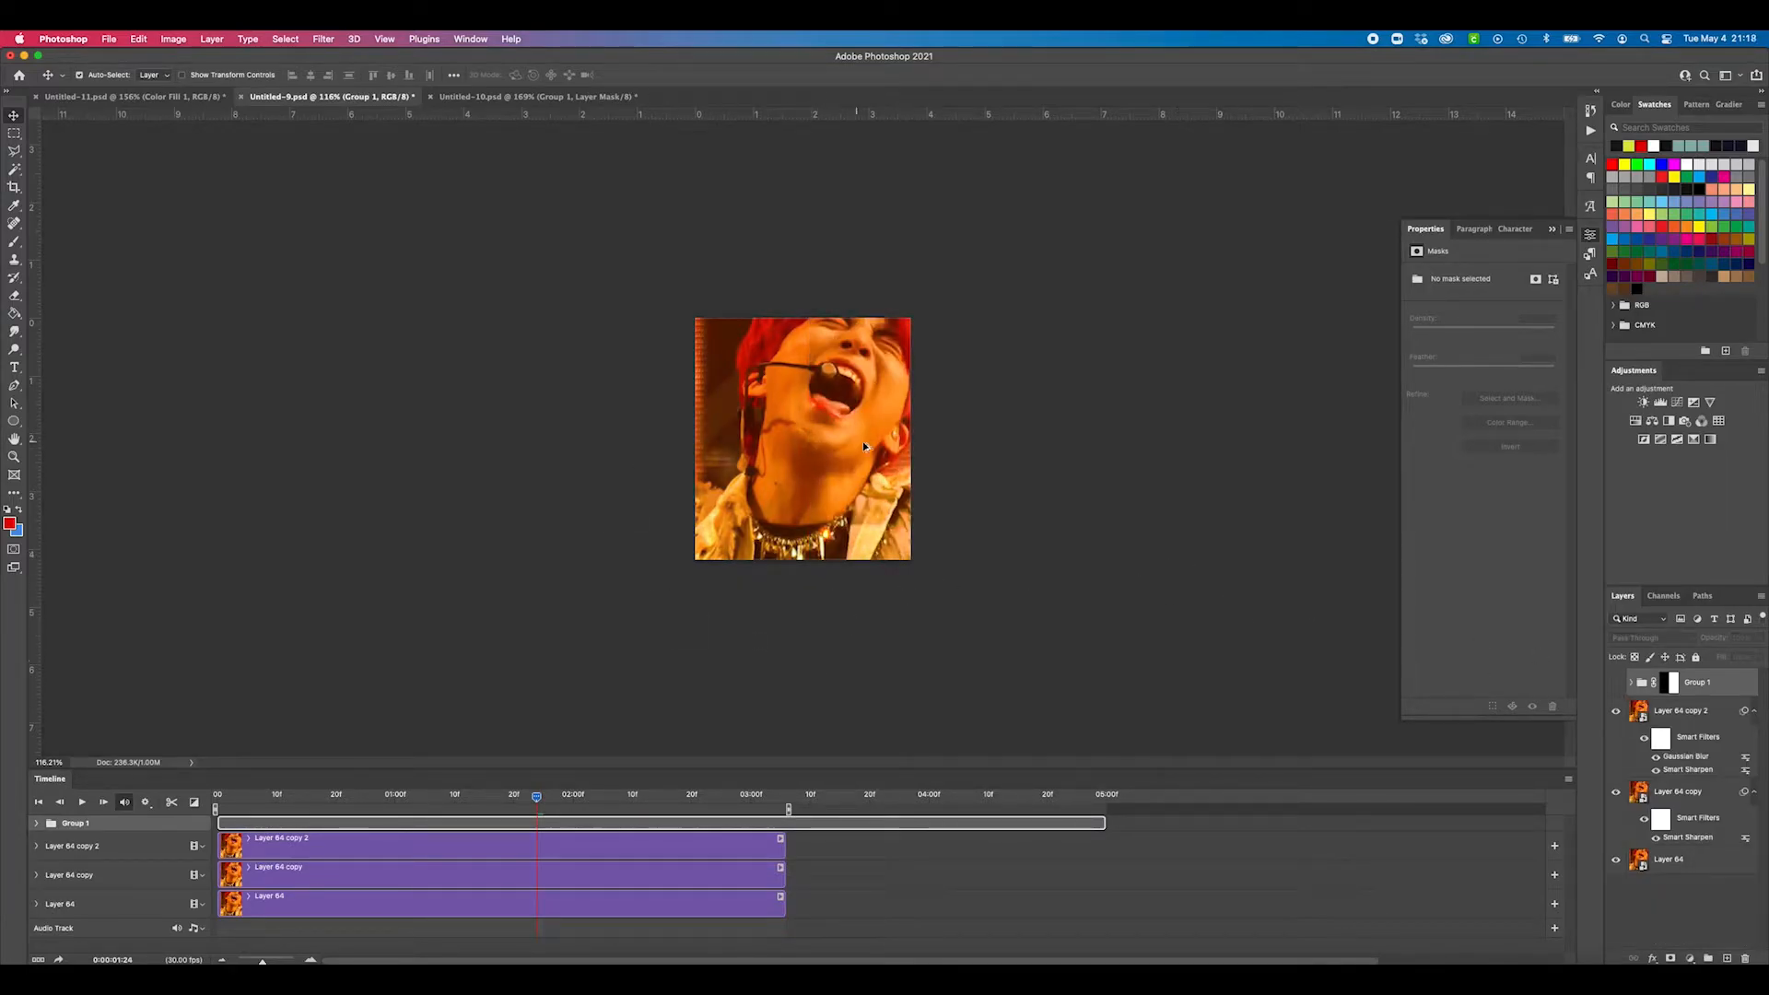
{"action": "scroll", "coordinate": [866, 439], "scroll_direction": "up", "scroll_amount": 3}
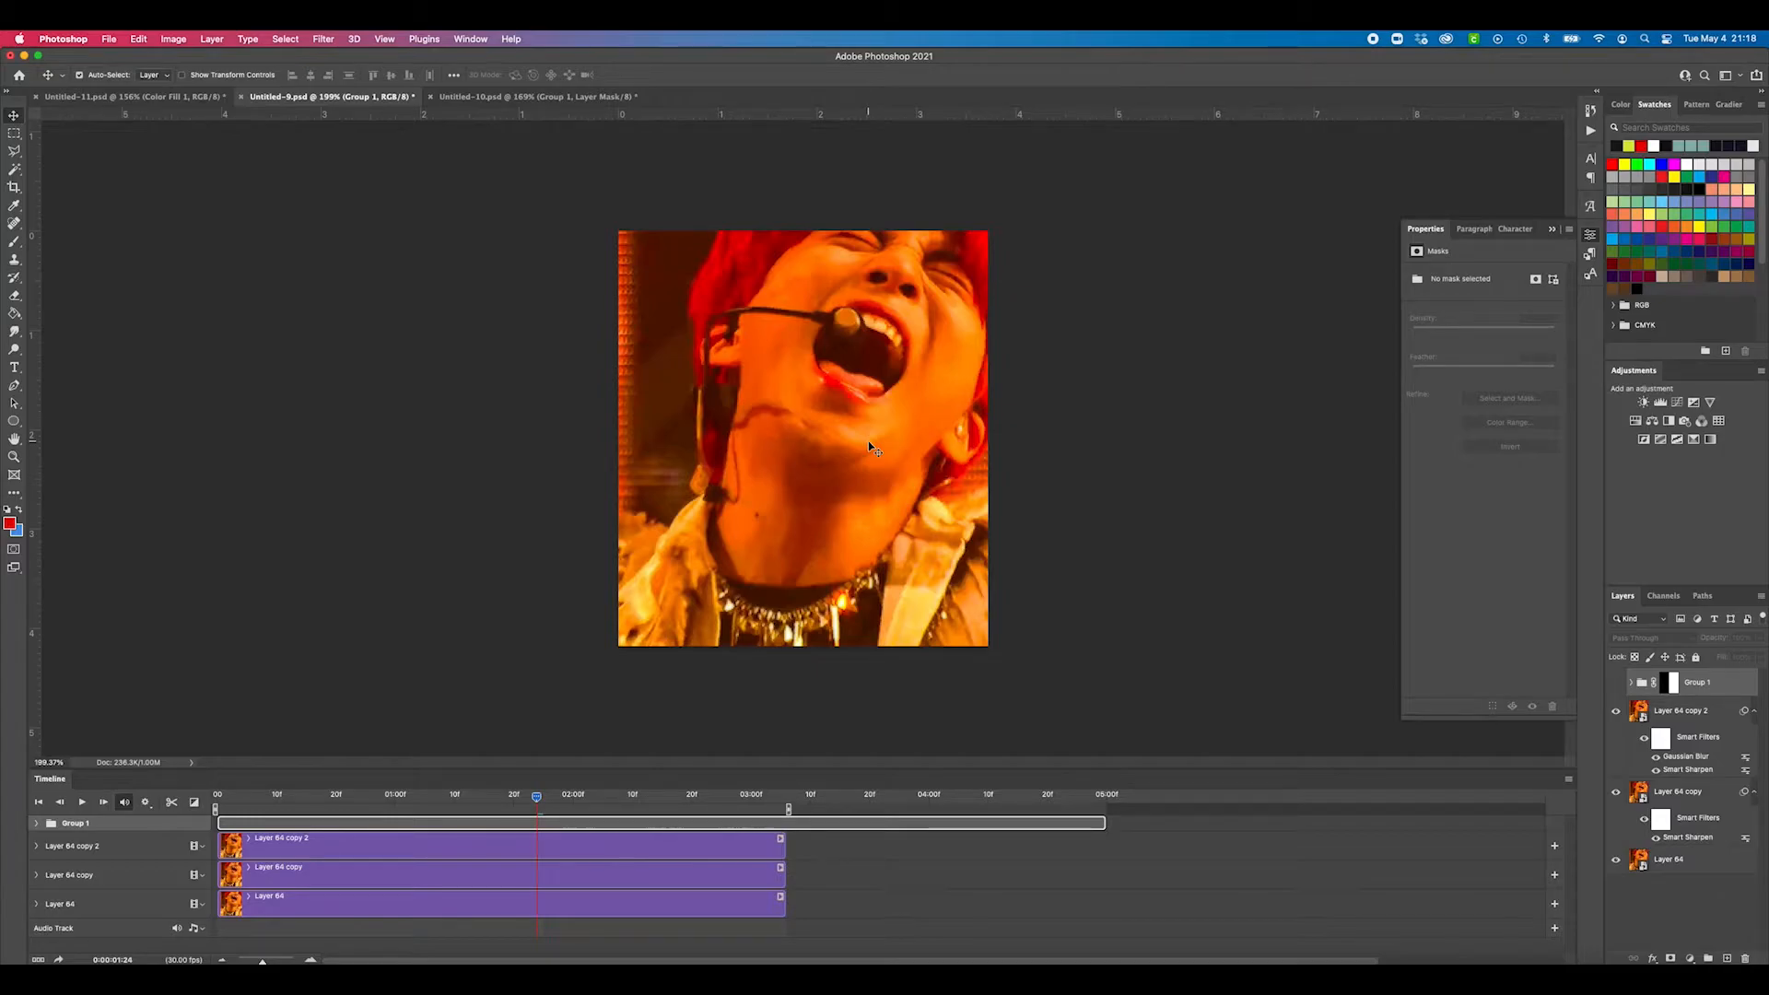
{"action": "scroll", "coordinate": [868, 441], "scroll_direction": "down", "scroll_amount": 3}
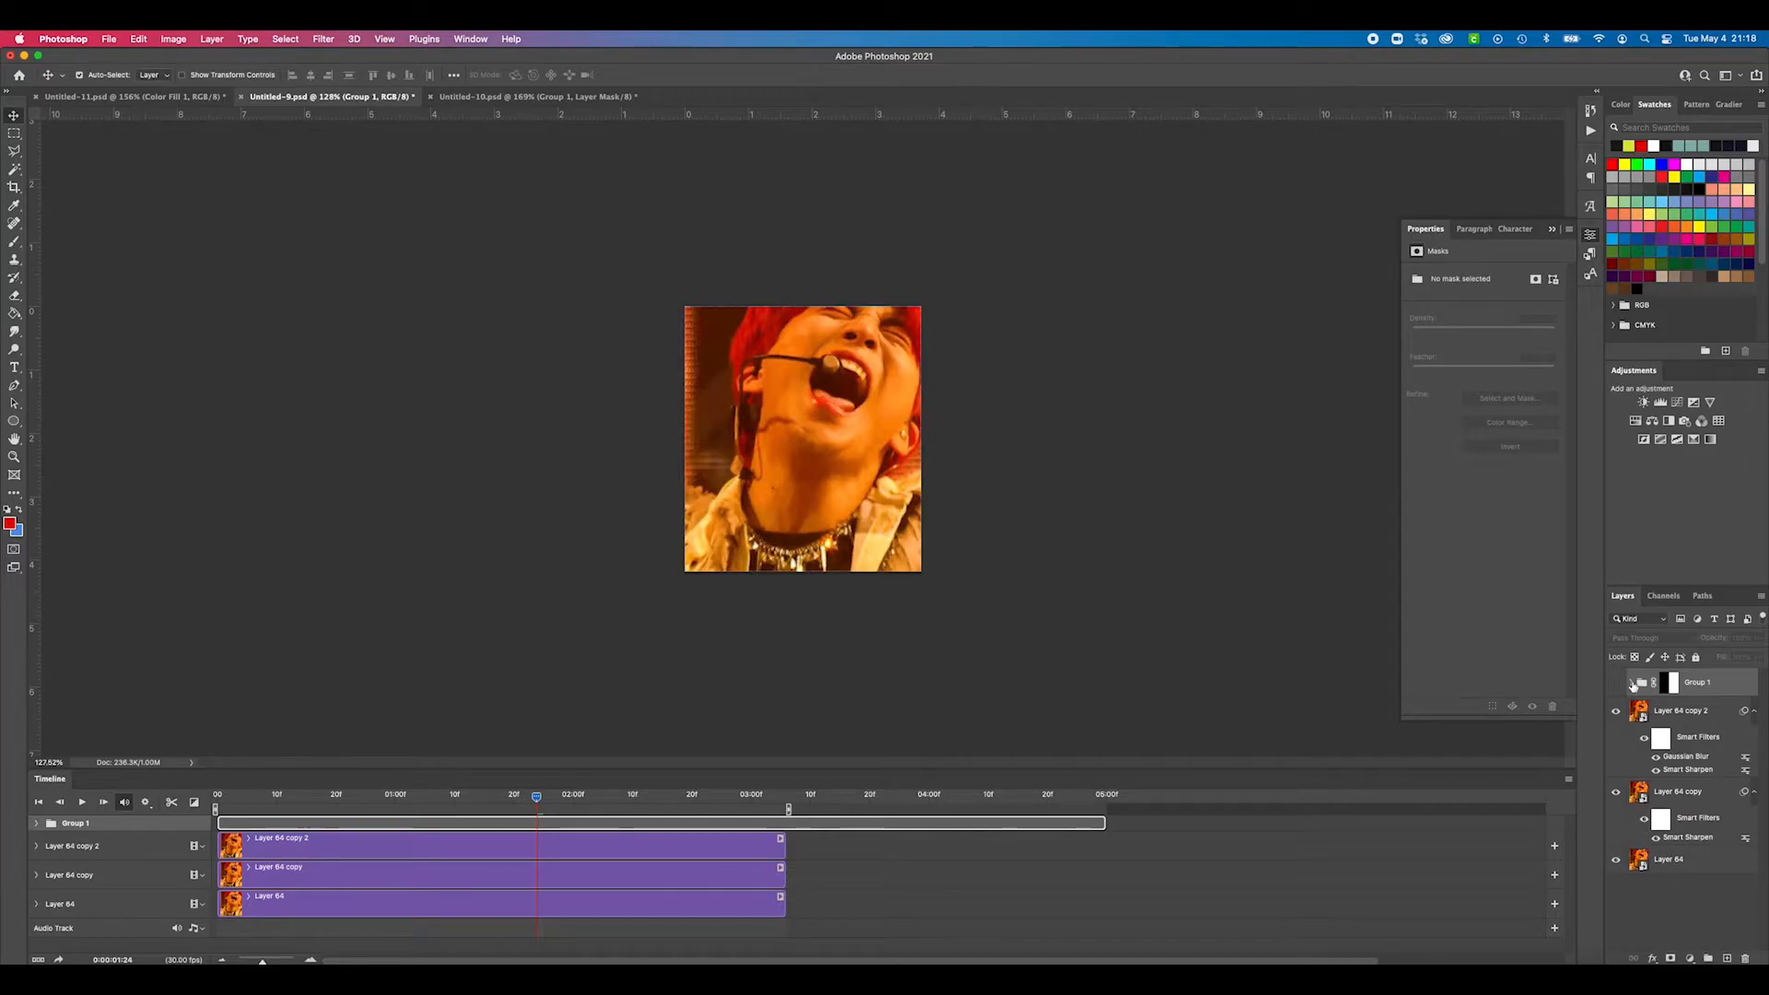
Step: Hide the Curves 1 layer in Group 1 to inspect the uncorrected image, and glance at Untitled-11.psd for comparison
{"action": "left_click", "coordinate": [1632, 684]}
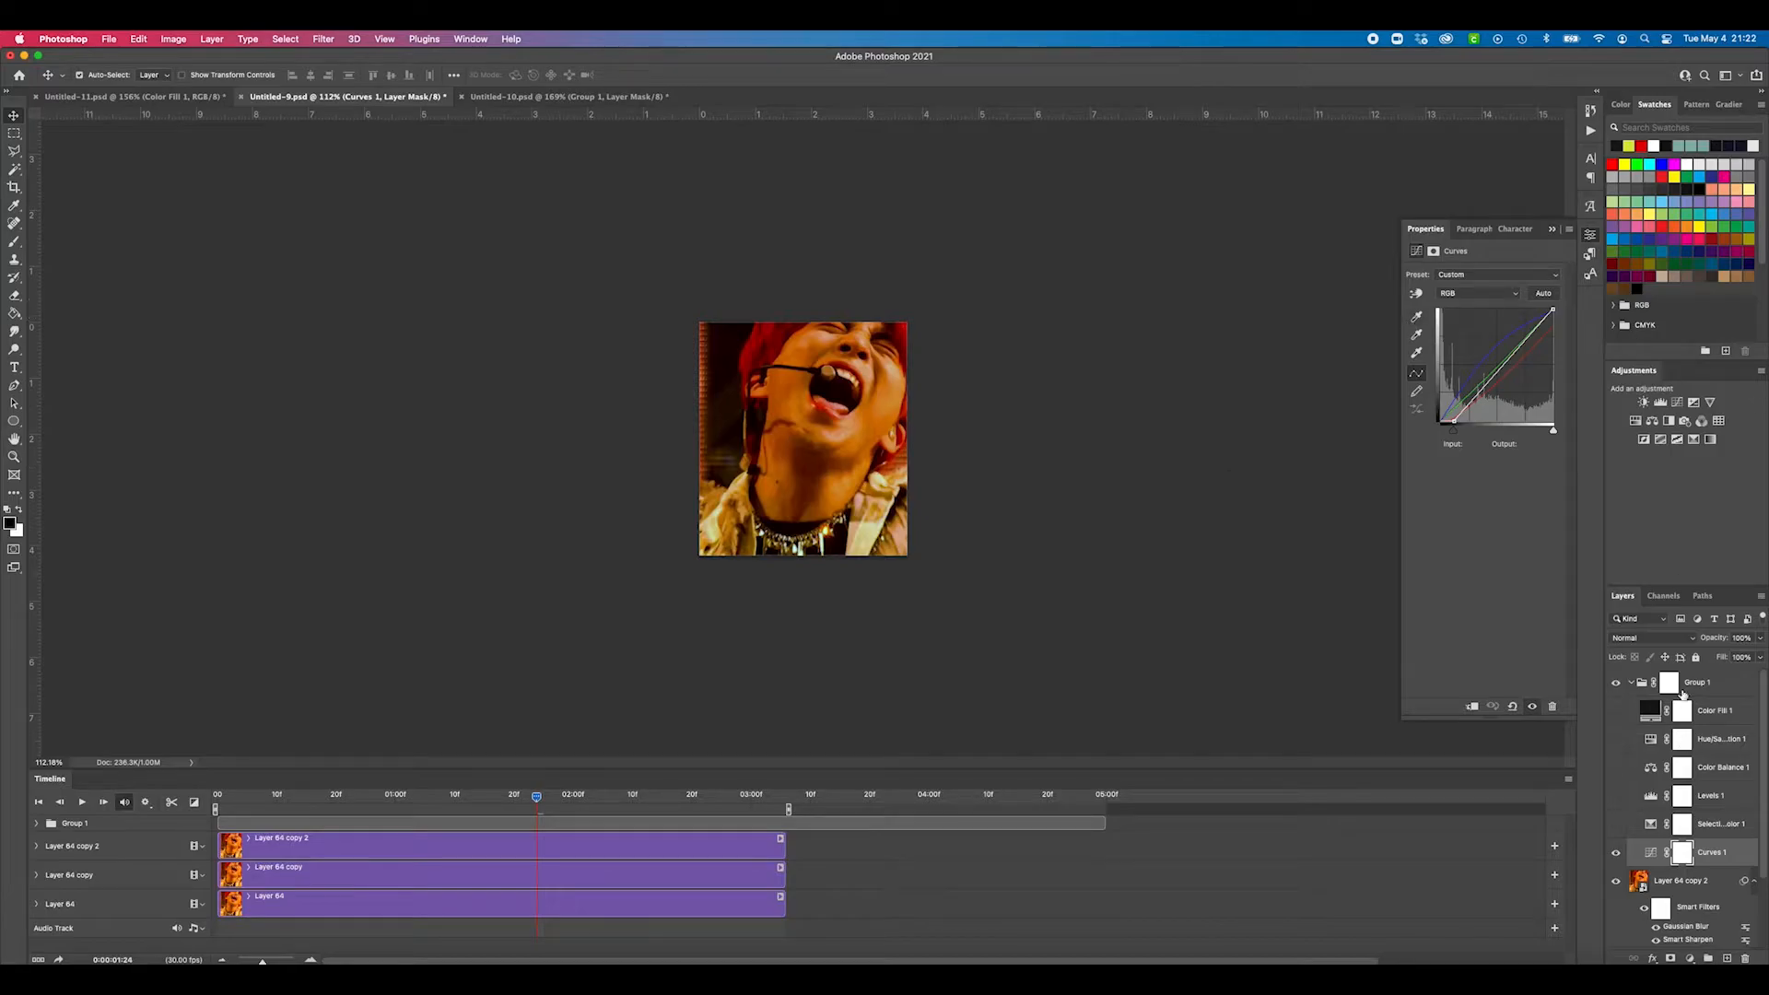
{"action": "left_click", "coordinate": [1615, 852]}
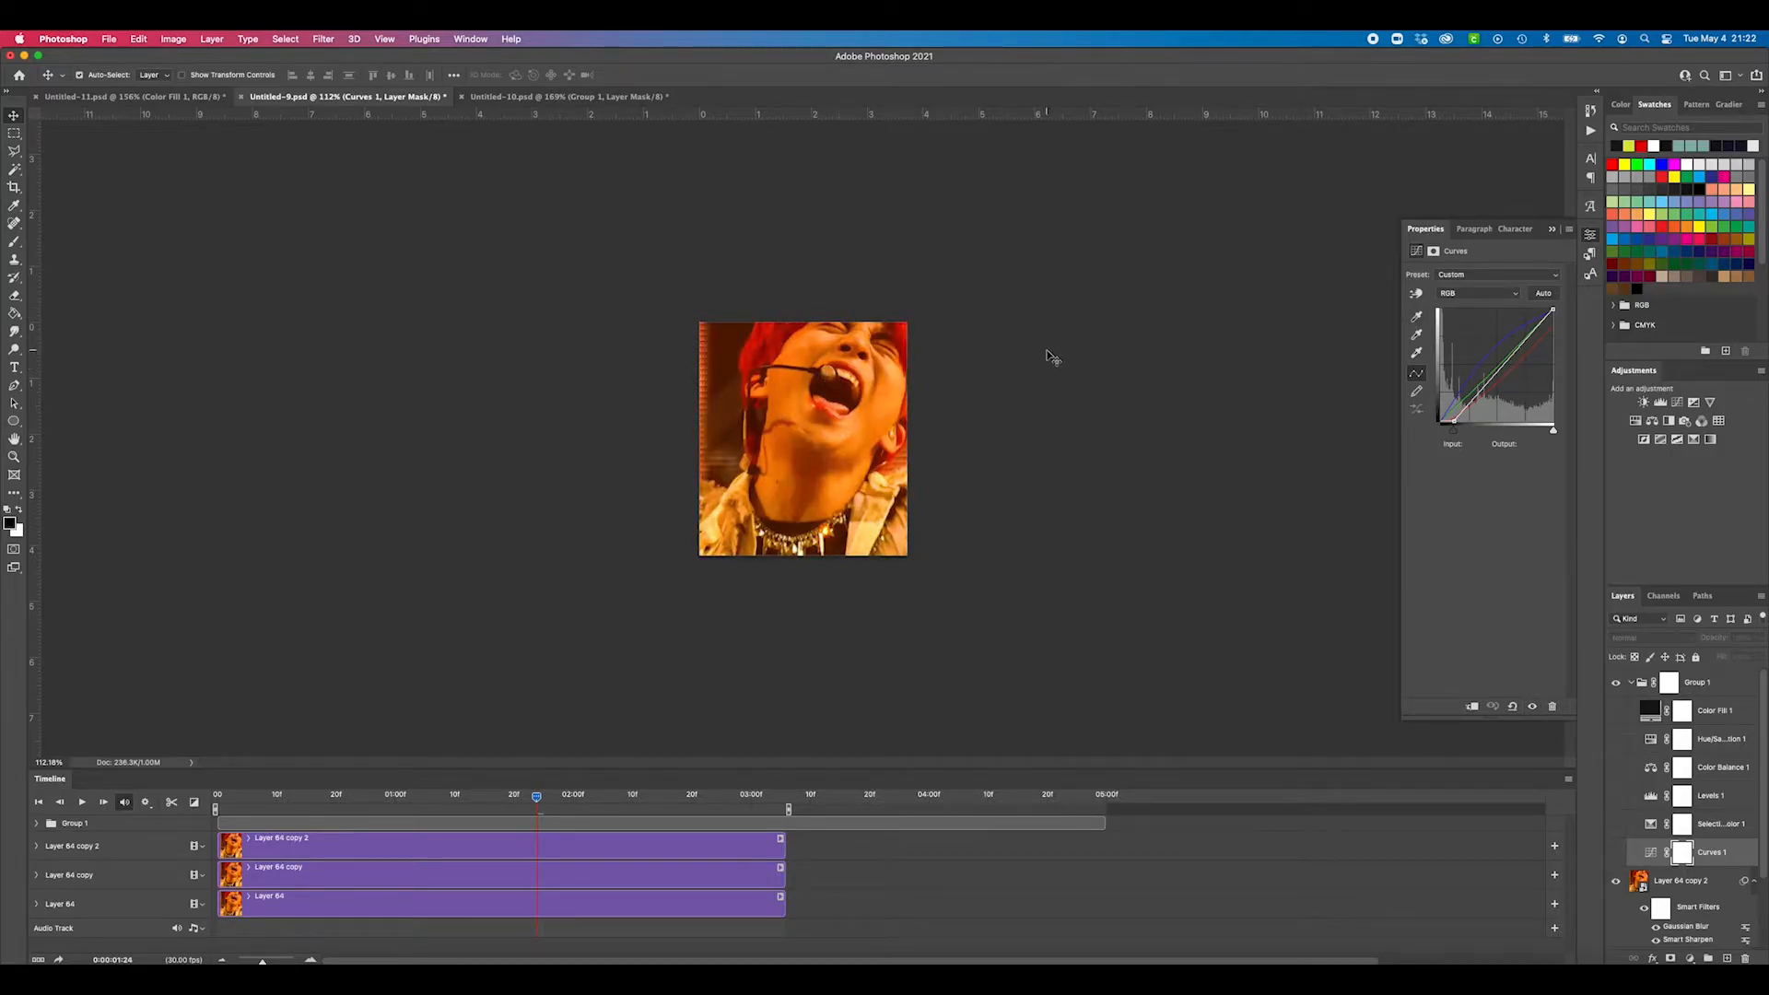
{"action": "left_click", "coordinate": [1552, 228]}
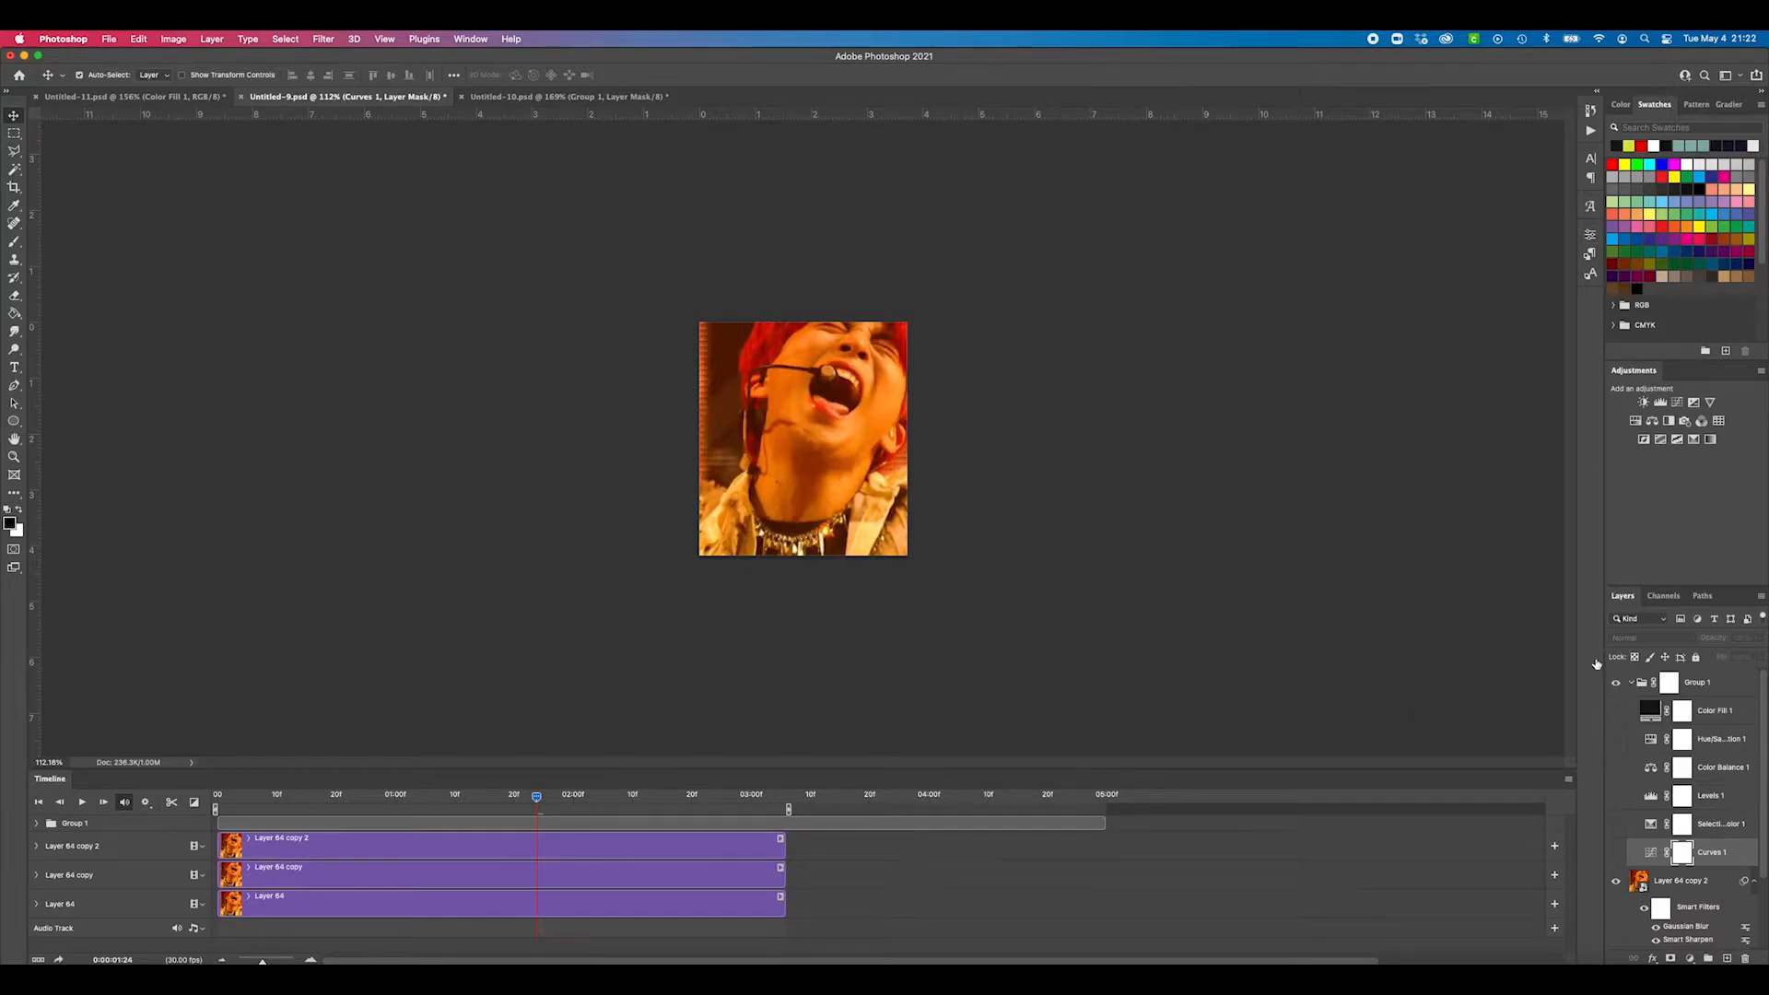
{"action": "left_click", "coordinate": [1631, 683]}
{"action": "scroll", "coordinate": [824, 413], "scroll_direction": "up", "scroll_amount": 2}
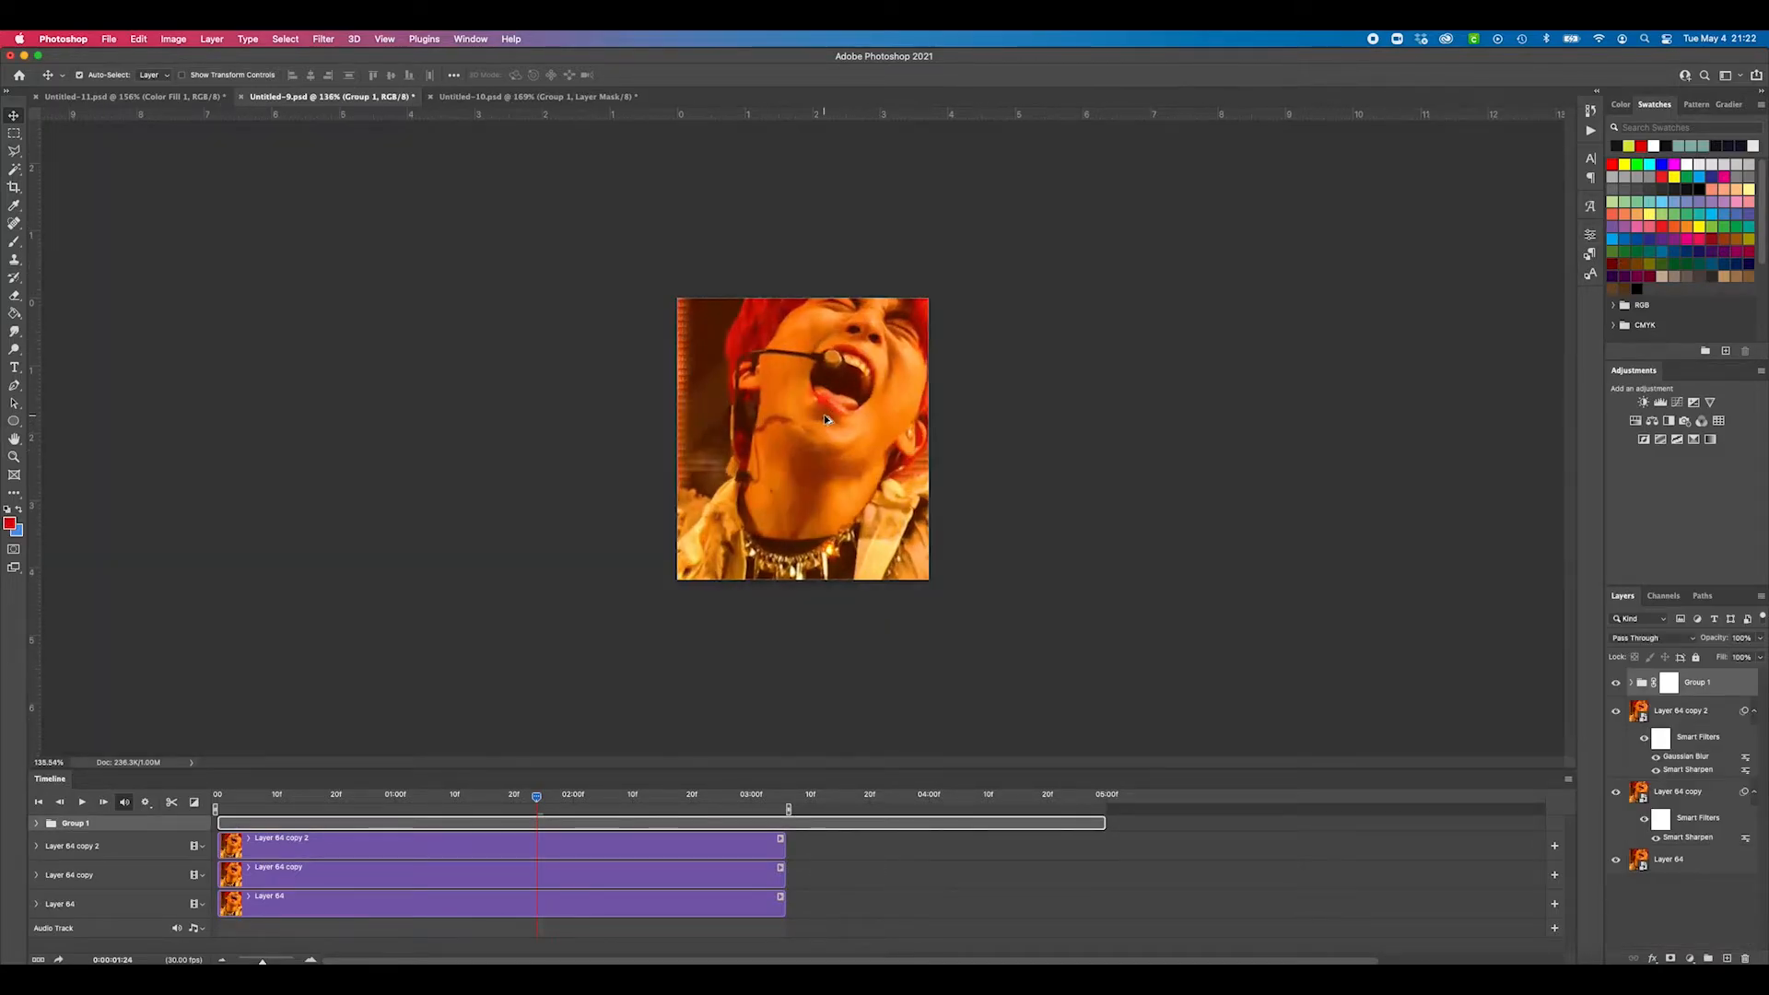
{"action": "left_click", "coordinate": [1631, 683]}
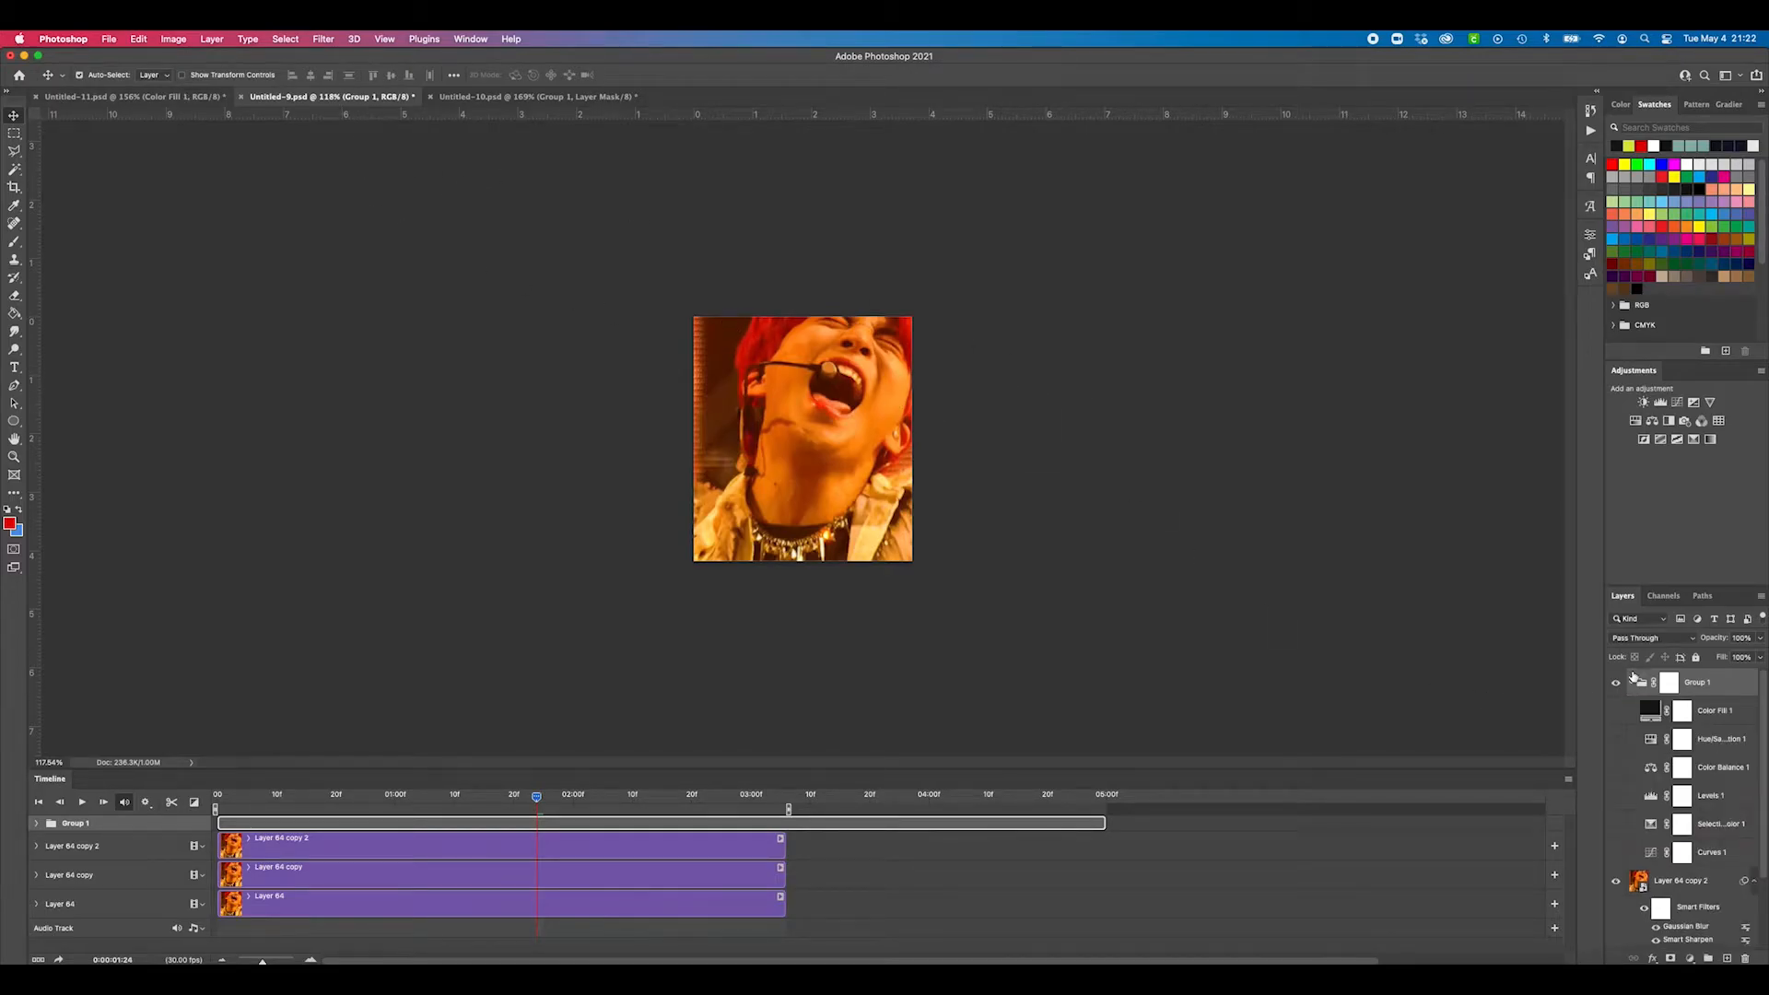
{"action": "left_click", "coordinate": [117, 103]}
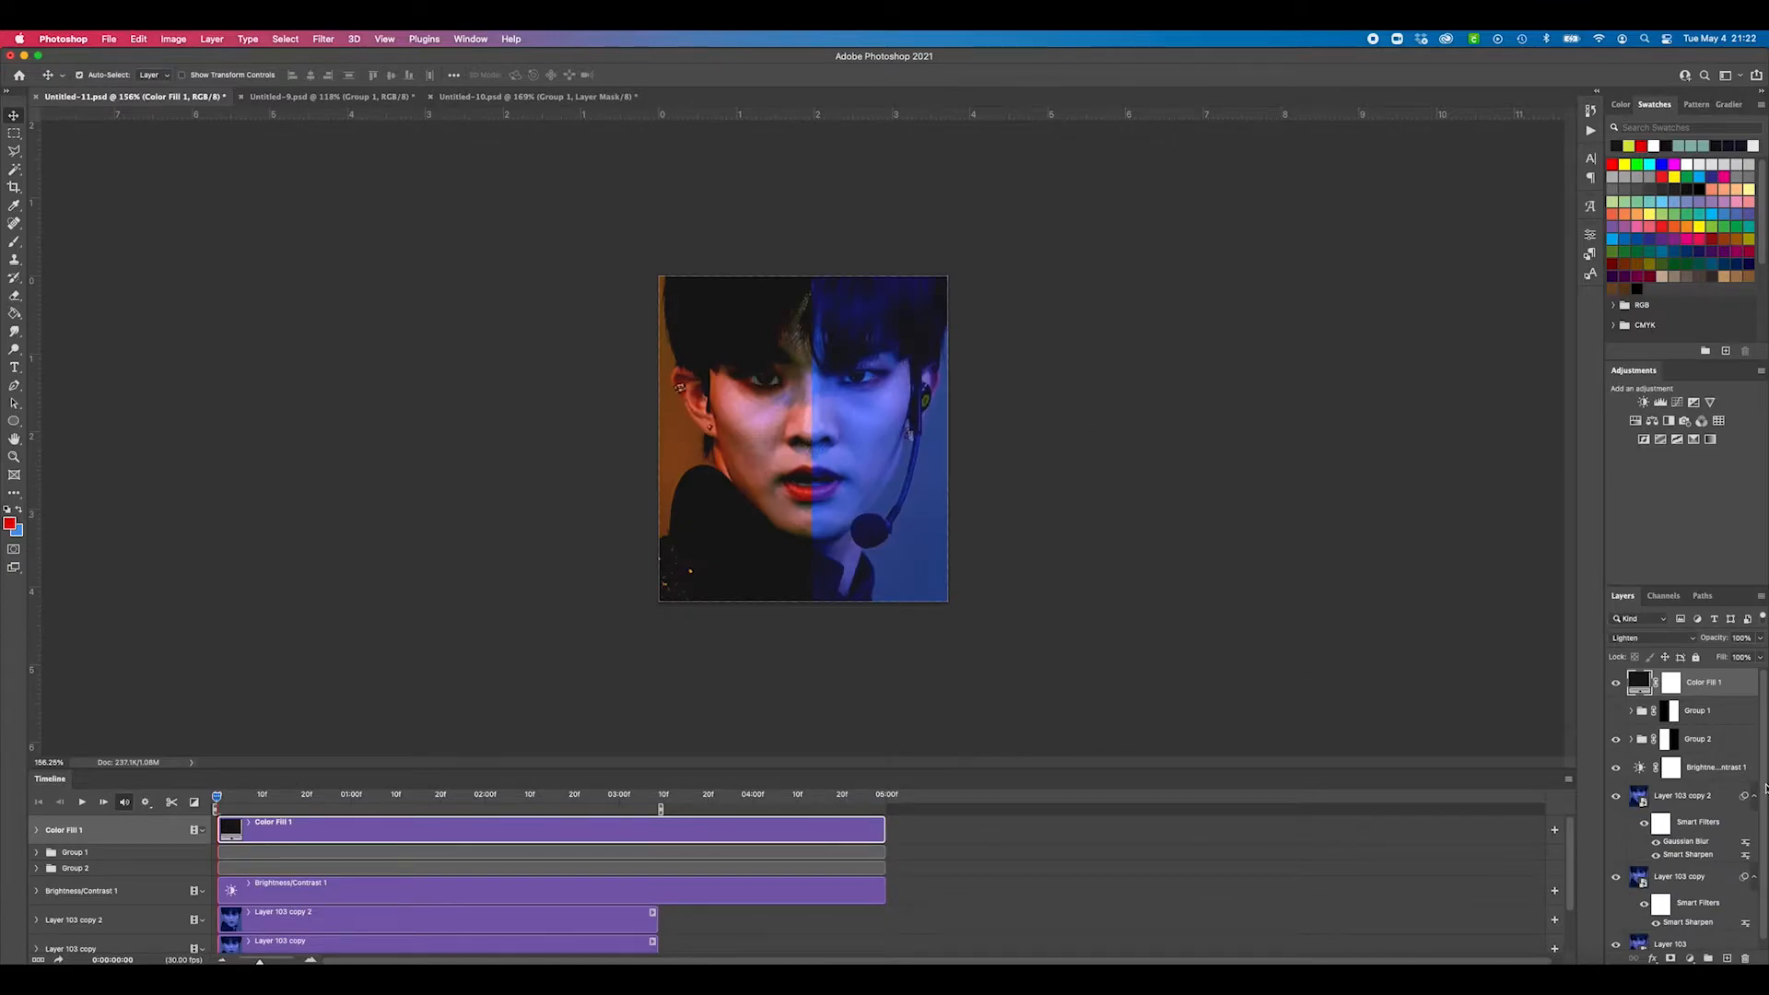
{"action": "left_click", "coordinate": [361, 96]}
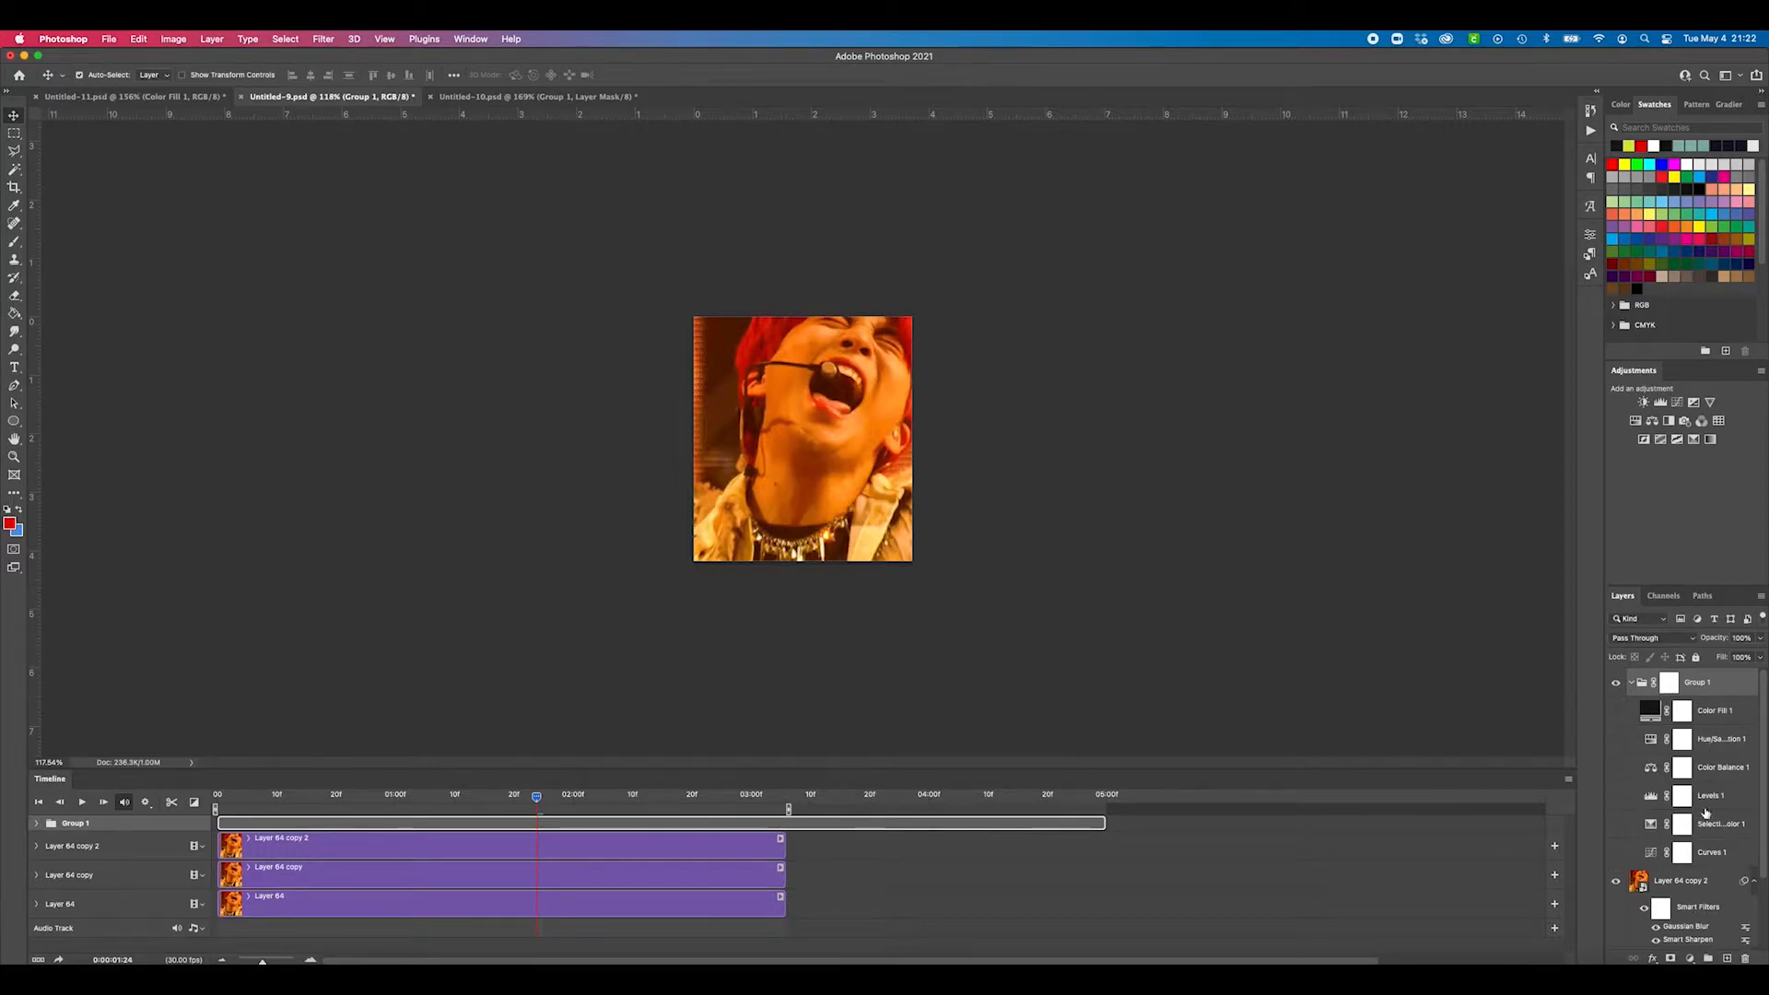
Step: Show the Curves 1 layer in Group 1, open its curve settings, and toggle it to compare before and after
{"action": "left_click", "coordinate": [1615, 852]}
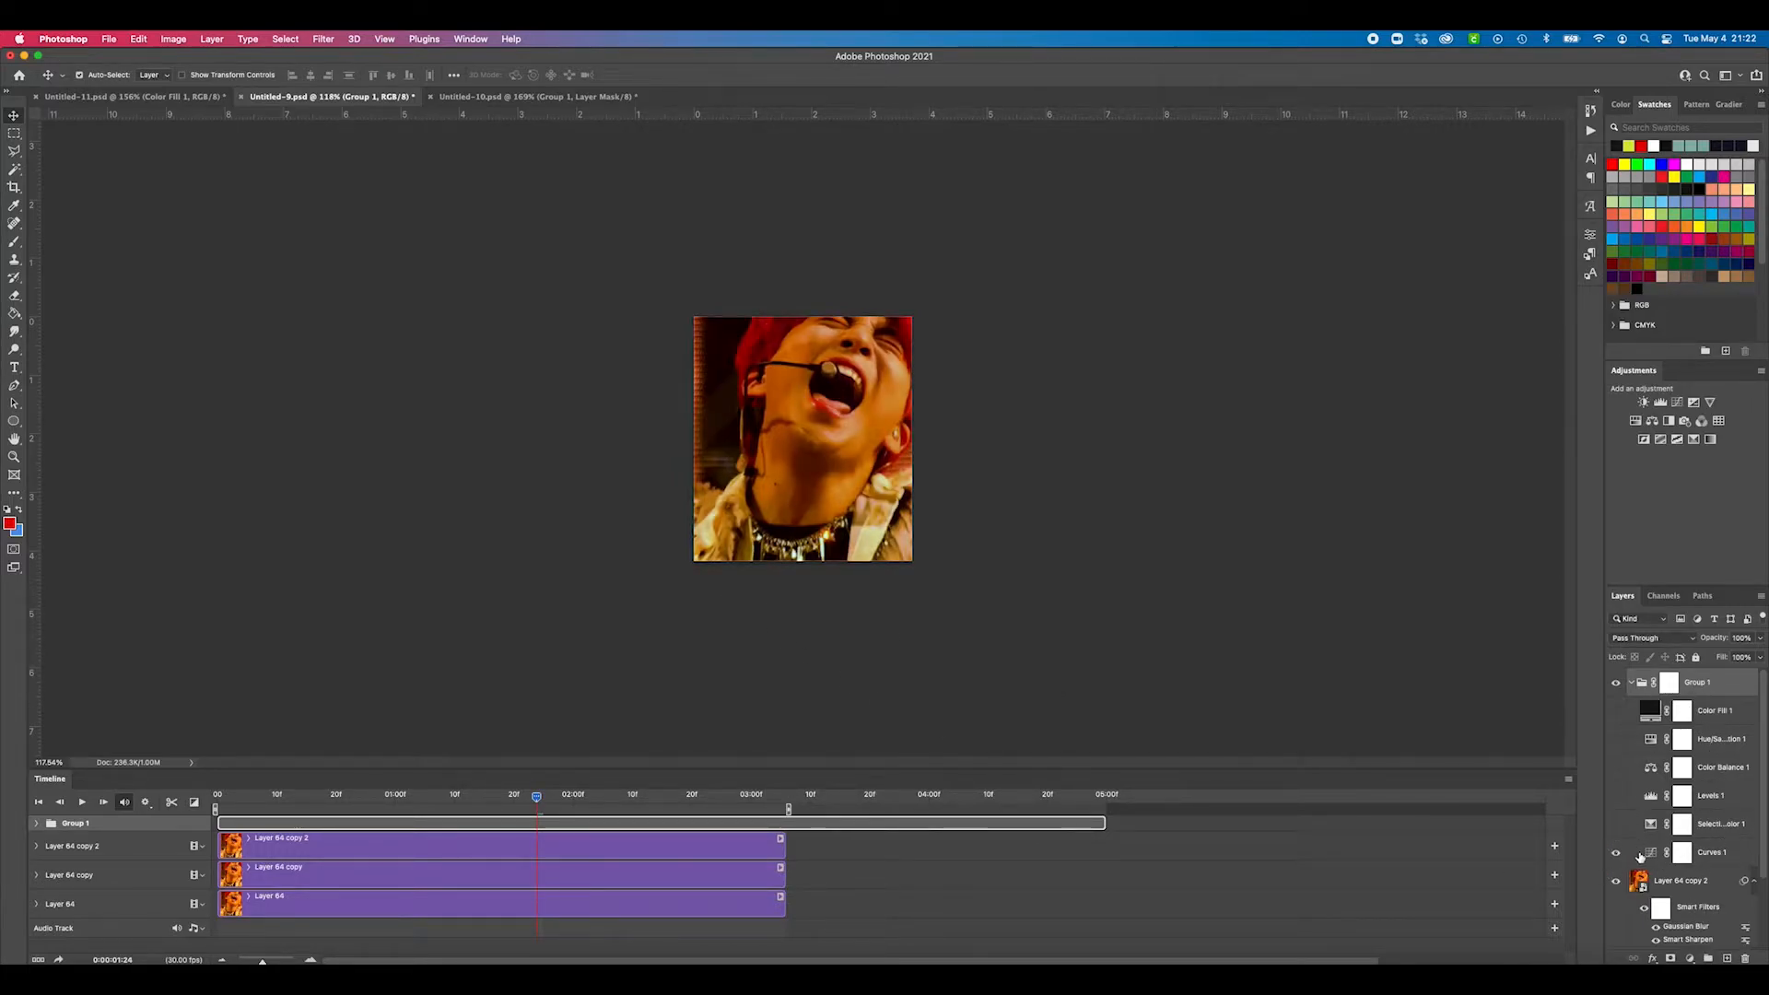
{"action": "double_click", "coordinate": [1650, 853]}
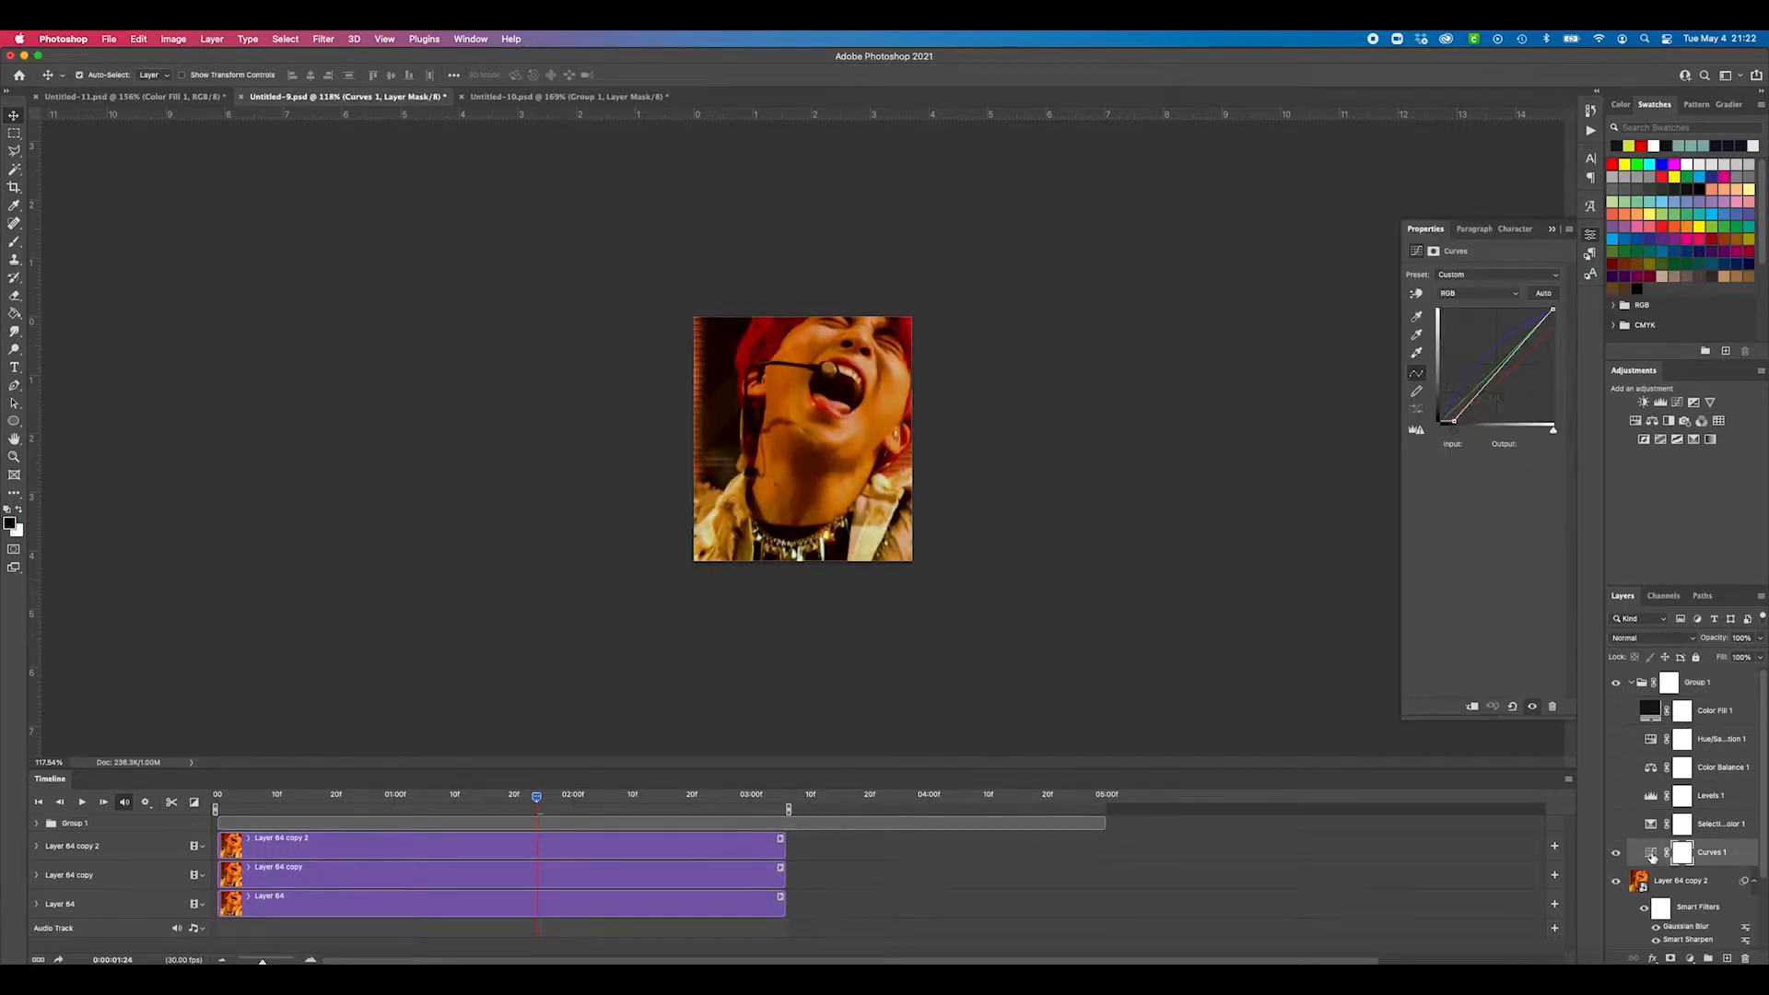
{"action": "left_click", "coordinate": [1467, 294]}
{"action": "left_click", "coordinate": [1468, 293]}
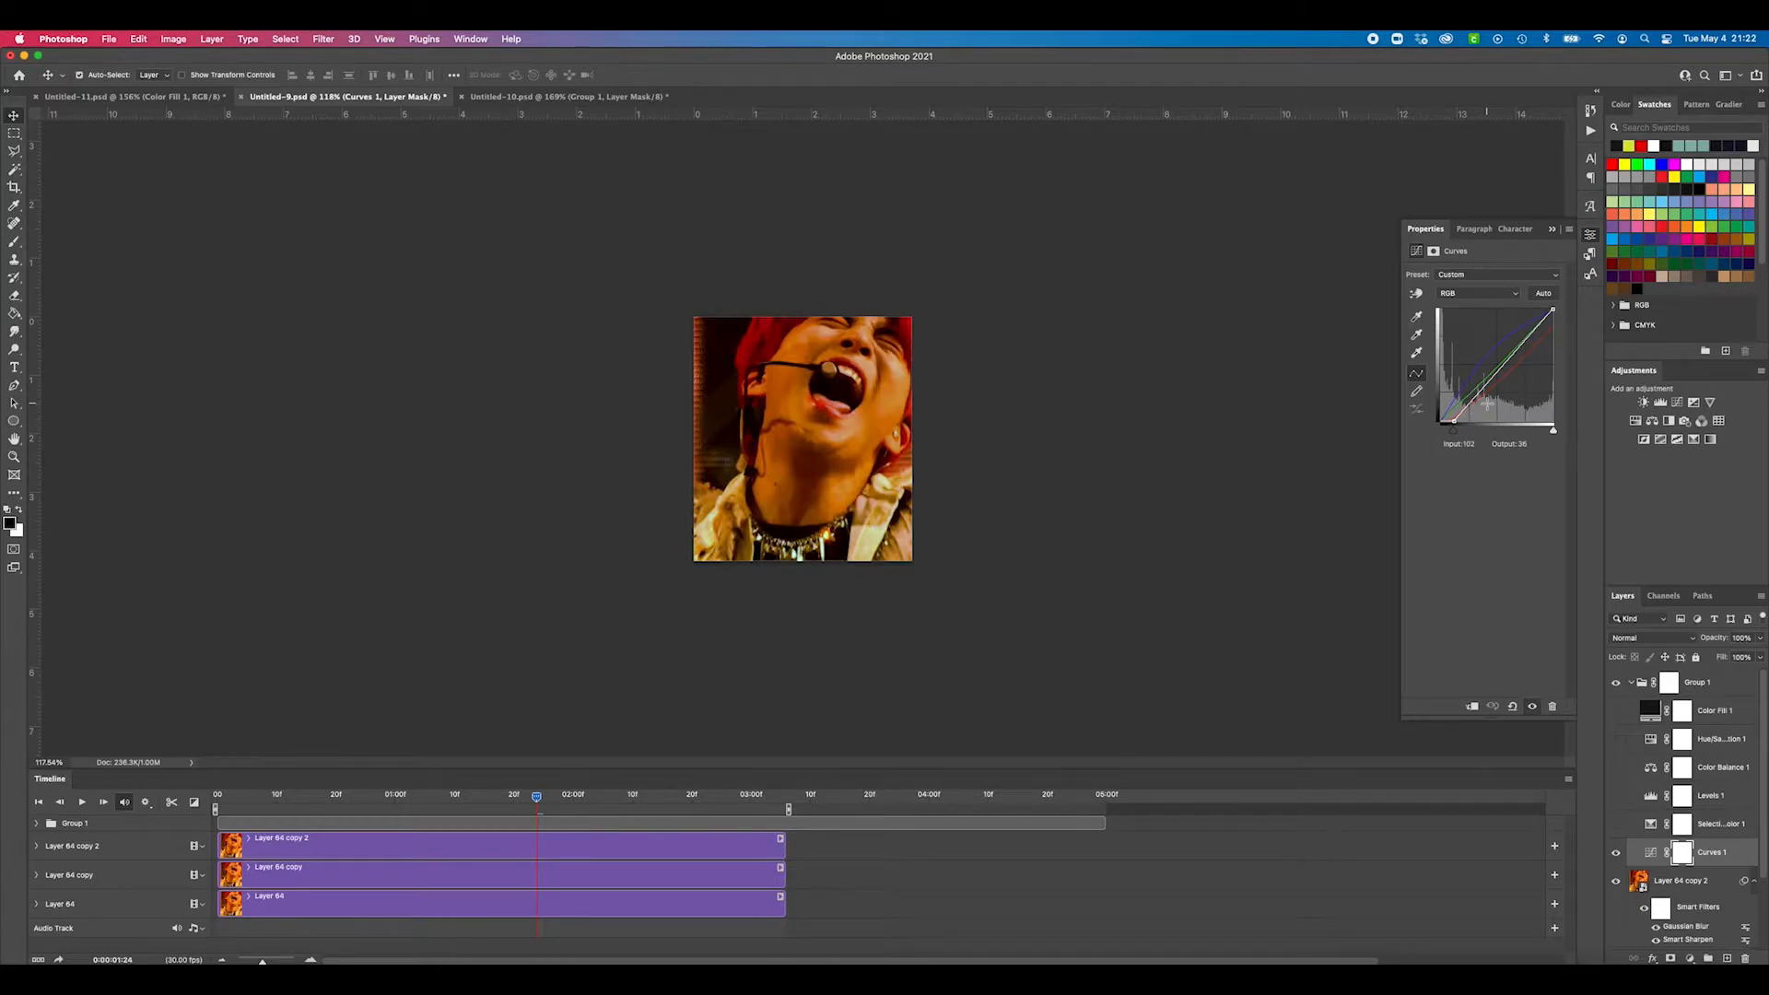
{"action": "left_click", "coordinate": [1614, 854]}
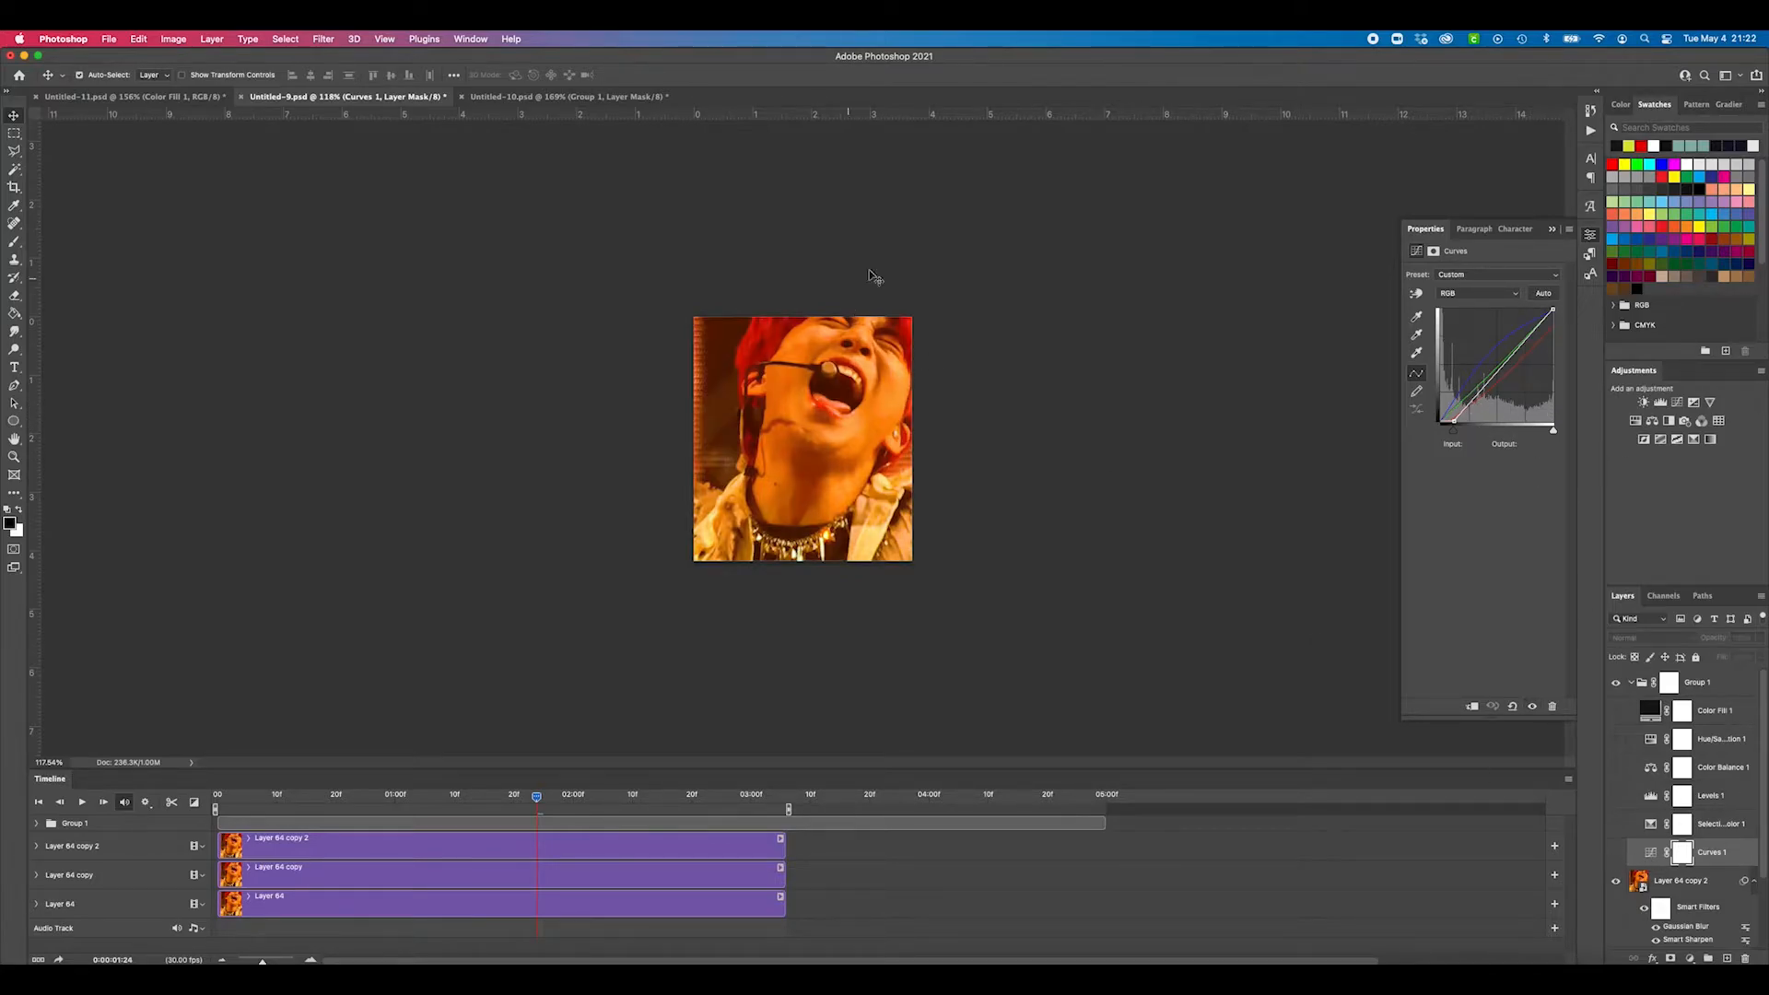
{"action": "left_click", "coordinate": [1614, 854]}
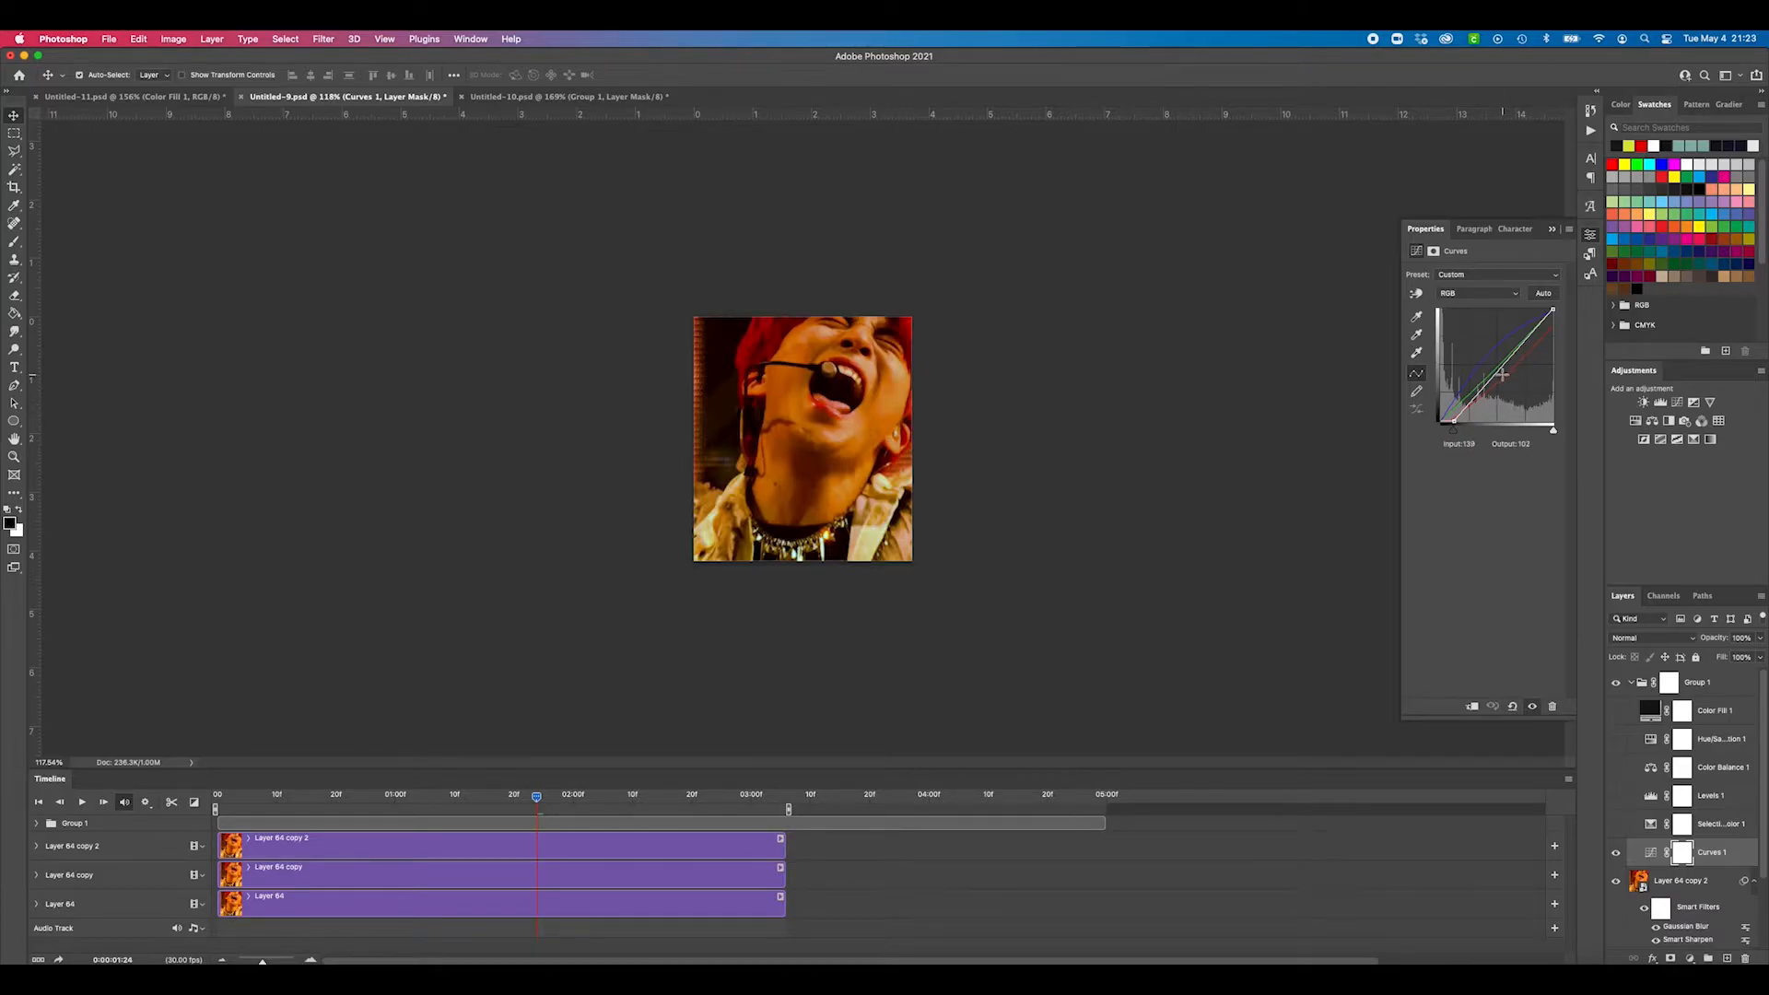
Step: Review the Red, Green and Blue channel curves of the Curves 1 adjustment in turn
{"action": "left_click", "coordinate": [1468, 293]}
{"action": "left_click", "coordinate": [1469, 310]}
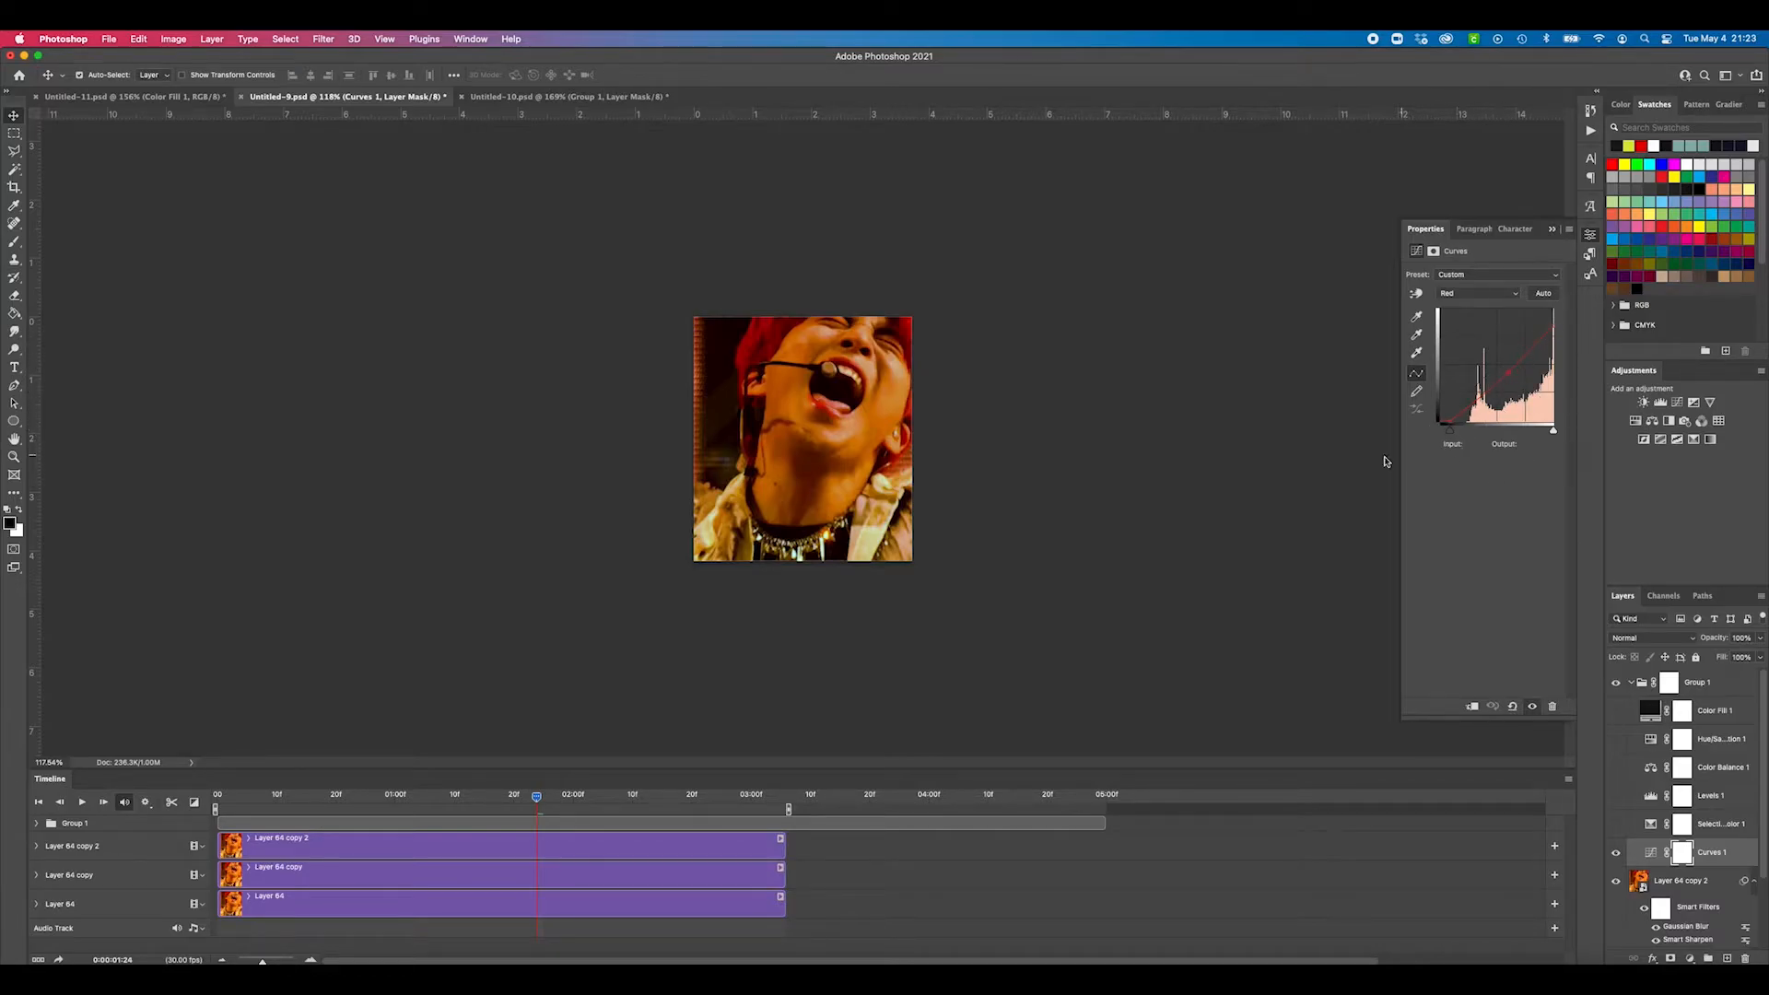
{"action": "left_click", "coordinate": [1465, 294]}
{"action": "left_click", "coordinate": [1467, 313]}
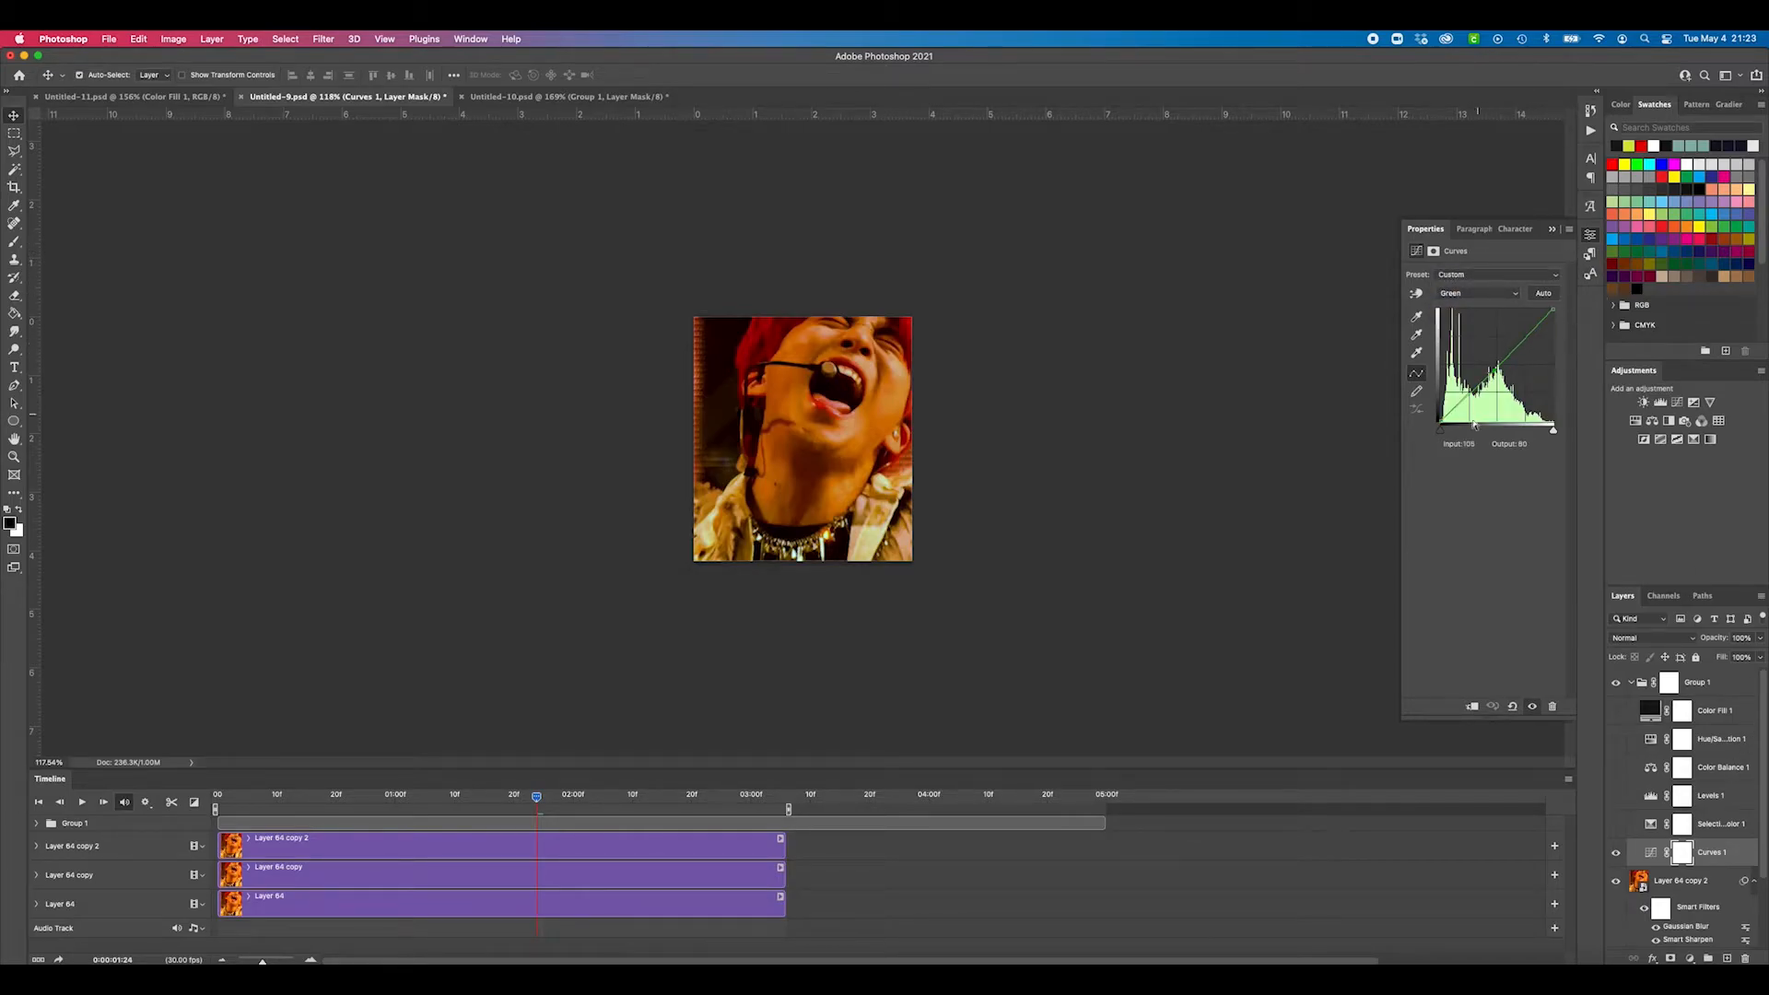
{"action": "left_click", "coordinate": [1473, 293]}
{"action": "left_click", "coordinate": [1466, 311]}
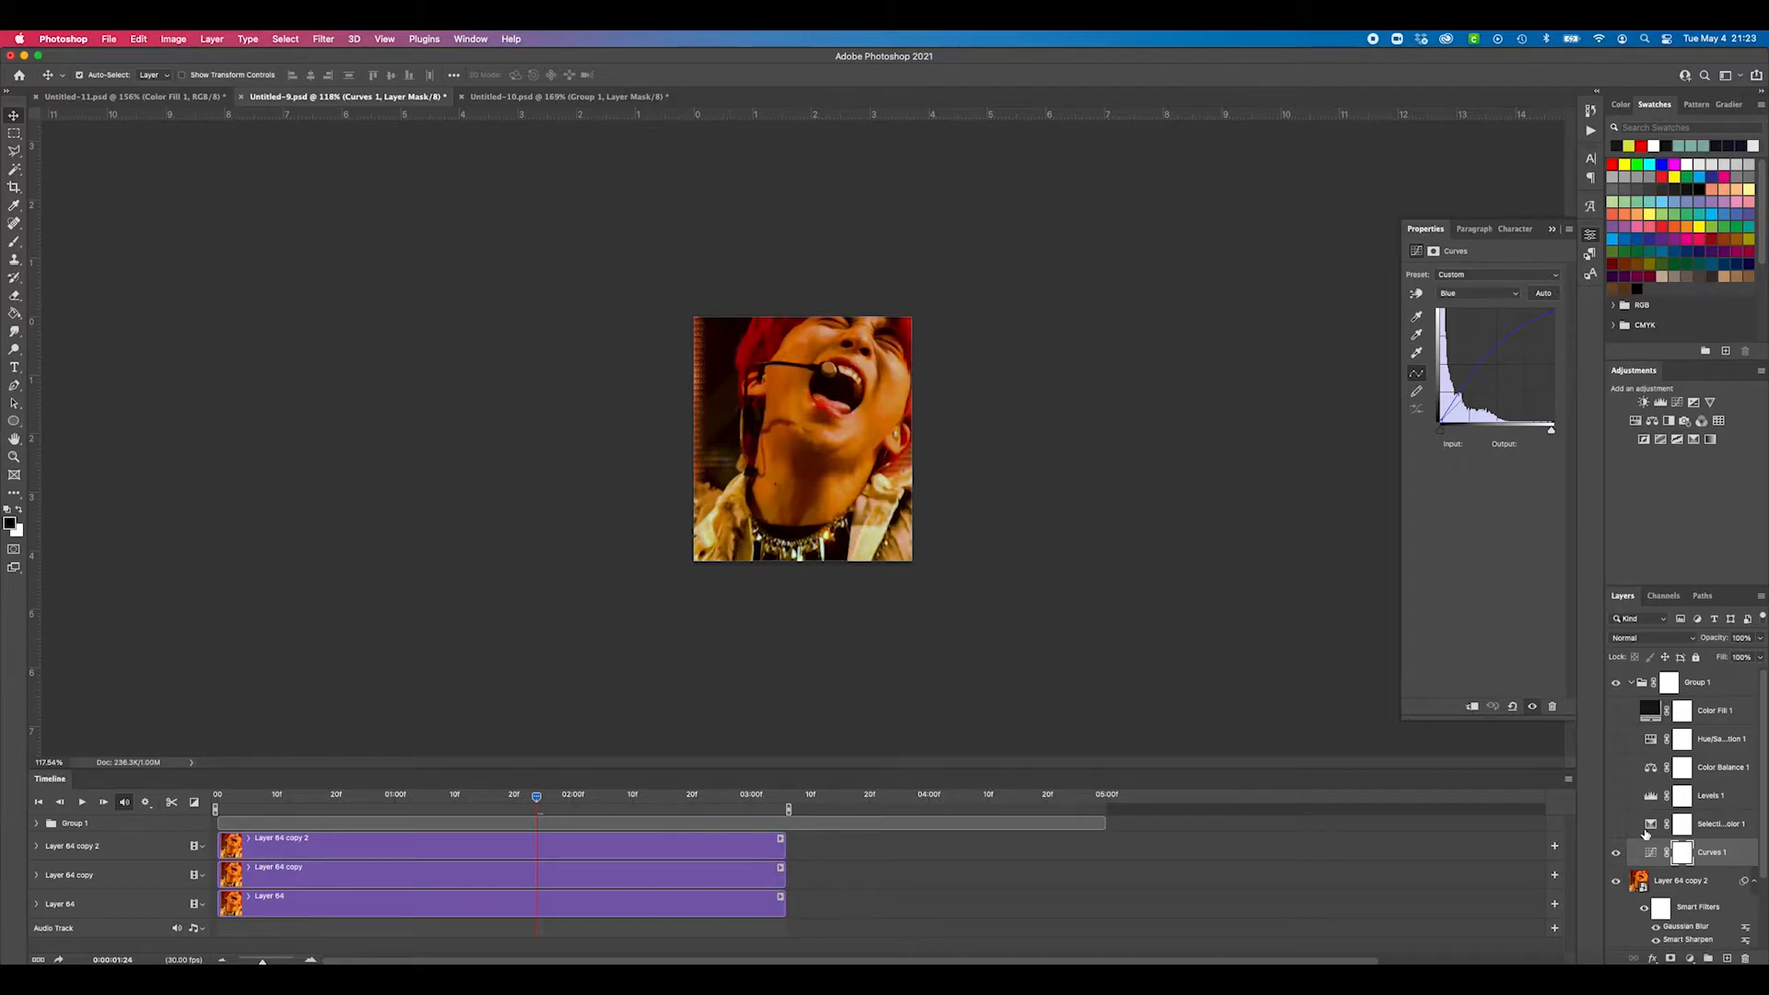
Step: Move the Selective Color 1 layer above Levels 1, then show Levels 1 and open its settings
{"action": "left_click_drag", "start_coordinate": [1675, 822], "coordinate": [1669, 781]}
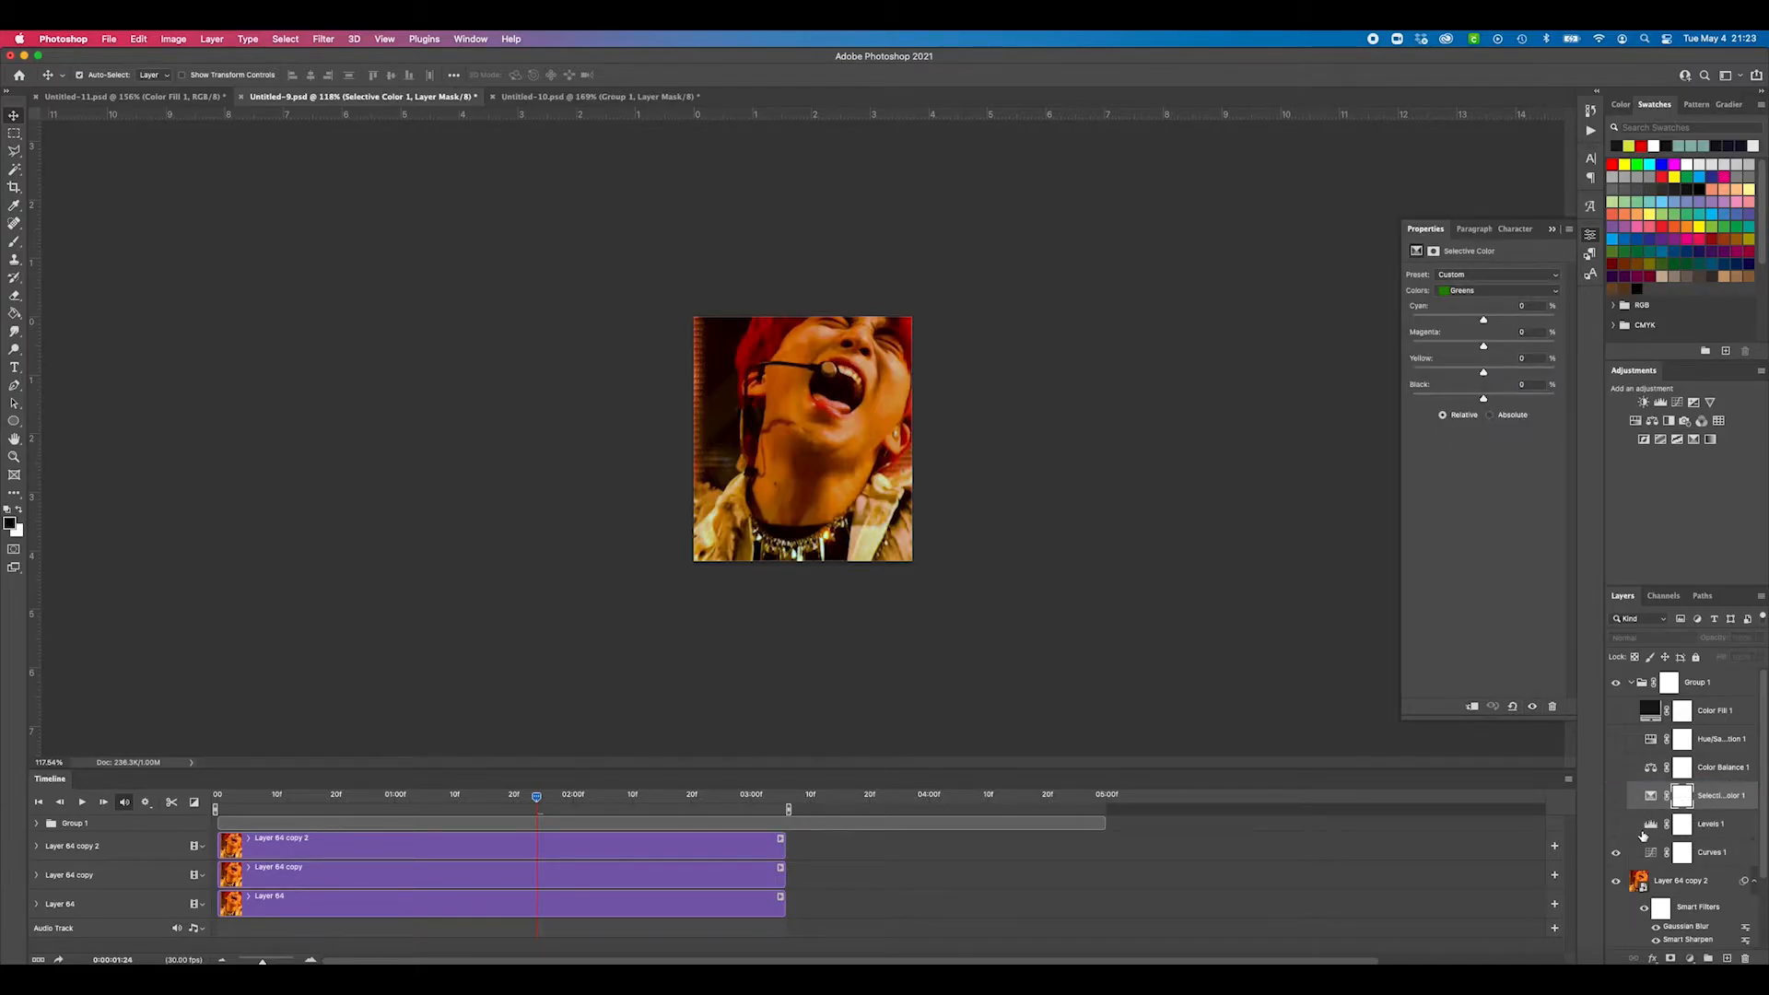
{"action": "left_click", "coordinate": [1616, 825]}
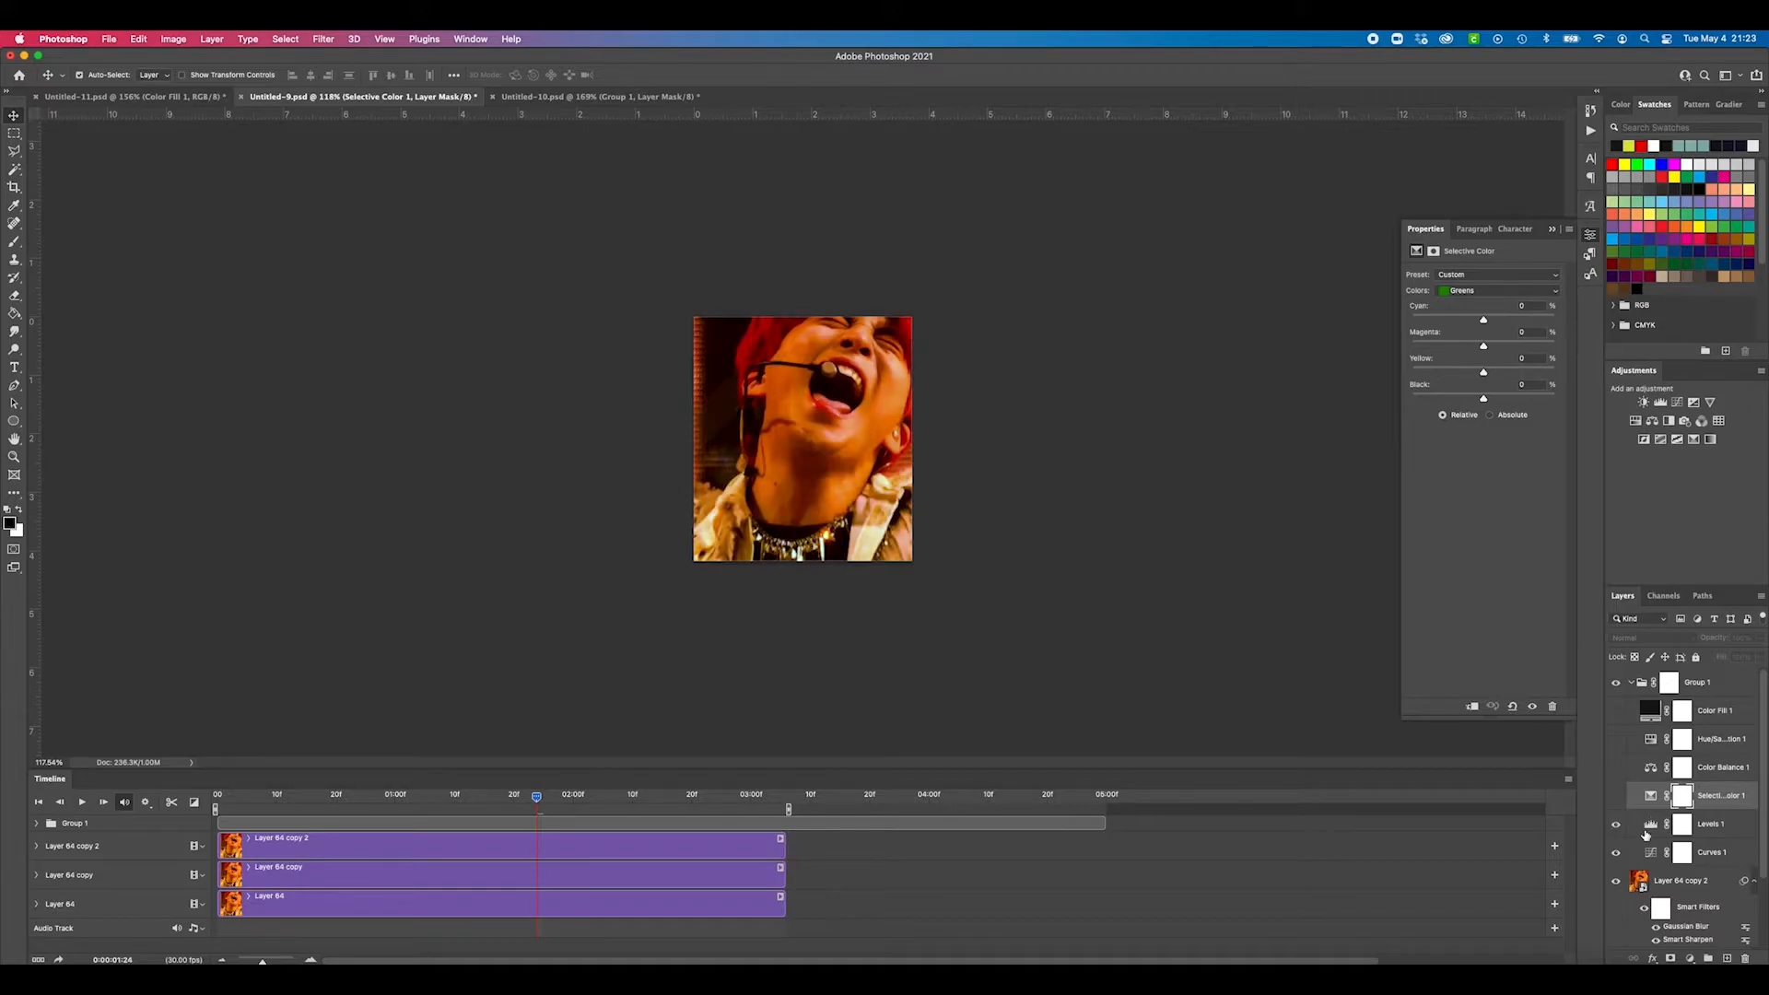
{"action": "left_click", "coordinate": [1649, 826]}
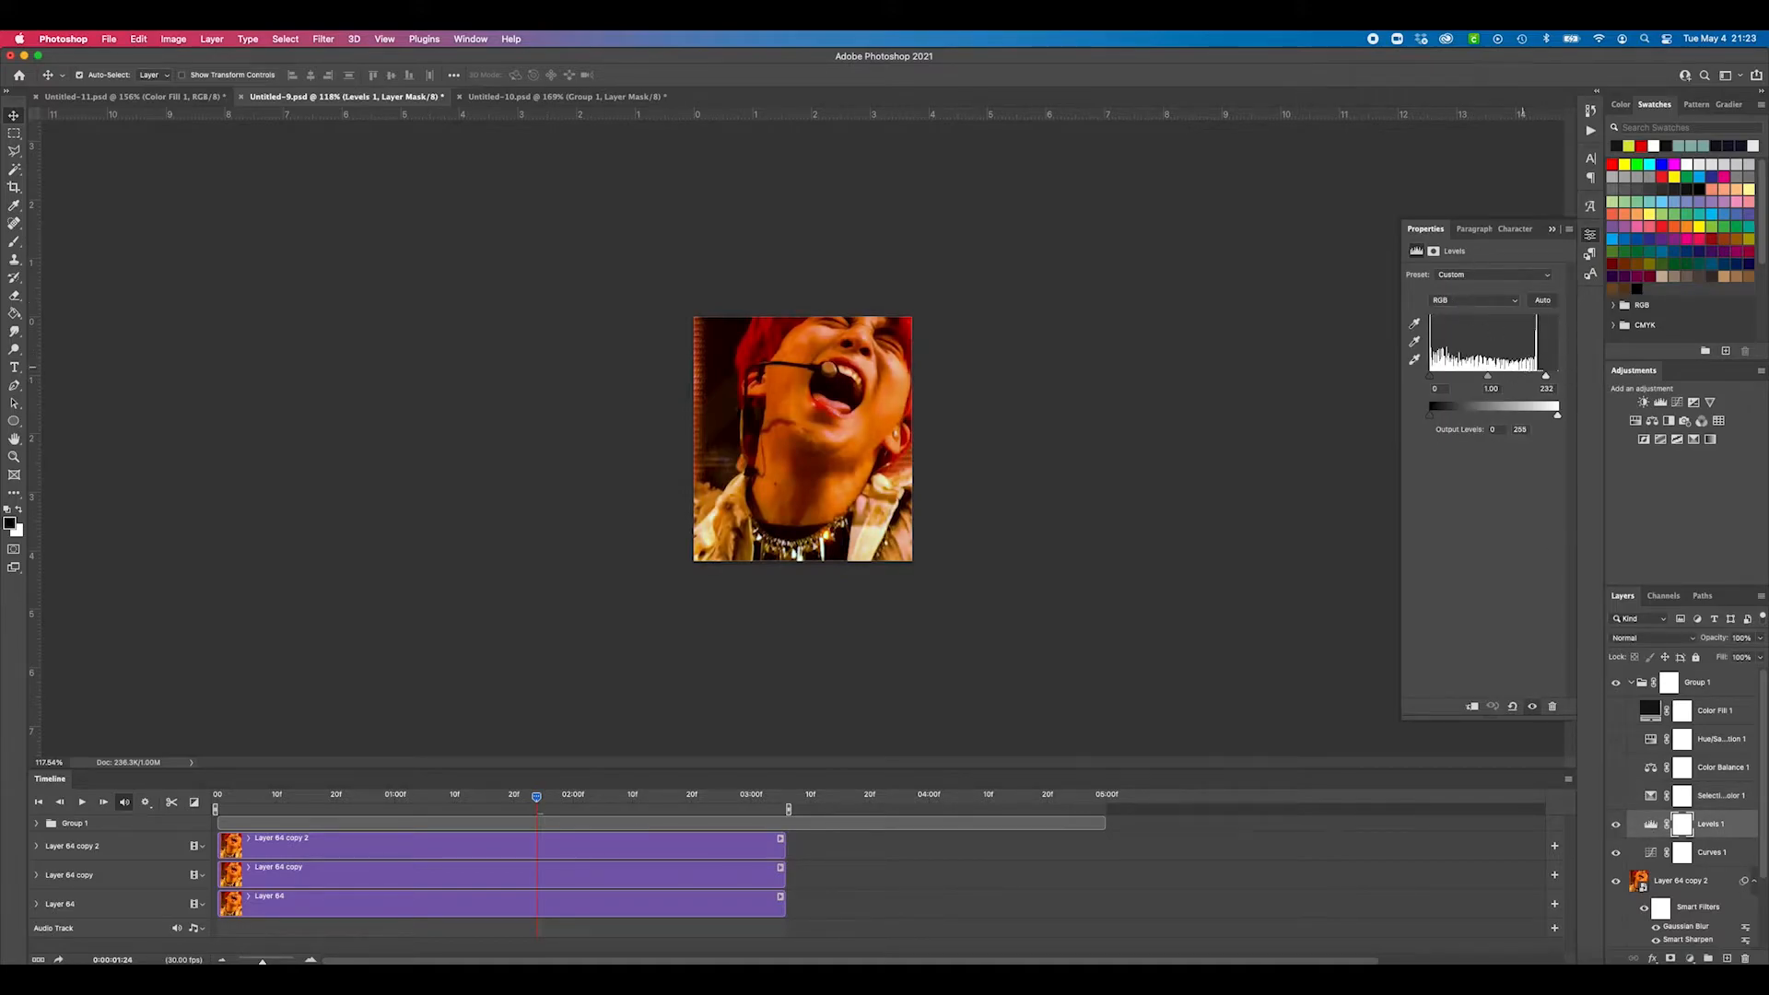
Step: Review the individual colour channels of the Levels 1 adjustment, starting with Red
{"action": "left_click", "coordinate": [1470, 299]}
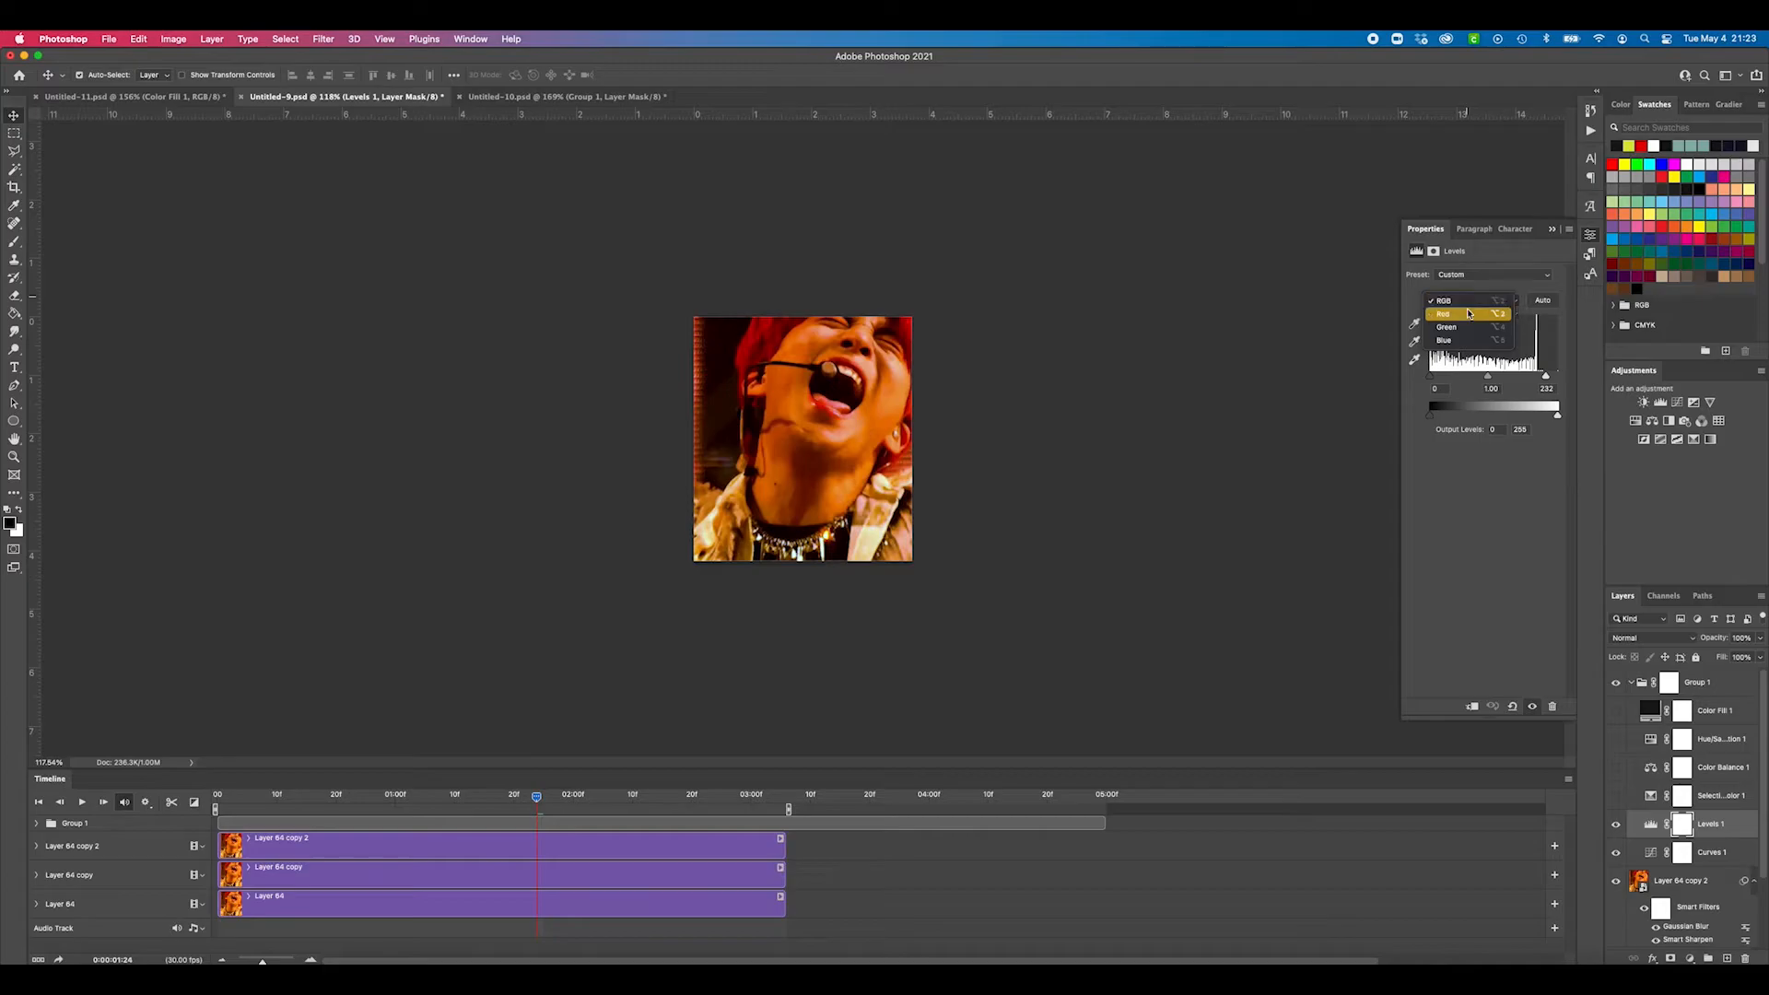
{"action": "left_click", "coordinate": [1470, 313]}
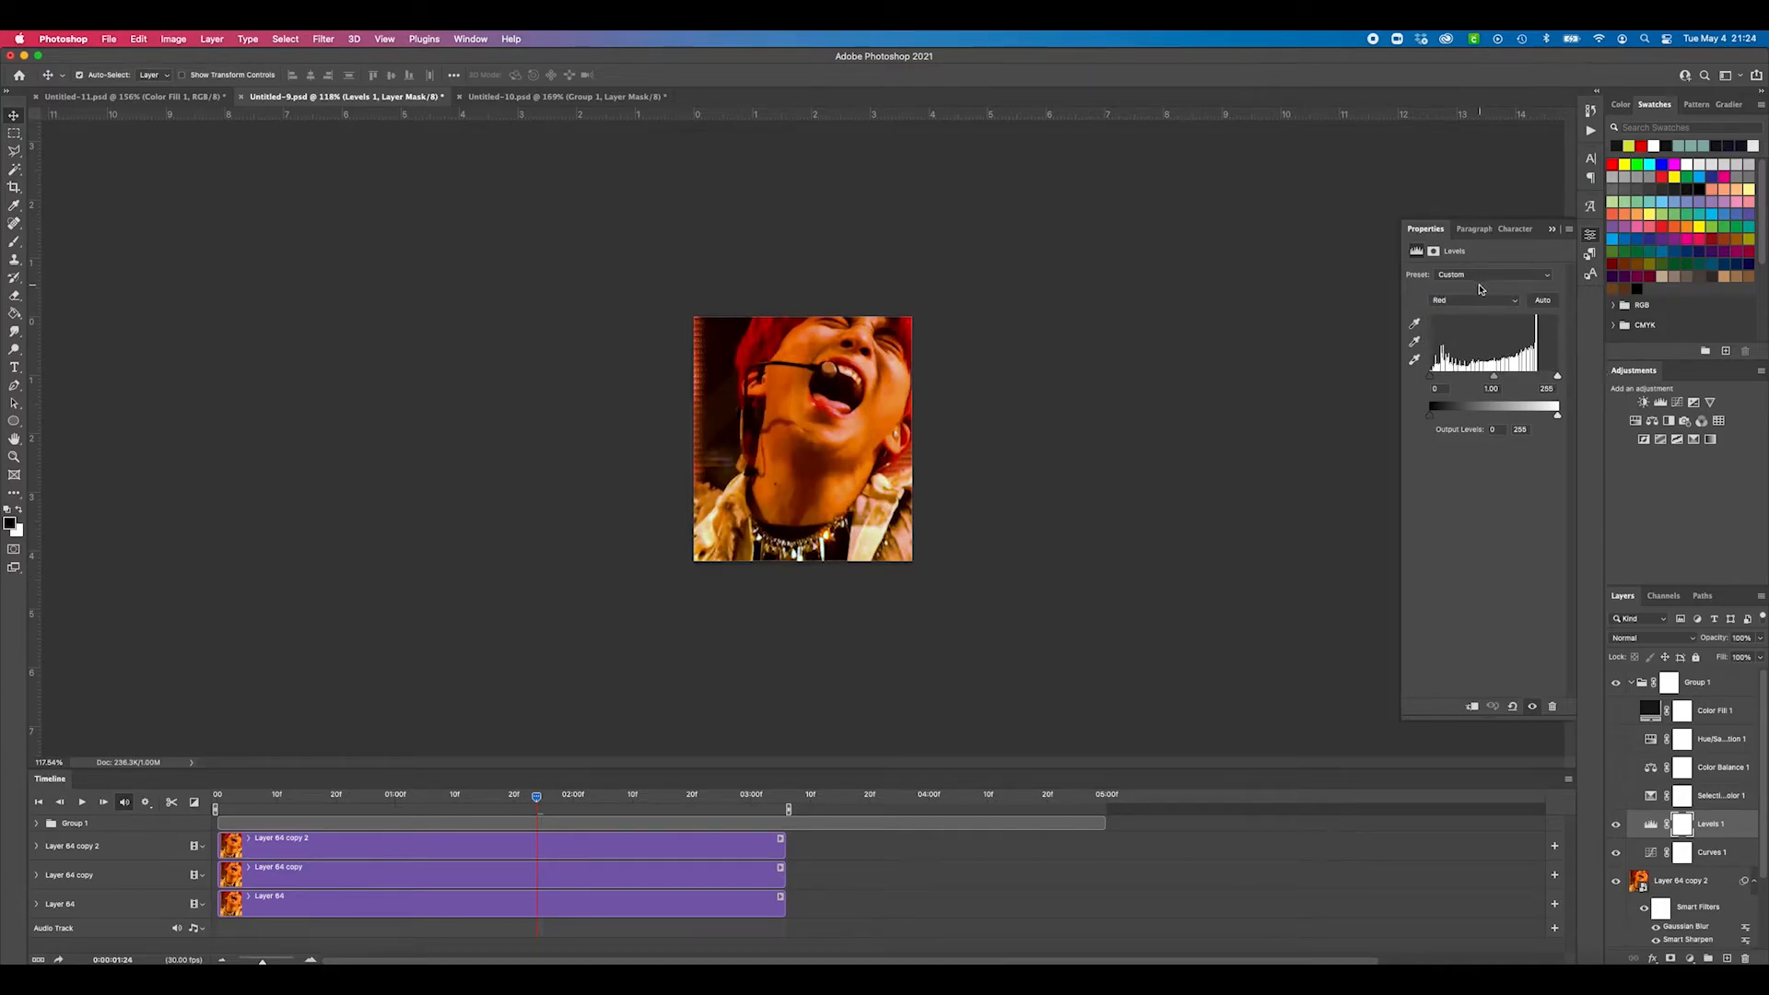
{"action": "left_click", "coordinate": [1454, 300]}
{"action": "left_click", "coordinate": [1458, 314]}
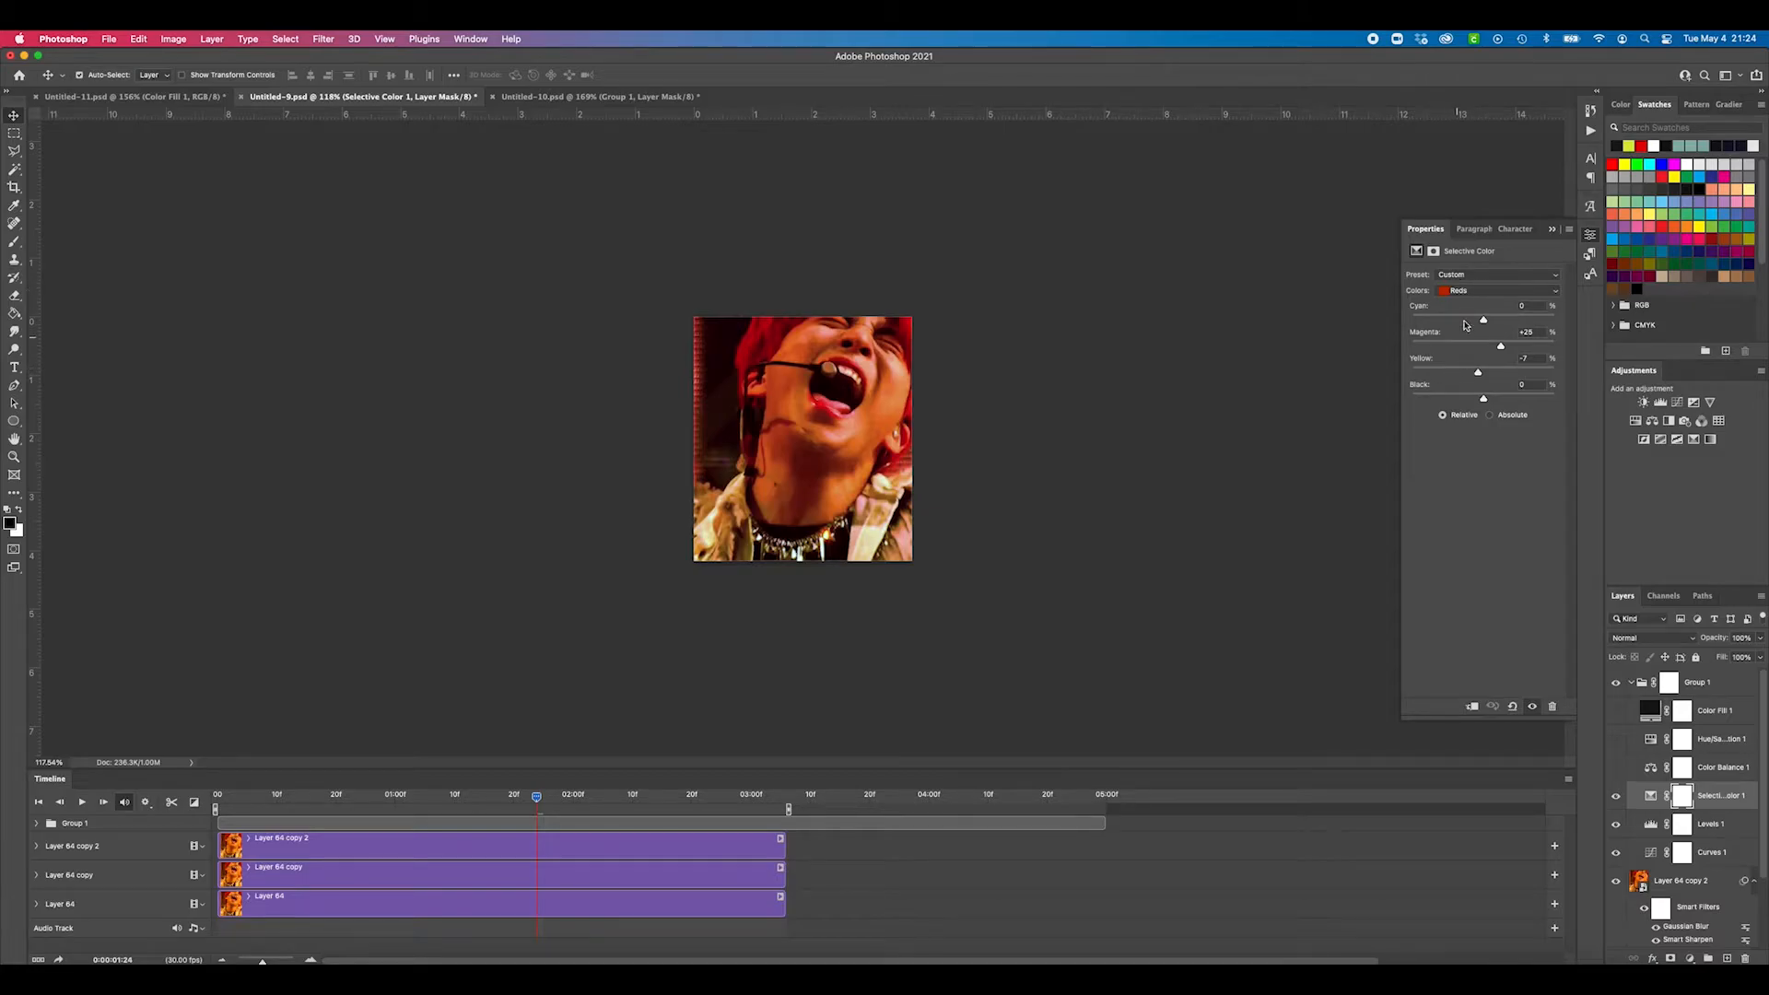
Step: Review the Selective Color 1 settings for each colour range from Reds through Blacks, and return to Neutrals
{"action": "left_click", "coordinate": [1485, 291]}
{"action": "left_click", "coordinate": [1480, 298]}
{"action": "left_click", "coordinate": [1466, 294]}
{"action": "left_click", "coordinate": [1472, 302]}
{"action": "left_click", "coordinate": [1472, 294]}
{"action": "left_click", "coordinate": [1471, 312]}
{"action": "left_click", "coordinate": [1471, 294]}
{"action": "left_click", "coordinate": [1477, 311]}
{"action": "left_click", "coordinate": [1481, 295]}
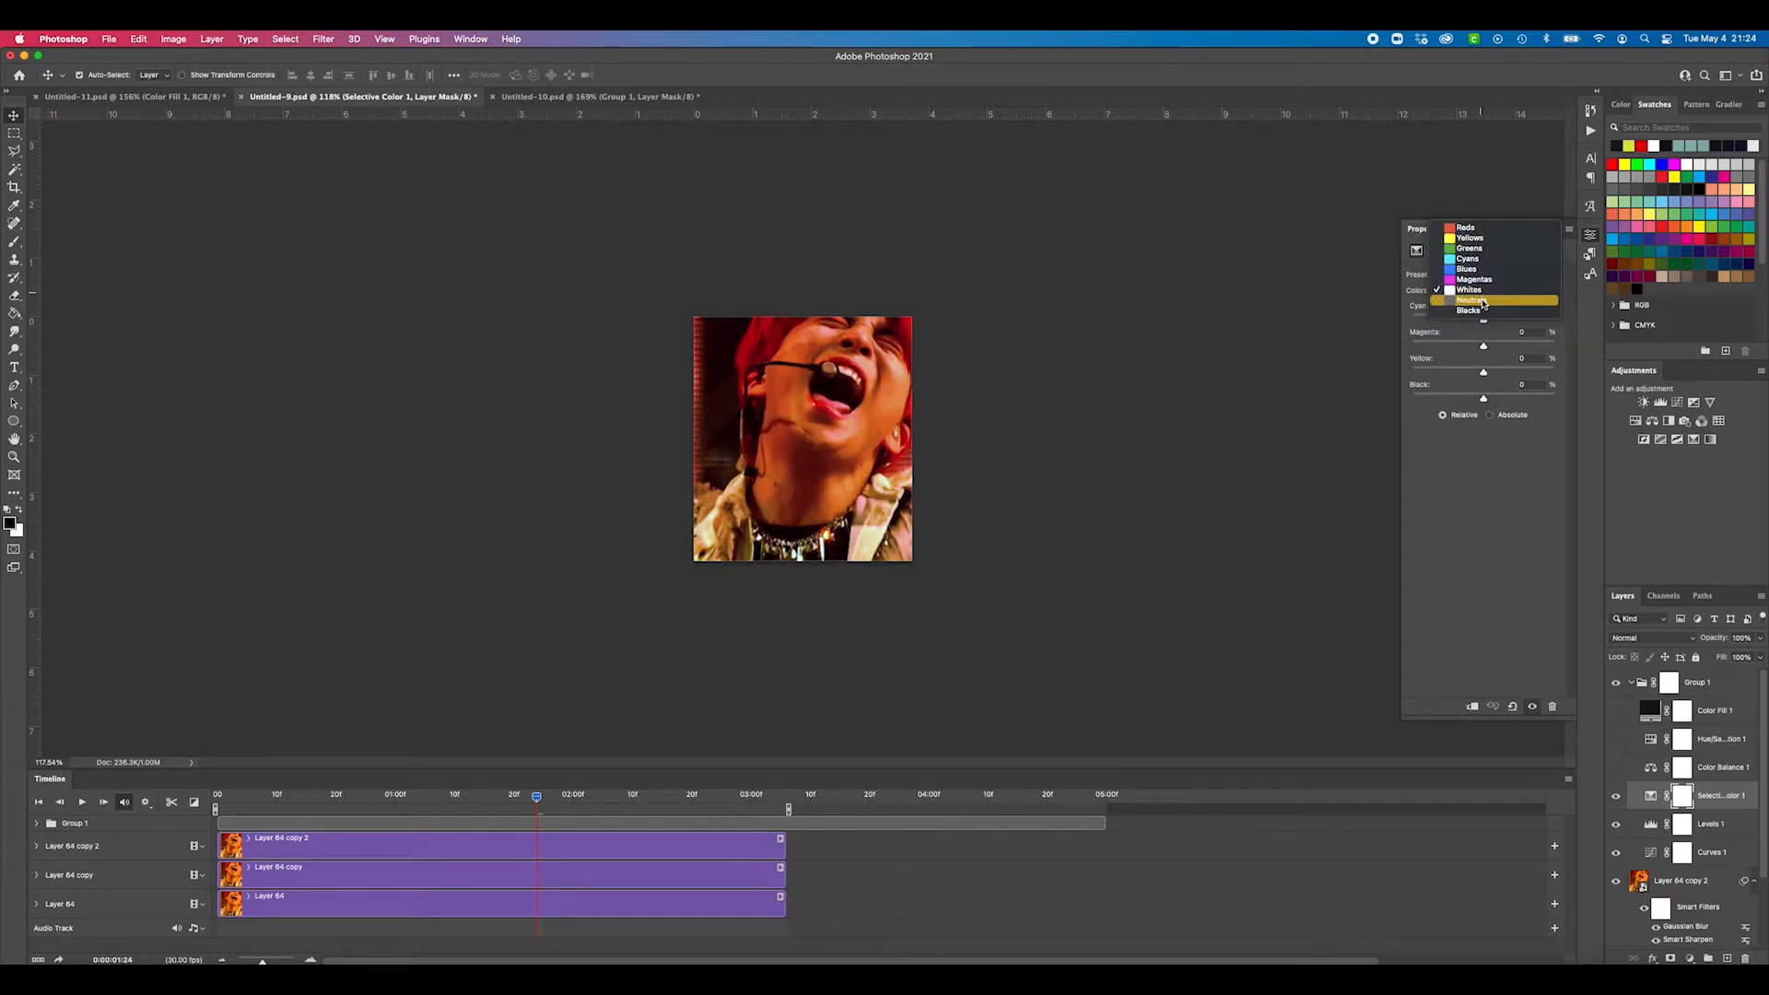
{"action": "left_click", "coordinate": [1484, 301]}
{"action": "left_click", "coordinate": [1483, 291]}
{"action": "left_click", "coordinate": [1483, 302]}
{"action": "left_click", "coordinate": [1484, 290]}
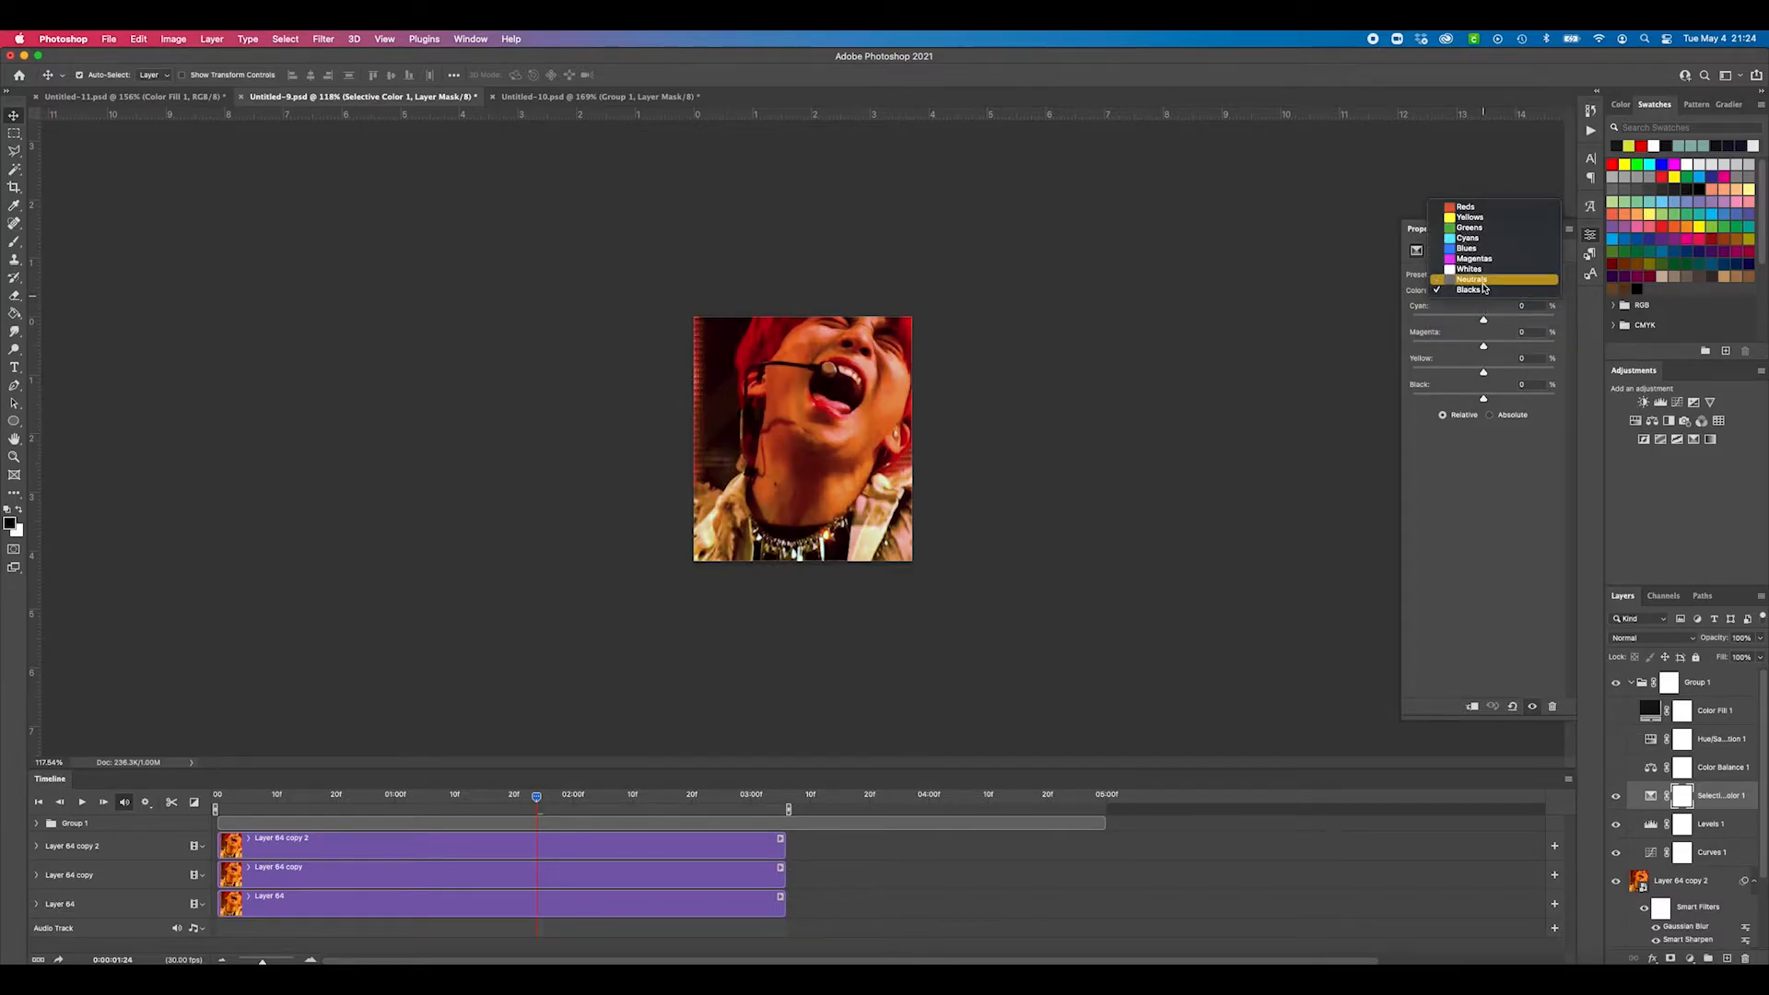
{"action": "left_click", "coordinate": [1481, 281]}
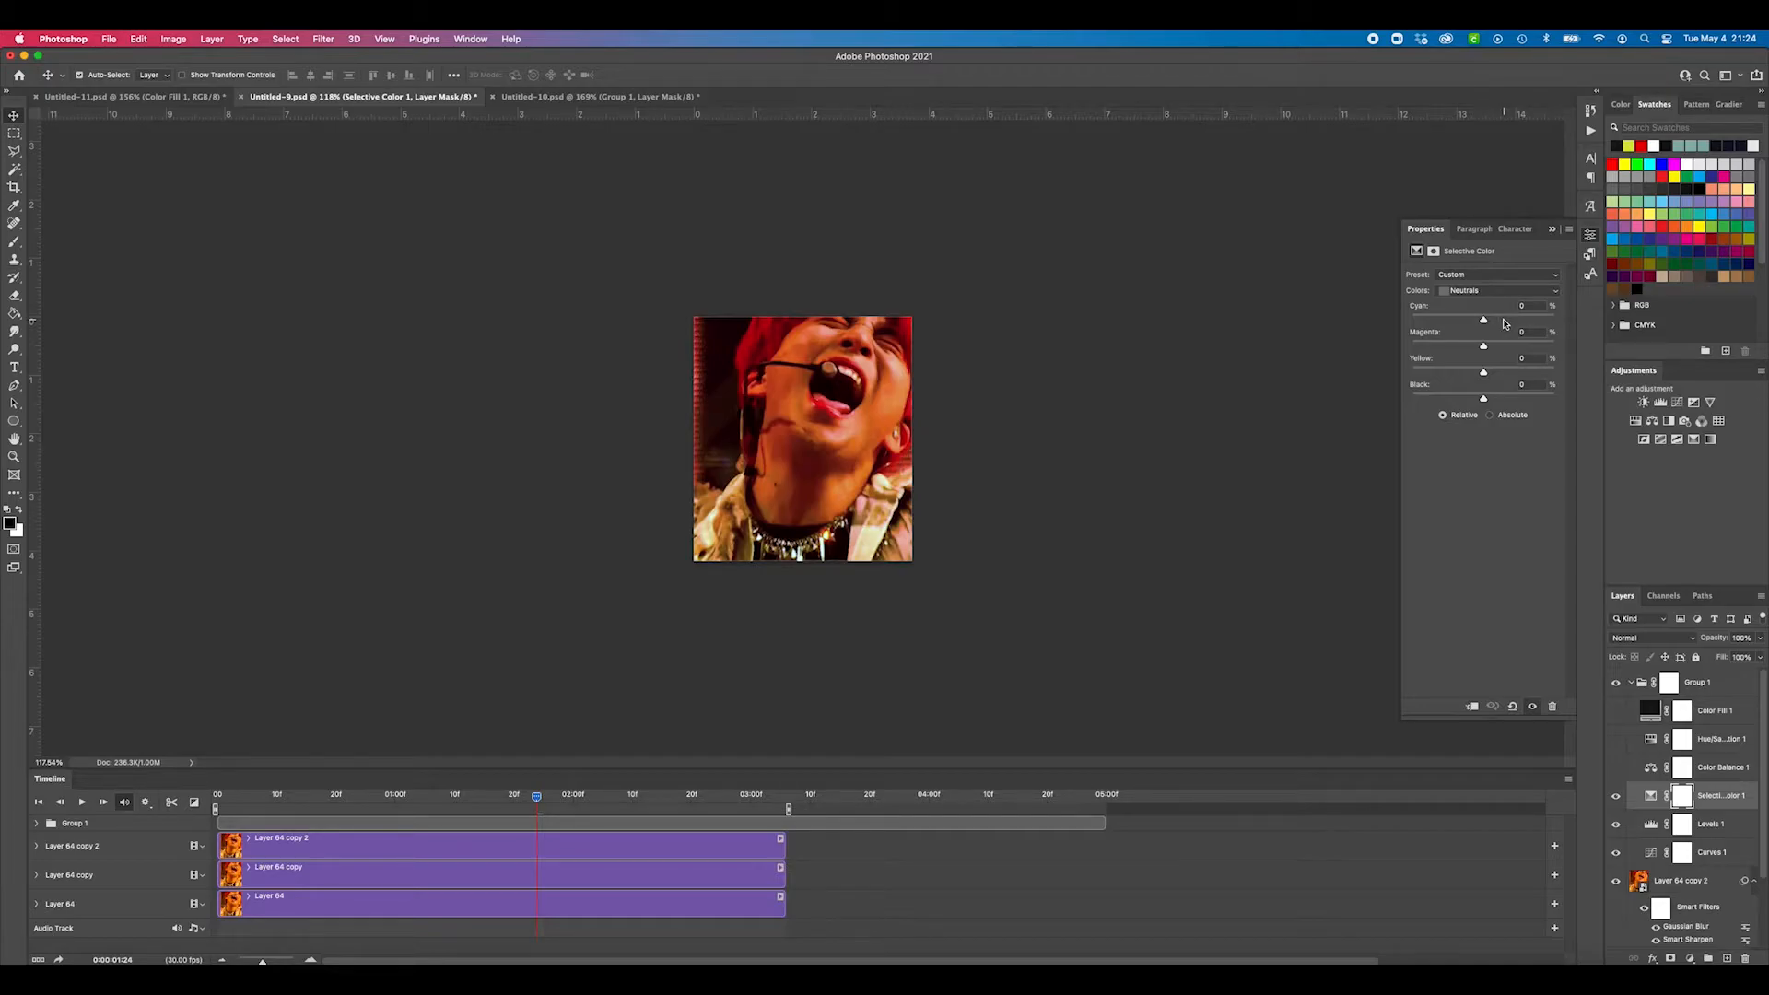
Step: Try Cyan at +91 for the Neutrals in Selective Color 1, then return it to 0
{"action": "left_click", "coordinate": [1548, 321]}
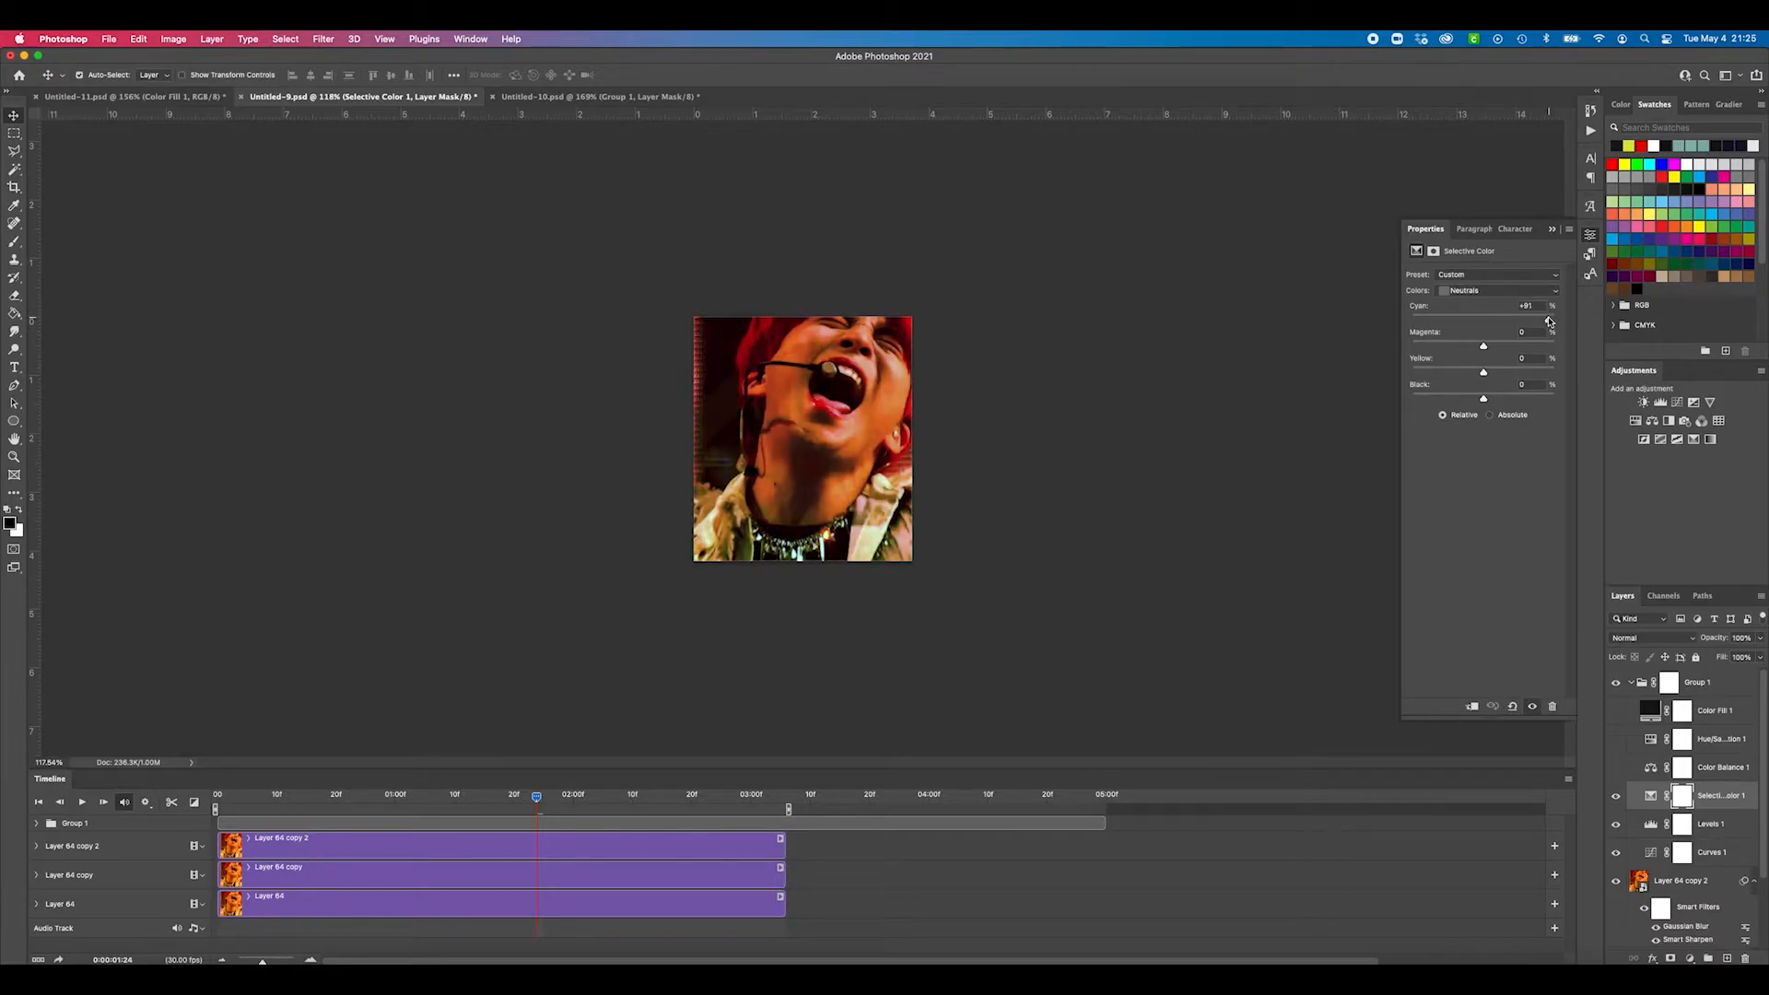
{"action": "left_click_drag", "start_coordinate": [1548, 321], "coordinate": [1480, 344]}
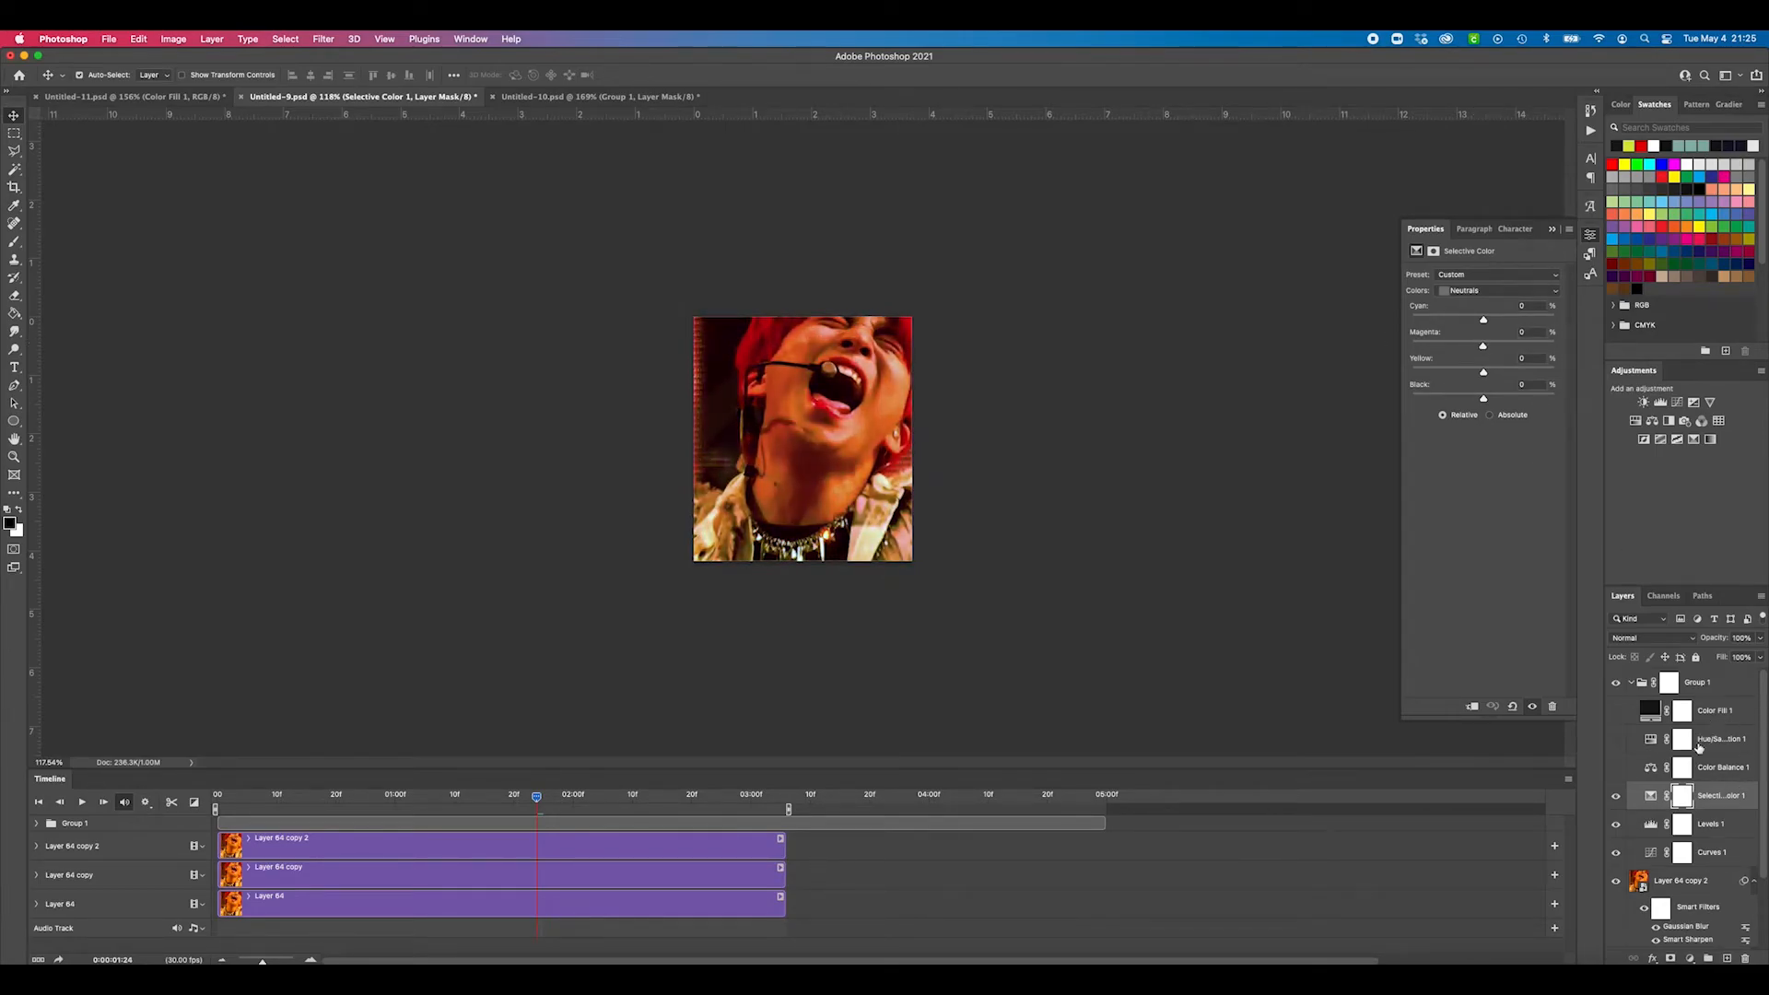
Step: Show Color Balance 1 to review its Midtones settings and effect on the image, then hide it again
{"action": "left_click", "coordinate": [1684, 770]}
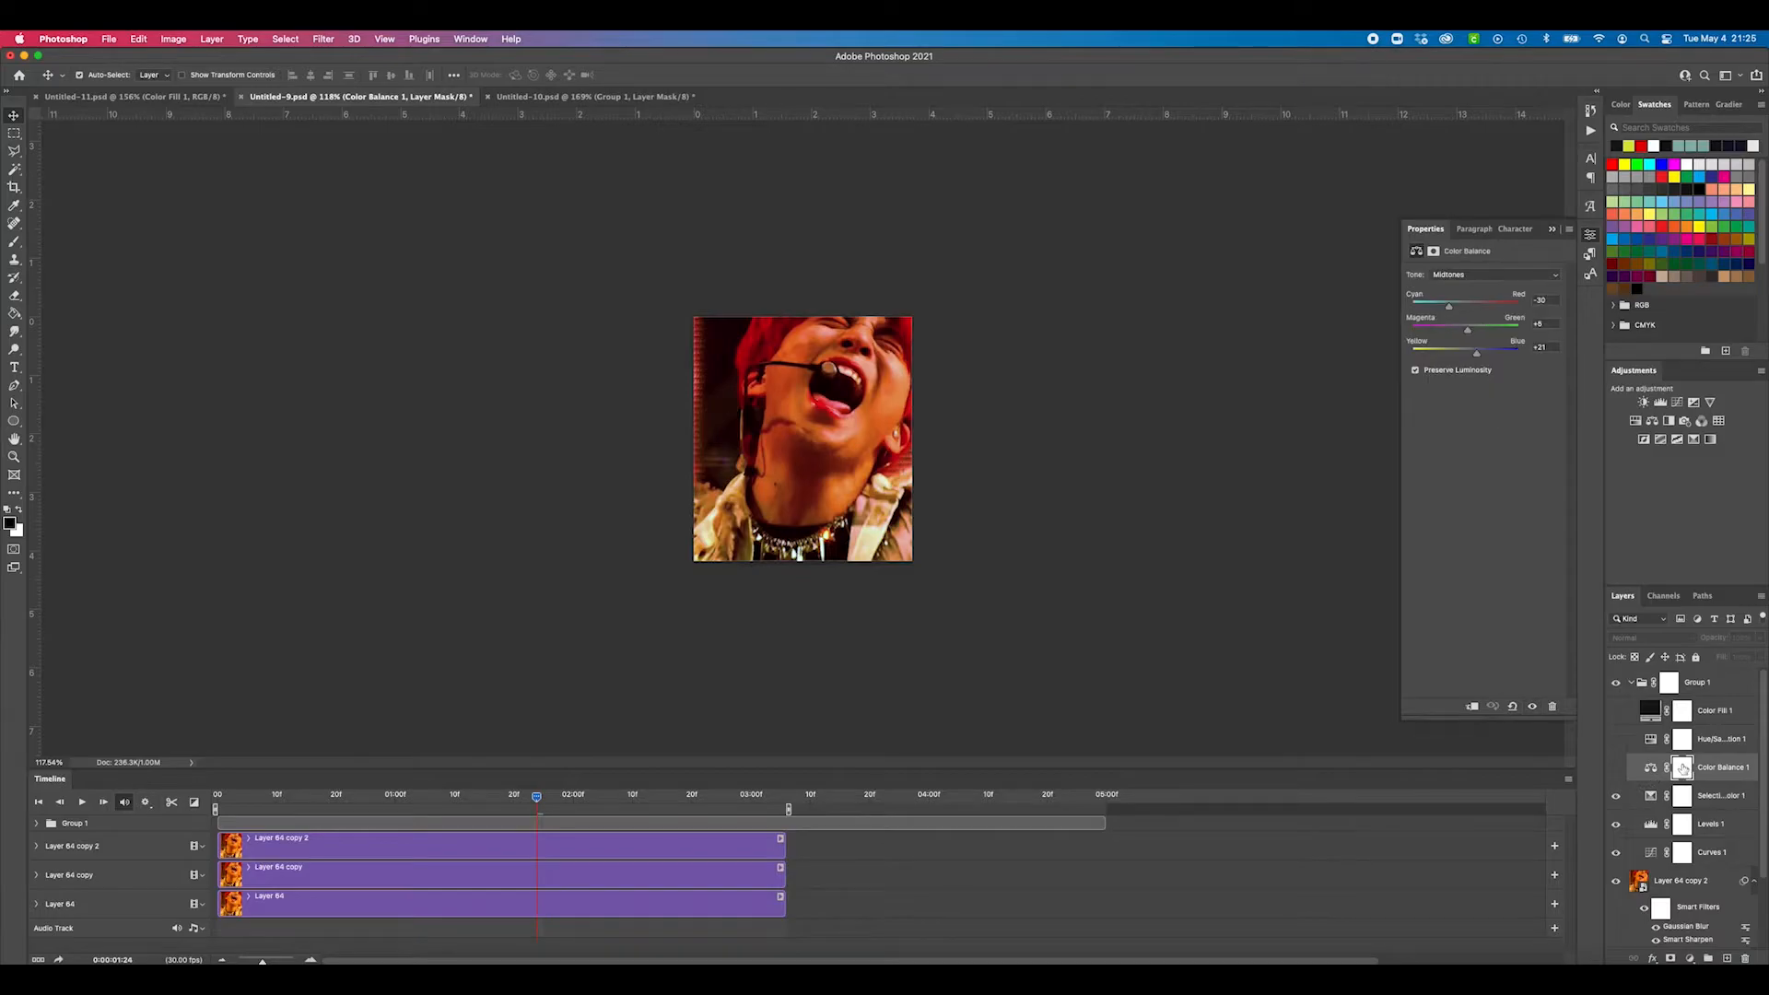
{"action": "left_click", "coordinate": [1615, 767]}
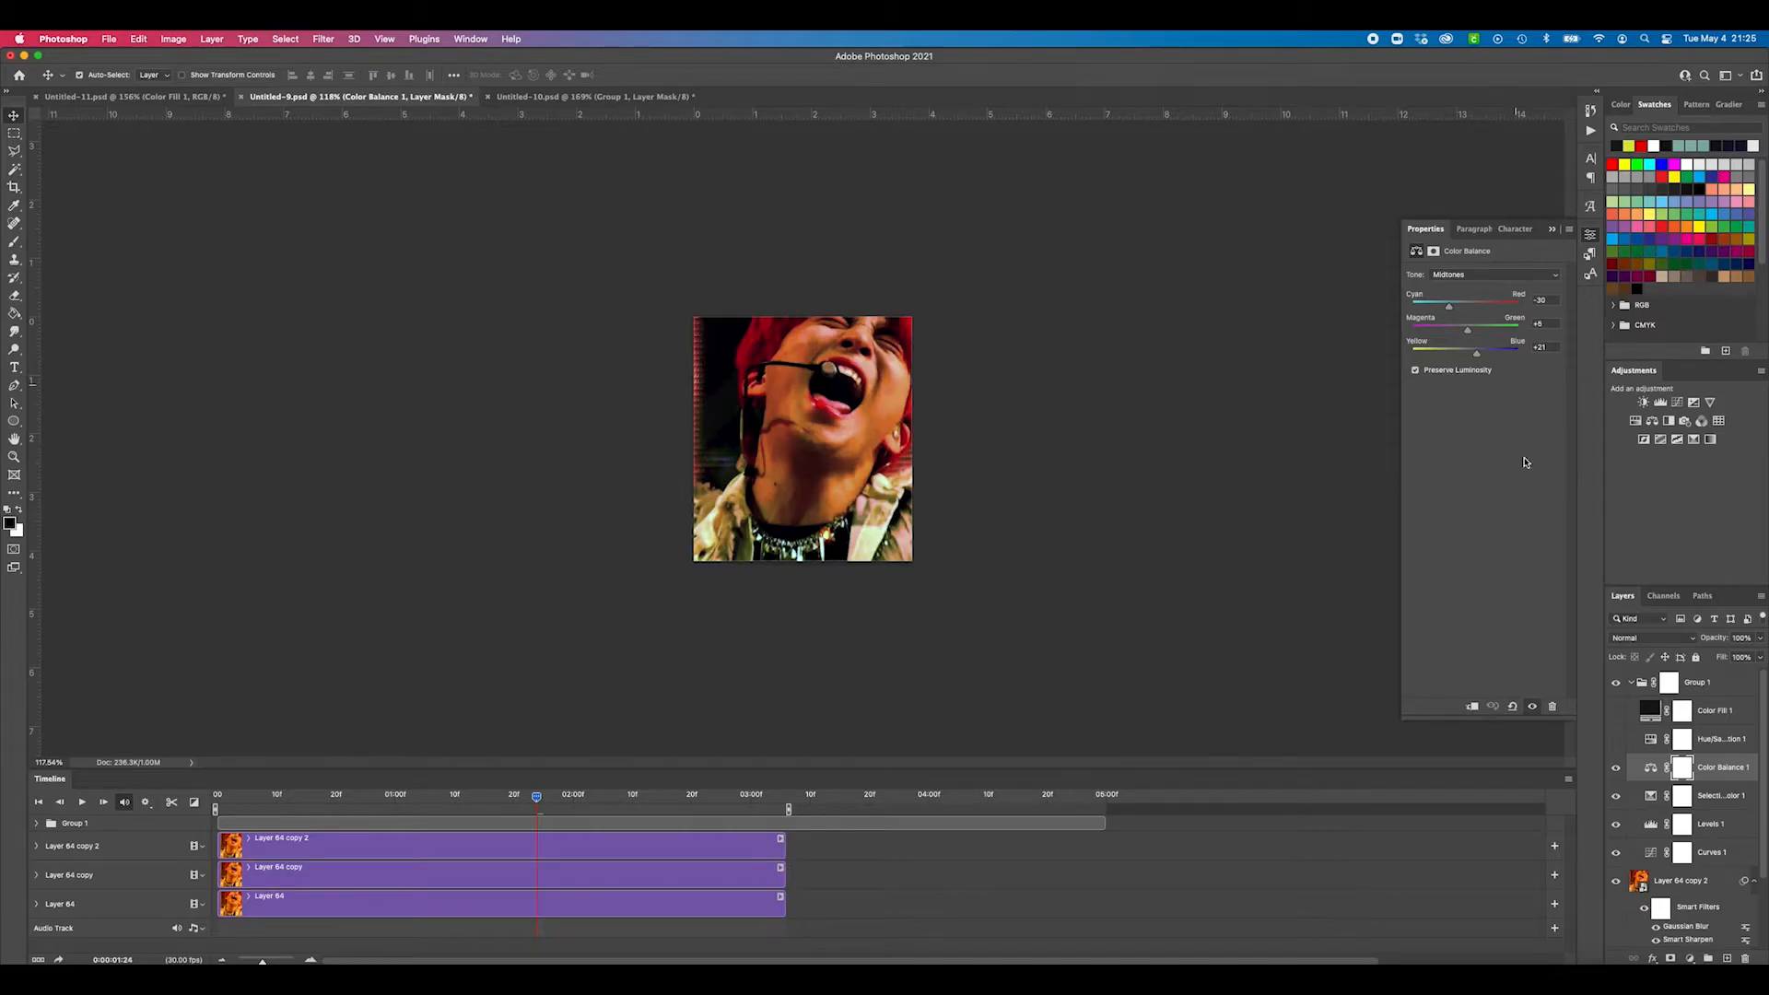
{"action": "left_click", "coordinate": [1614, 768]}
Step: Add a Color Balance layer beneath Color Balance 1 and set its Midtones to Cyan–Red -65, Magenta–Green -20 and Yellow–Blue +6
{"action": "left_click", "coordinate": [1652, 421]}
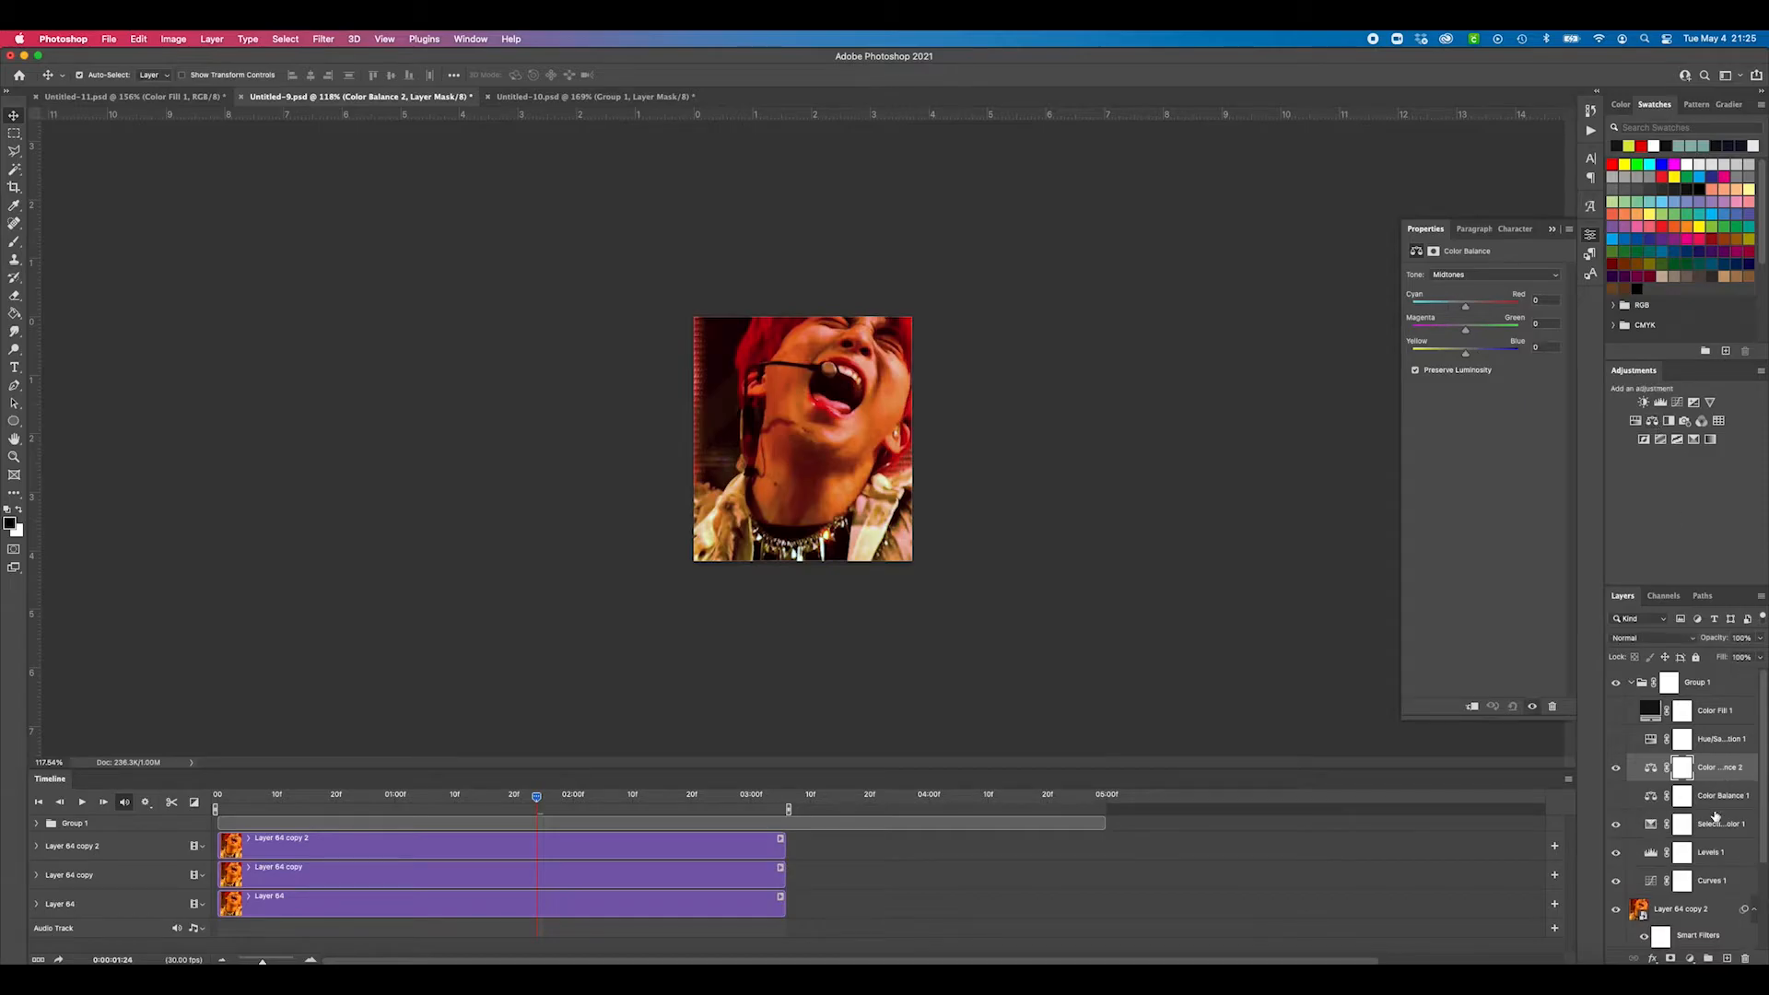
{"action": "left_click_drag", "start_coordinate": [1715, 817], "coordinate": [1716, 815]}
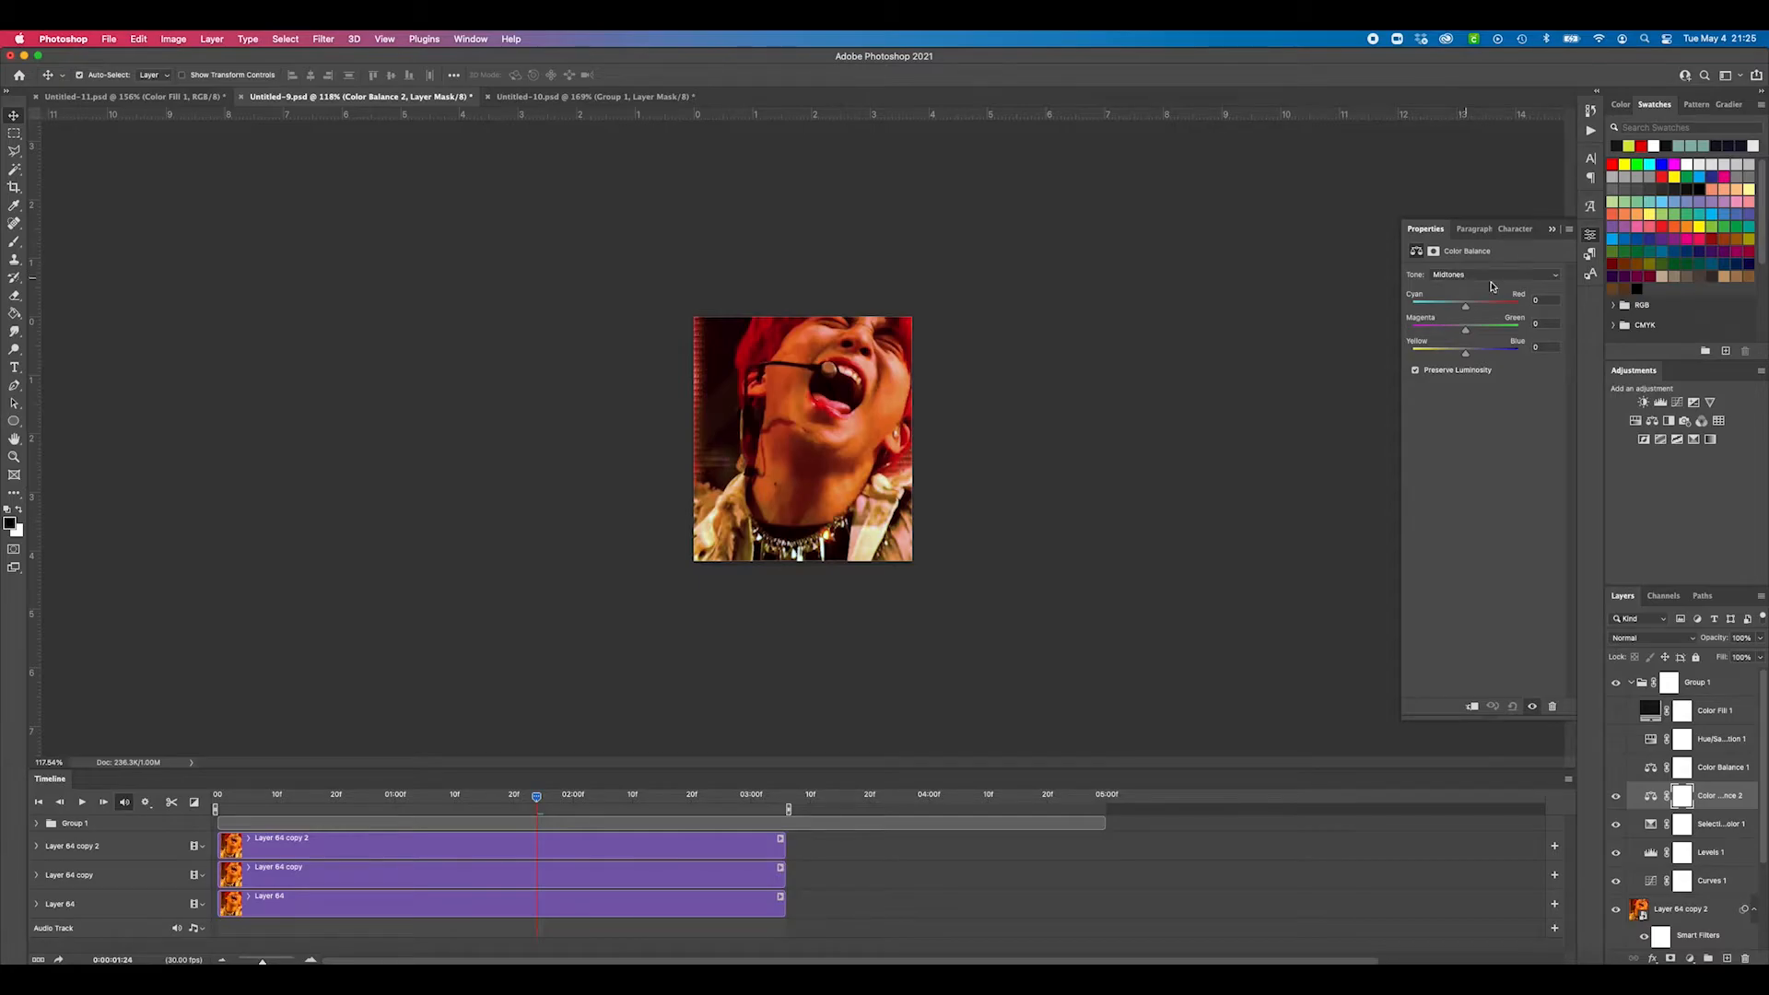
{"action": "left_click", "coordinate": [1496, 277]}
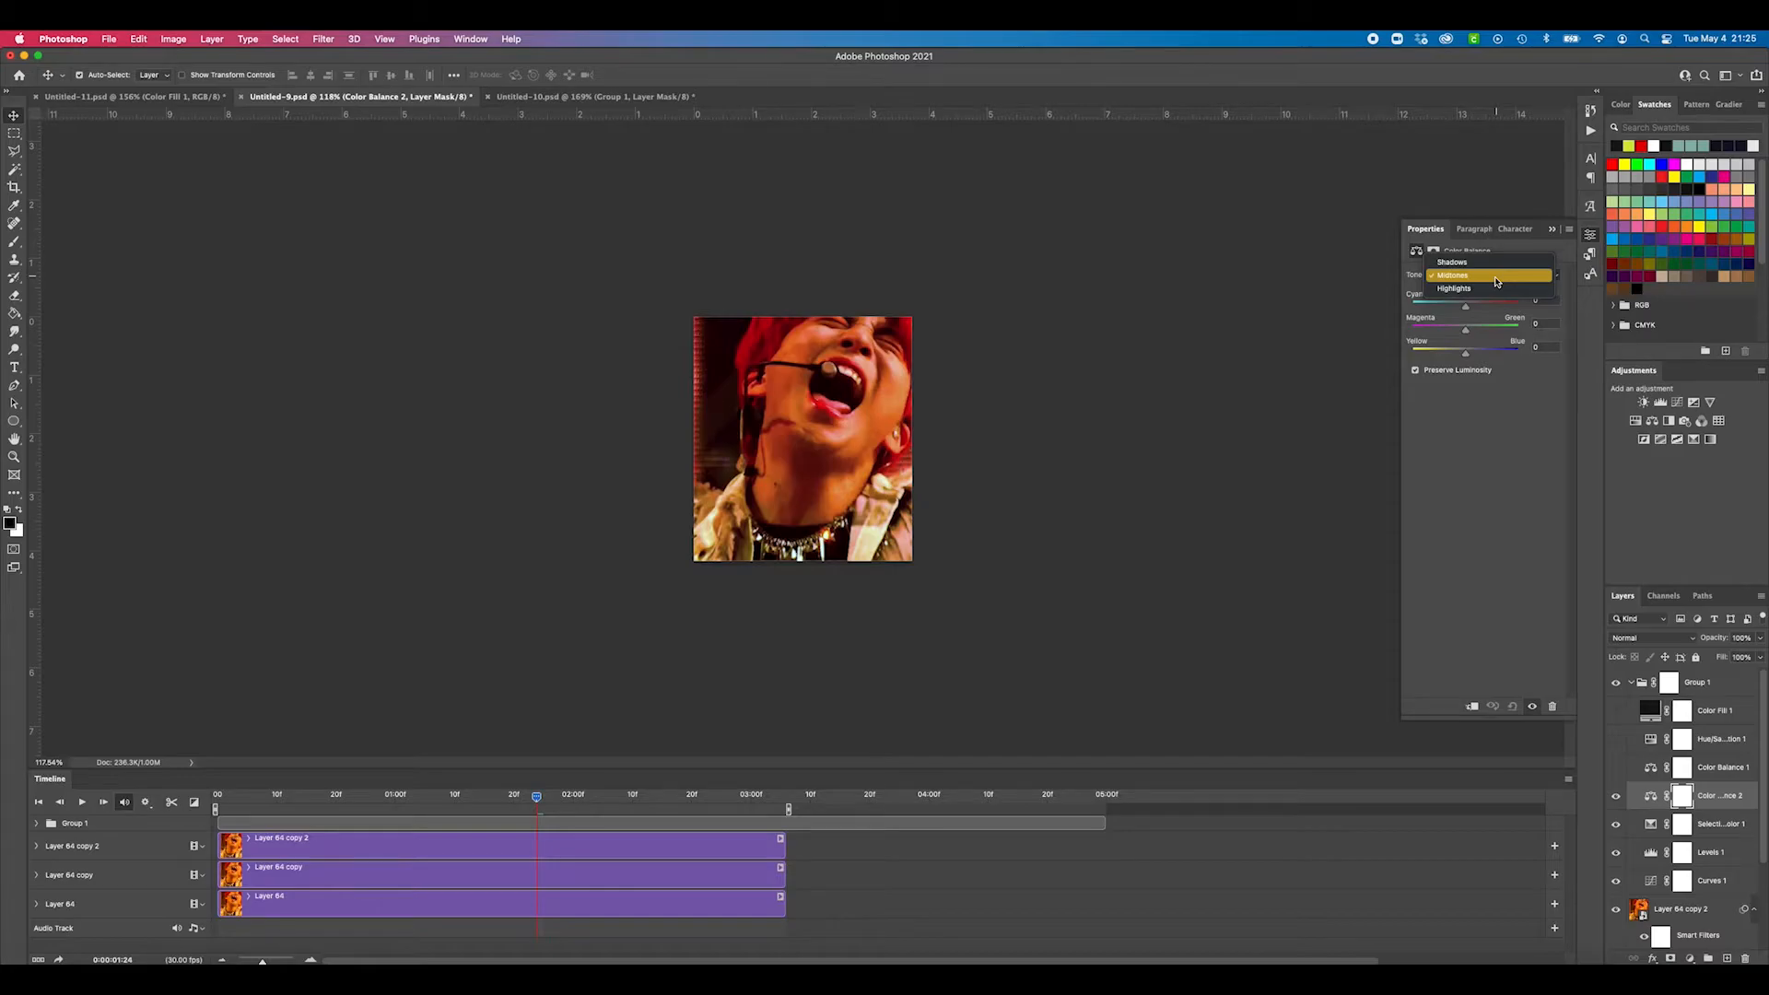
{"action": "left_click", "coordinate": [1496, 279]}
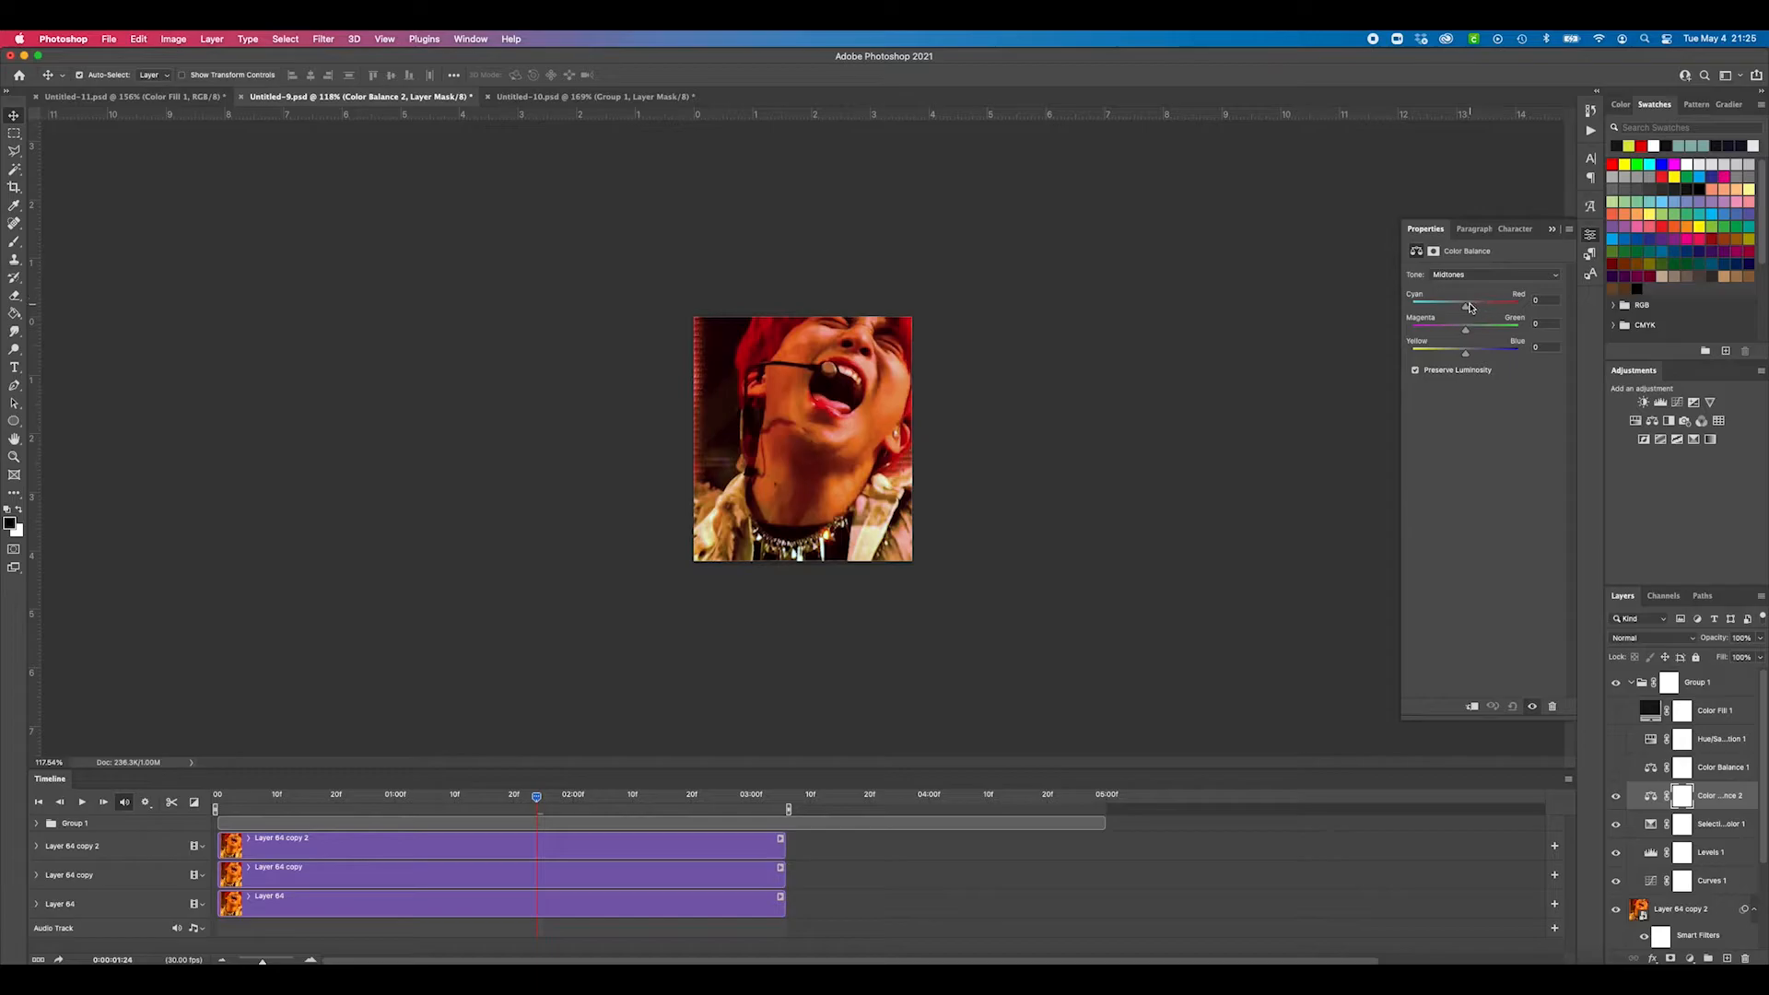
{"action": "left_click_drag", "start_coordinate": [1470, 308], "coordinate": [1433, 302]}
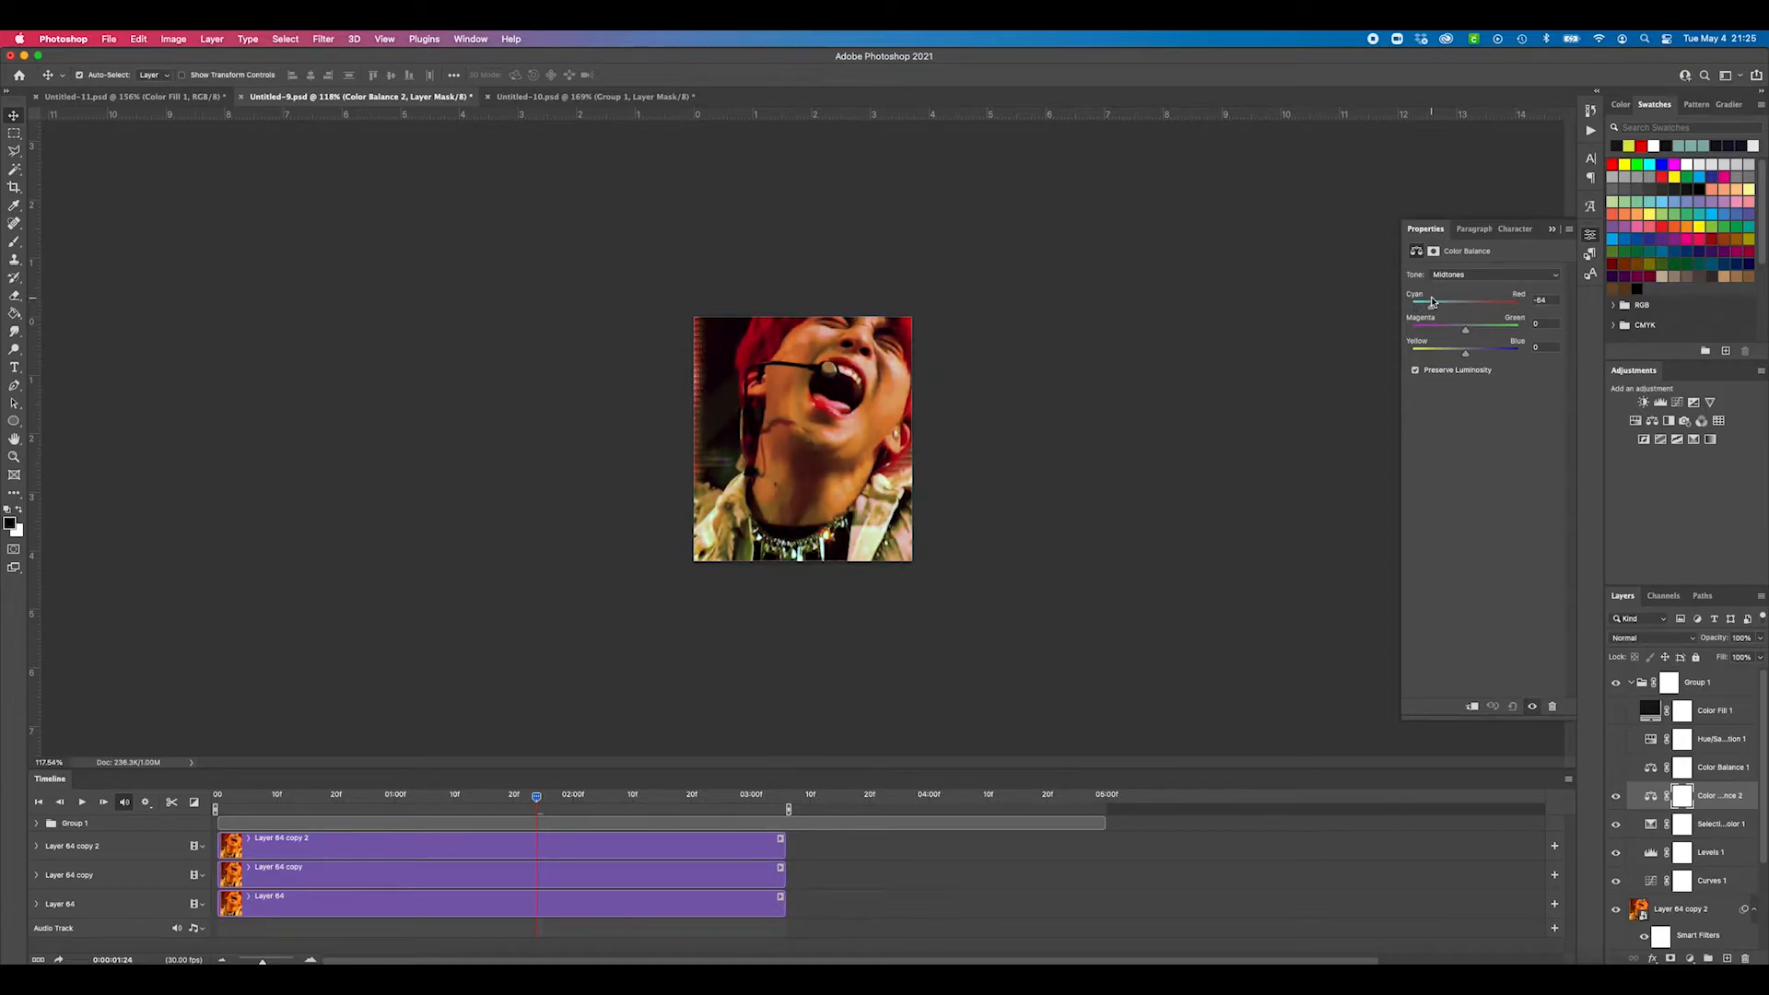
{"action": "mouse_move", "coordinate": [1469, 330]}
{"action": "left_mouse_down"}
{"action": "mouse_move", "coordinate": [1449, 332]}
{"action": "mouse_move", "coordinate": [1502, 357]}
{"action": "mouse_move", "coordinate": [1458, 356]}
{"action": "mouse_move", "coordinate": [1472, 361]}
{"action": "left_mouse_up"}
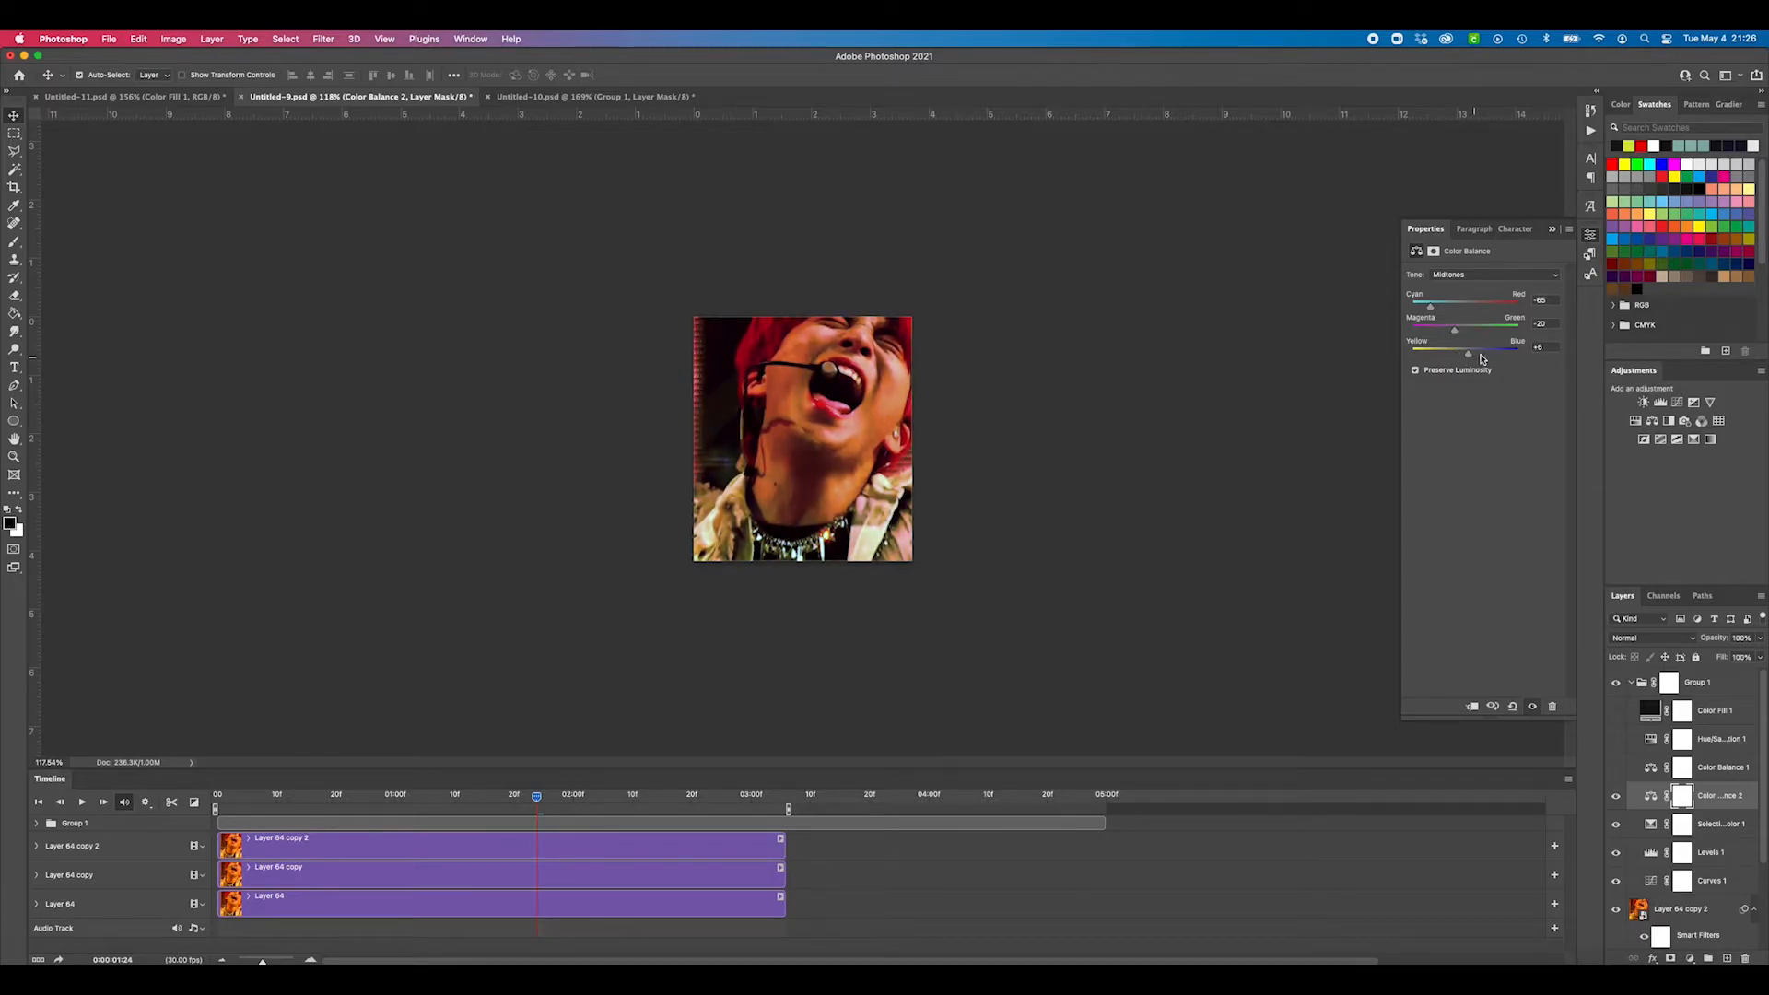
Step: Set the Color Balance 2 Shadows to -32, +17 and +10, and its Highlights to -21, -6 and slightly toward blue
{"action": "left_click", "coordinate": [1459, 276]}
{"action": "left_click", "coordinate": [1463, 259]}
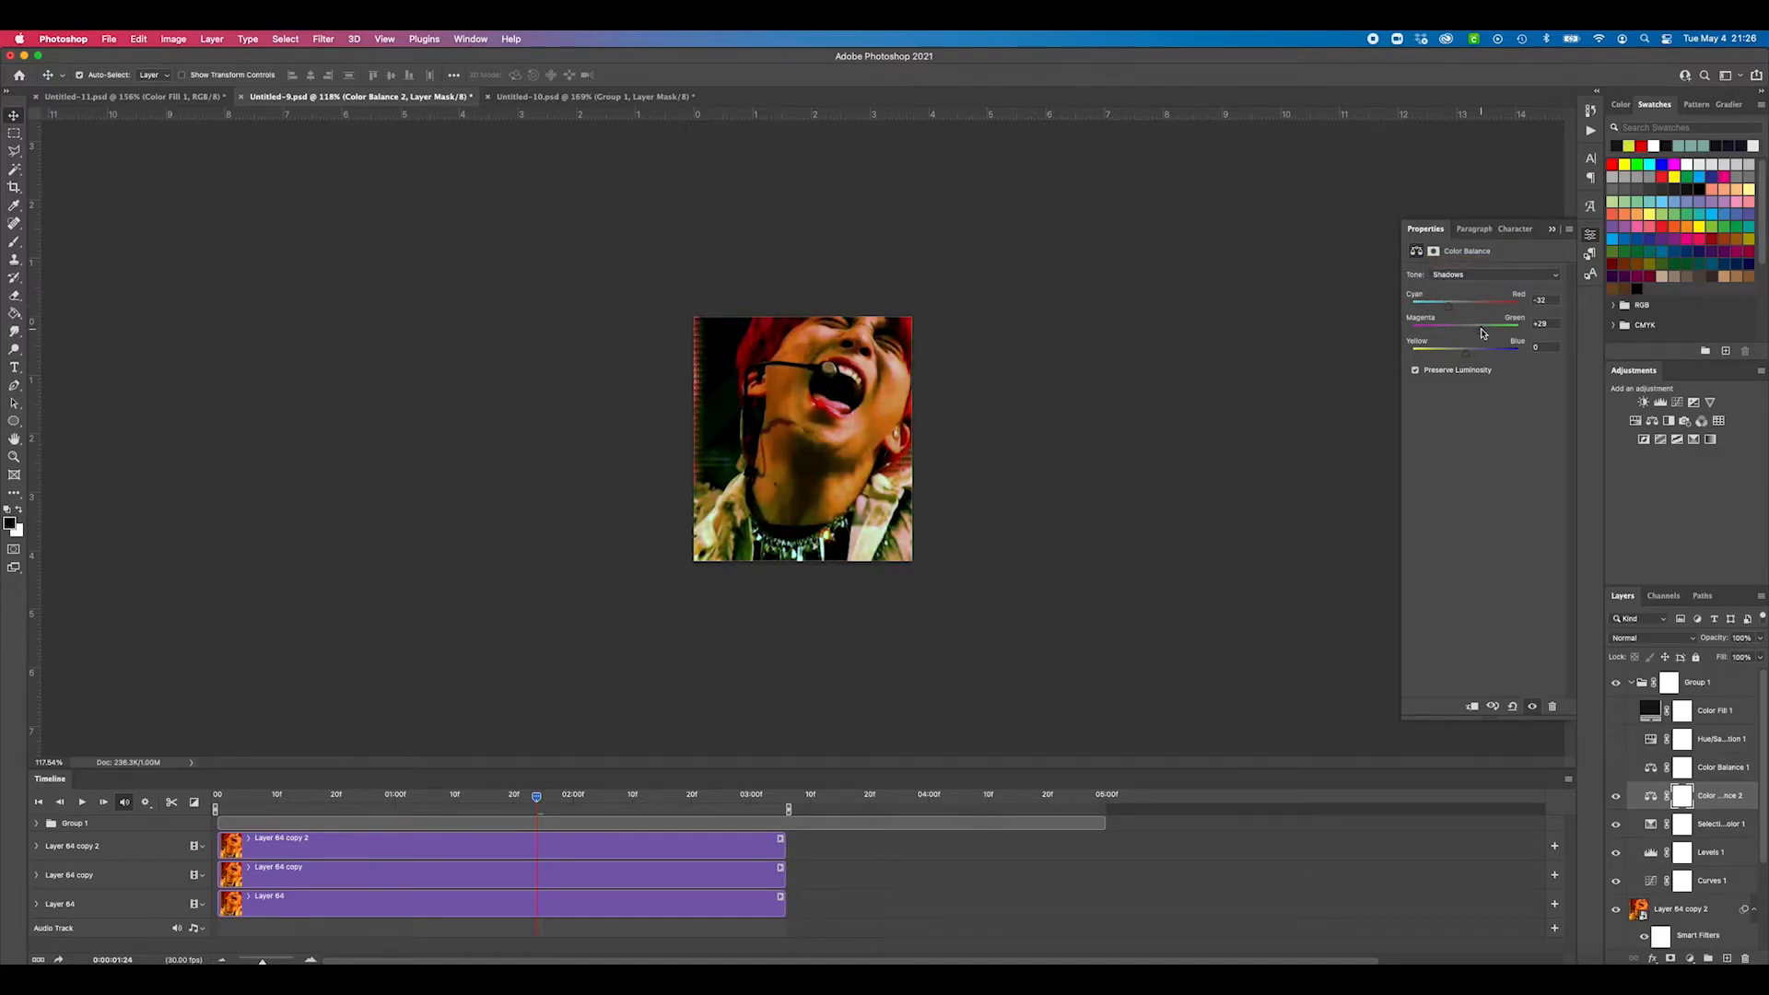
{"action": "left_click_drag", "start_coordinate": [1483, 333], "coordinate": [1470, 349]}
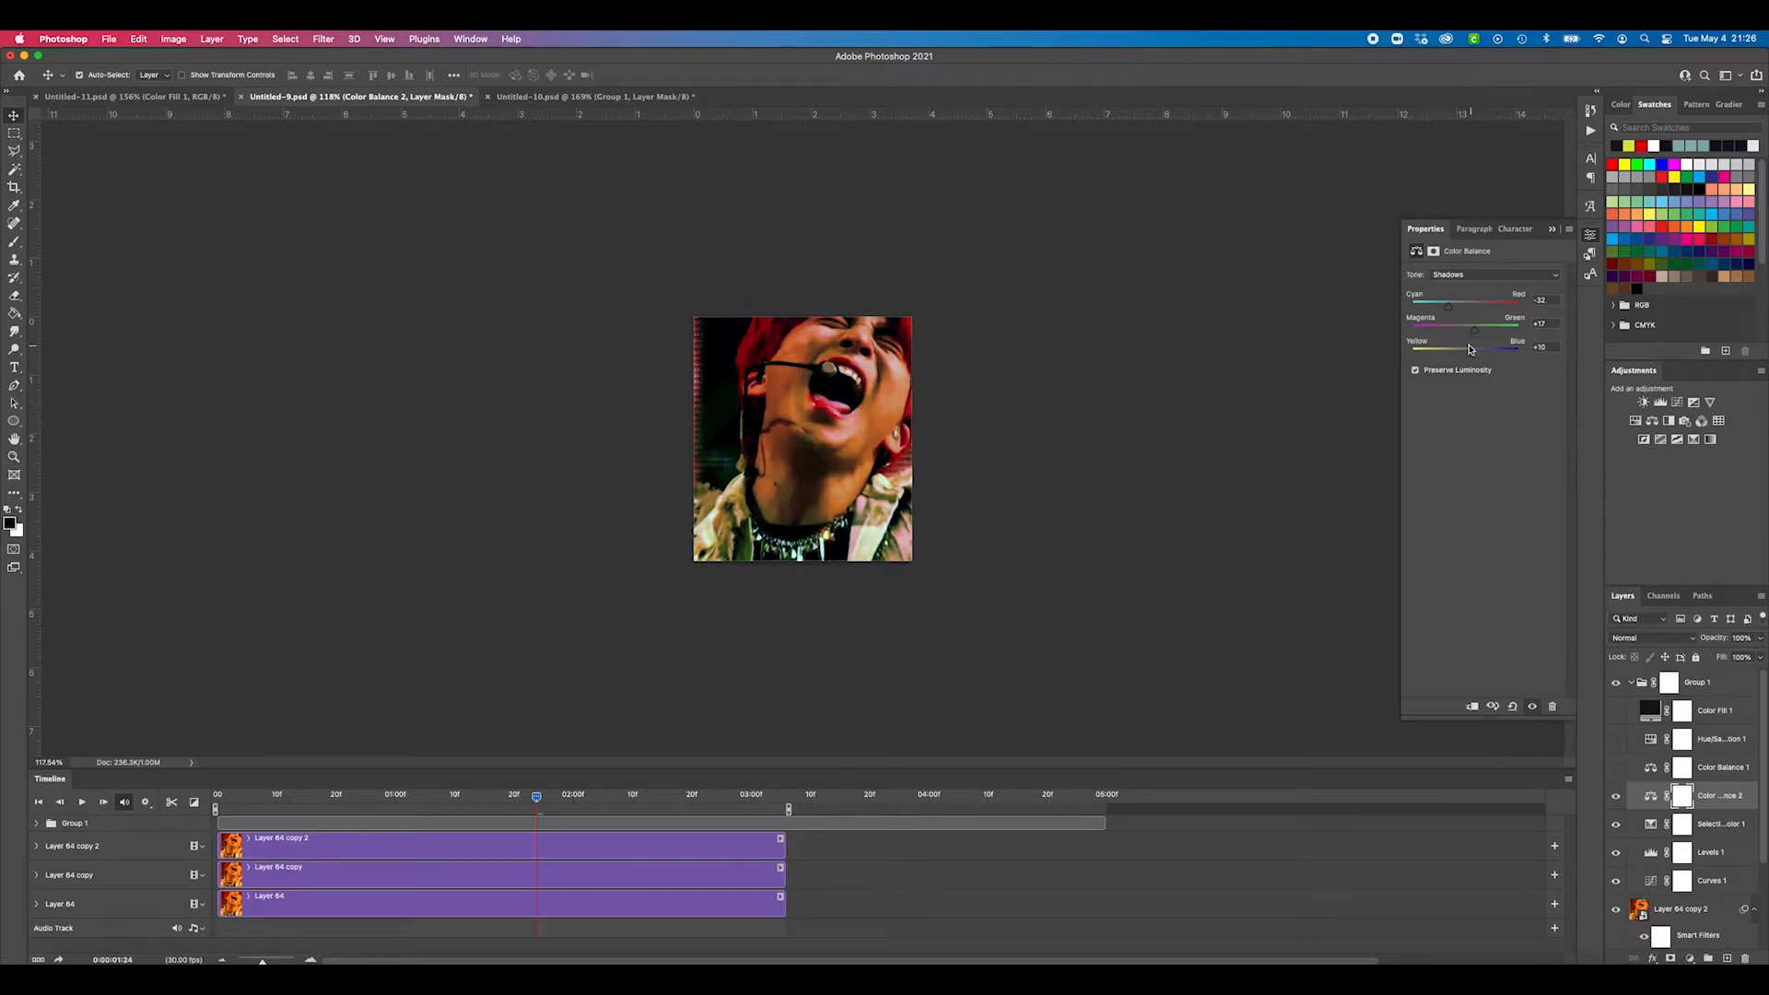
{"action": "left_click", "coordinate": [1454, 275]}
{"action": "left_click", "coordinate": [1465, 307]}
{"action": "mouse_move", "coordinate": [1465, 353]}
{"action": "left_mouse_down"}
{"action": "mouse_move", "coordinate": [1453, 307]}
{"action": "mouse_move", "coordinate": [1475, 354]}
{"action": "mouse_move", "coordinate": [1462, 330]}
{"action": "left_mouse_up"}
{"action": "left_click_drag", "start_coordinate": [1475, 354], "coordinate": [1469, 356]}
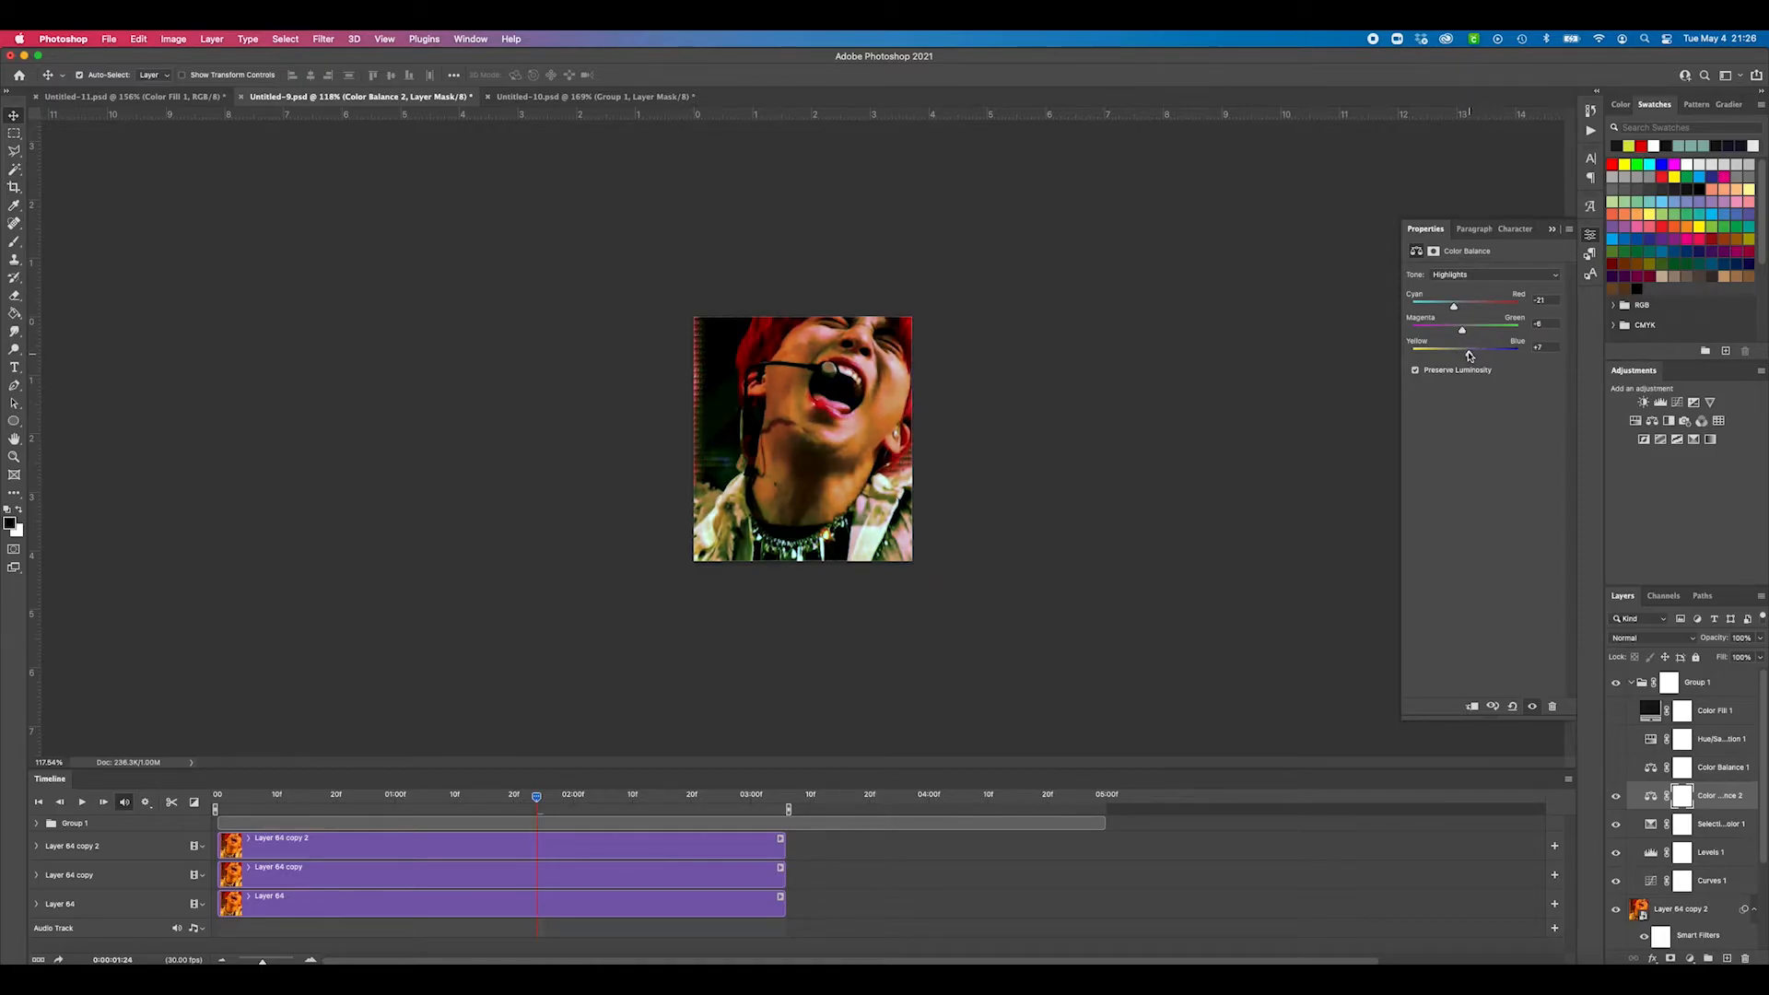
Step: Compare Color Balance 2 with Color Balance 1, leave Color Balance 1 visible and delete Color Balance 2
{"action": "left_click", "coordinate": [1615, 795]}
{"action": "left_click", "coordinate": [1616, 770]}
{"action": "left_click", "coordinate": [1616, 795]}
{"action": "left_click", "coordinate": [1616, 795]}
{"action": "left_click", "coordinate": [1616, 794]}
{"action": "left_click", "coordinate": [1616, 794]}
{"action": "left_click", "coordinate": [1615, 770]}
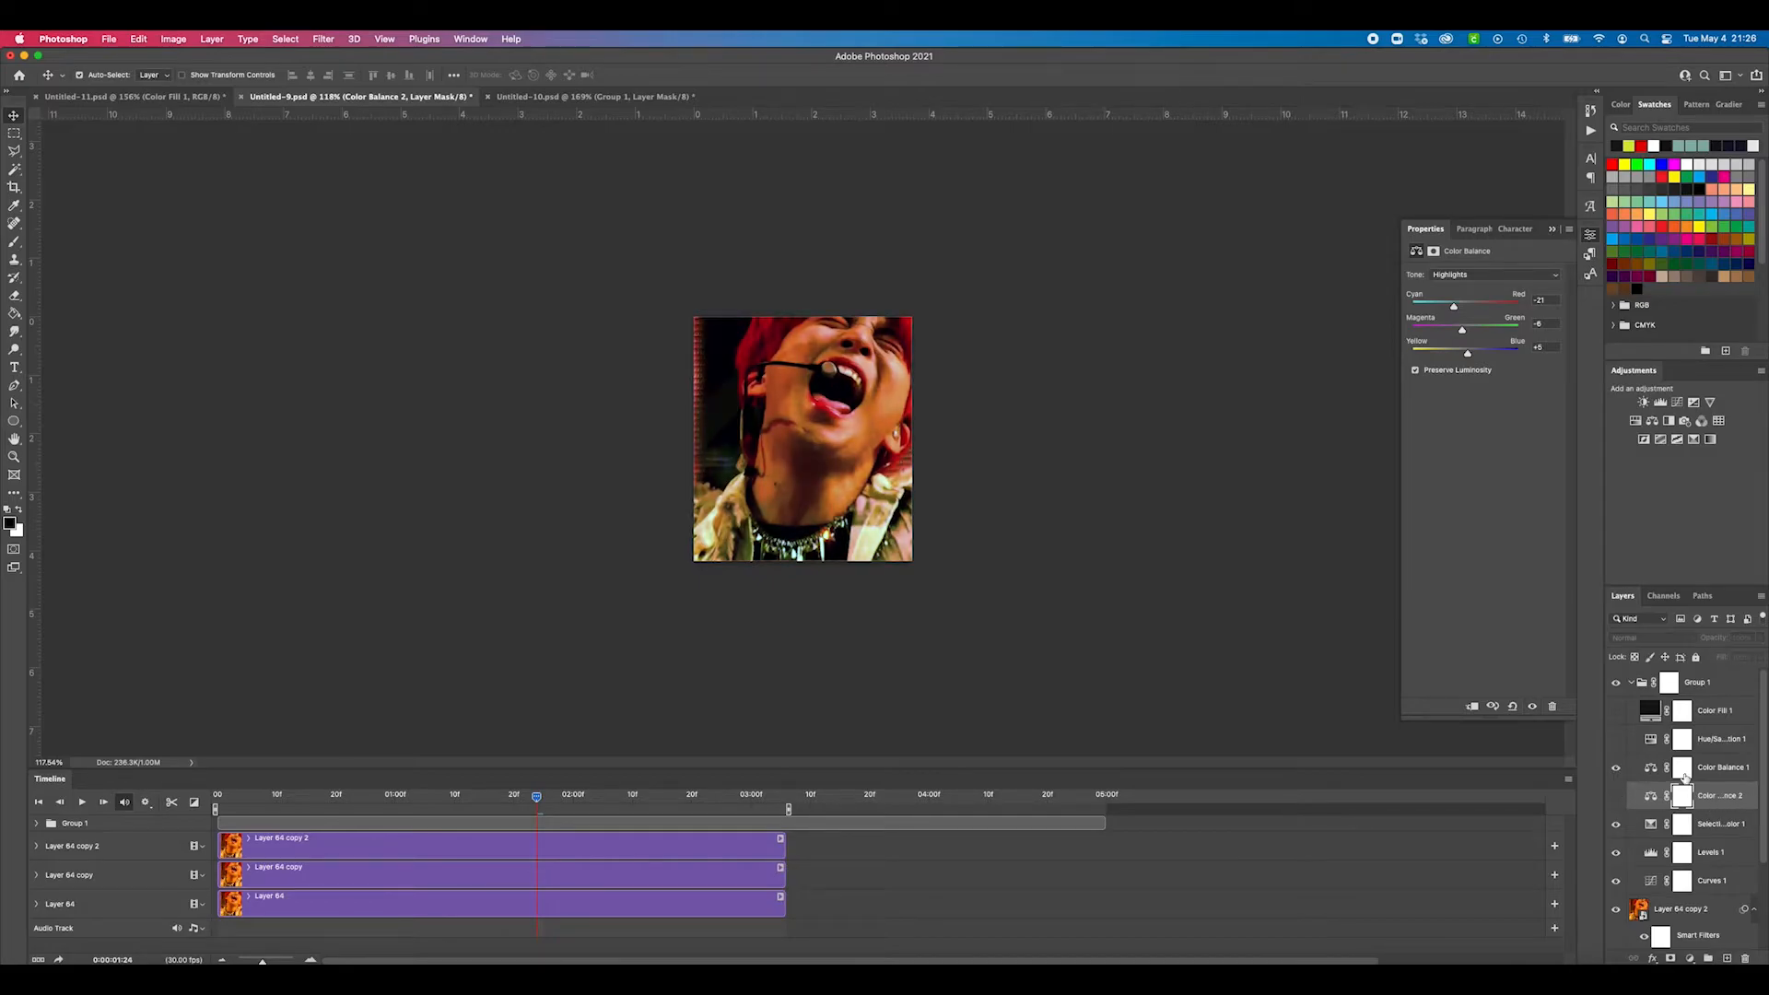
{"action": "left_click", "coordinate": [1731, 802]}
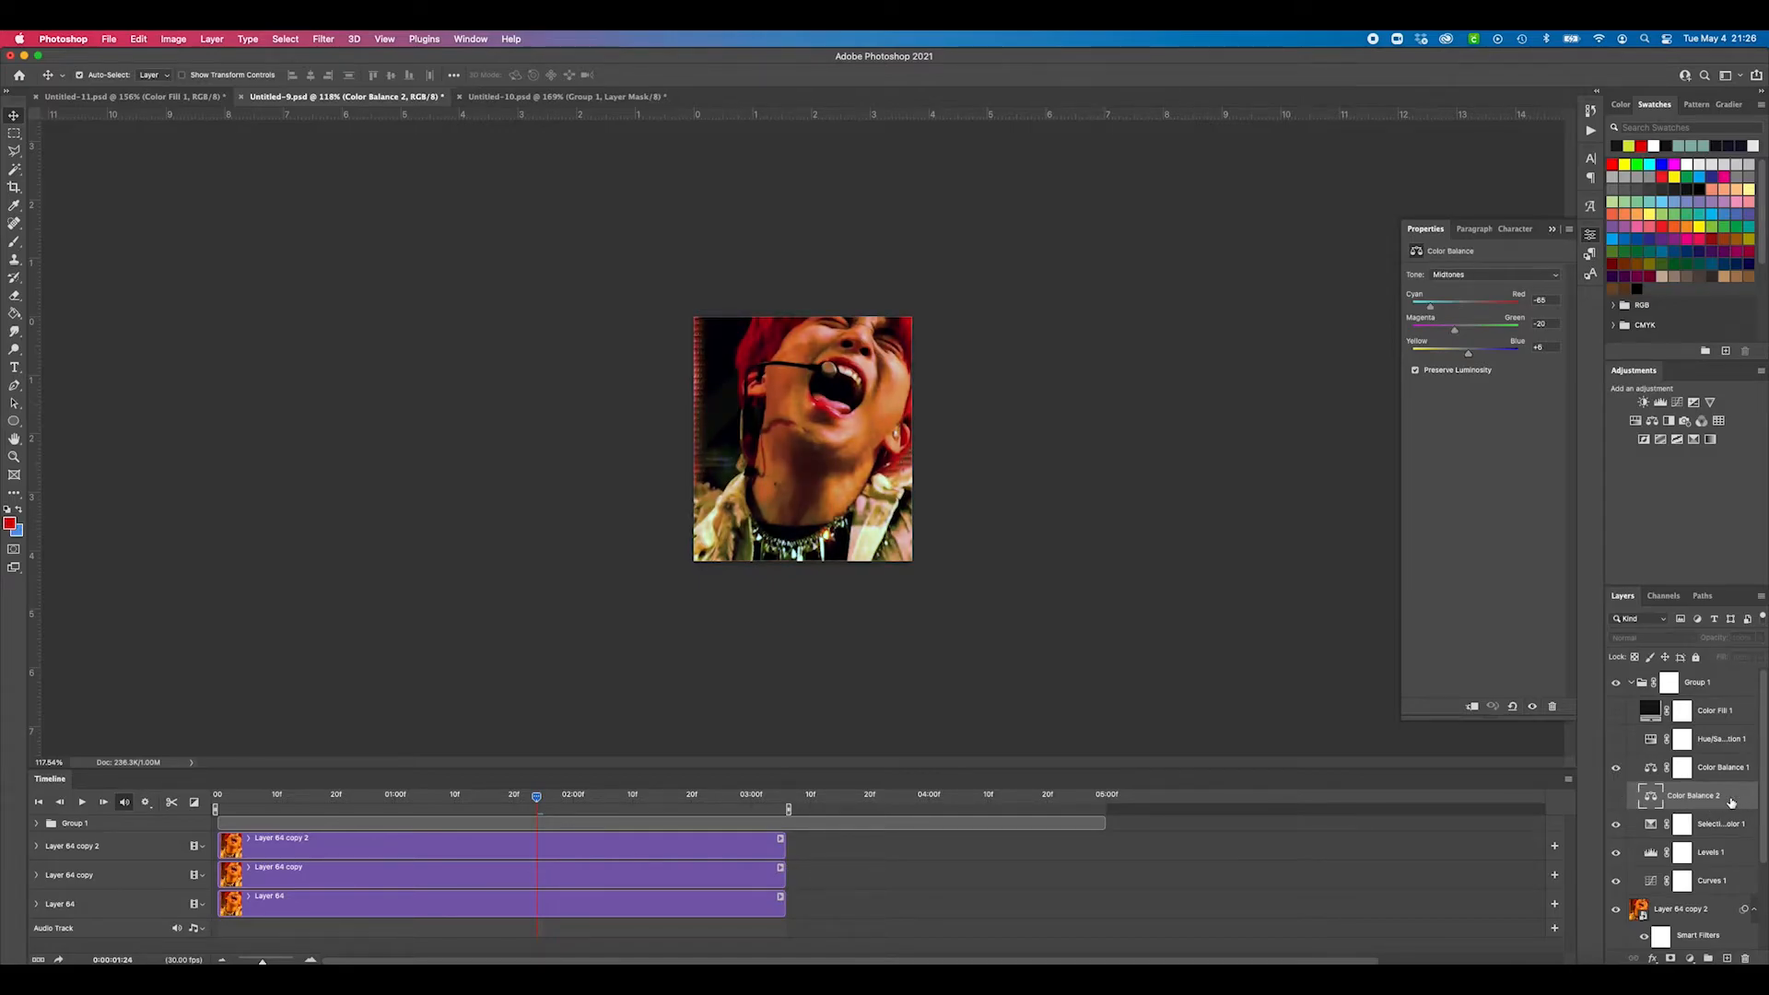
{"action": "key", "text": "Delete"}
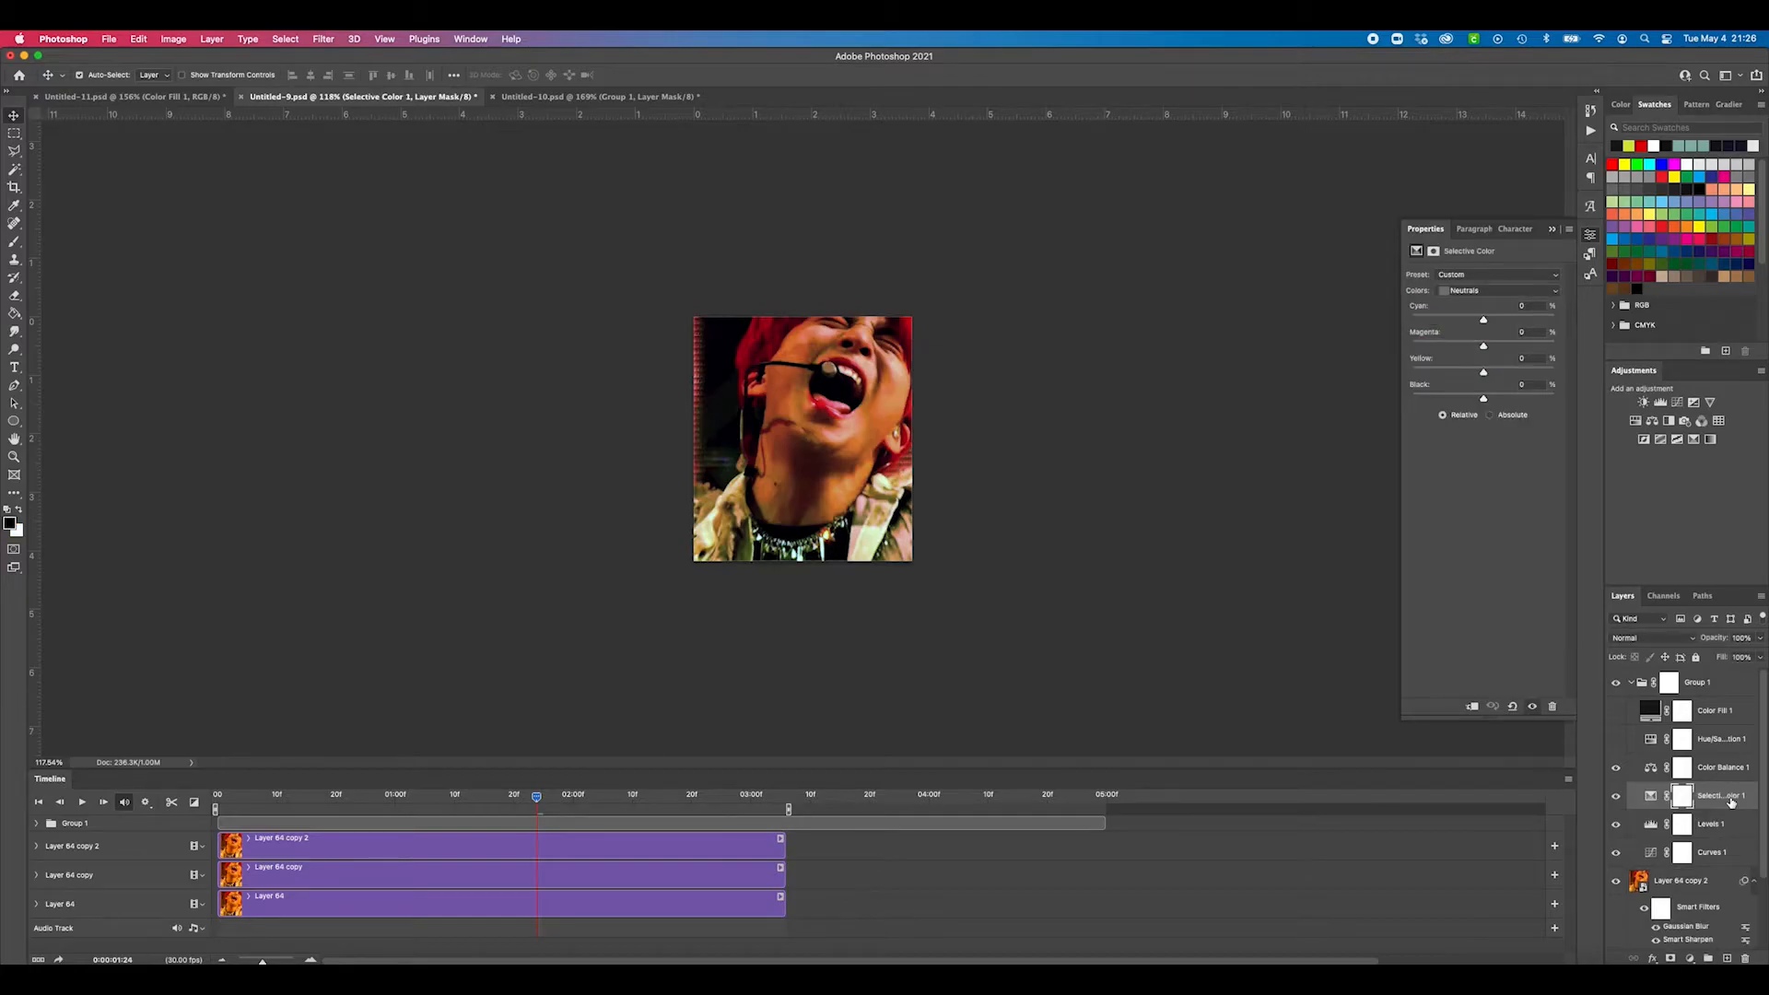
Step: Show Hue/Saturation 1, review its Reds and Yellows settings, and hide the layer again
{"action": "left_click", "coordinate": [1646, 742]}
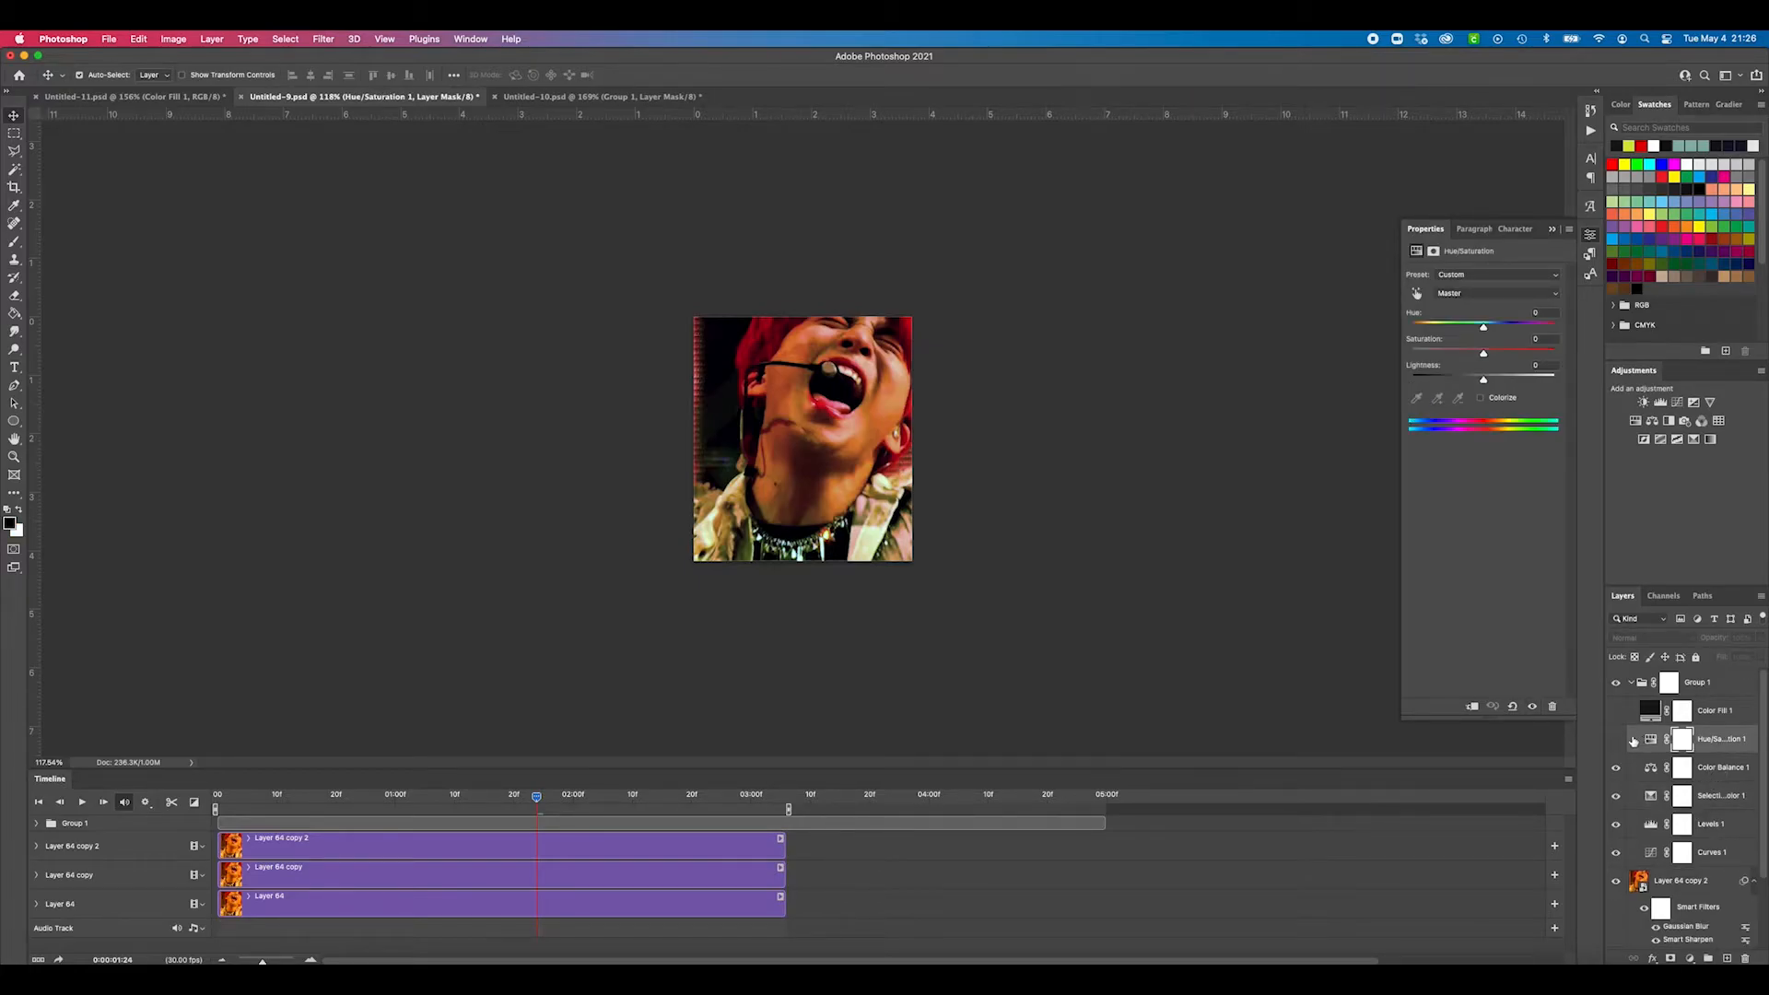
{"action": "left_click", "coordinate": [1615, 739]}
{"action": "left_click", "coordinate": [1651, 740]}
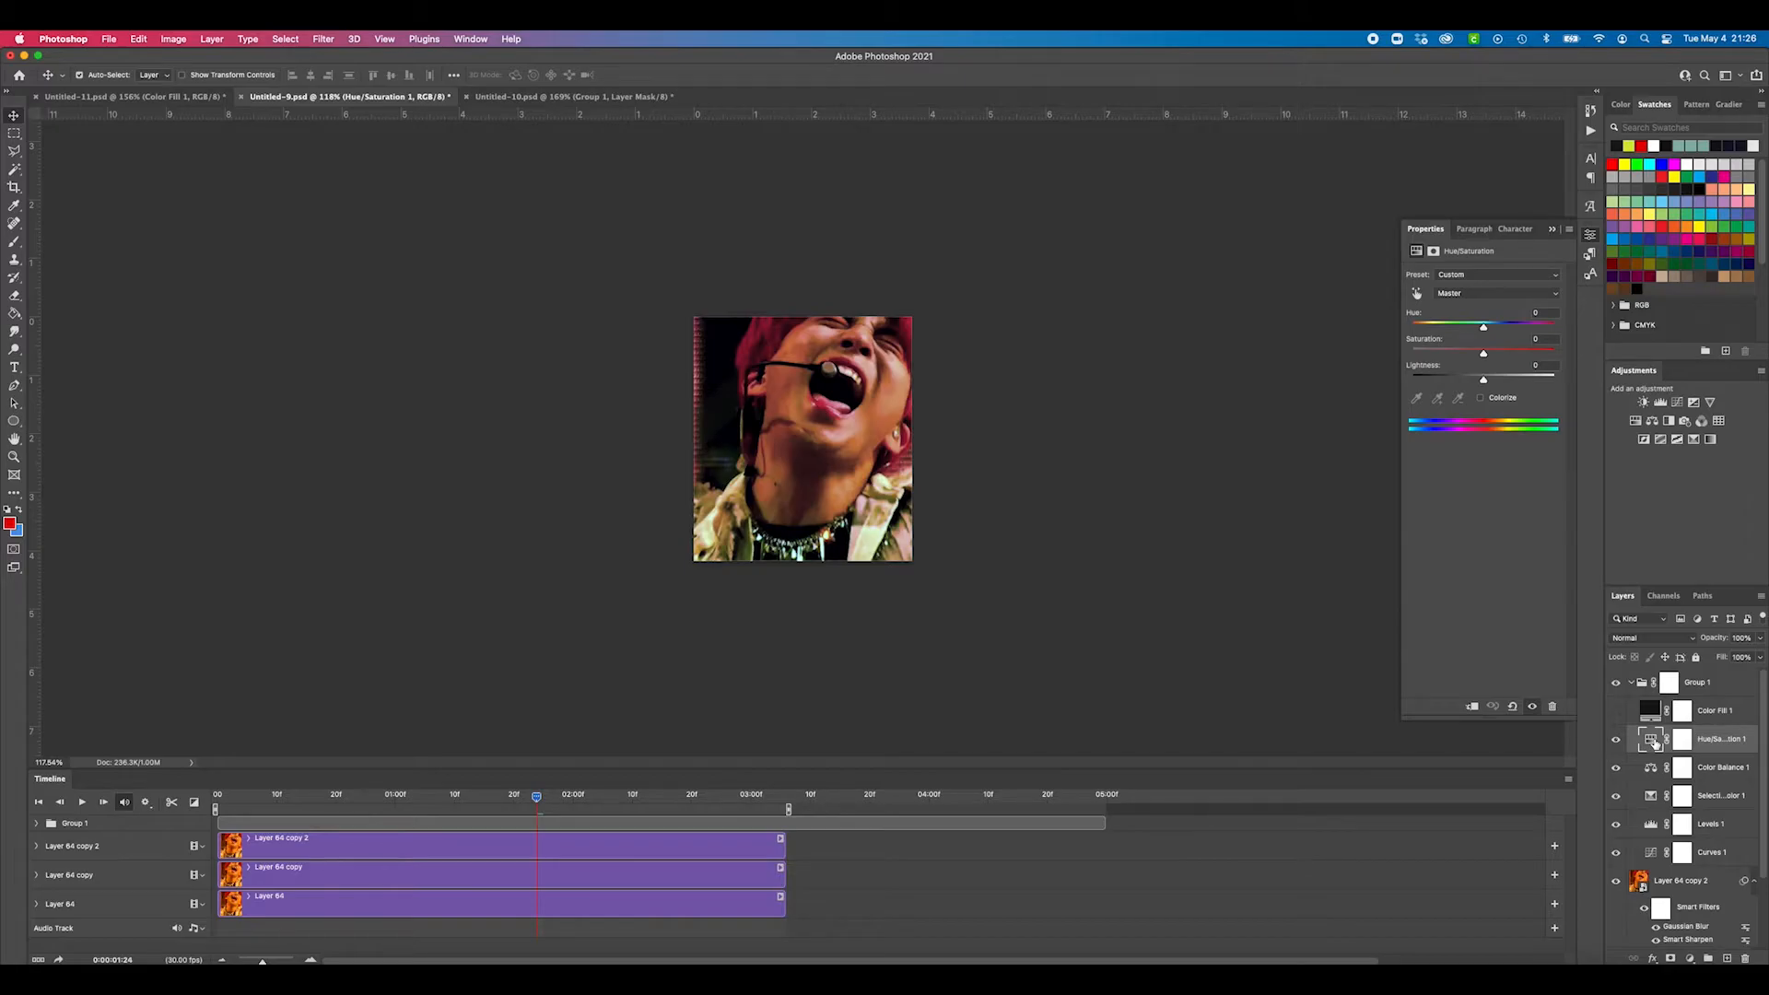
{"action": "left_click", "coordinate": [1470, 293]}
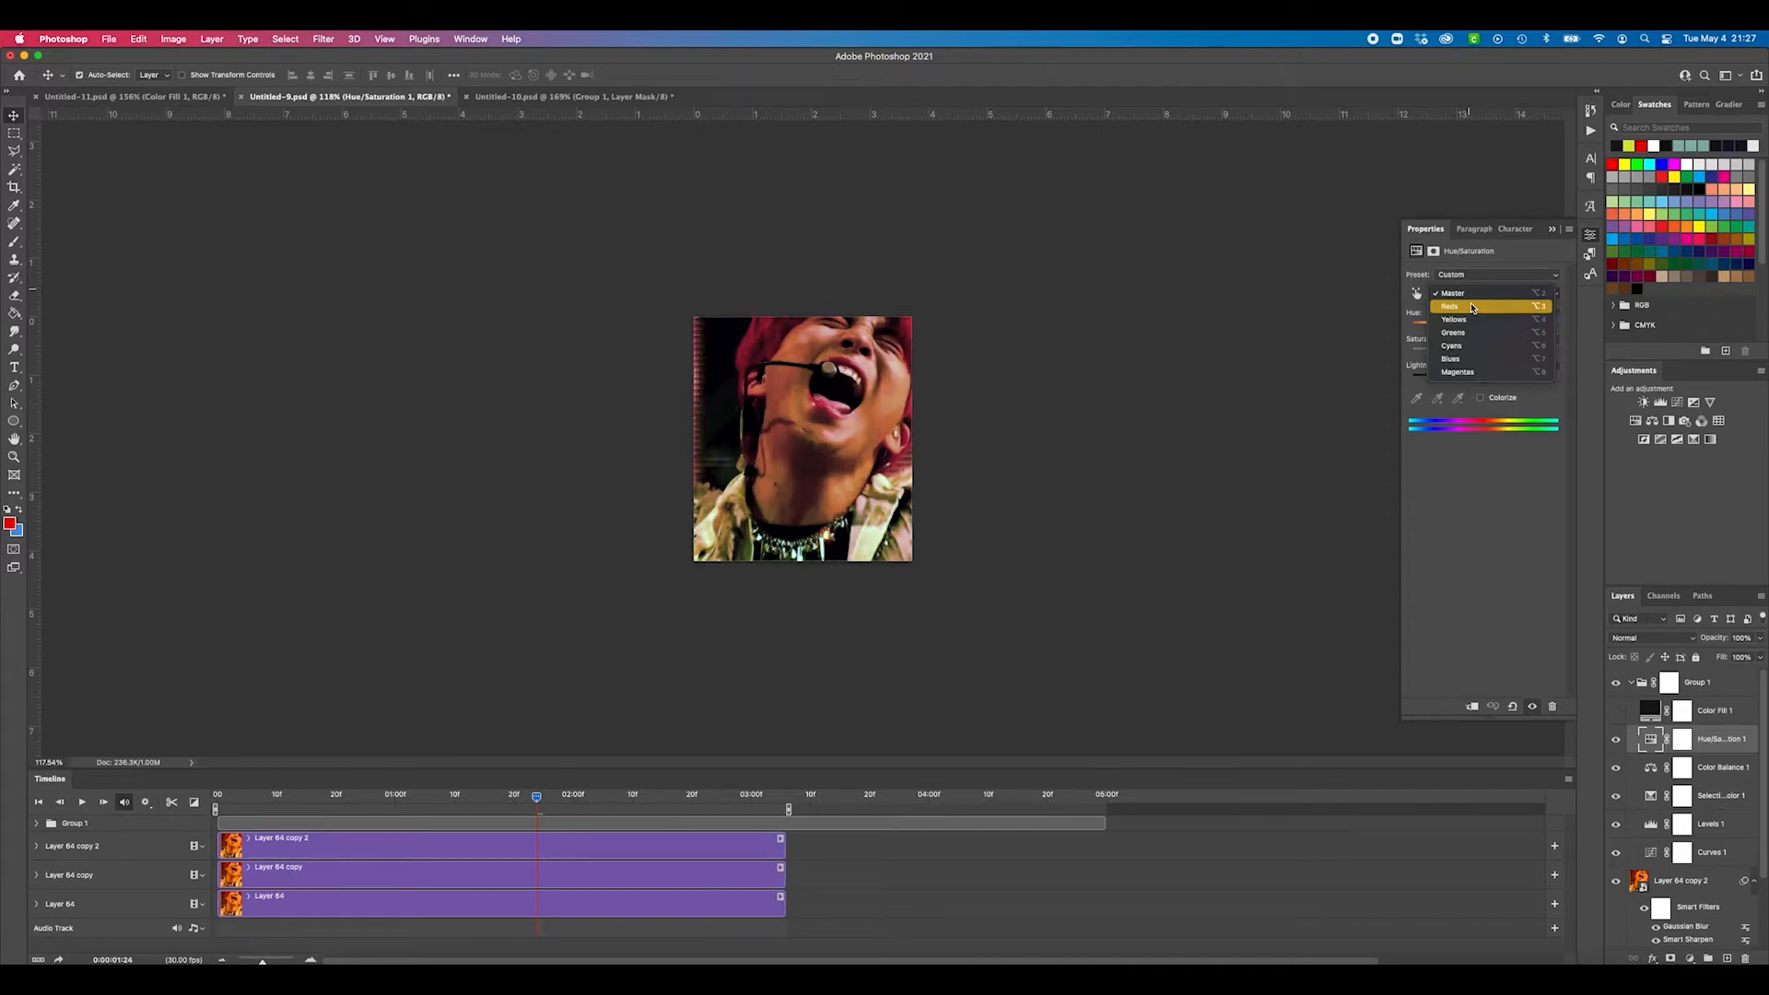
{"action": "left_click", "coordinate": [1472, 307]}
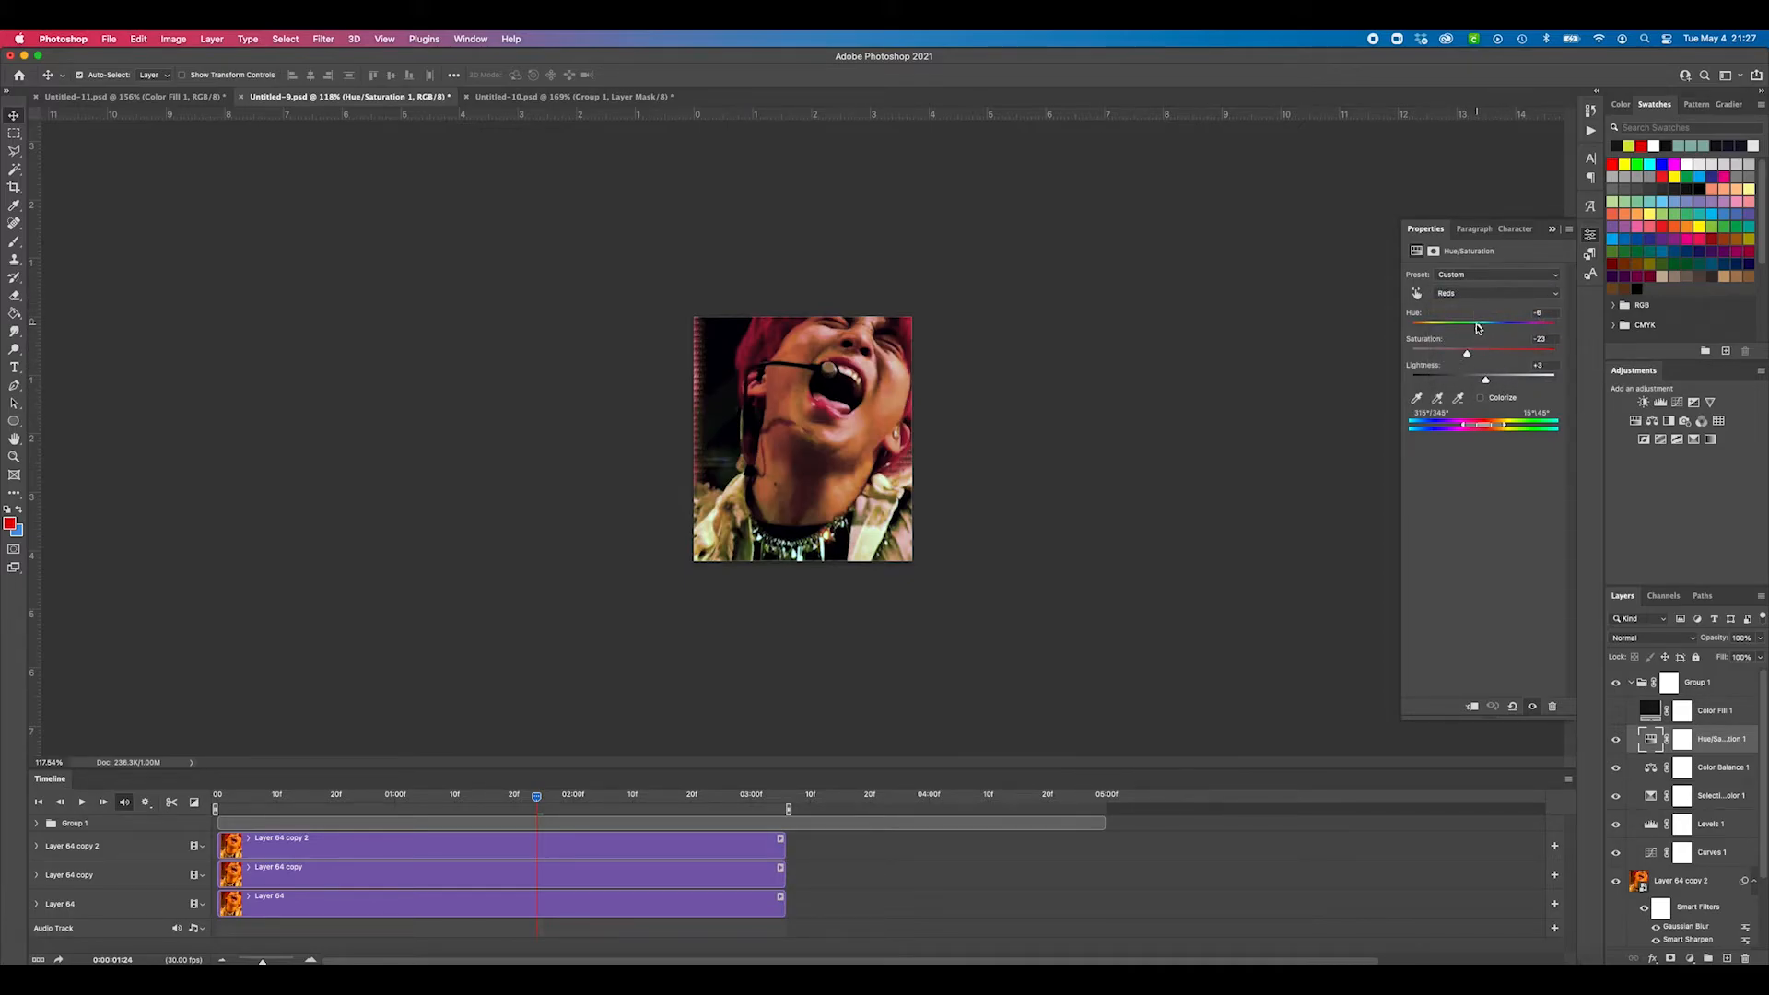
{"action": "left_click", "coordinate": [1474, 293]}
{"action": "left_click", "coordinate": [1474, 308]}
{"action": "left_click", "coordinate": [1620, 744]}
Step: Add a Hue/Saturation layer with Reds at hue -4 and saturation -19, and Yellows at hue -4, saturation -13 and lightness +11
{"action": "left_click", "coordinate": [1635, 420]}
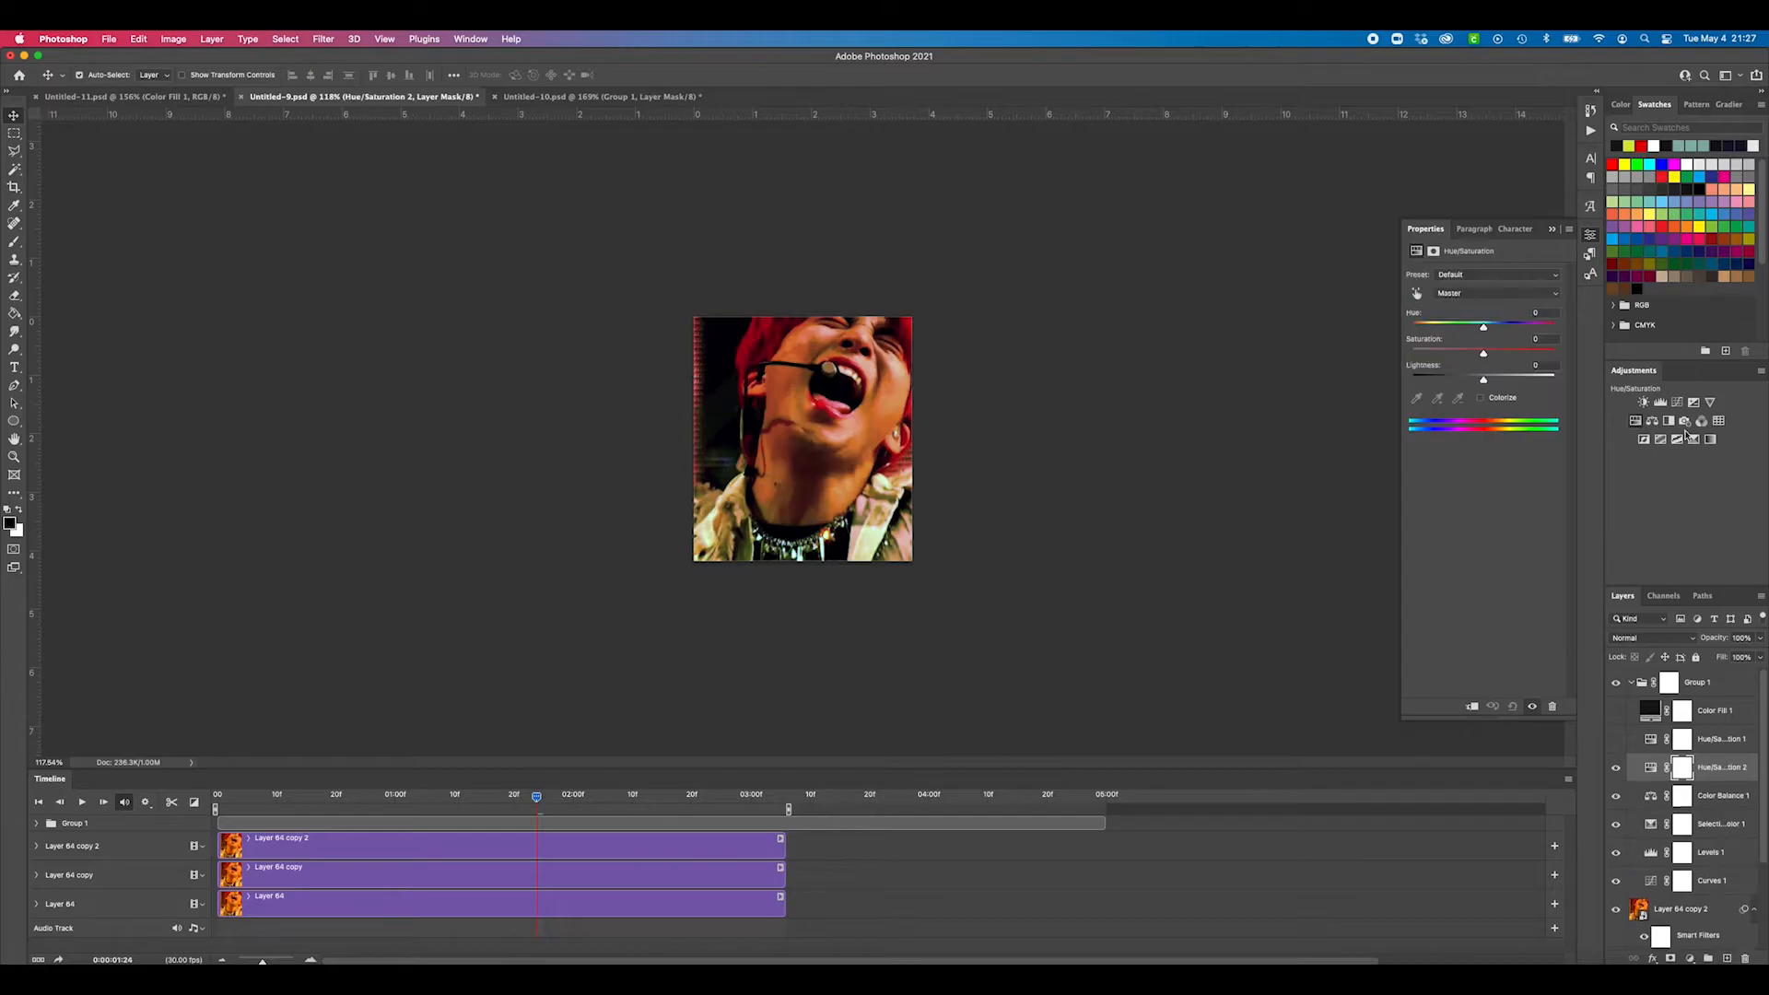
{"action": "left_click", "coordinate": [1474, 292]}
{"action": "left_click", "coordinate": [1474, 306]}
{"action": "left_click_drag", "start_coordinate": [1481, 327], "coordinate": [1493, 379]}
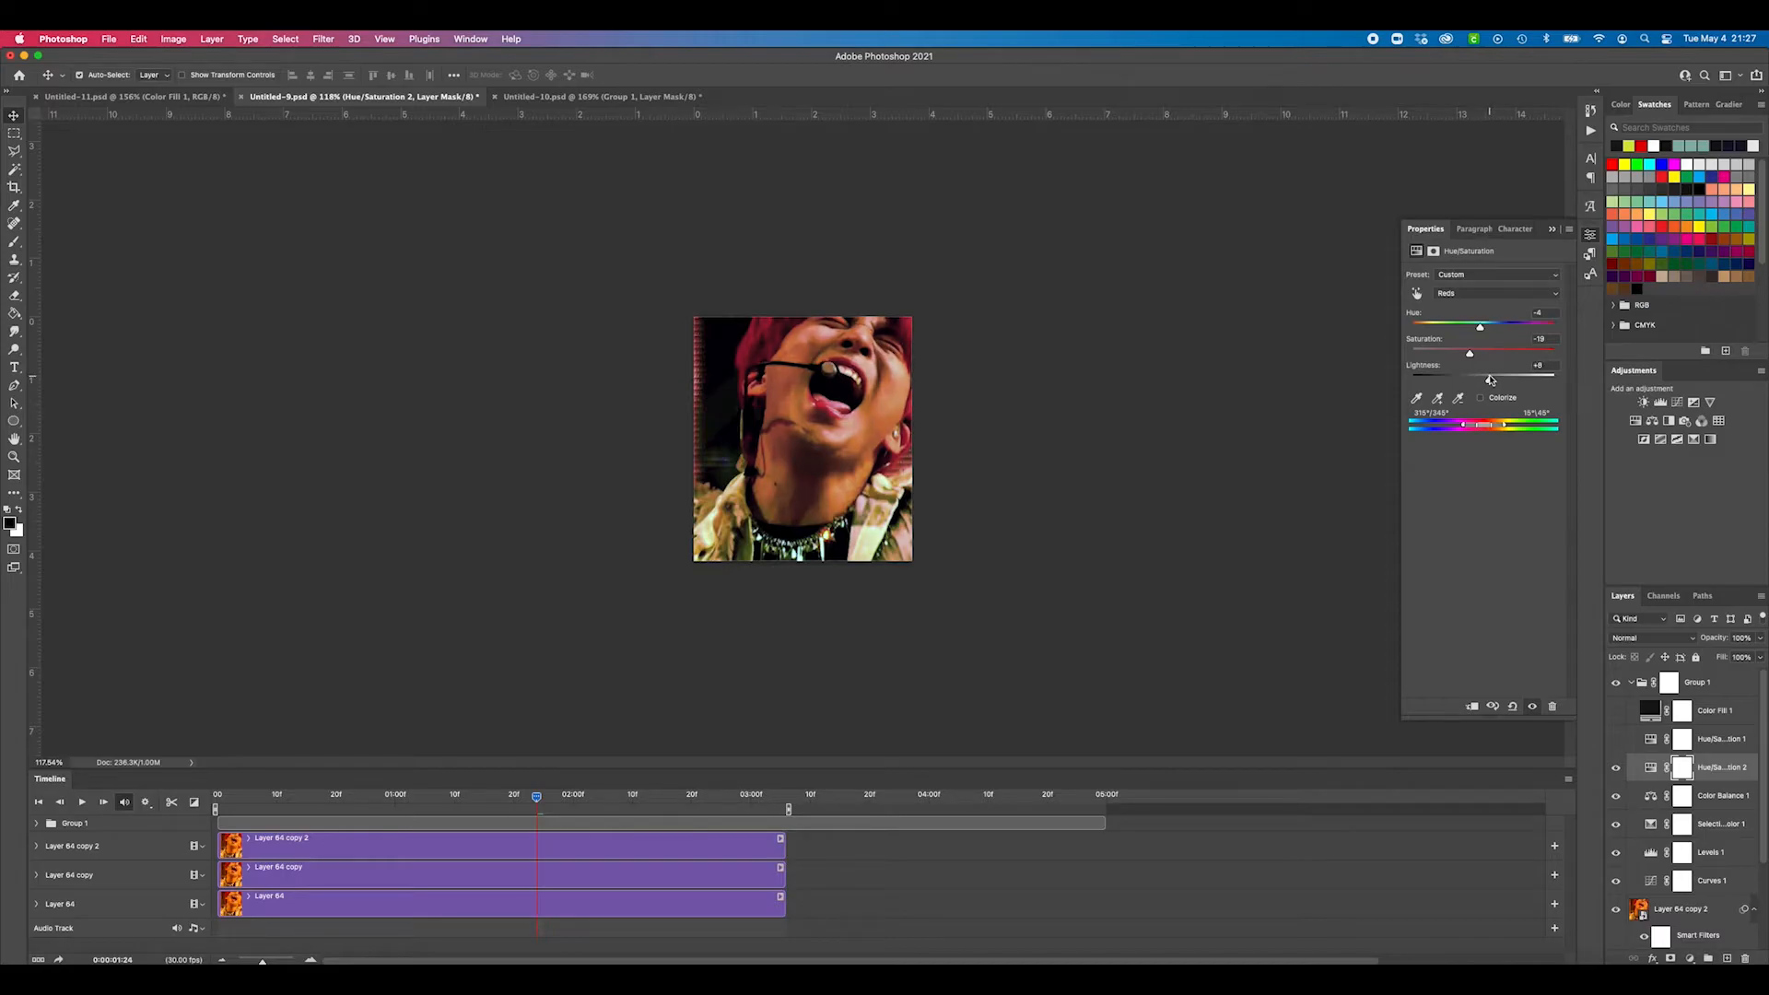
{"action": "left_click", "coordinate": [1468, 300]}
{"action": "left_click", "coordinate": [1473, 309]}
{"action": "left_click_drag", "start_coordinate": [1480, 325], "coordinate": [1491, 378]}
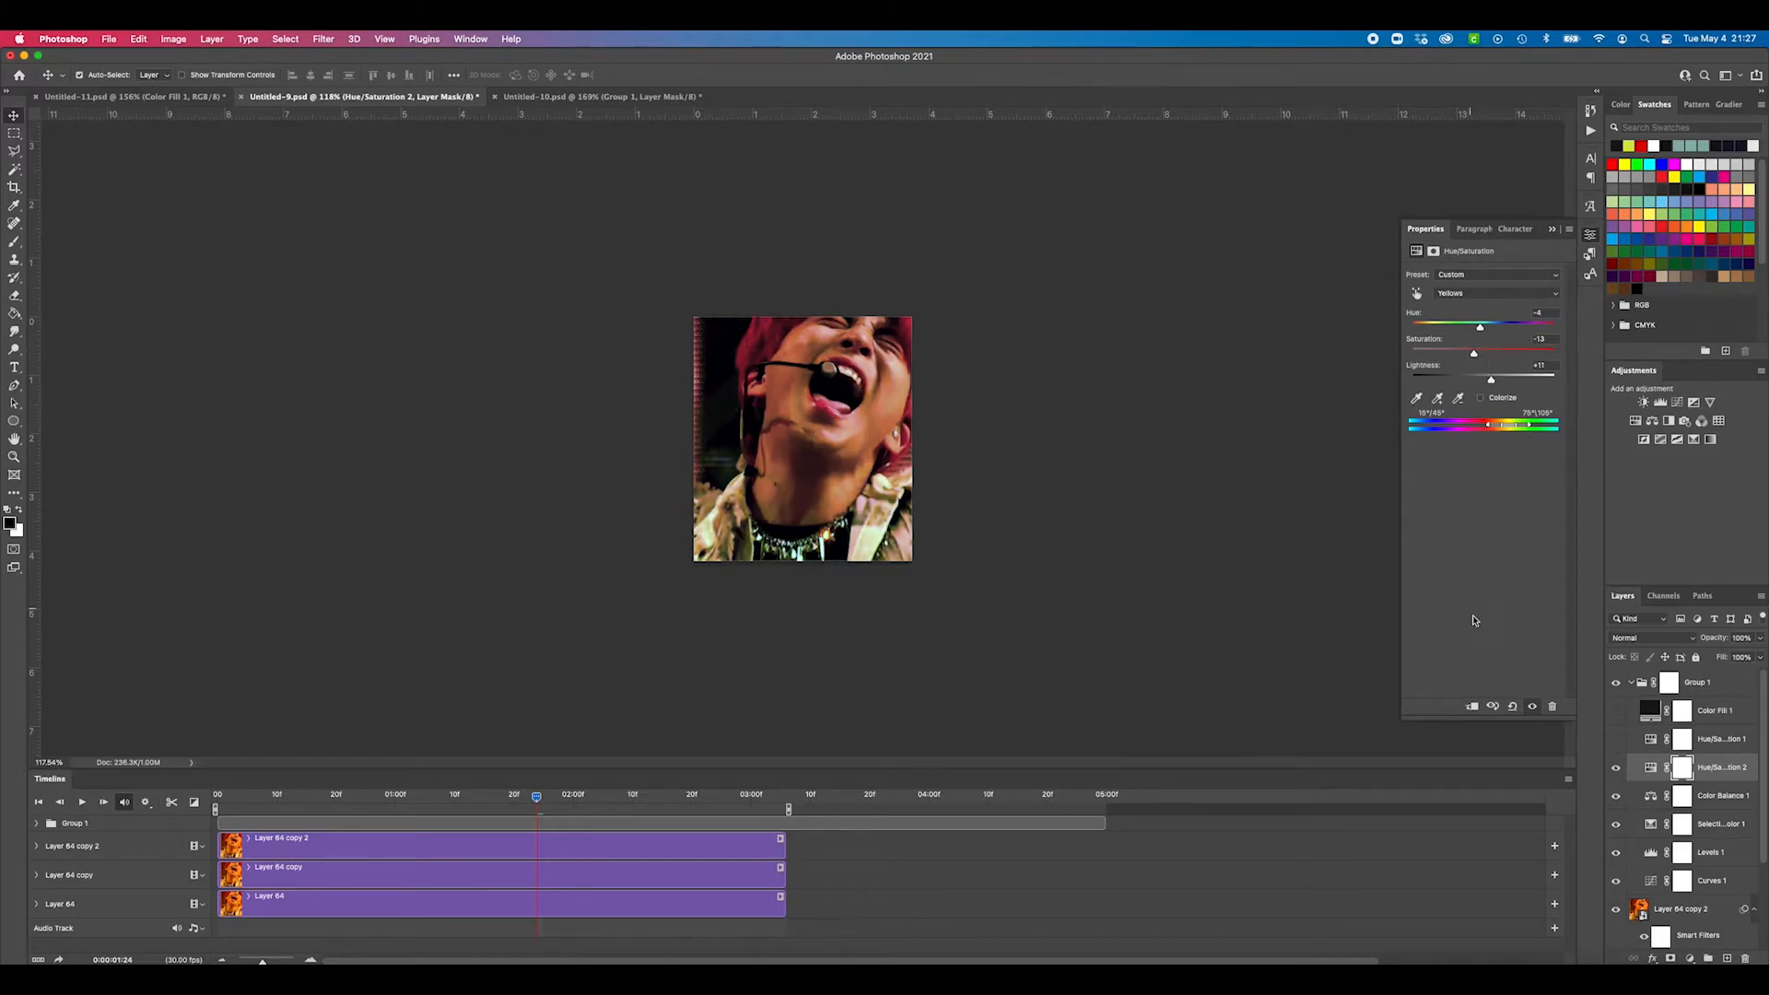
Step: Compare the image with and without Hue/Saturation 2, delete that layer and make Hue/Saturation 1 visible
{"action": "left_click", "coordinate": [1617, 770]}
{"action": "left_click", "coordinate": [1617, 770]}
{"action": "left_click", "coordinate": [1617, 770]}
{"action": "left_click", "coordinate": [1617, 770]}
{"action": "key", "text": "BackSpace"}
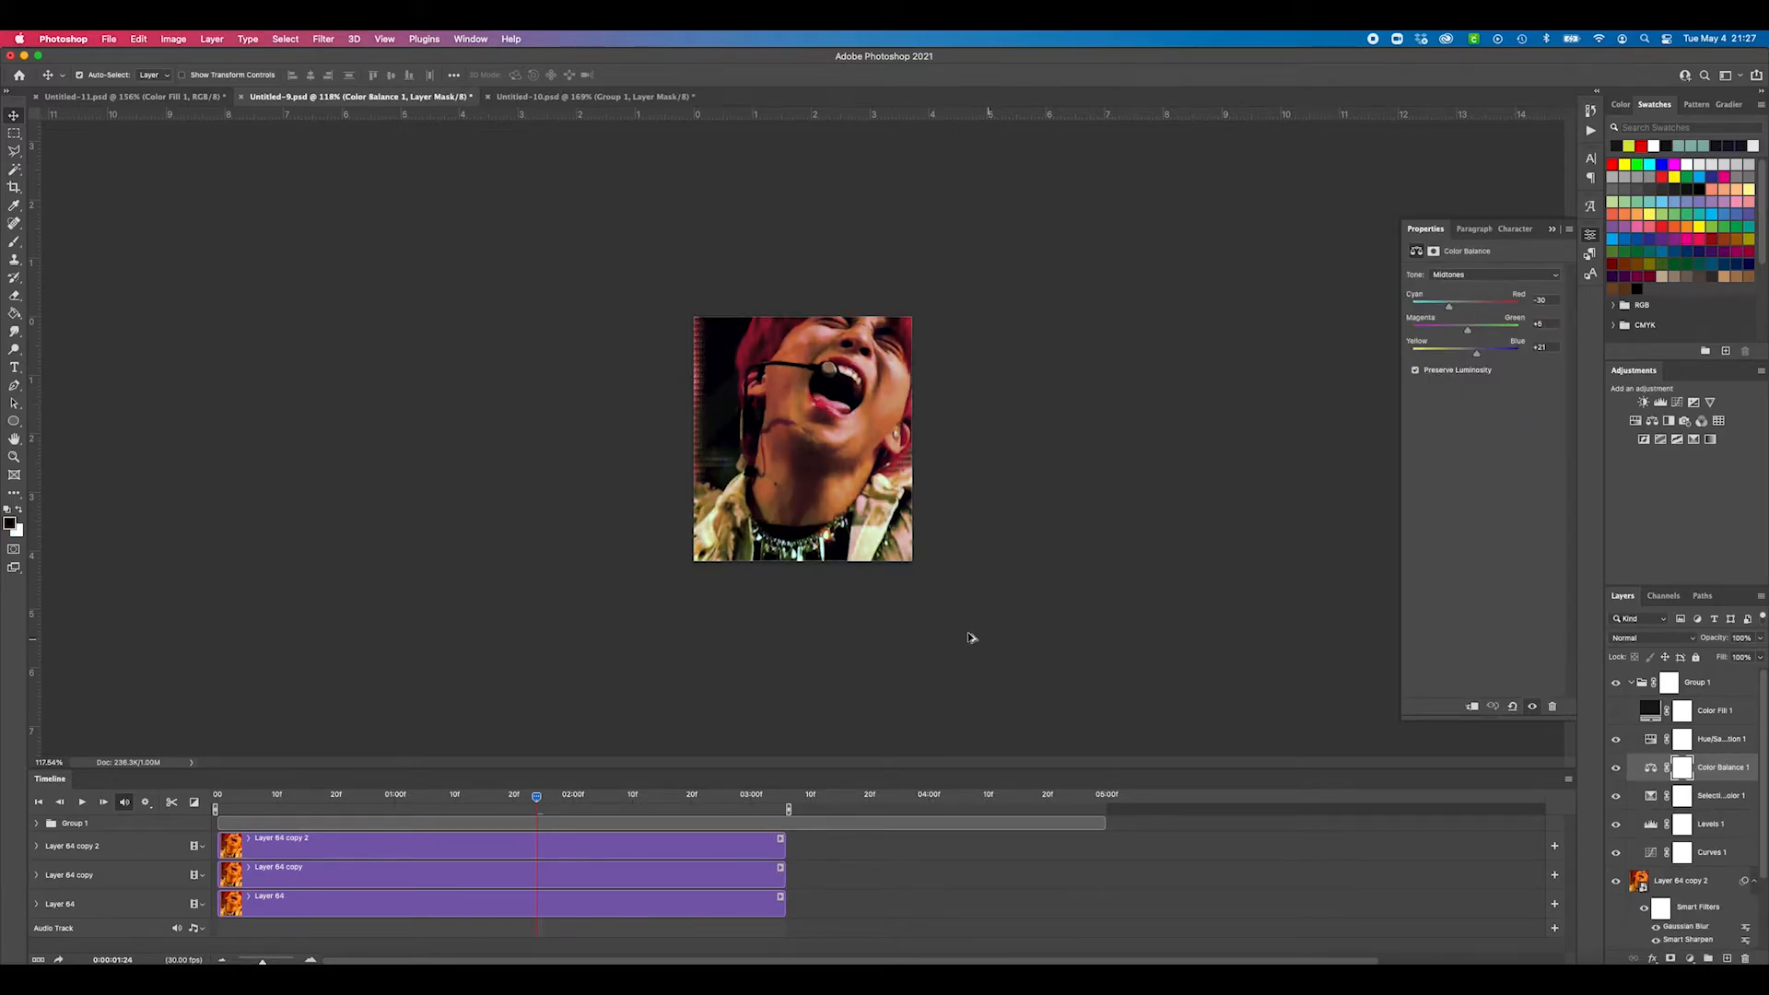
Step: Make the Color Fill 1 layer visible
{"action": "scroll", "coordinate": [812, 493], "scroll_direction": "up", "scroll_amount": 2}
{"action": "scroll", "coordinate": [813, 493], "scroll_direction": "down", "scroll_amount": 2}
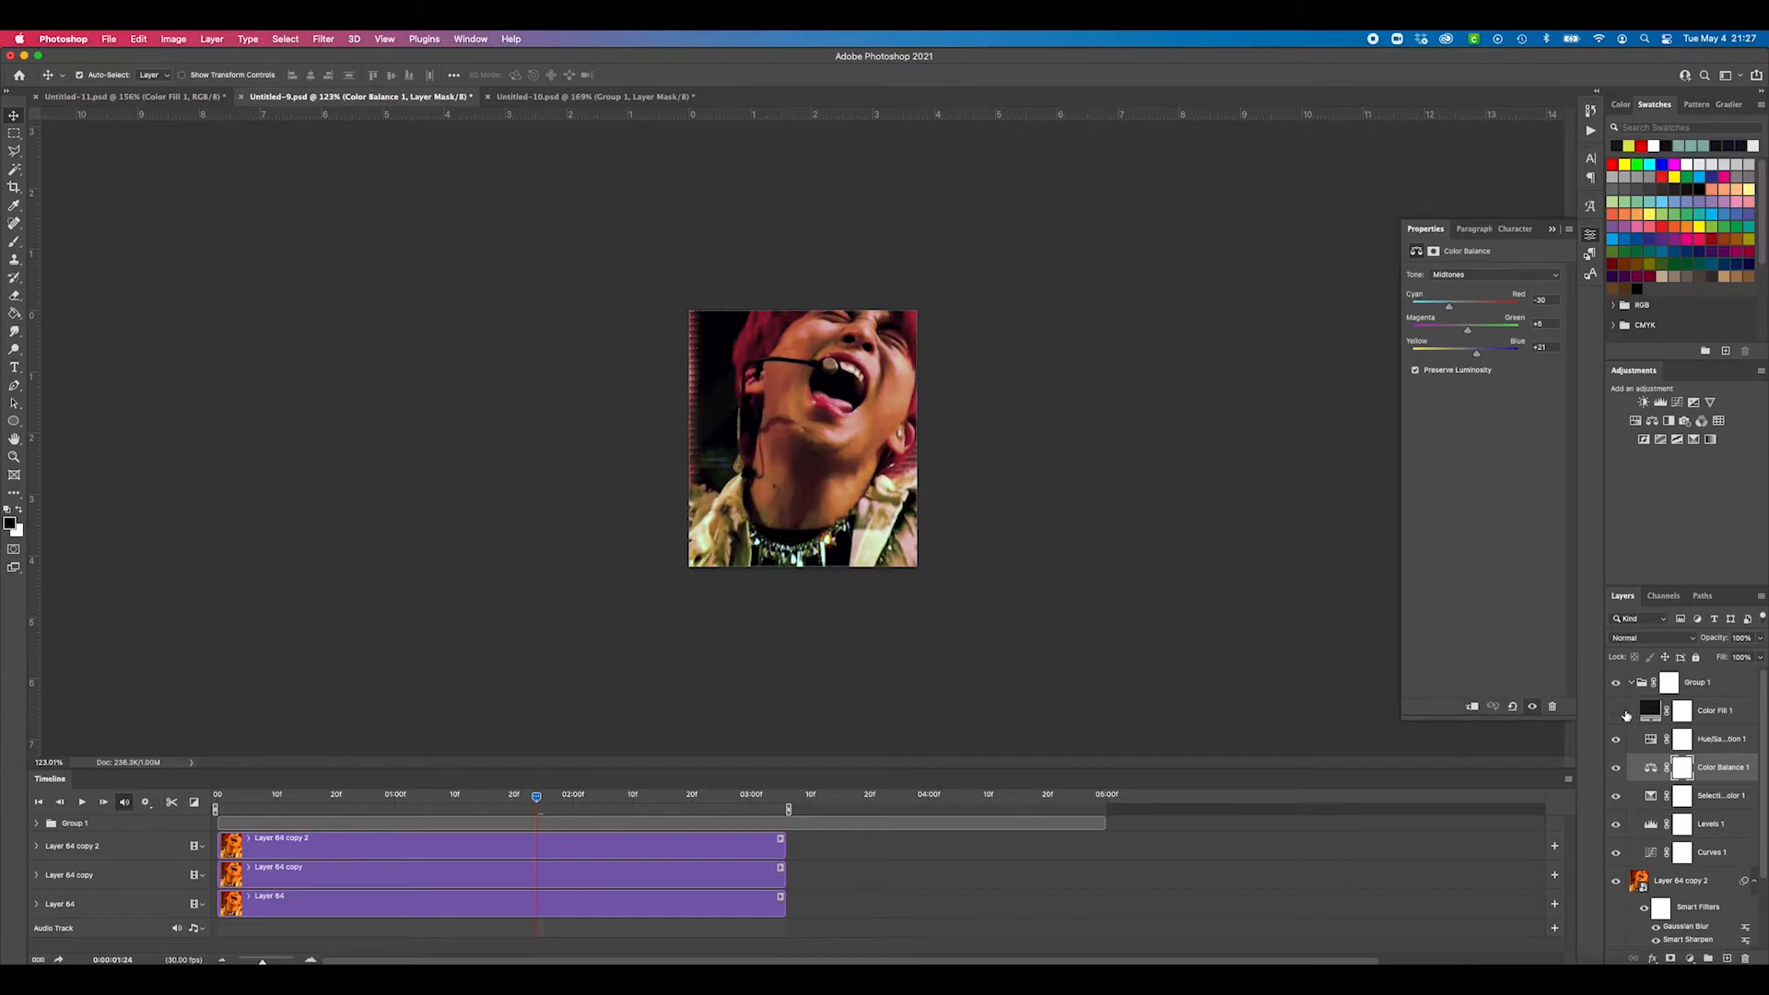
{"action": "left_click", "coordinate": [1616, 711]}
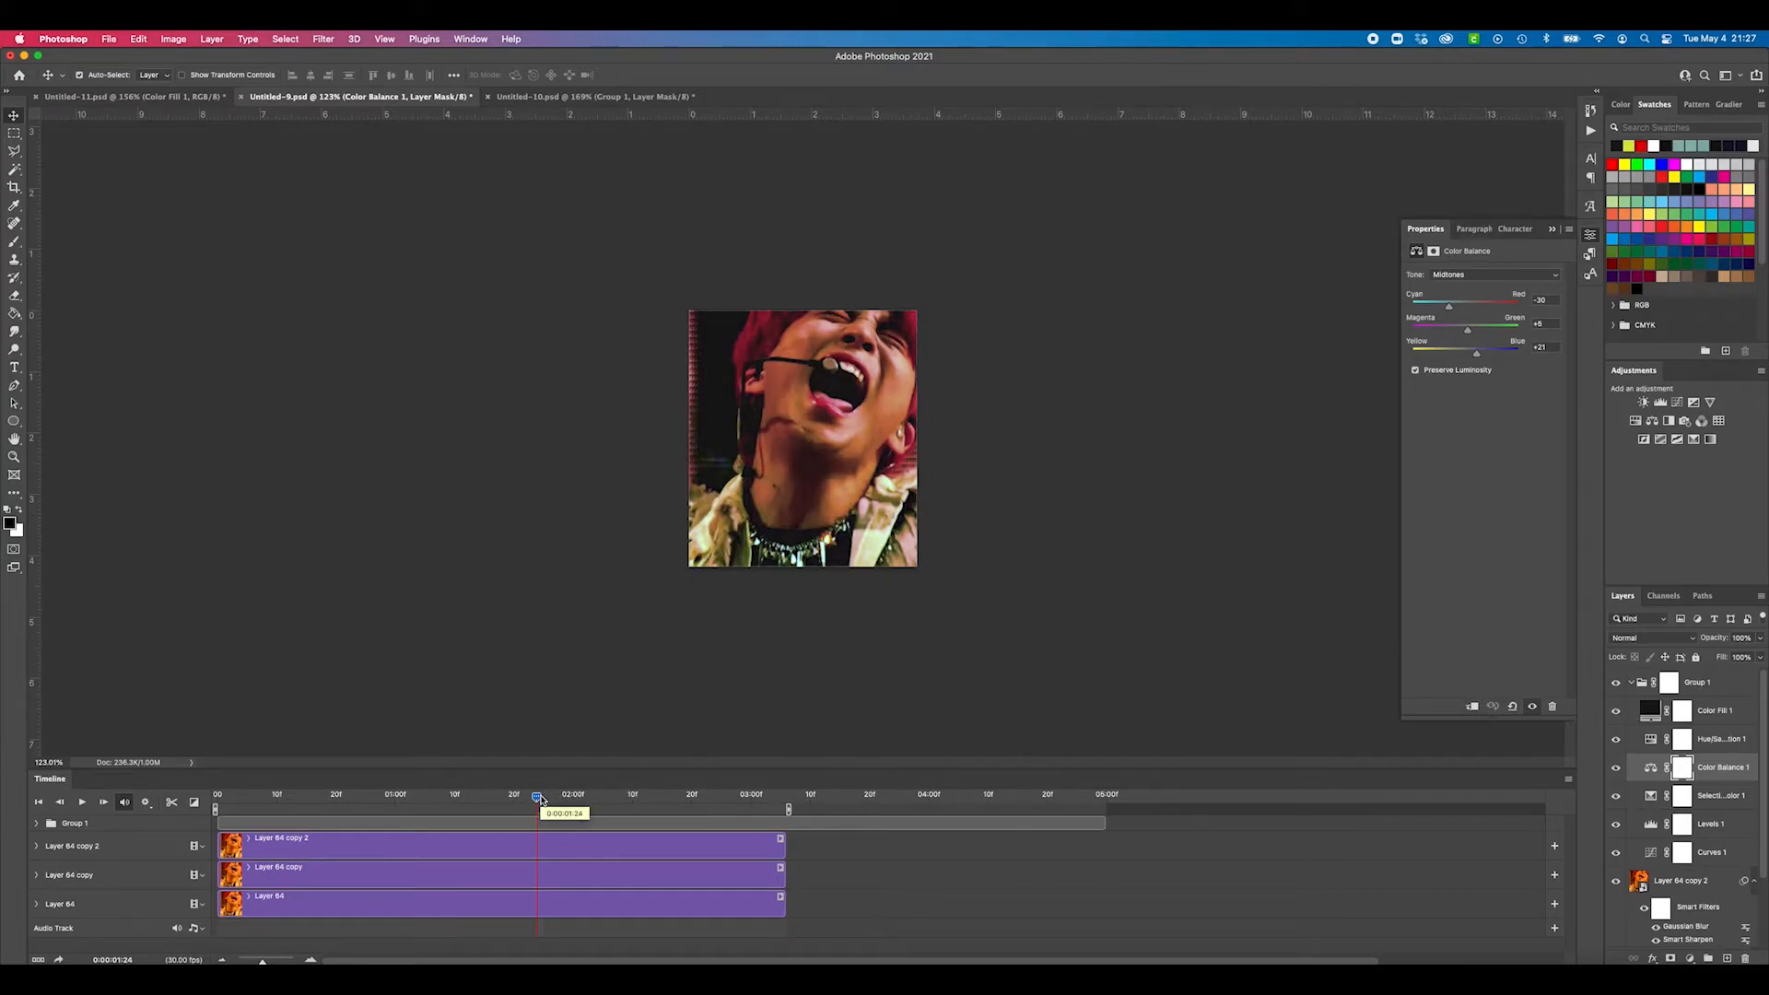
{"action": "left_click", "coordinate": [1692, 959]}
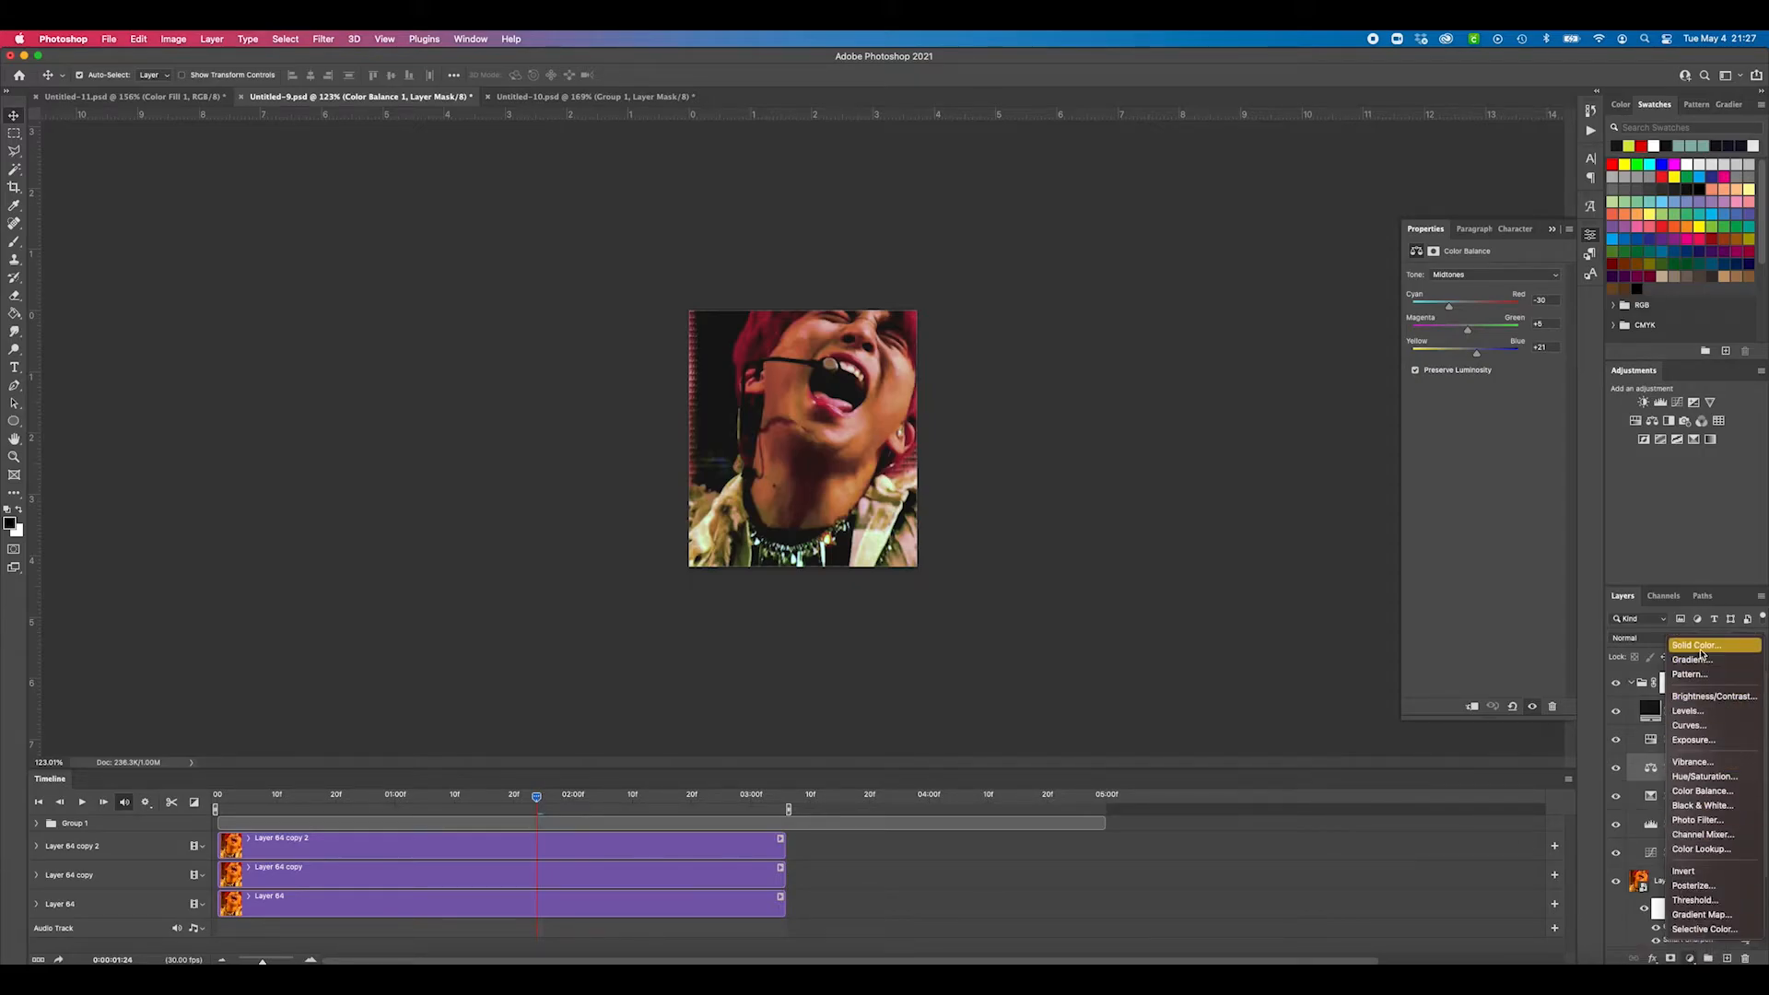
{"action": "left_click", "coordinate": [203, 37]}
{"action": "left_click", "coordinate": [204, 37]}
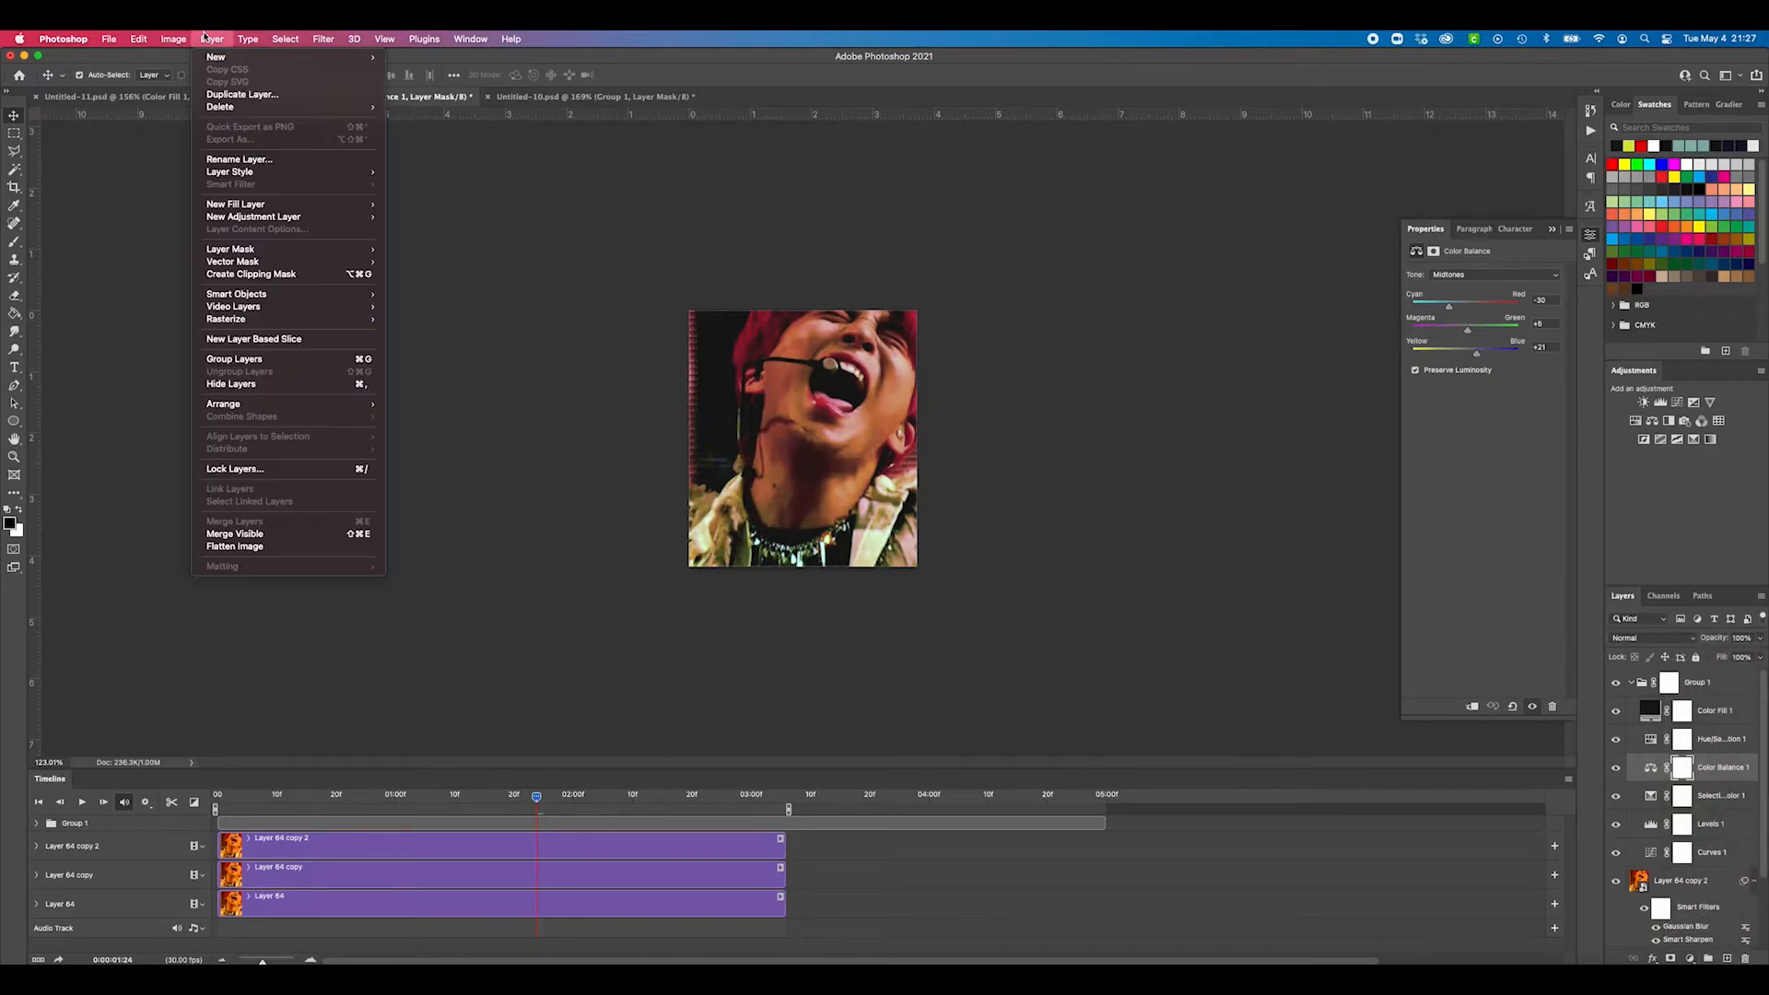
{"action": "left_click", "coordinate": [1032, 240]}
Step: Collapse Group 1 and compare the coloring before and after with the group hidden and shown at other frames
{"action": "left_click_drag", "start_coordinate": [540, 785], "coordinate": [739, 789]}
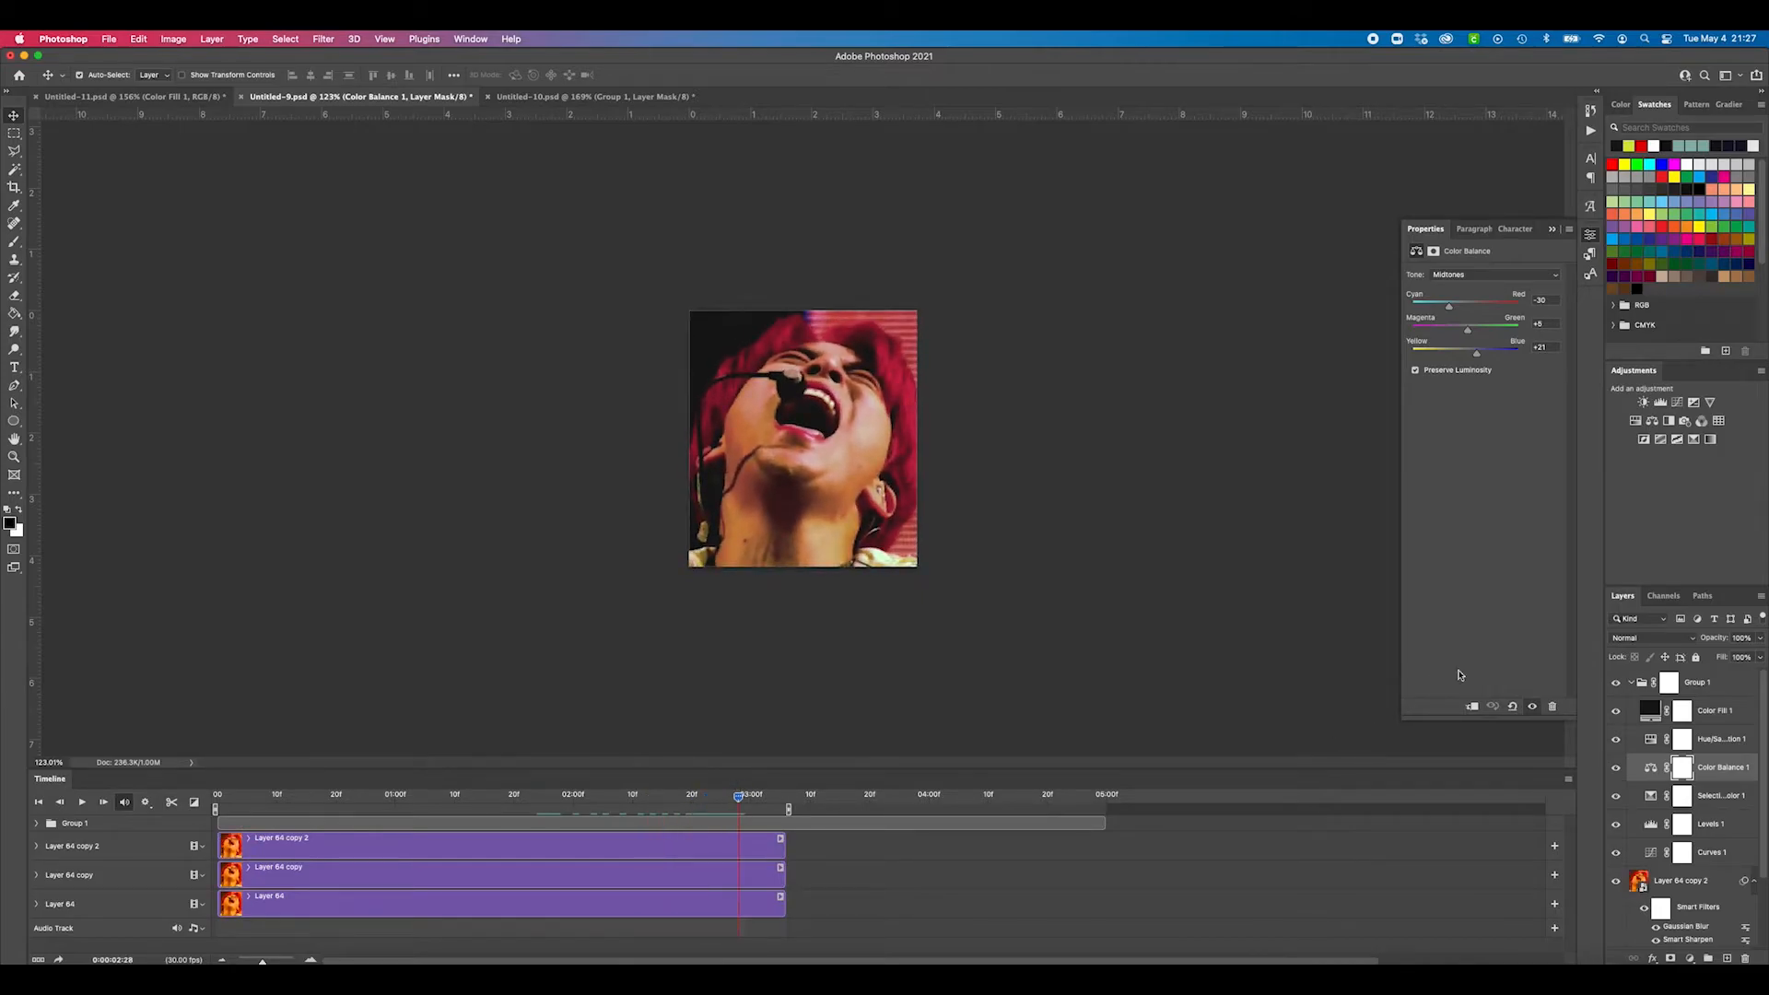
{"action": "left_click", "coordinate": [1632, 683]}
{"action": "left_click", "coordinate": [1615, 682]}
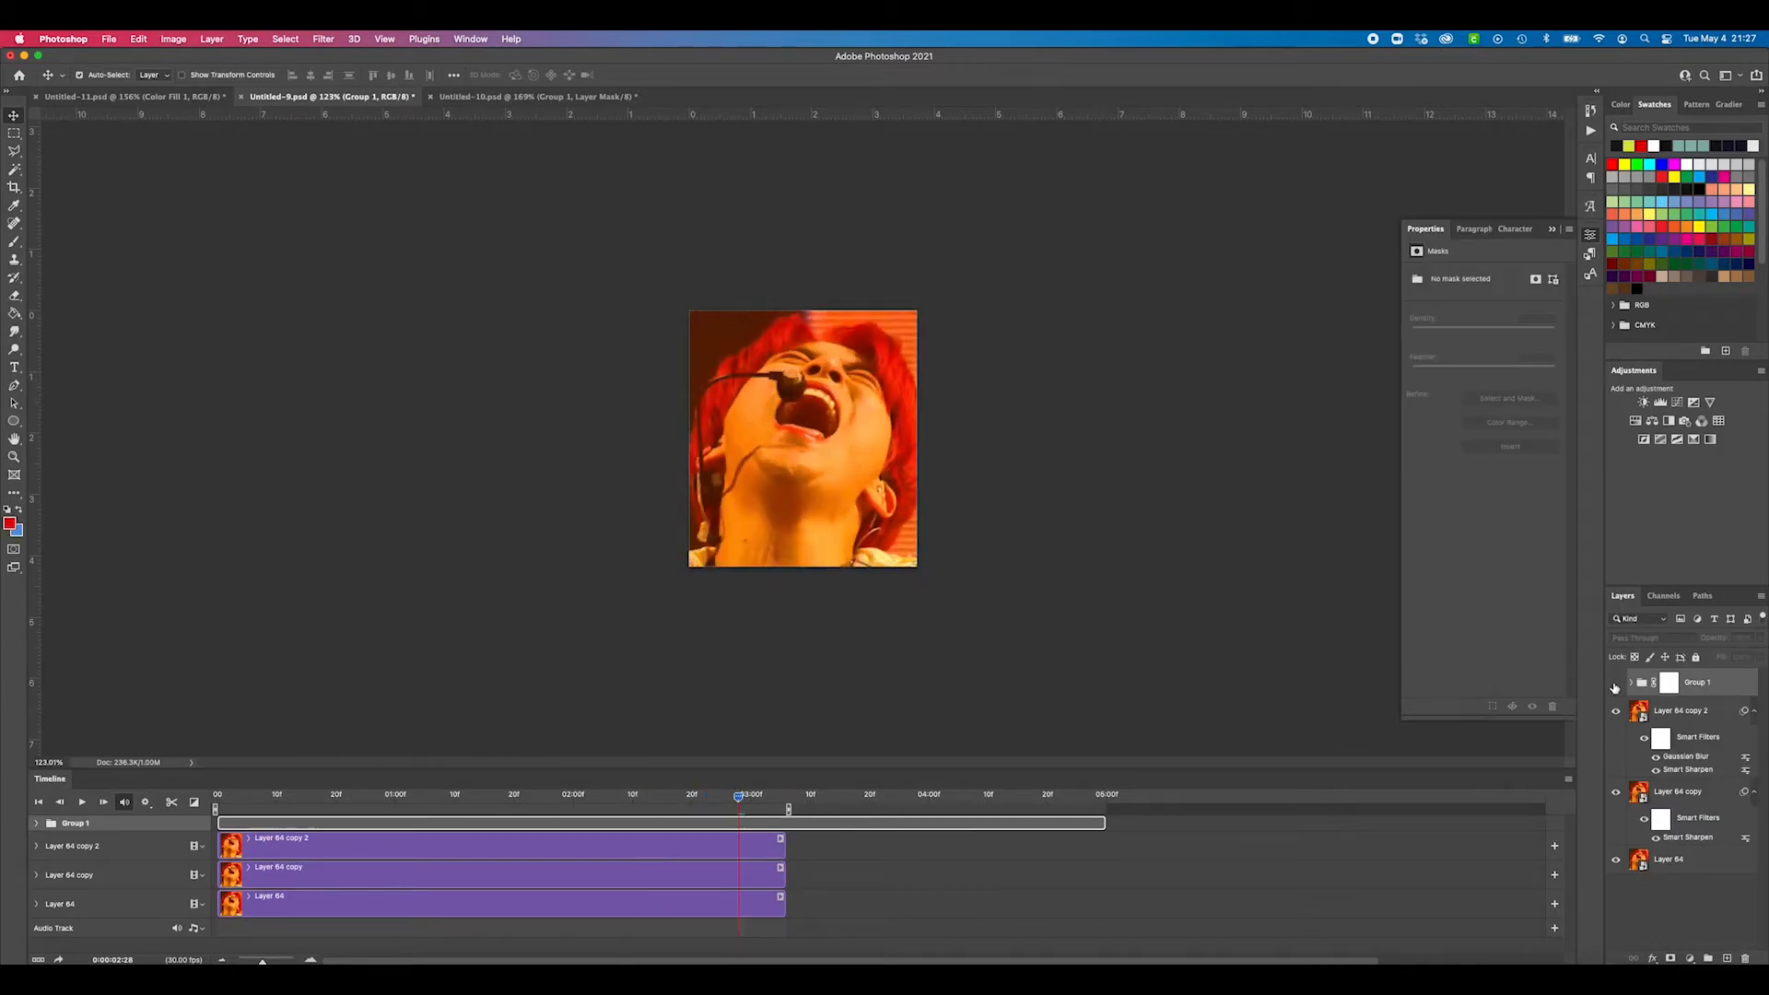
{"action": "left_click", "coordinate": [1615, 684]}
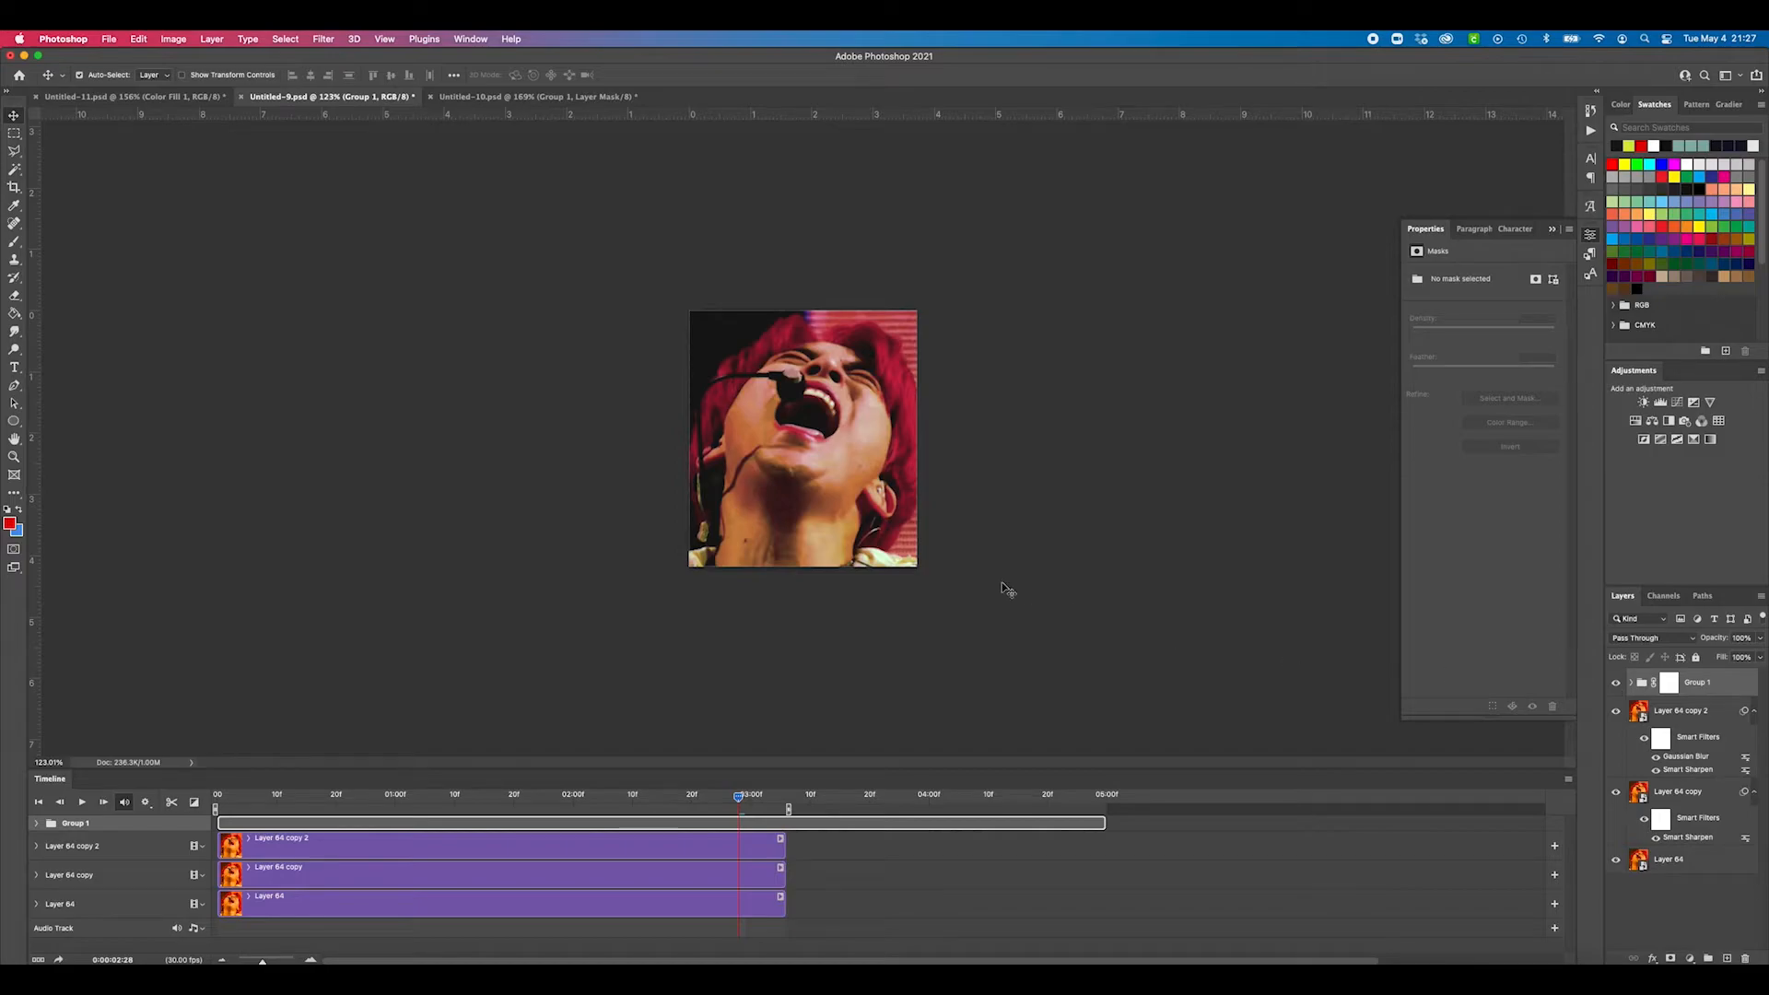
{"action": "left_click_drag", "start_coordinate": [741, 796], "coordinate": [687, 798]}
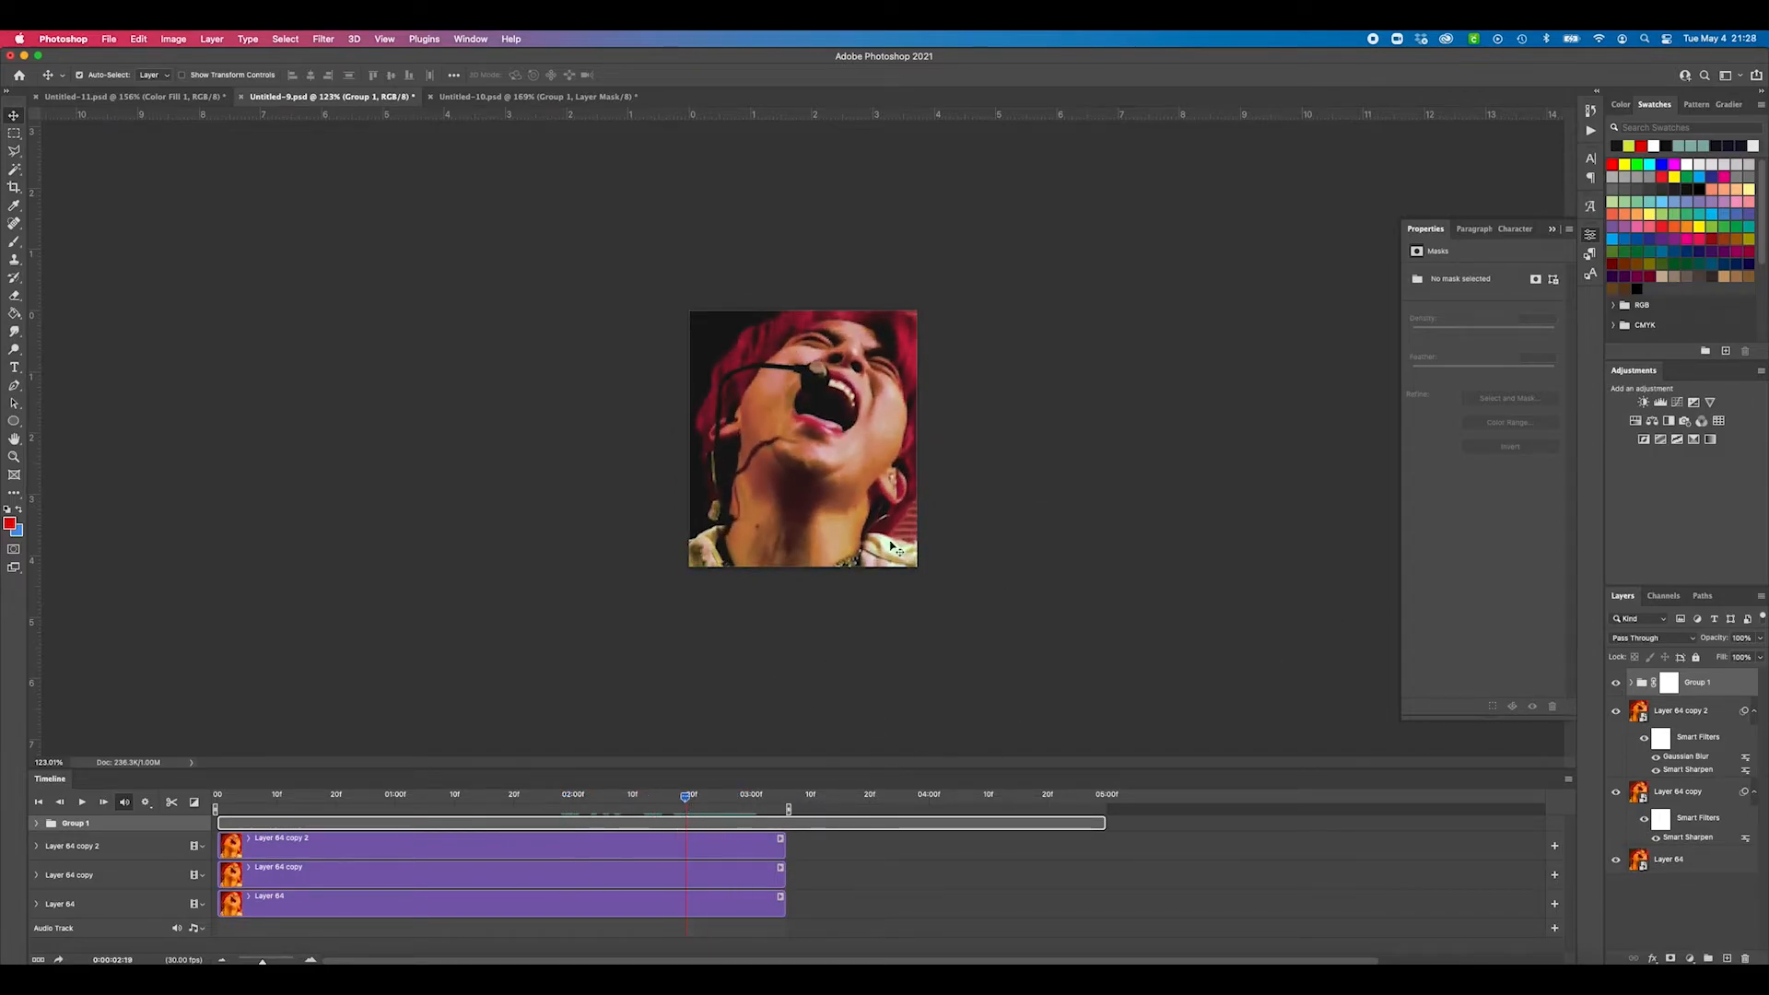
Step: Switch to the Untitled-10 document
{"action": "key", "text": "ctrl+Tab"}
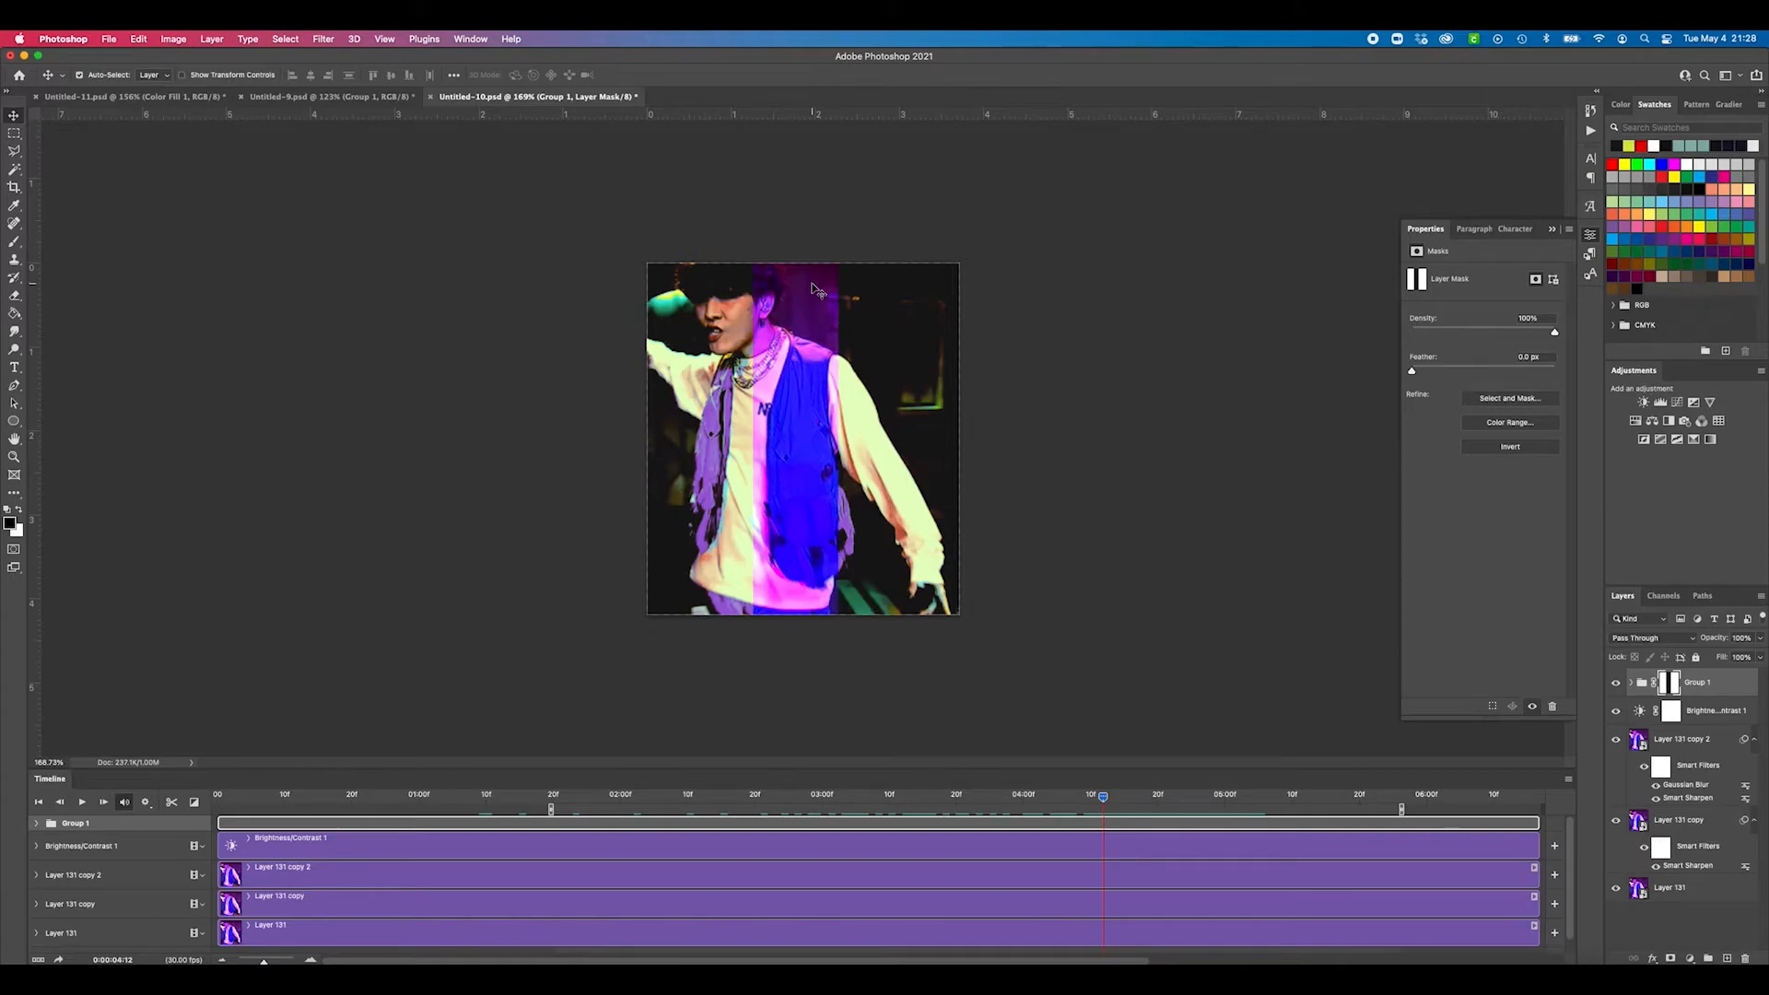
{"action": "key", "text": "b"}
{"action": "left_click_drag", "start_coordinate": [748, 333], "coordinate": [708, 337]}
{"action": "key", "text": "super+z"}
Step: Erase the dark vertical band from the Group 1 layer mask so the coloring covers the whole image
{"action": "key", "text": "e"}
{"action": "mouse_move", "coordinate": [789, 295]}
{"action": "left_mouse_down"}
{"action": "mouse_move", "coordinate": [802, 411]}
{"action": "mouse_move", "coordinate": [750, 723]}
{"action": "left_mouse_up"}
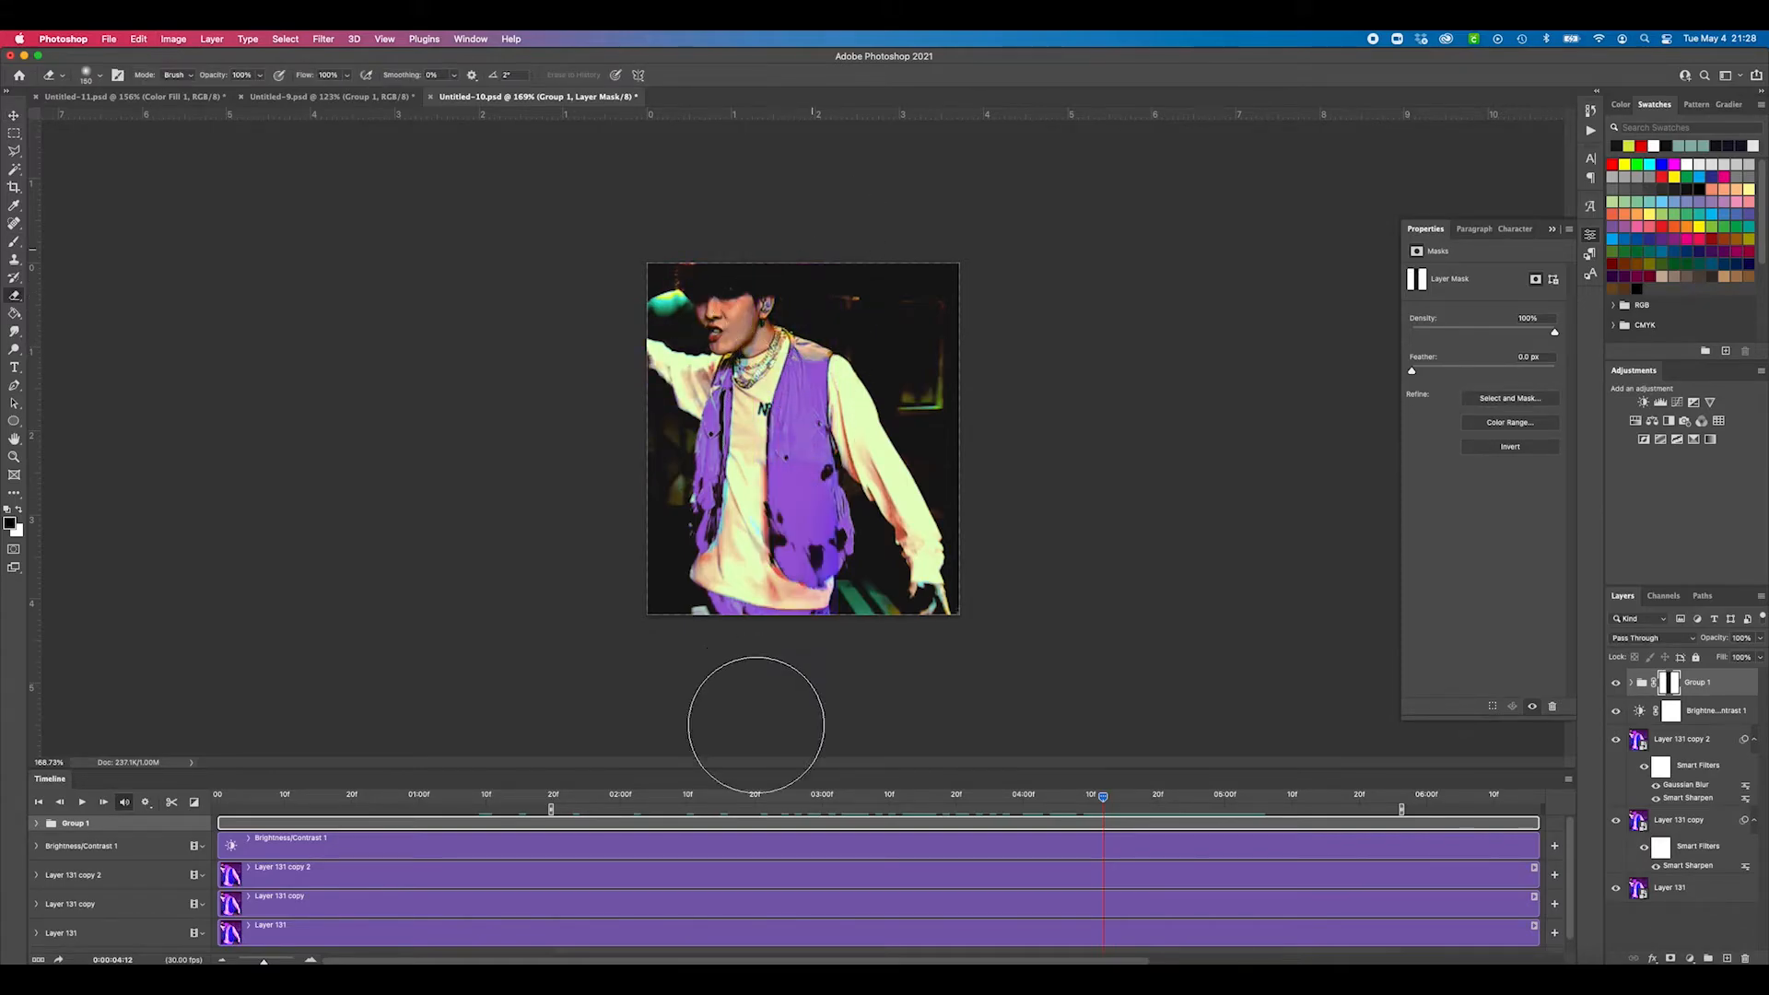
{"action": "key", "text": "v"}
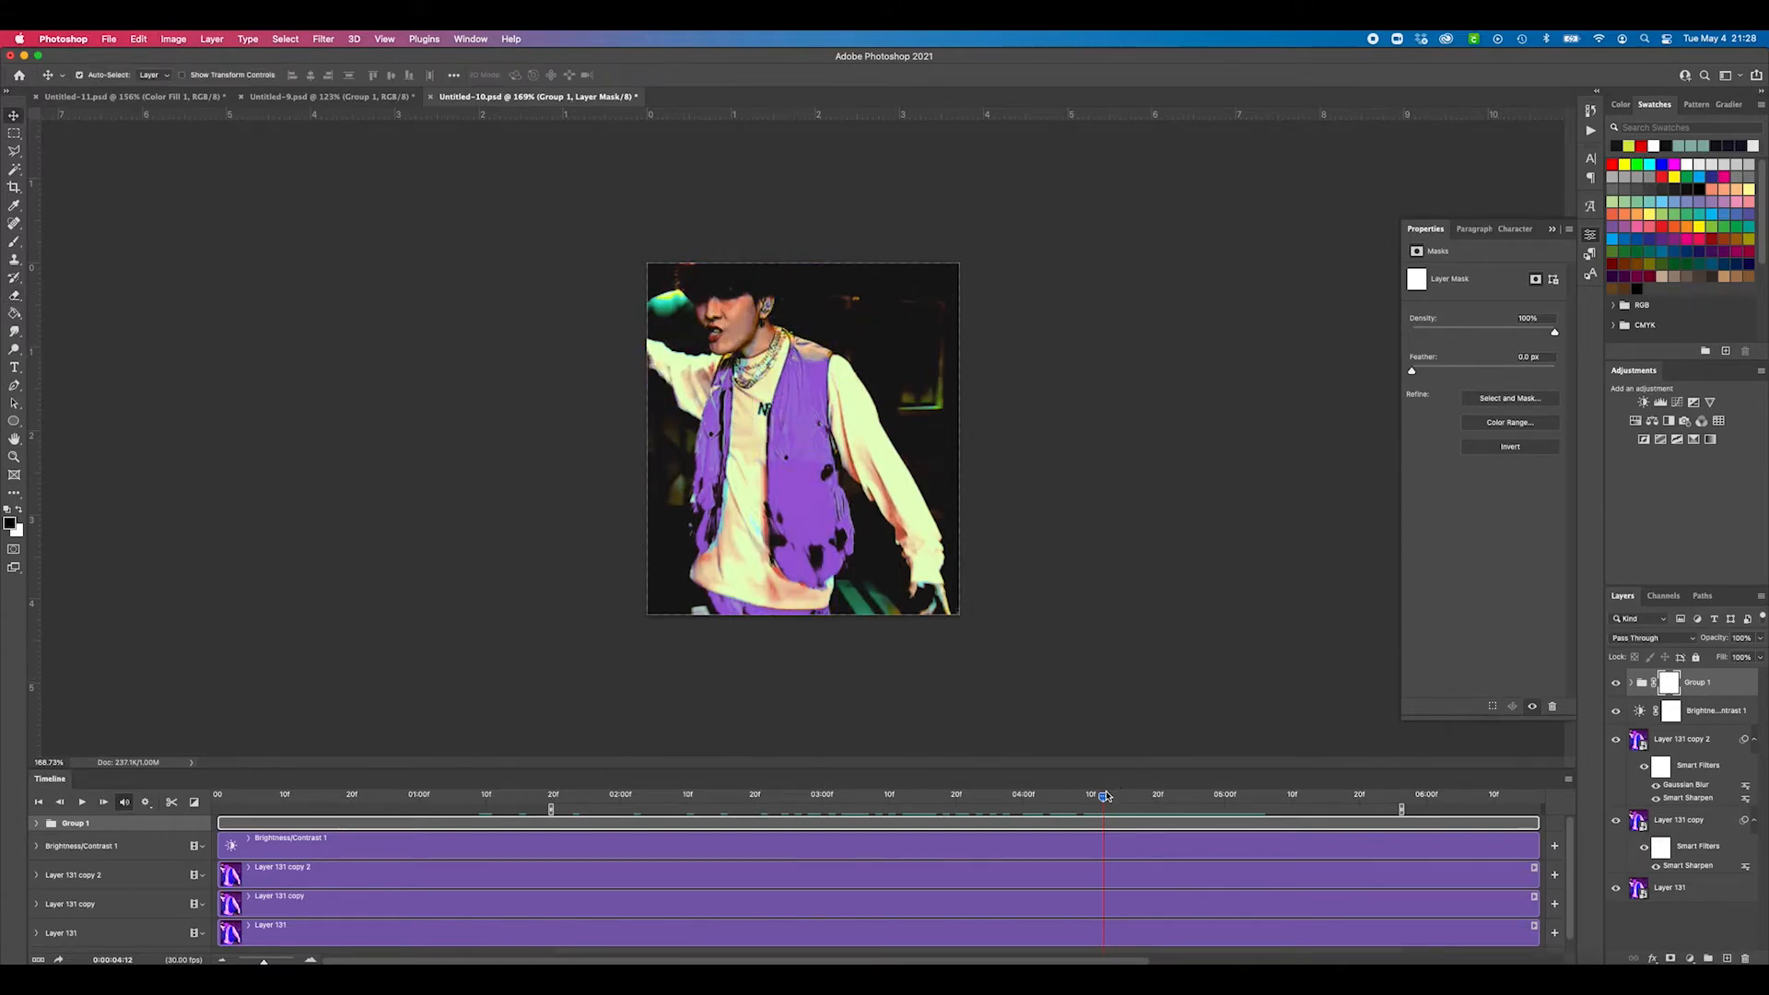
Step: Play through the animation, compare the image with Group 1 hidden and shown, and browse the group's adjustment layers
{"action": "key", "text": "space"}
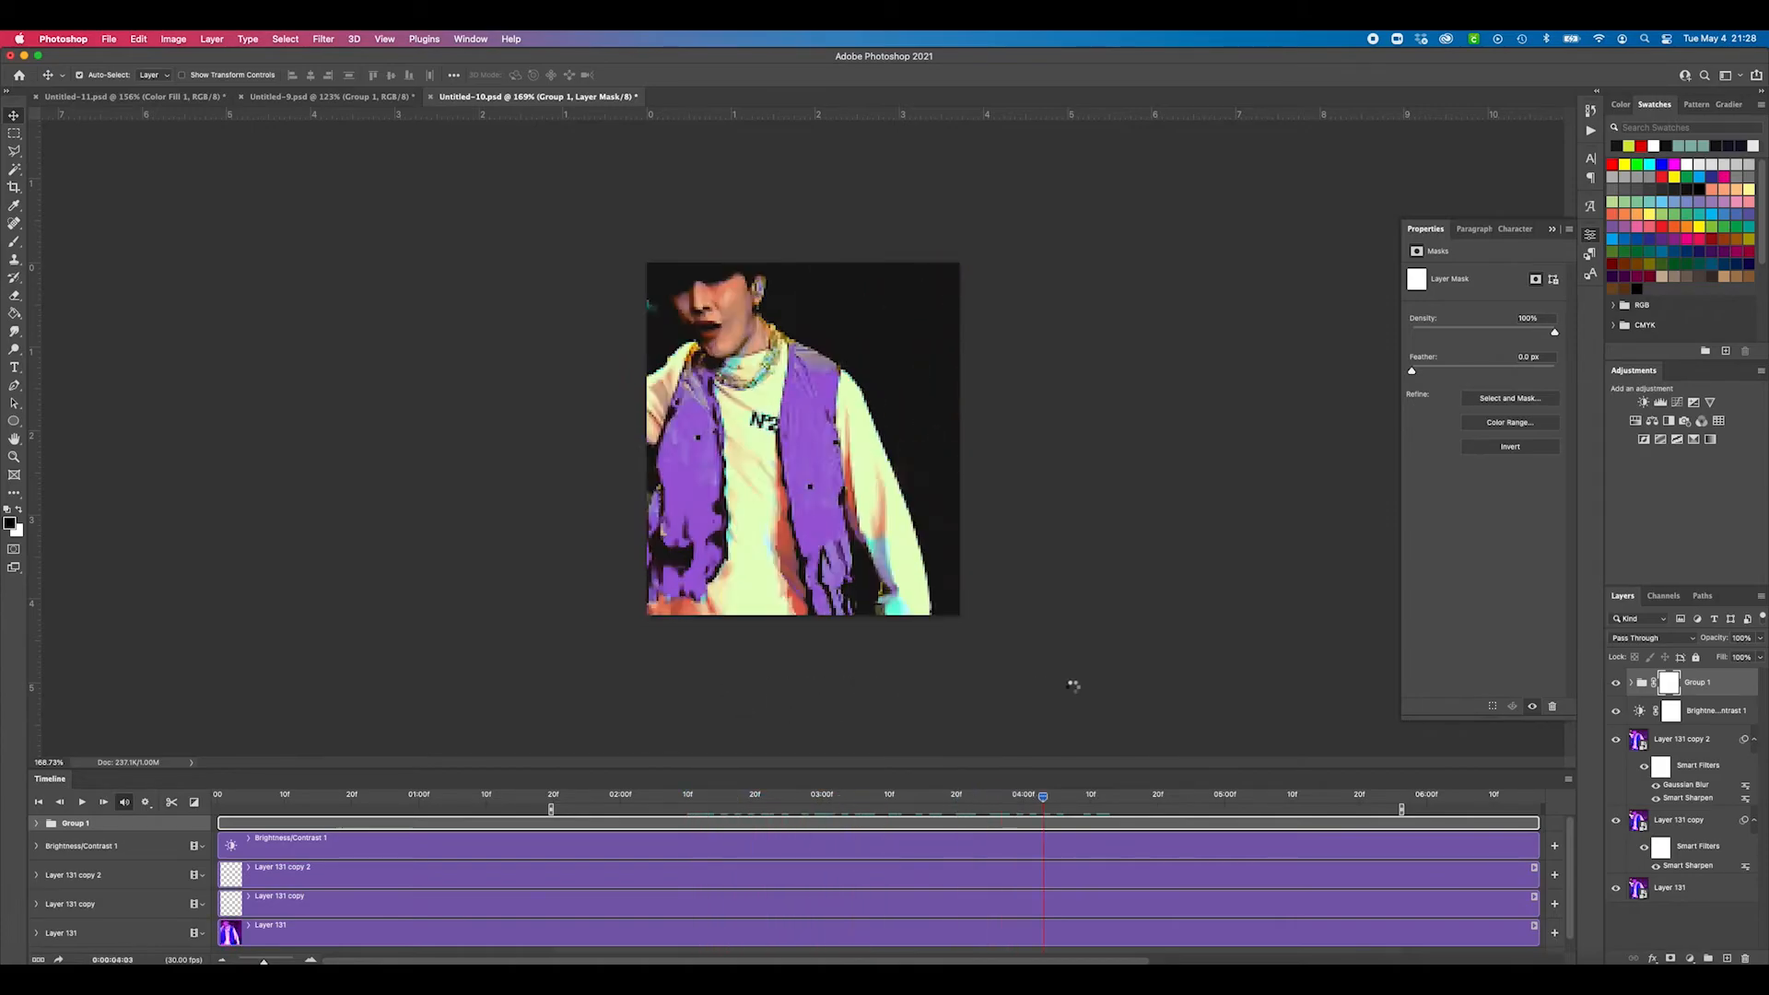
{"action": "left_click", "coordinate": [1615, 681]}
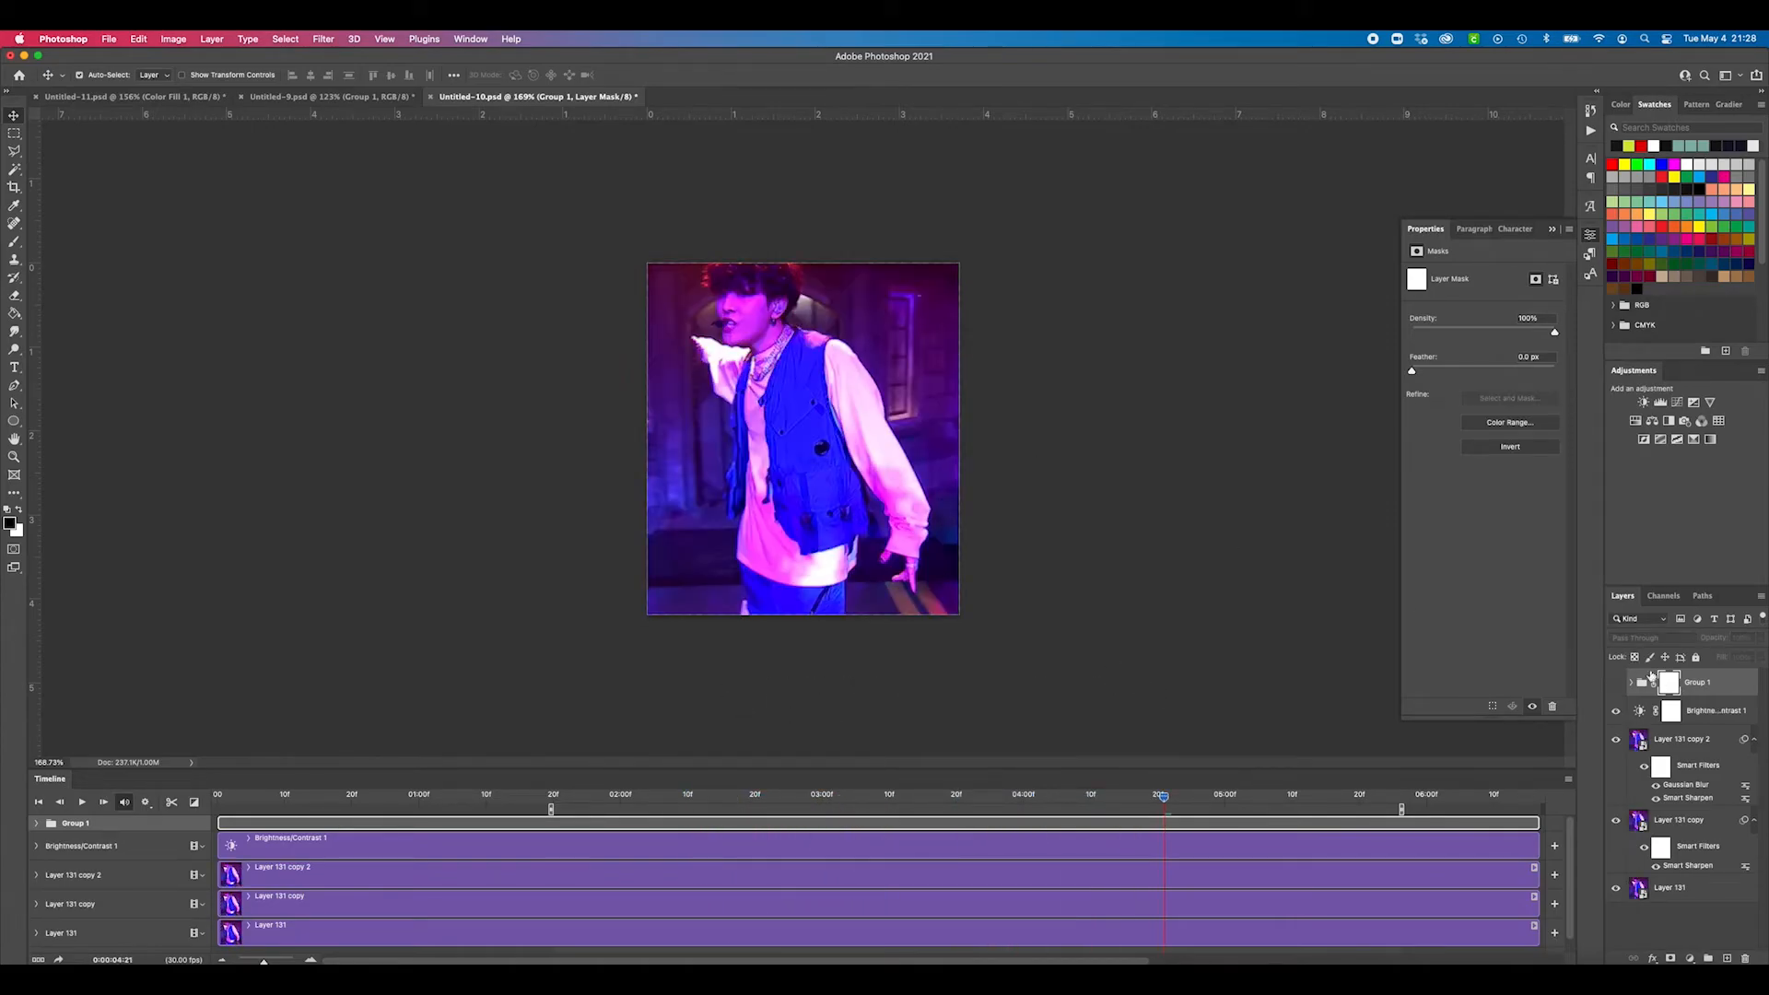
{"action": "scroll", "coordinate": [1686, 767], "scroll_direction": "down", "scroll_amount": 3}
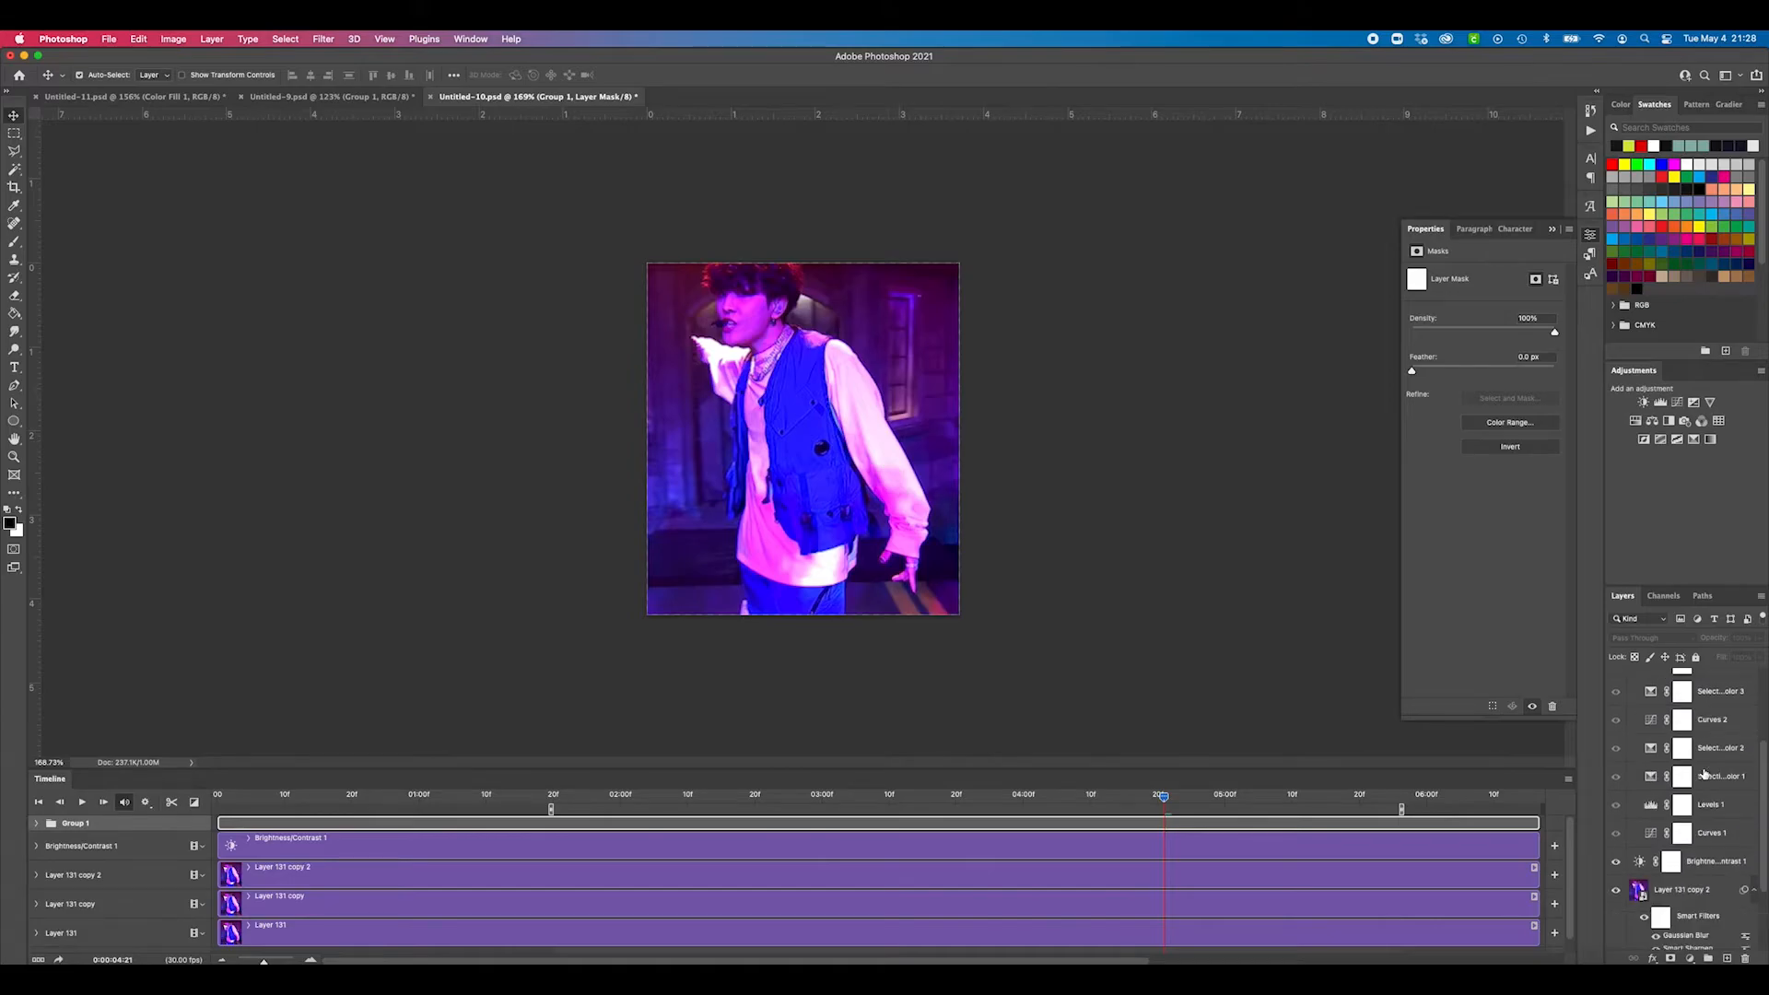
{"action": "scroll", "coordinate": [1709, 766], "scroll_direction": "up", "scroll_amount": 1}
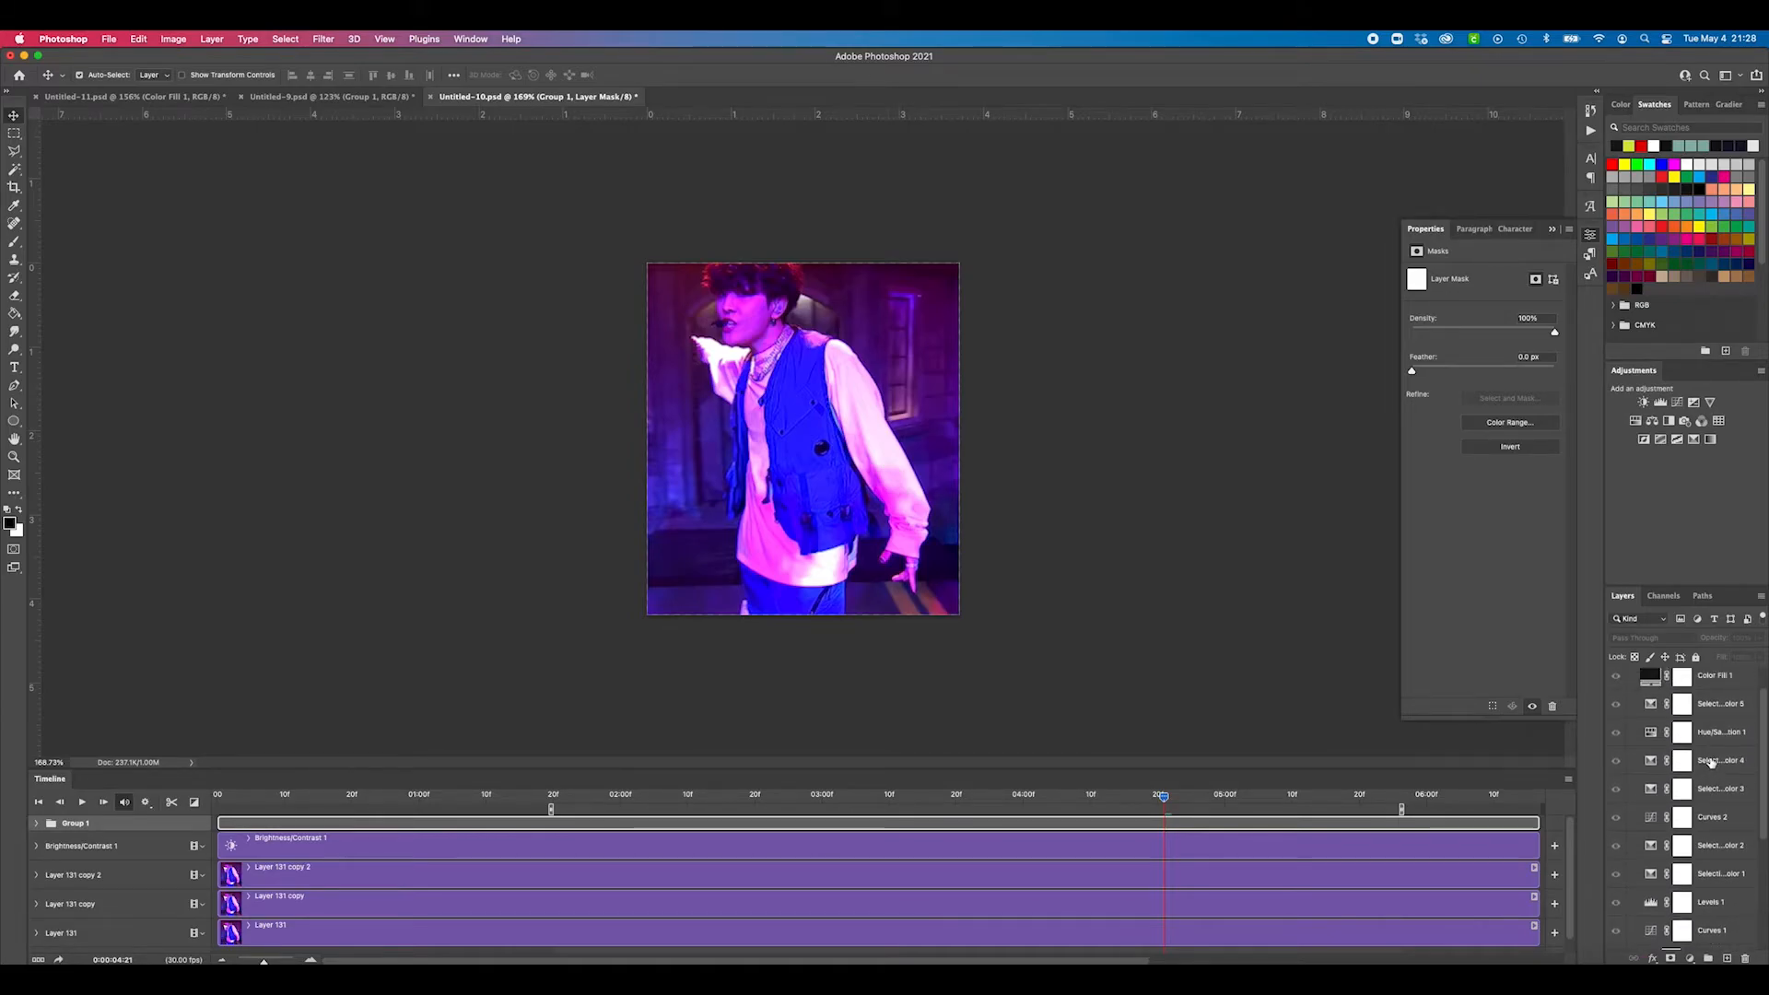
{"action": "scroll", "coordinate": [1683, 822], "scroll_direction": "down", "scroll_amount": 1}
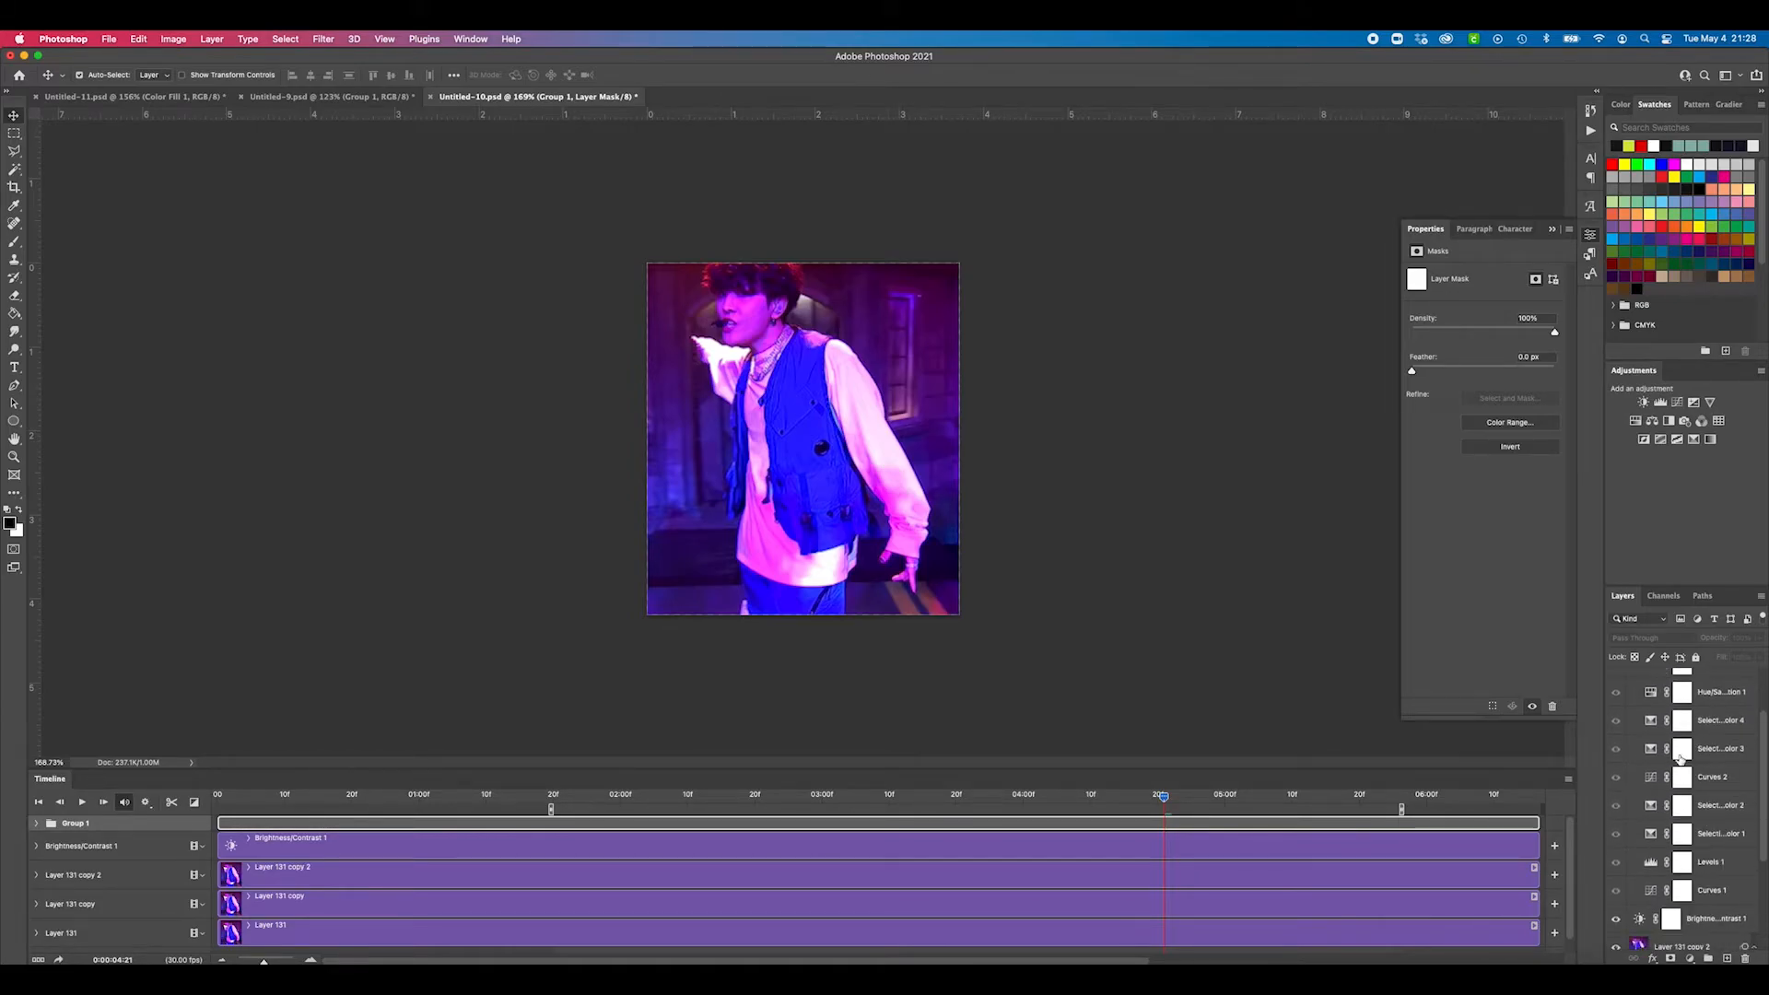
{"action": "scroll", "coordinate": [1686, 783], "scroll_direction": "up", "scroll_amount": 2}
{"action": "left_click", "coordinate": [1615, 682]}
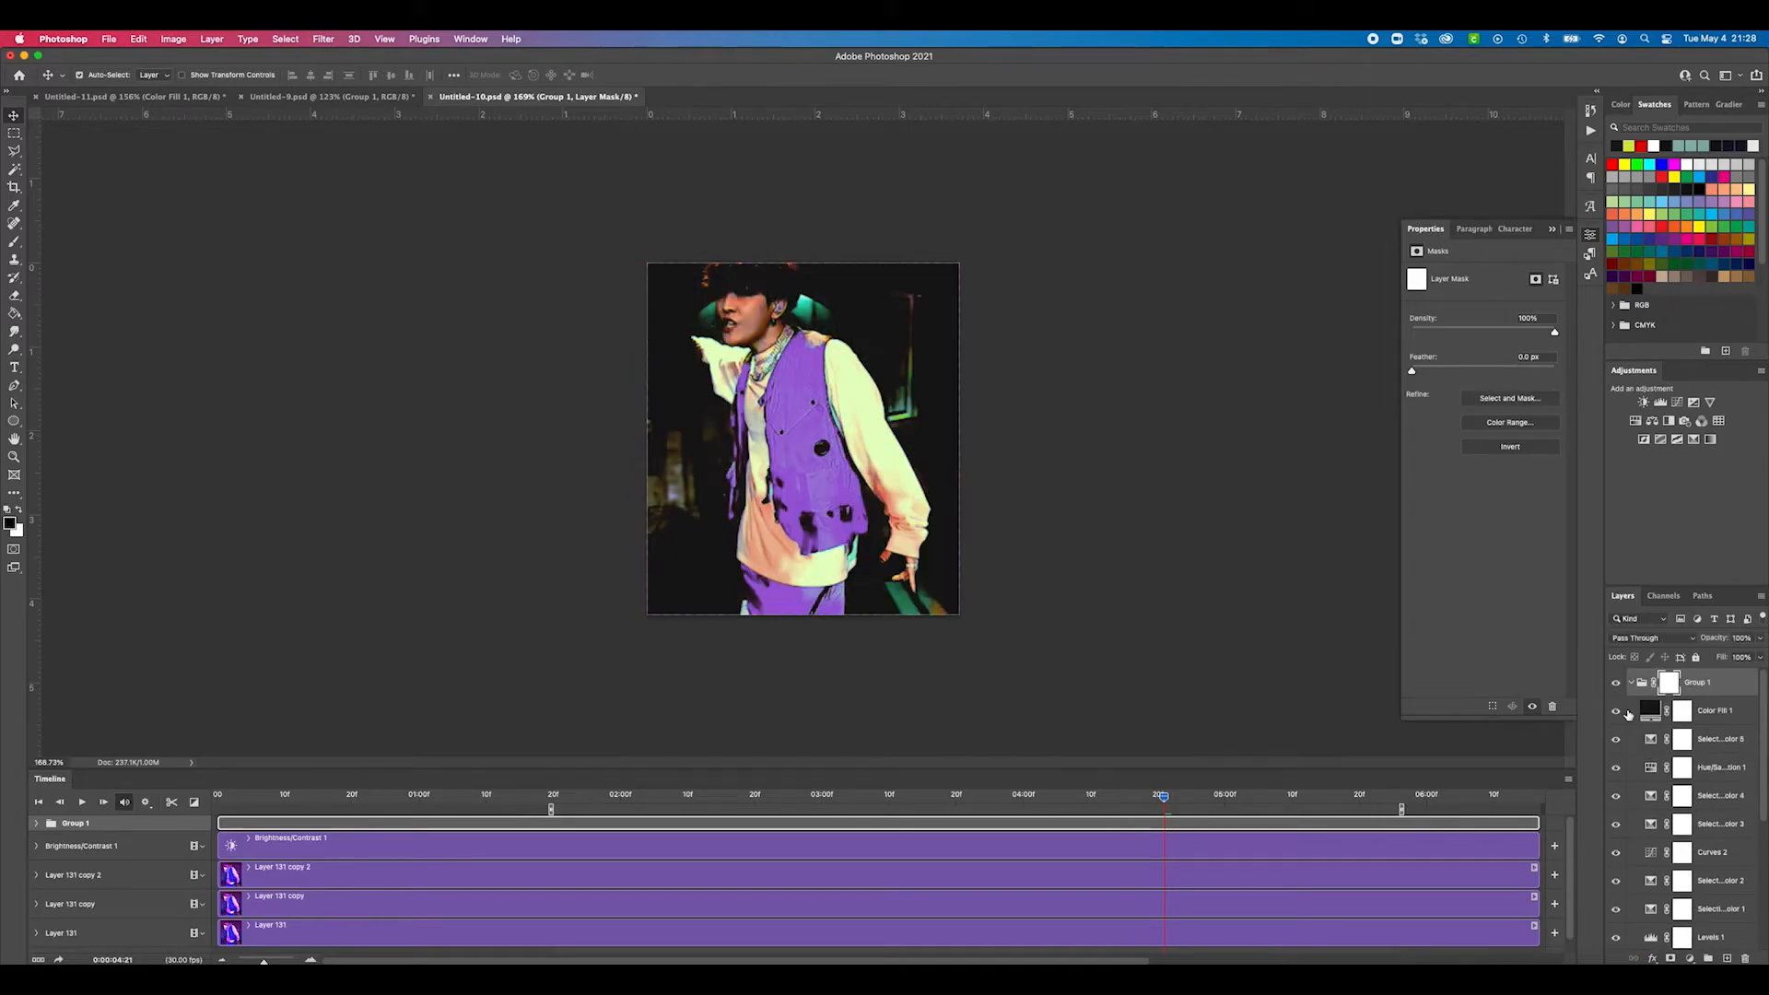
Step: Hide Group 1's layers from Color Fill 1 down to Curves 1, leaving Brightness/Contrast 1 visible beneath them
{"action": "left_click_drag", "start_coordinate": [1616, 712], "coordinate": [1615, 912]}
{"action": "scroll", "coordinate": [1644, 867], "scroll_direction": "down", "scroll_amount": 2}
{"action": "scroll", "coordinate": [1642, 866], "scroll_direction": "down", "scroll_amount": 2}
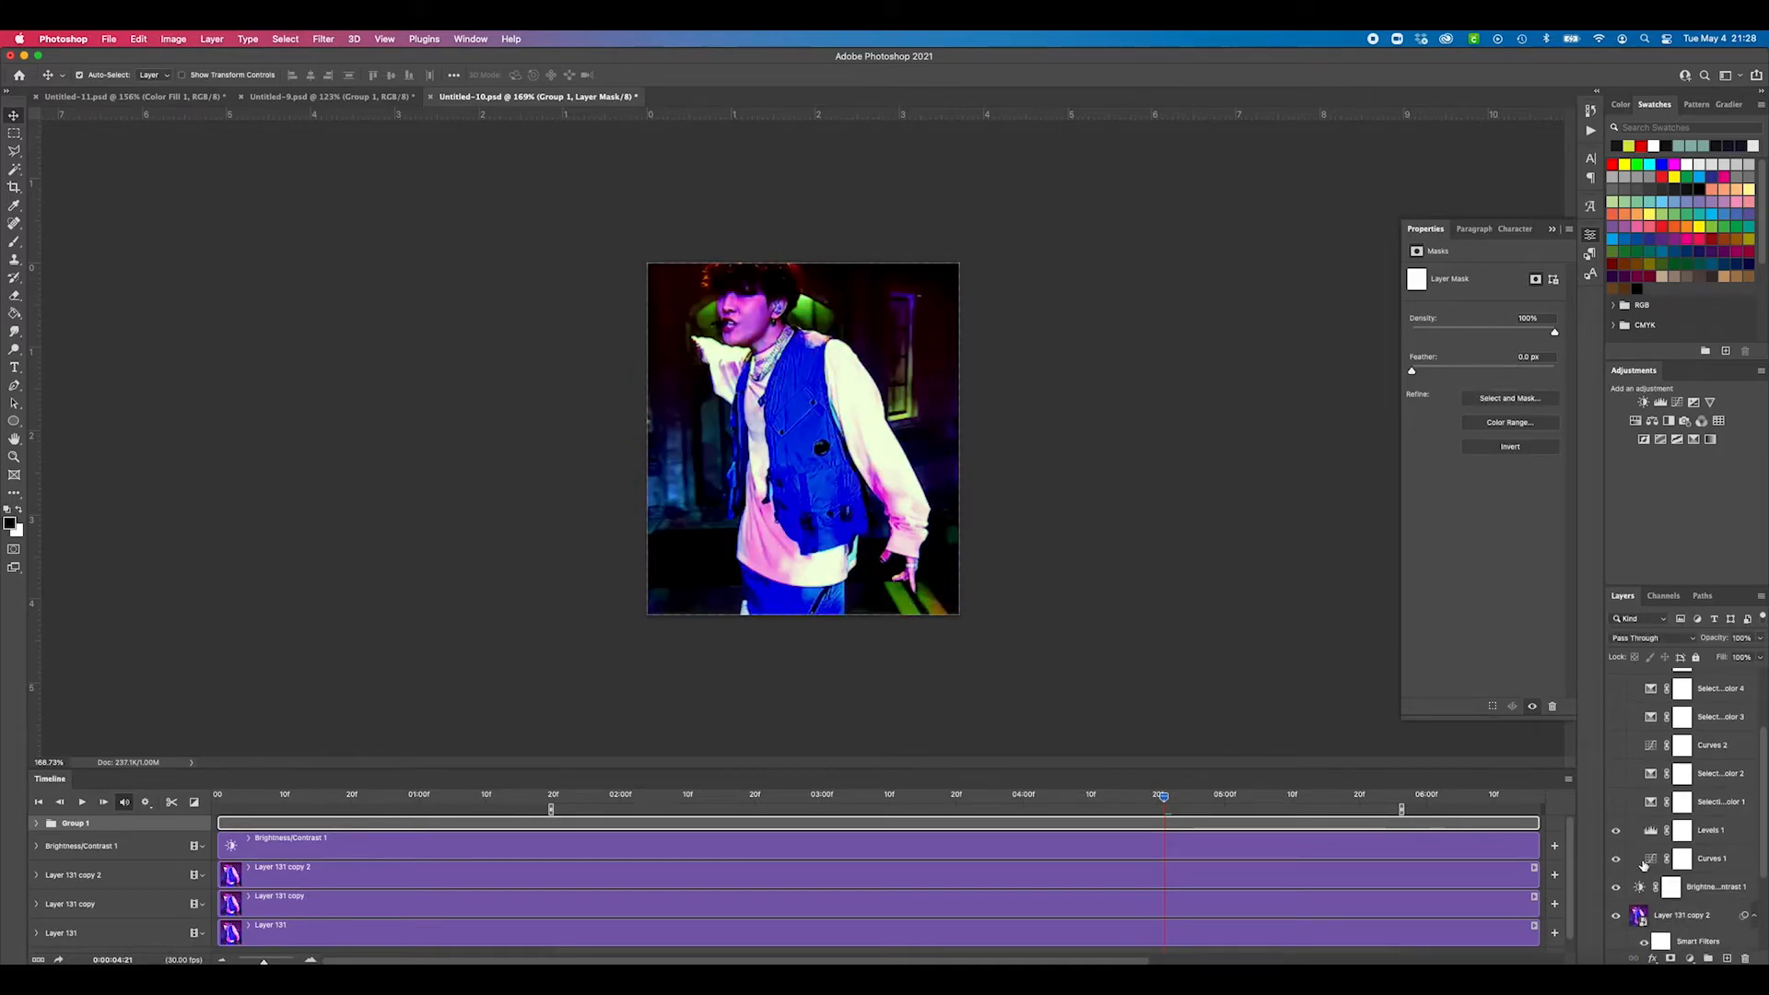
{"action": "left_click_drag", "start_coordinate": [1618, 822], "coordinate": [1620, 866]}
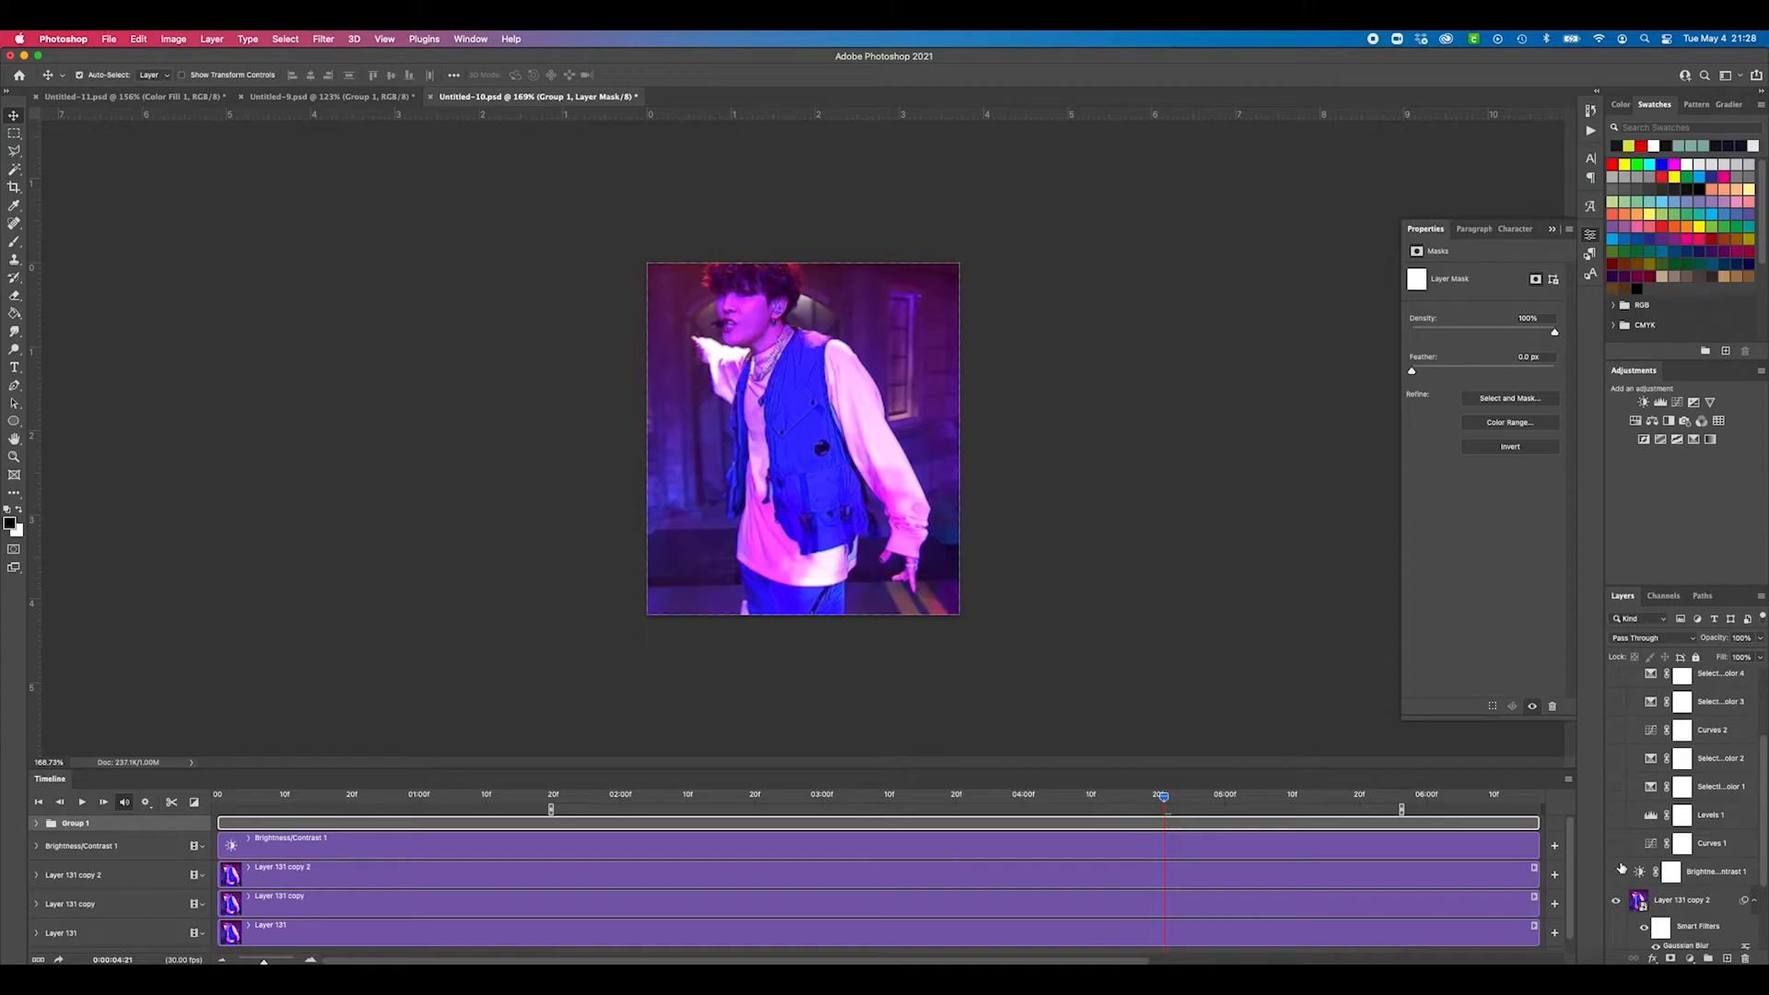
{"action": "left_click", "coordinate": [1616, 870]}
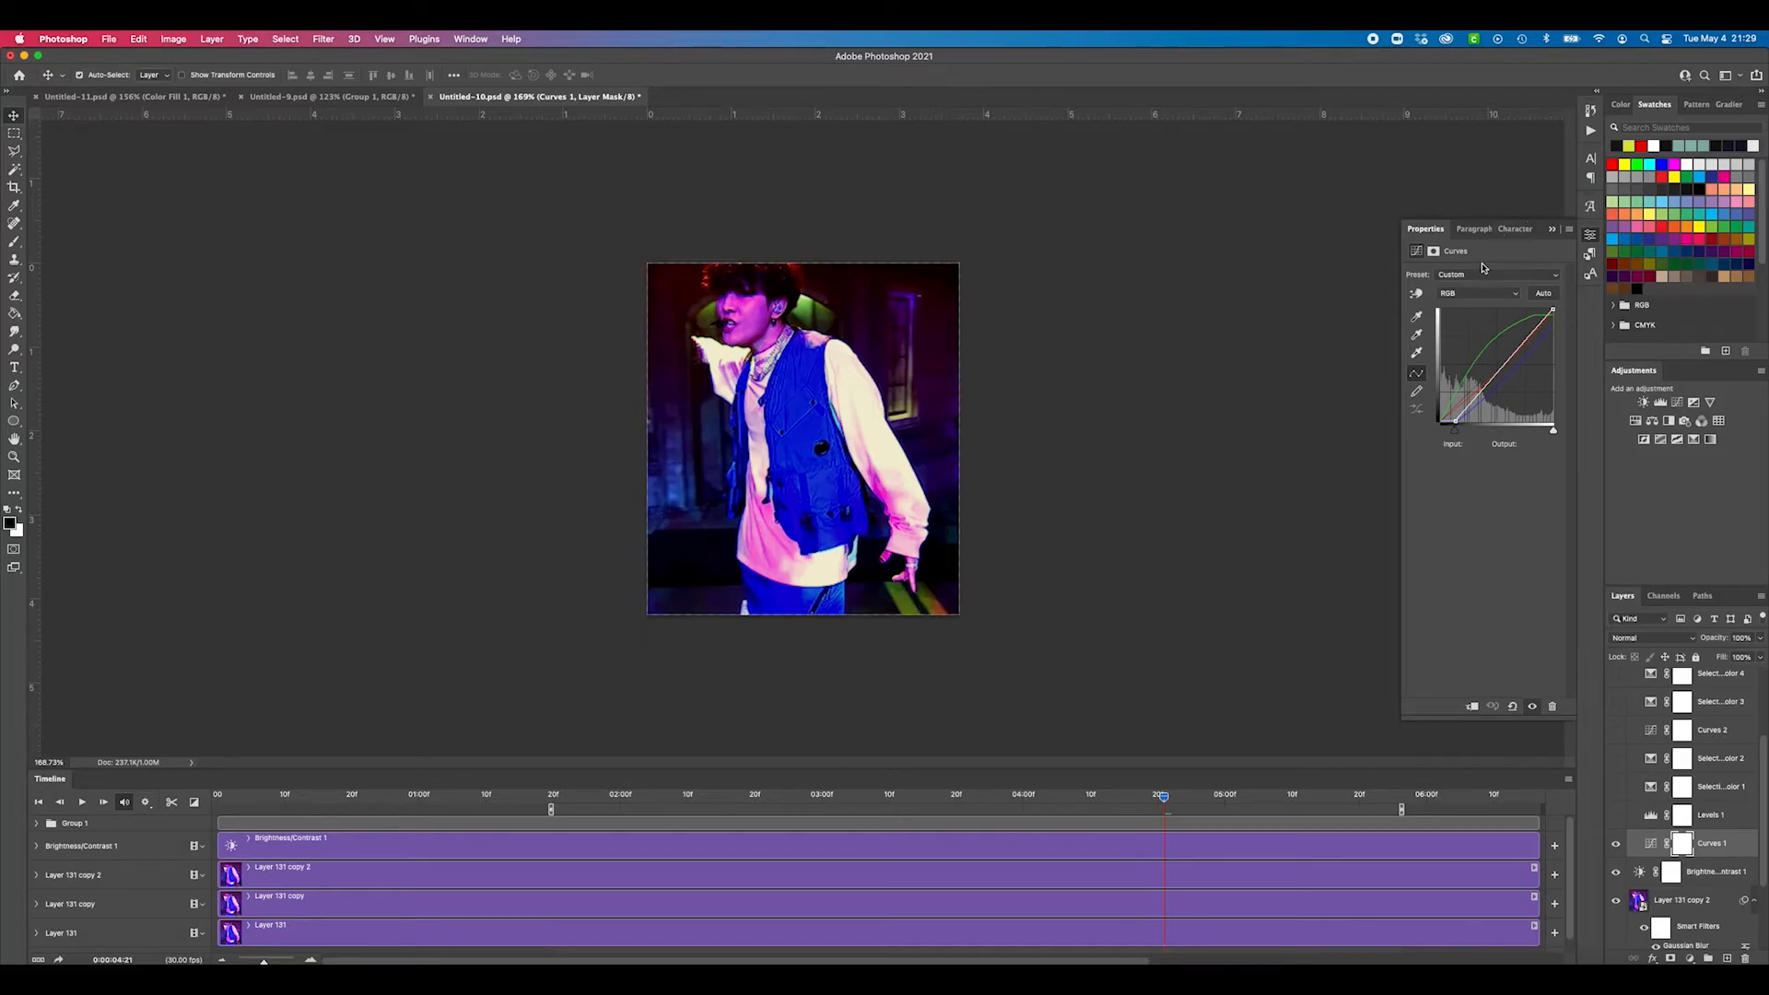
Step: Review the Red, Green and Blue curves of Curves 1 and compare the image with that layer hidden and shown
{"action": "left_click", "coordinate": [1472, 295]}
{"action": "left_click", "coordinate": [1470, 310]}
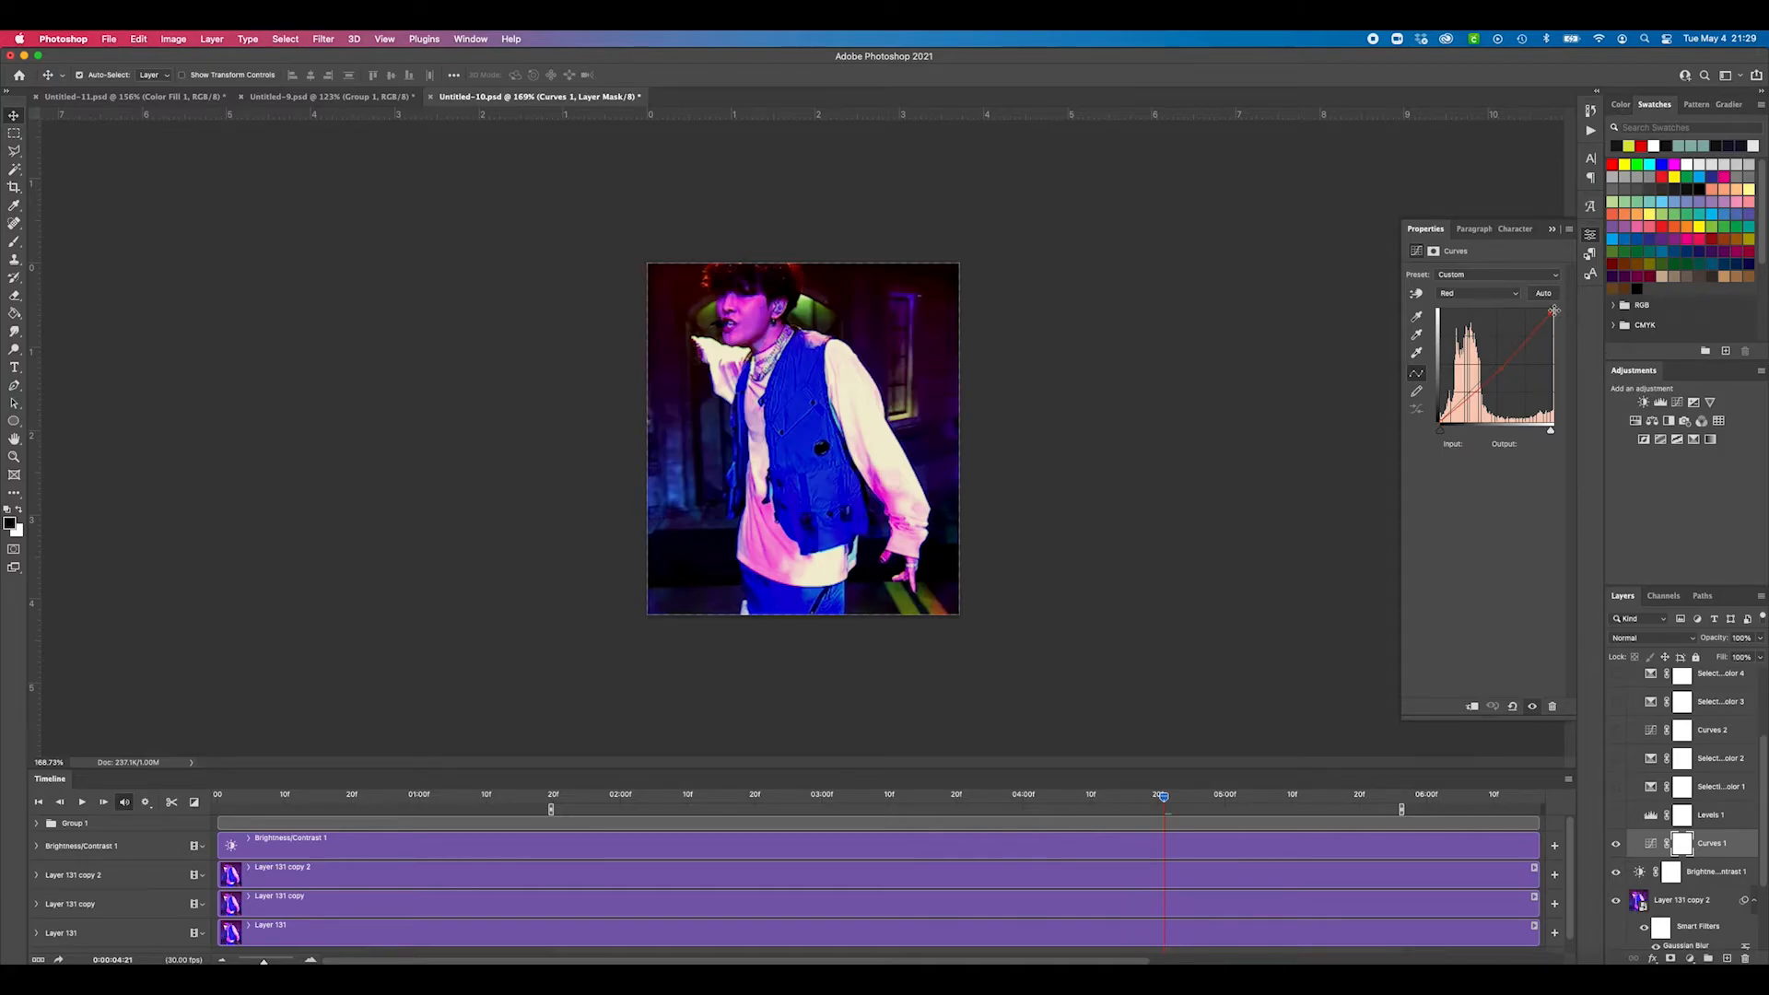
{"action": "left_click", "coordinate": [1463, 295]}
{"action": "left_click", "coordinate": [1459, 306]}
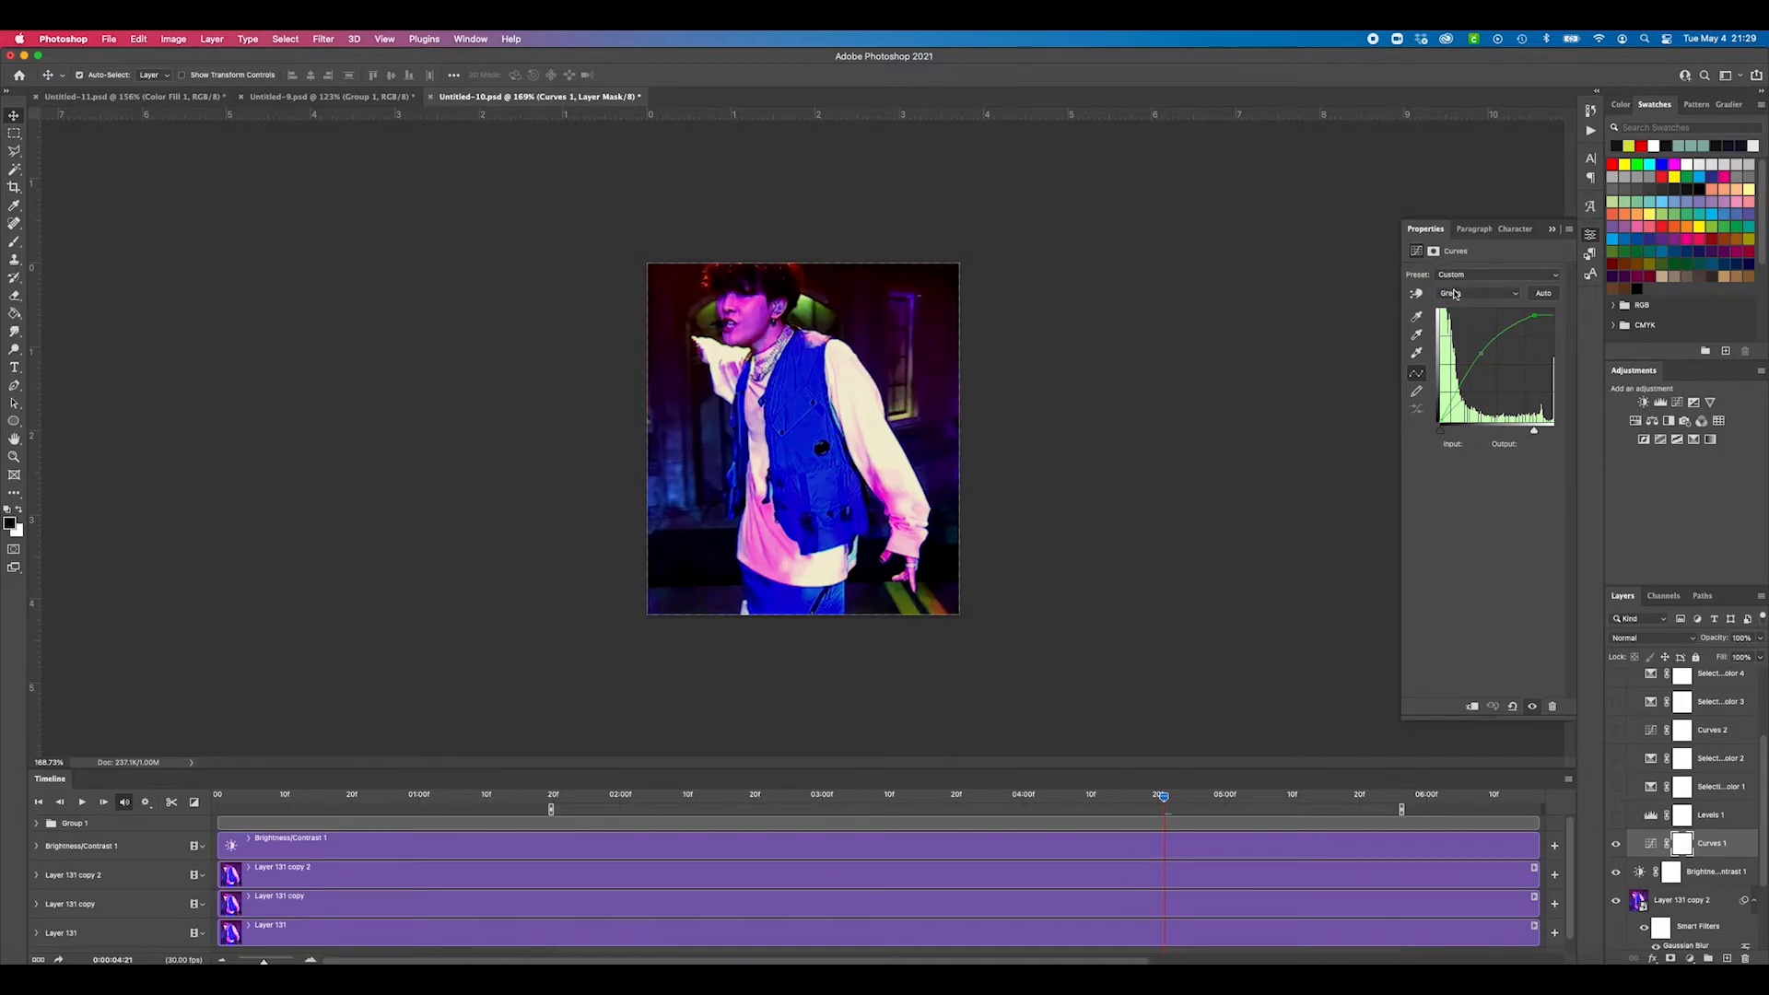
{"action": "left_click", "coordinate": [1615, 845]}
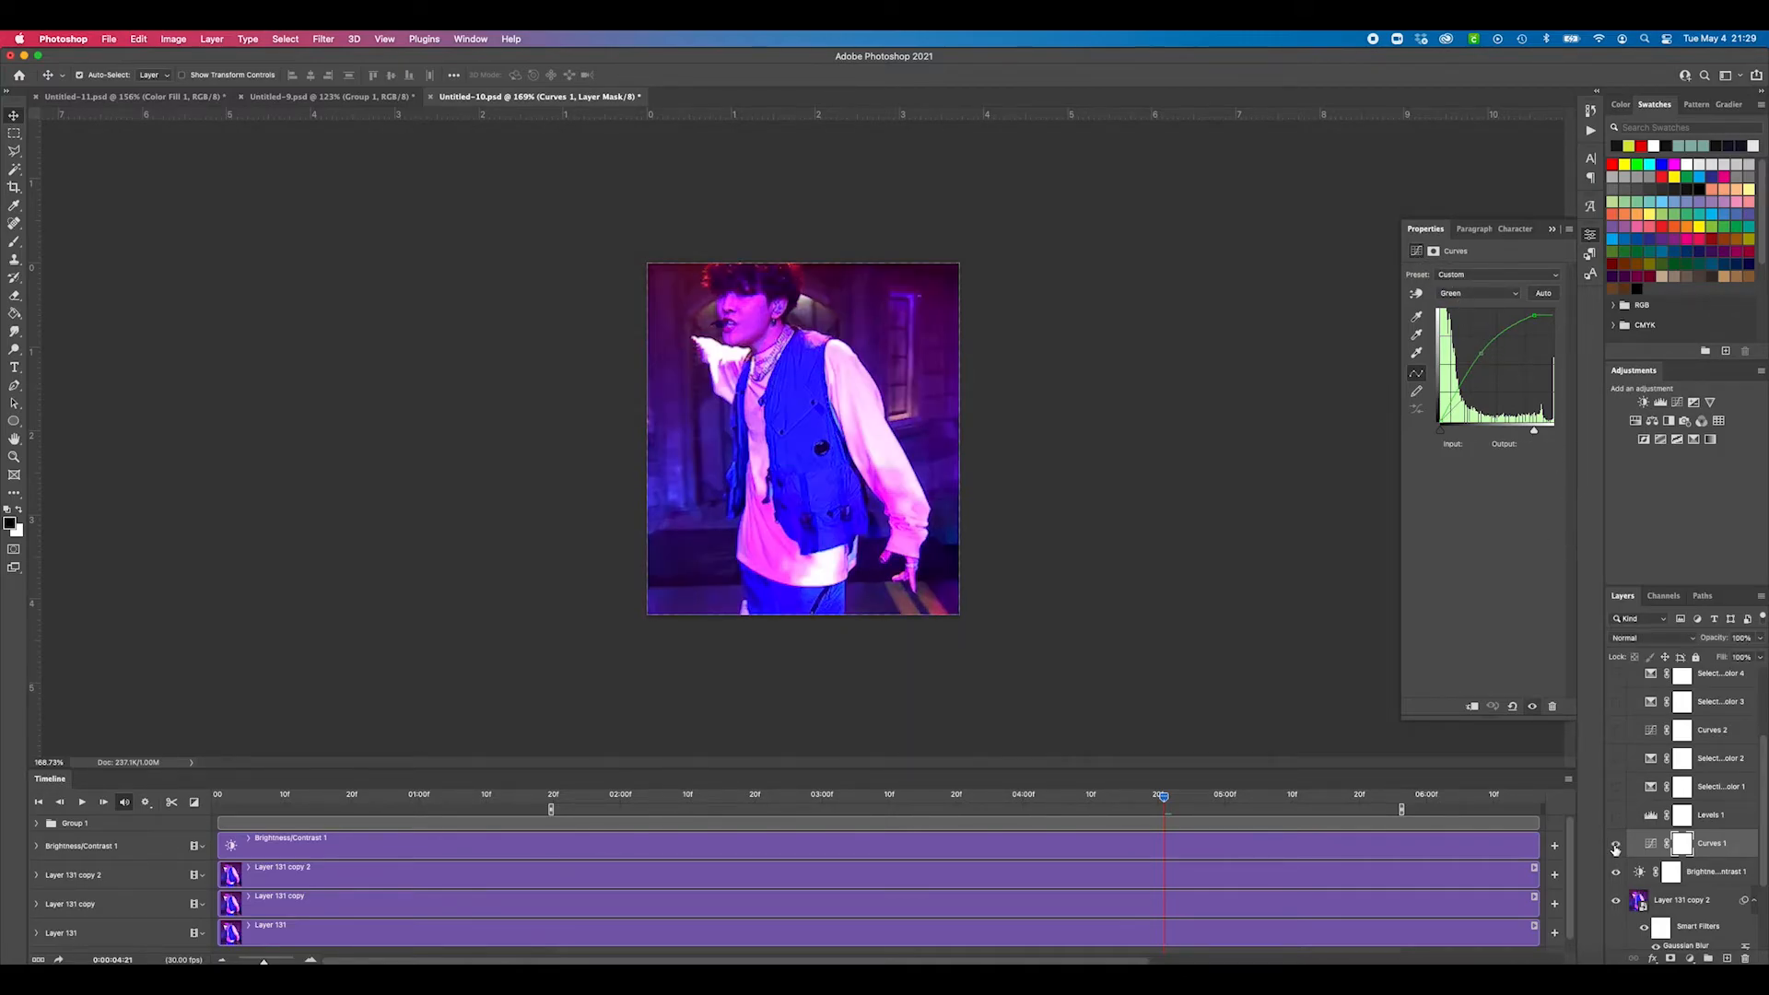
{"action": "left_click", "coordinate": [1615, 845]}
{"action": "left_click", "coordinate": [1615, 845]}
{"action": "left_click", "coordinate": [1615, 844]}
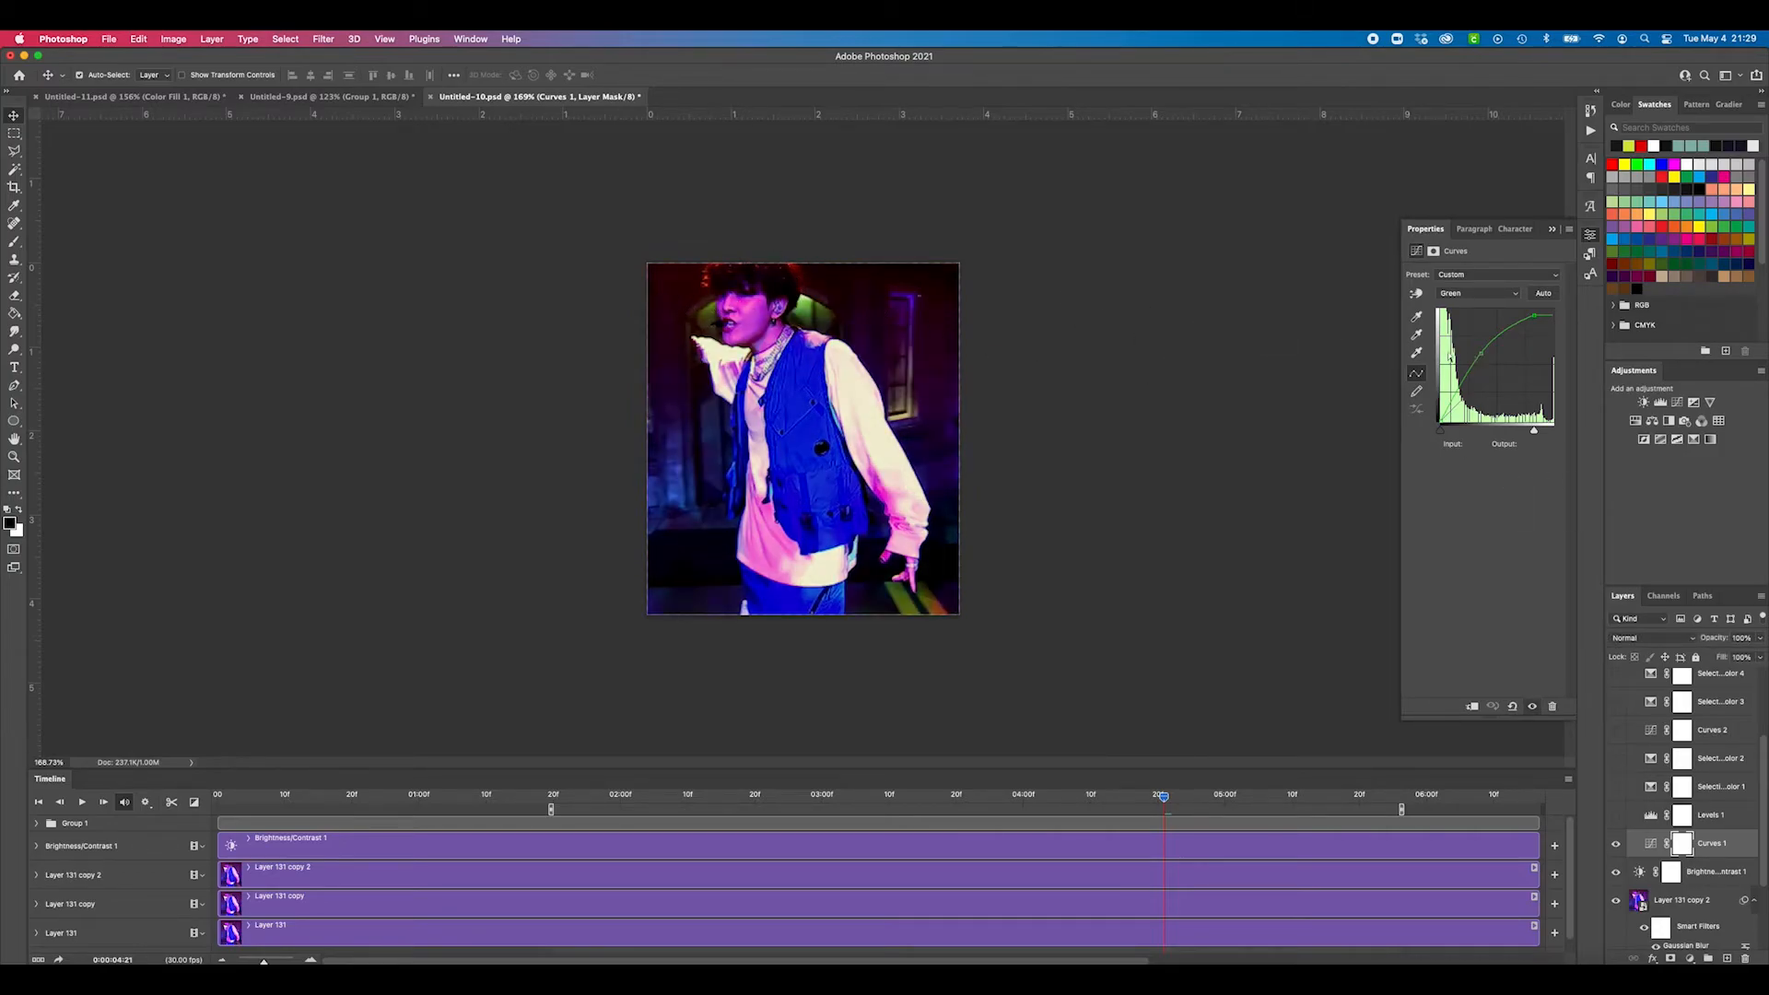
{"action": "left_click", "coordinate": [1465, 296]}
{"action": "left_click", "coordinate": [1472, 314]}
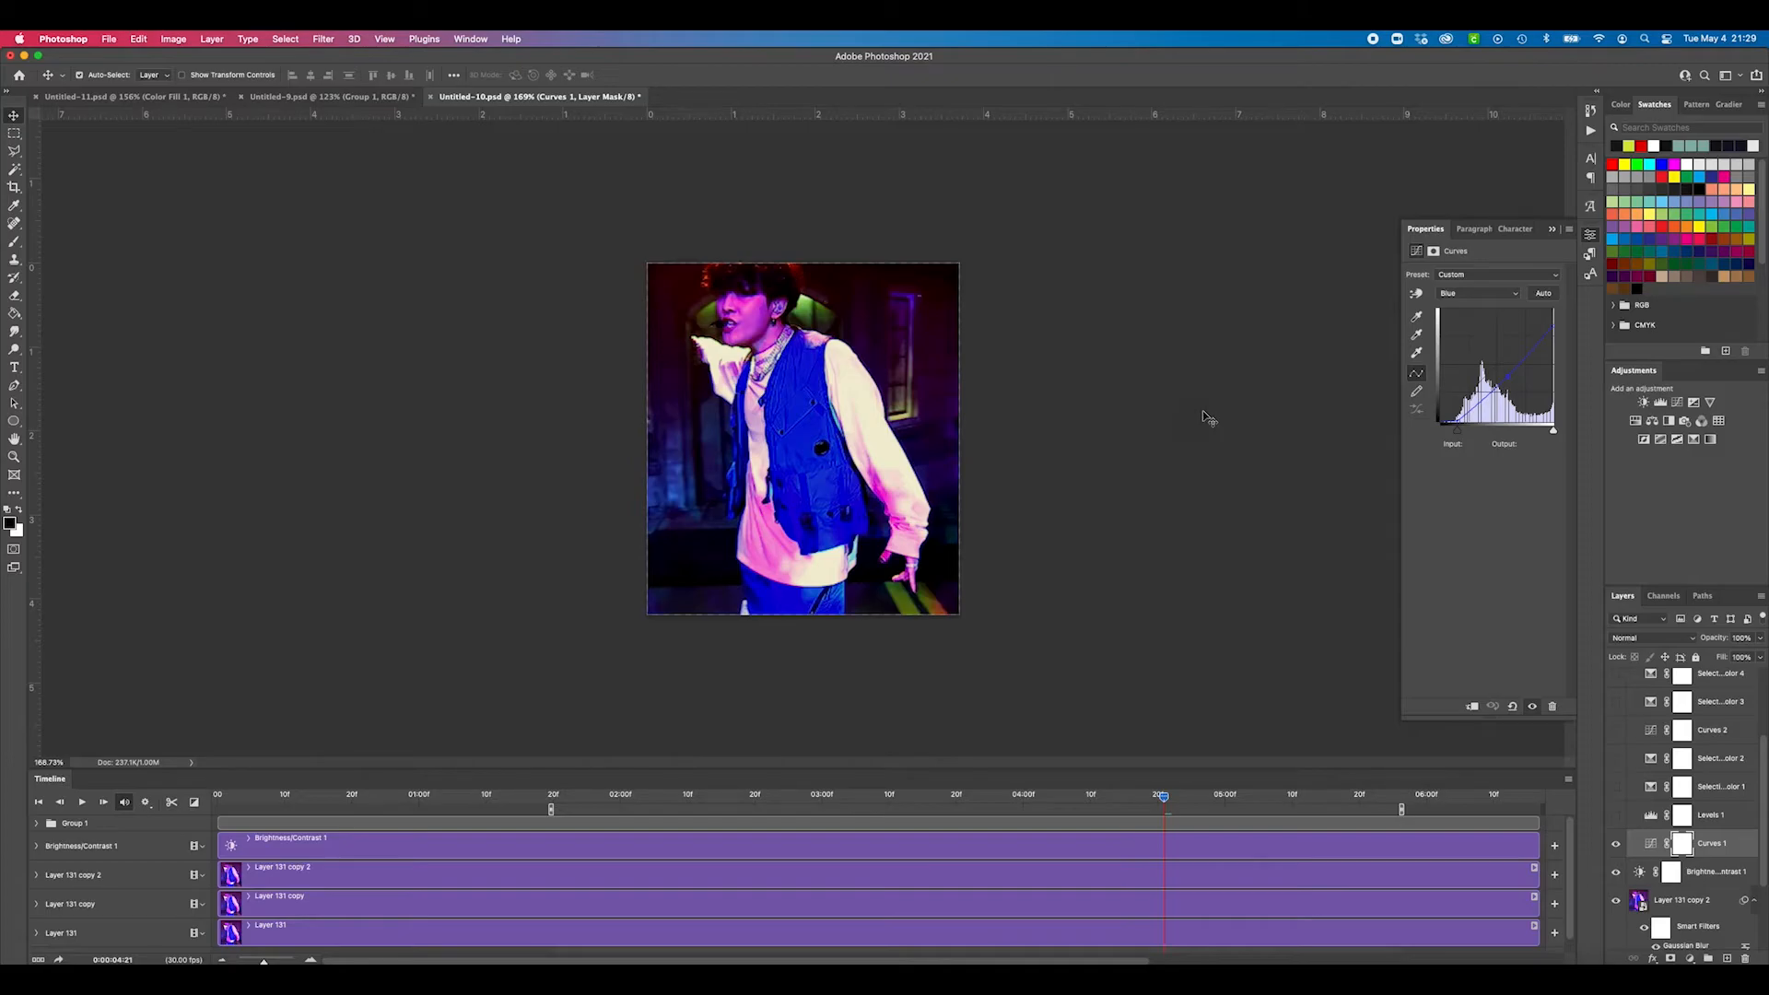
Step: Make the Levels 1 layer visible and review its Red, Green and Blue channel settings
{"action": "left_click", "coordinate": [1615, 815]}
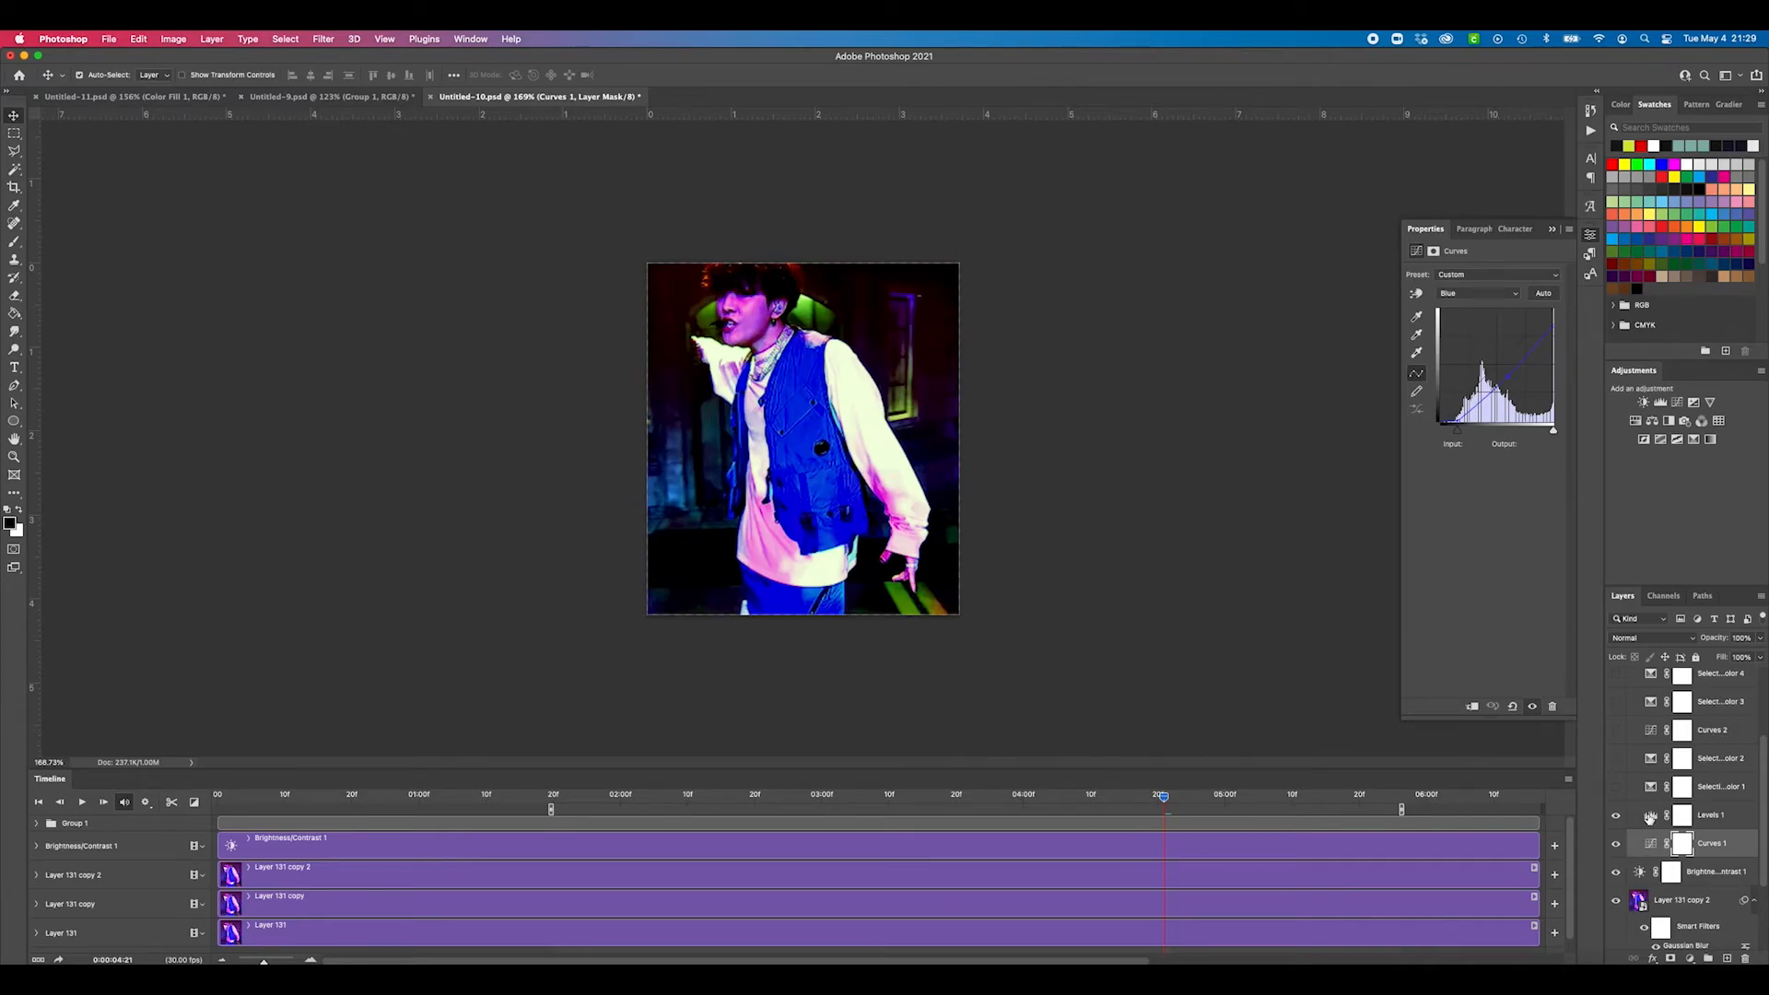
{"action": "left_click", "coordinate": [1648, 818]}
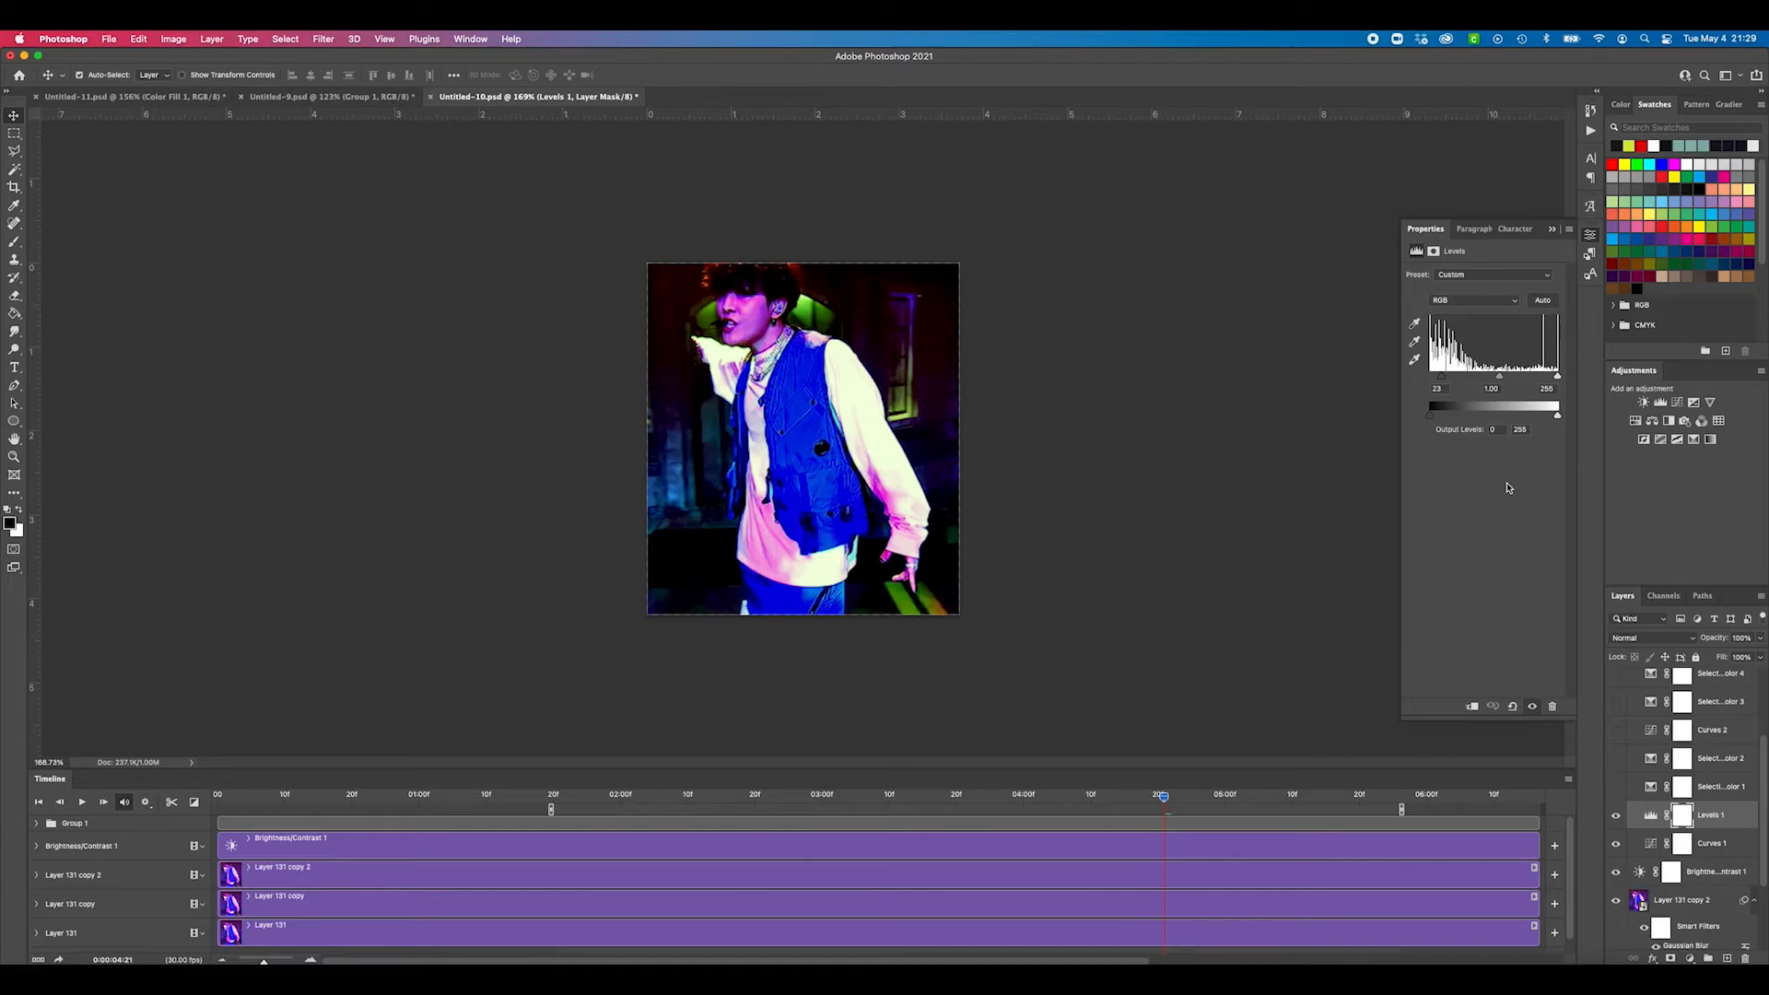
{"action": "scroll", "coordinate": [1722, 708], "scroll_direction": "up", "scroll_amount": 3}
{"action": "scroll", "coordinate": [1722, 751], "scroll_direction": "down", "scroll_amount": 1}
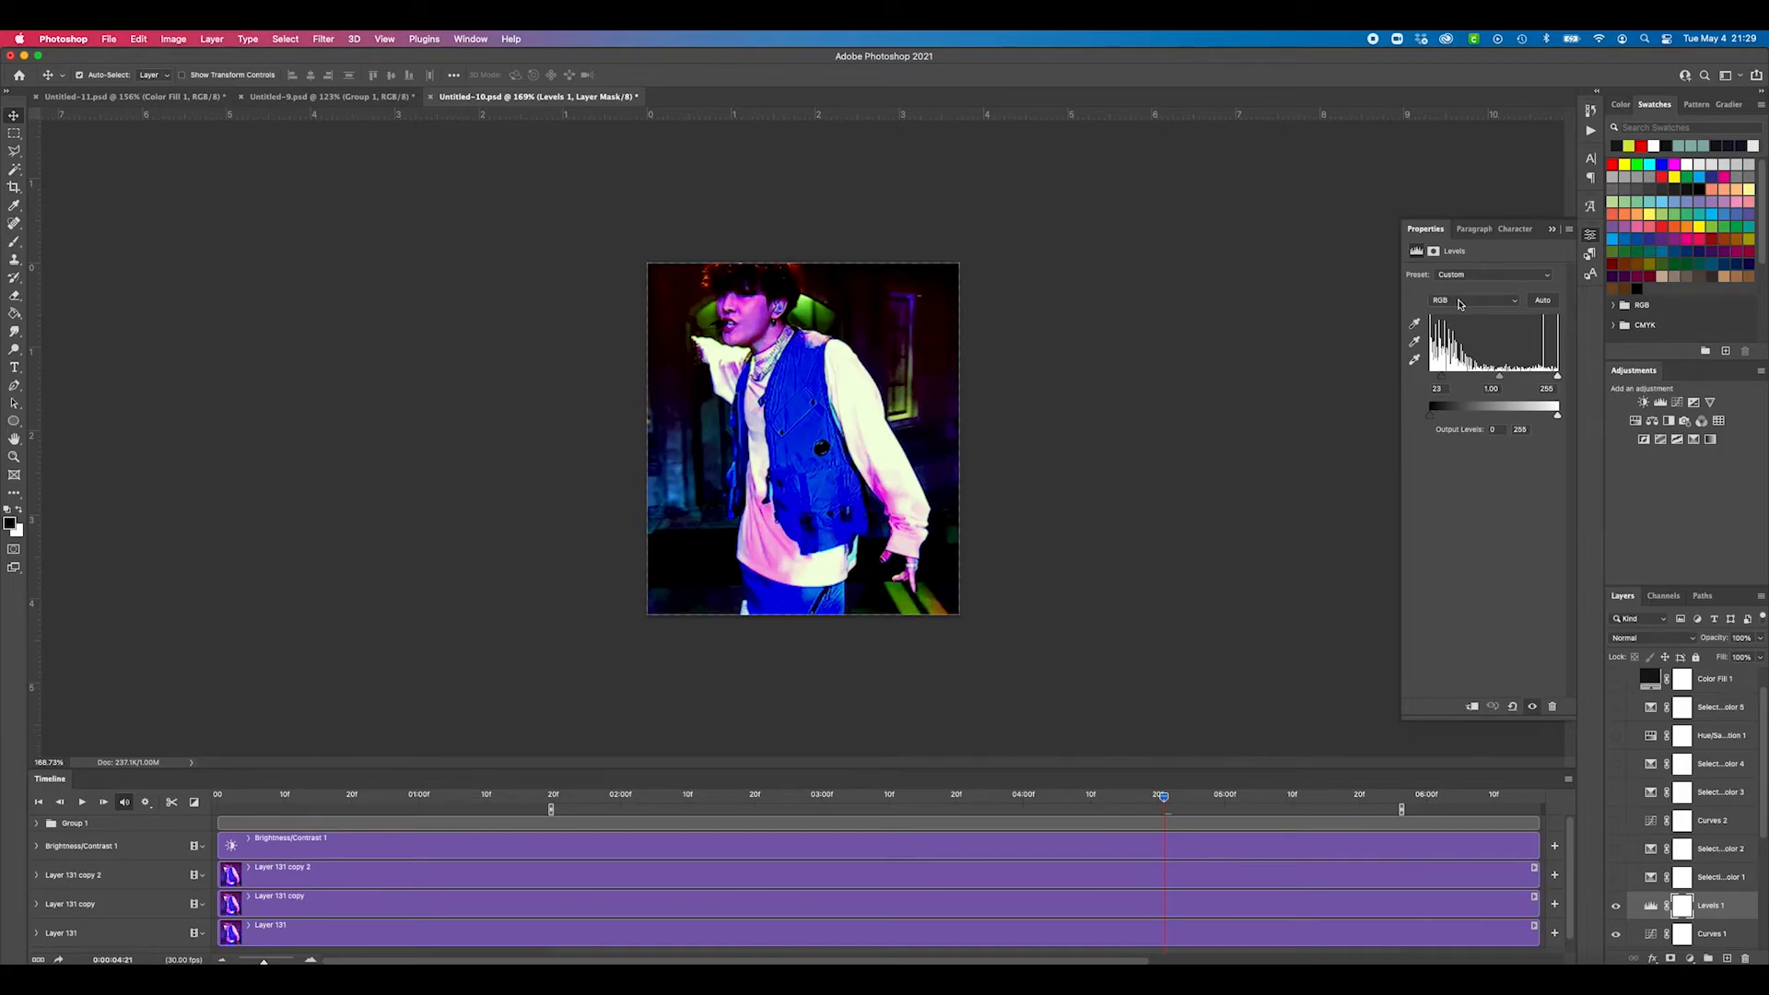
{"action": "left_click", "coordinate": [1460, 302]}
{"action": "left_click", "coordinate": [1460, 313]}
{"action": "left_click", "coordinate": [1460, 313]}
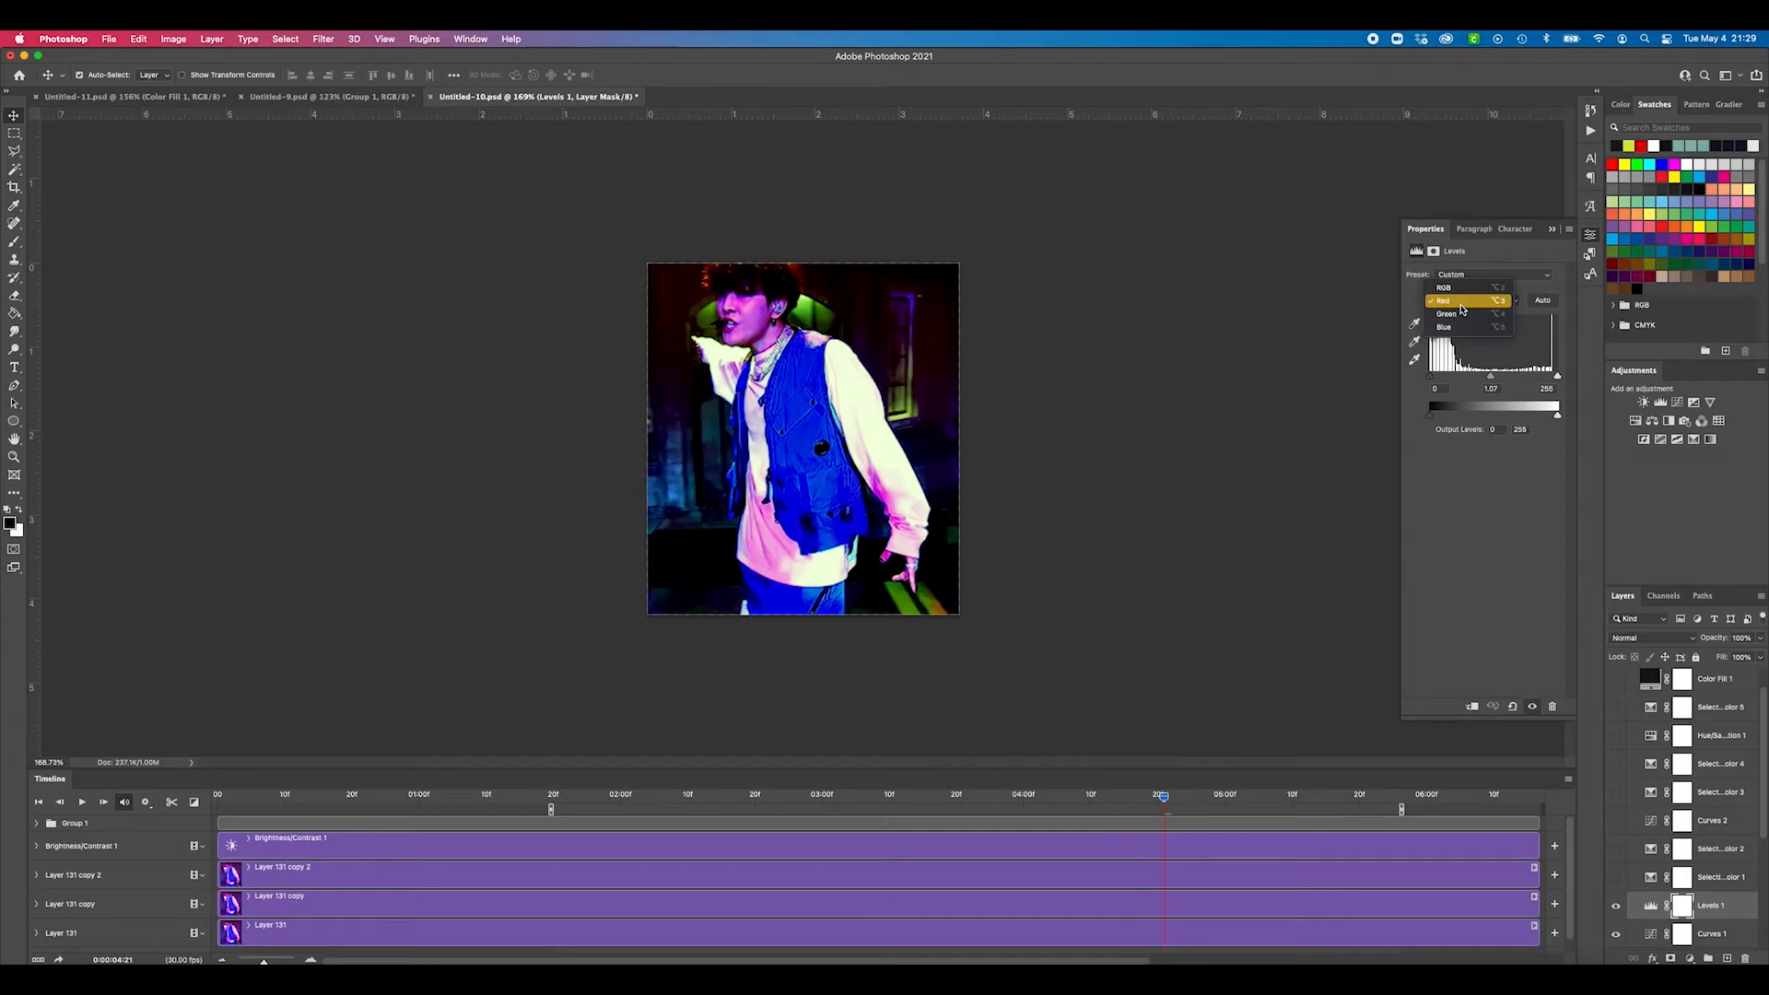
{"action": "left_click", "coordinate": [1465, 317]}
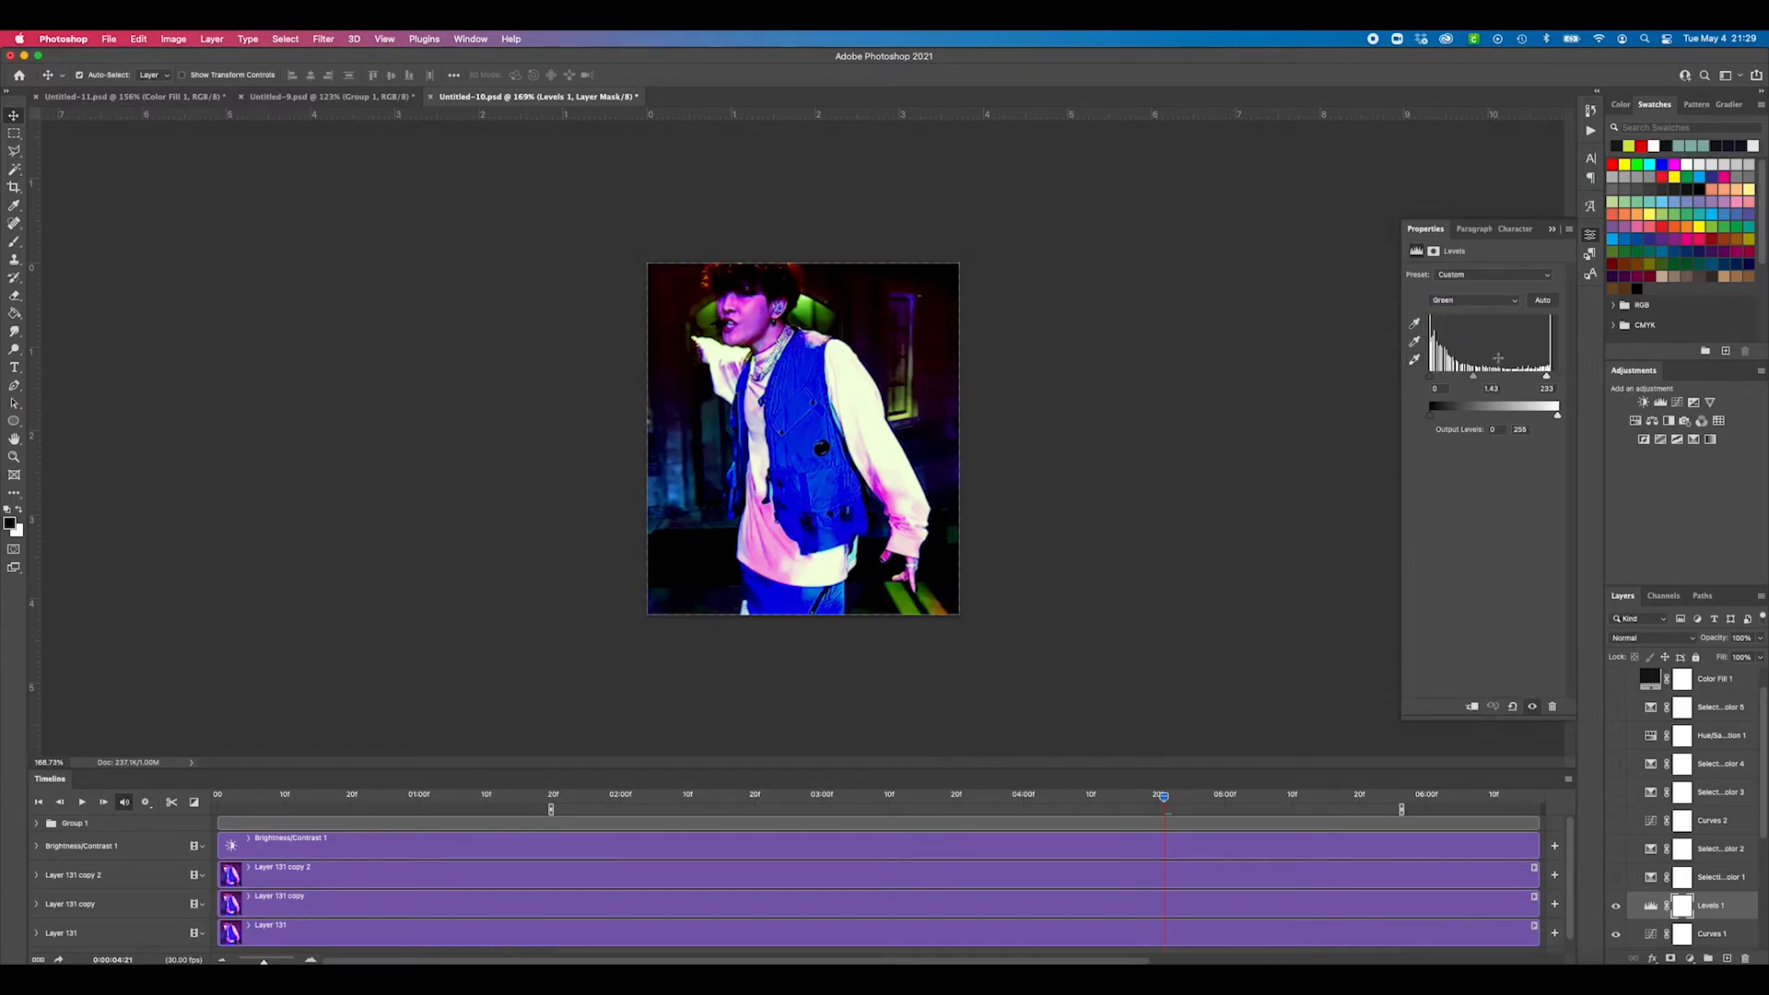
{"action": "left_click", "coordinate": [1461, 307]}
{"action": "left_click", "coordinate": [1469, 329]}
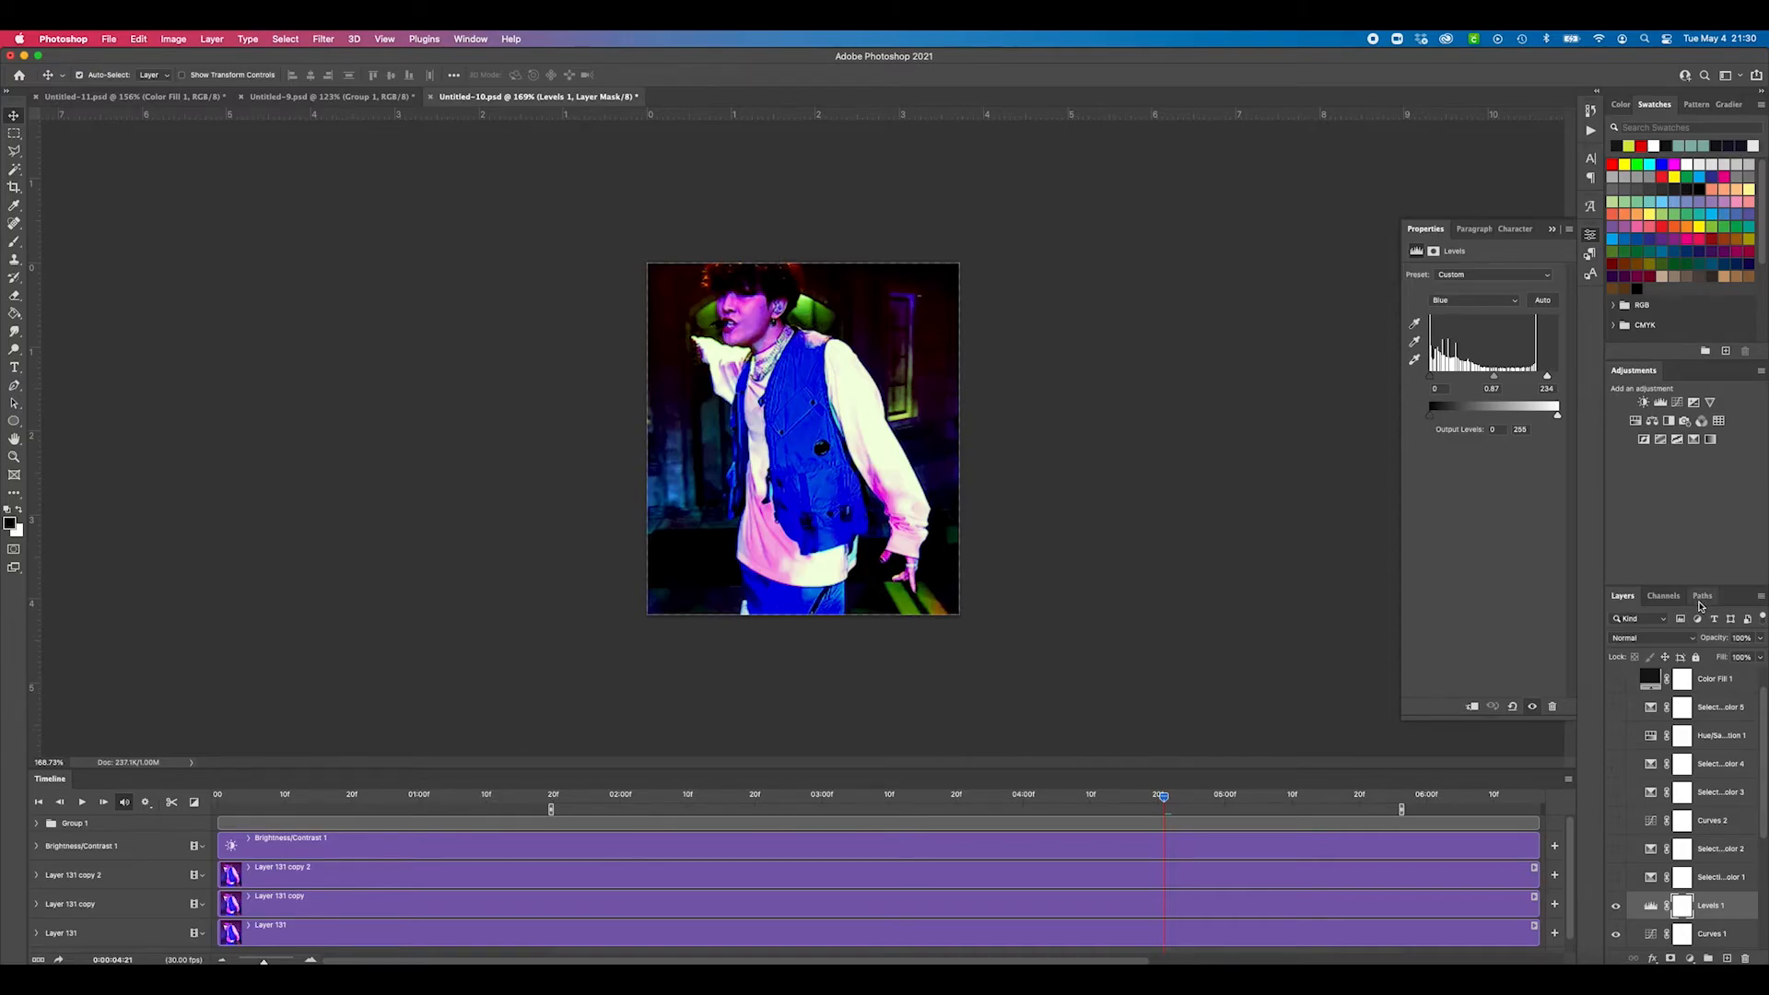
Step: Make the Selective Color 1 layer visible and display its Reds adjustments
{"action": "scroll", "coordinate": [1720, 857], "scroll_direction": "up", "scroll_amount": 2}
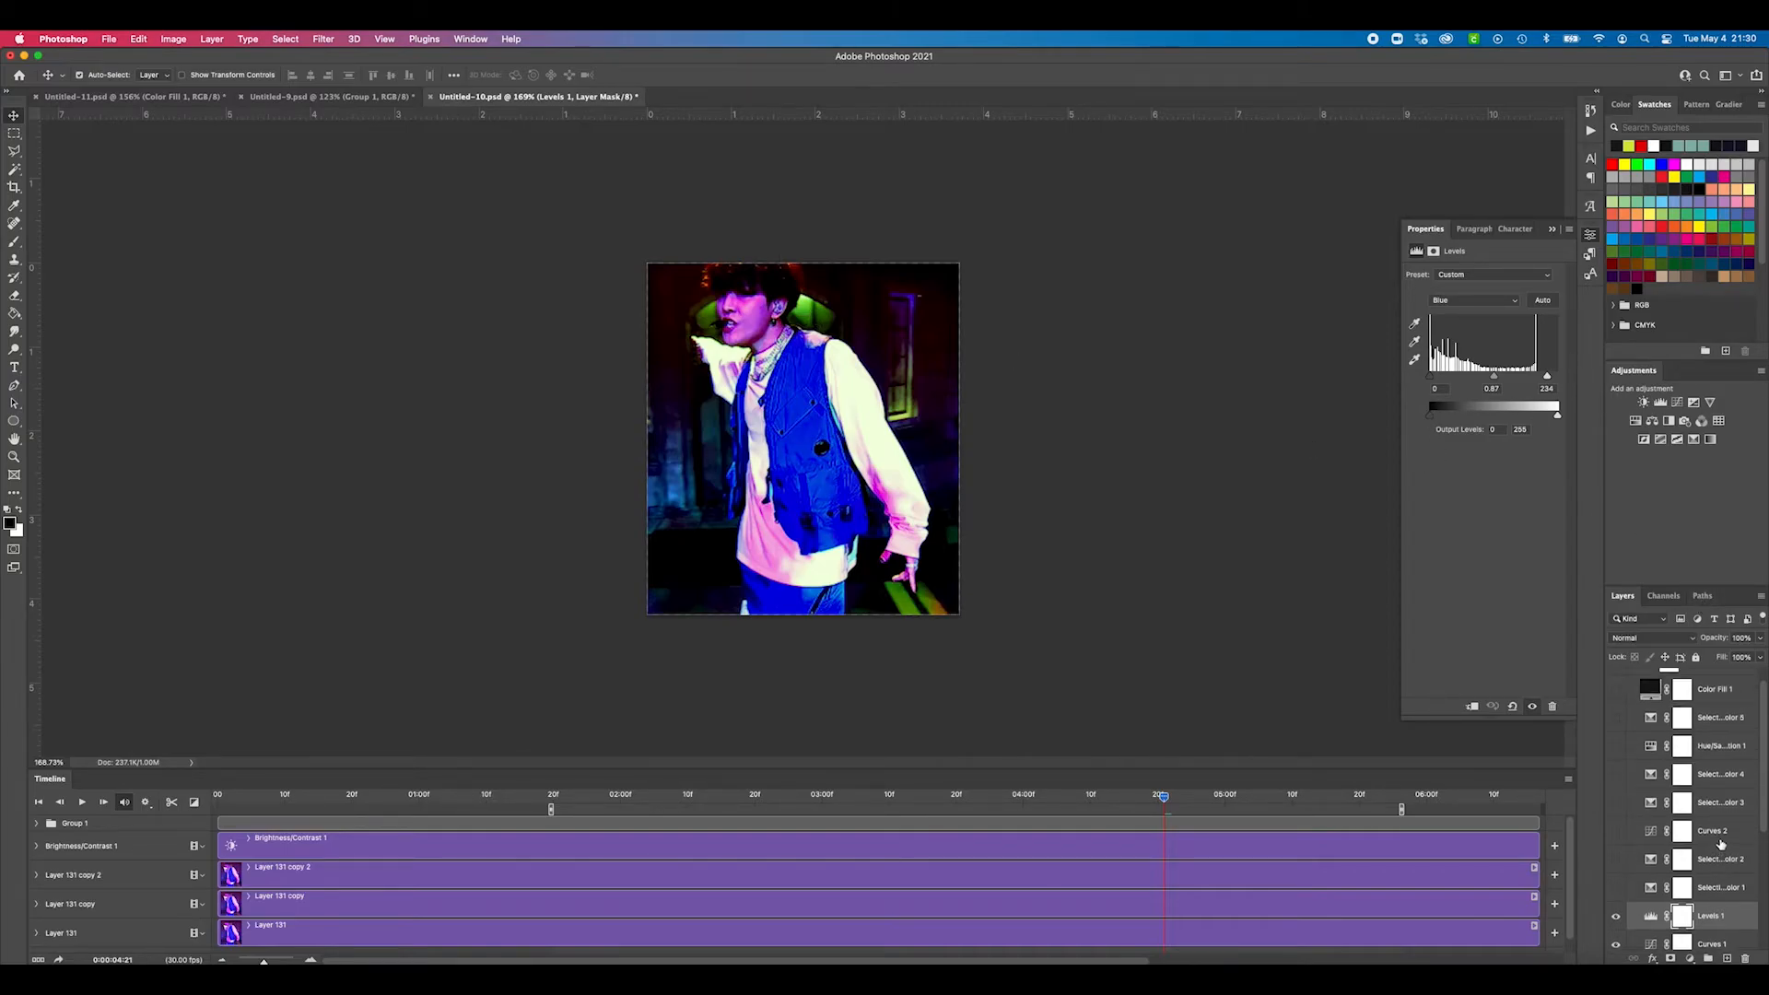
{"action": "scroll", "coordinate": [1720, 843], "scroll_direction": "down", "scroll_amount": 1}
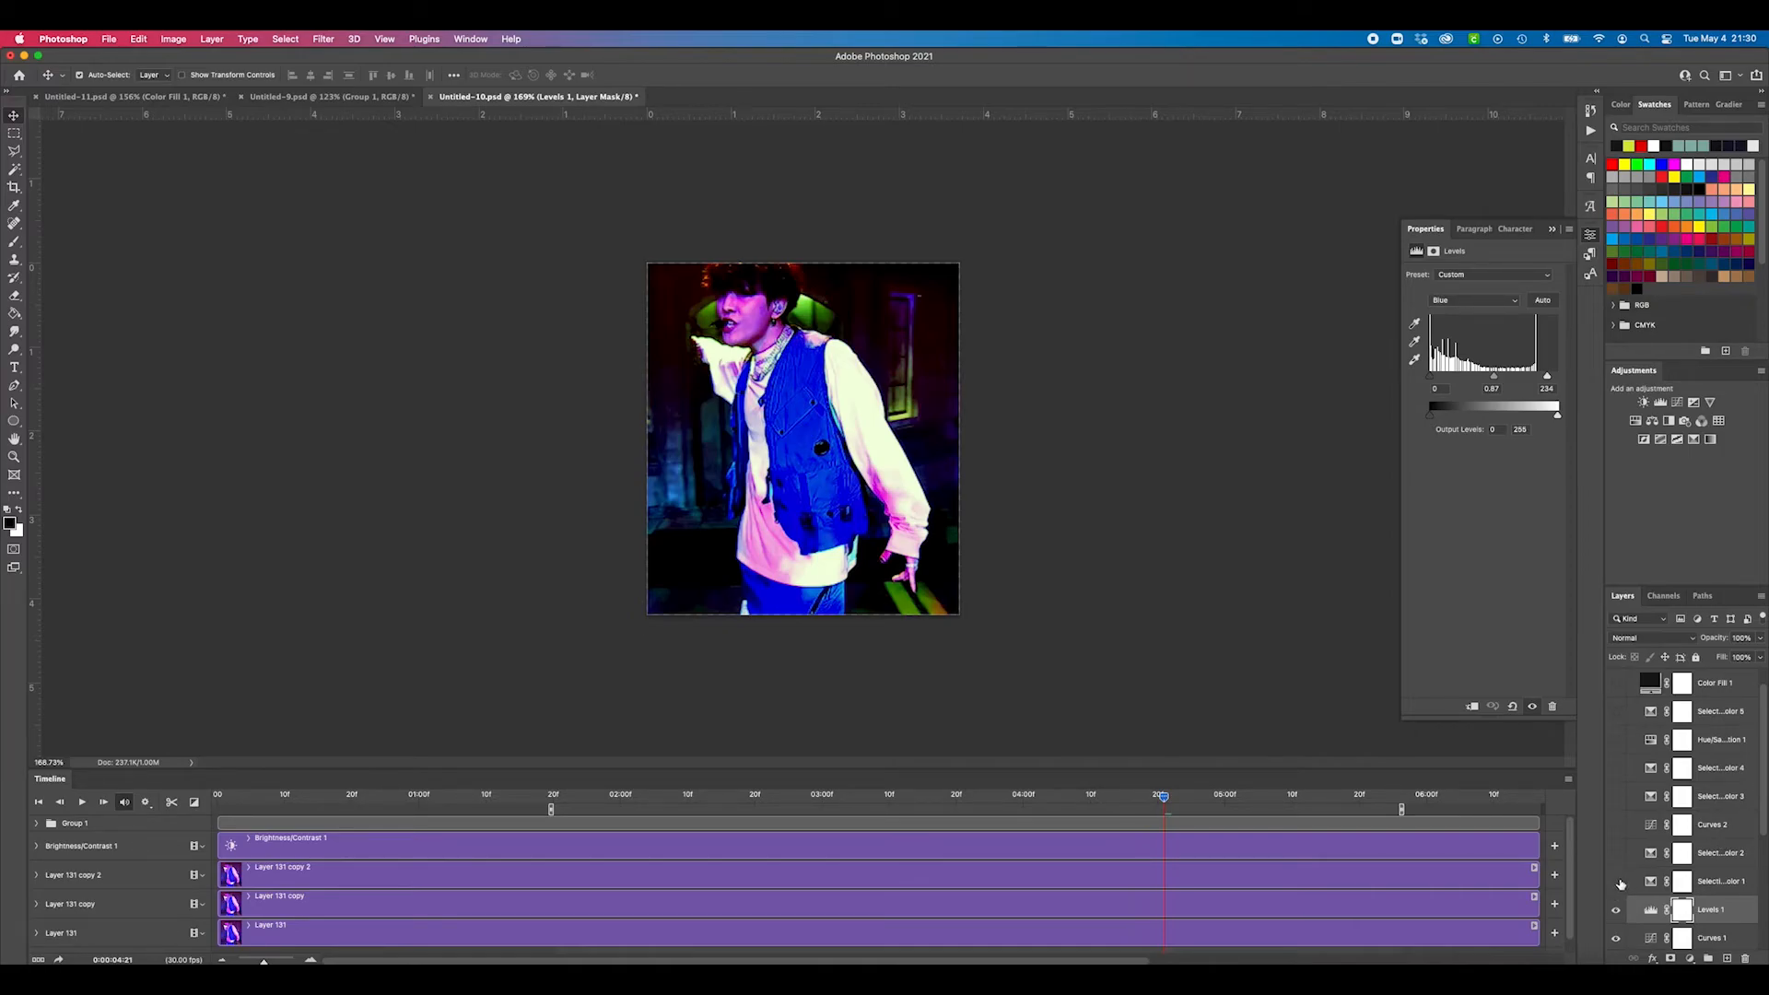
{"action": "left_click", "coordinate": [1616, 882]}
{"action": "left_click", "coordinate": [1643, 882]}
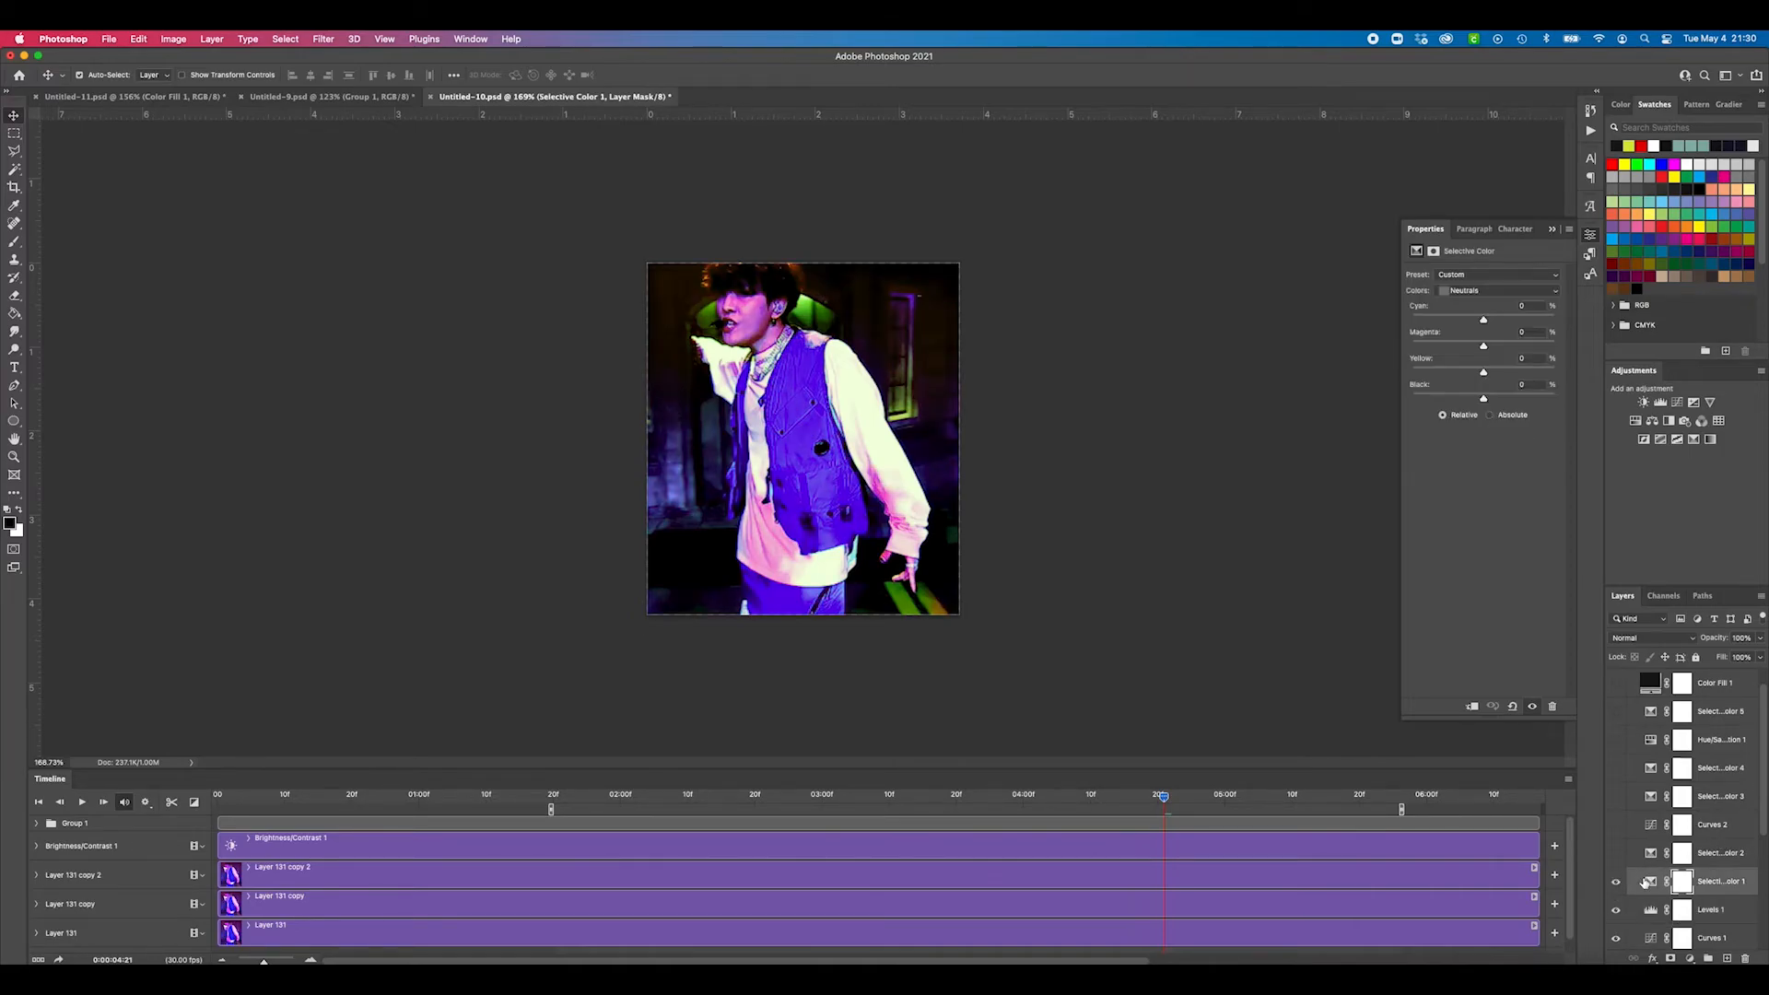
{"action": "left_click", "coordinate": [1497, 290]}
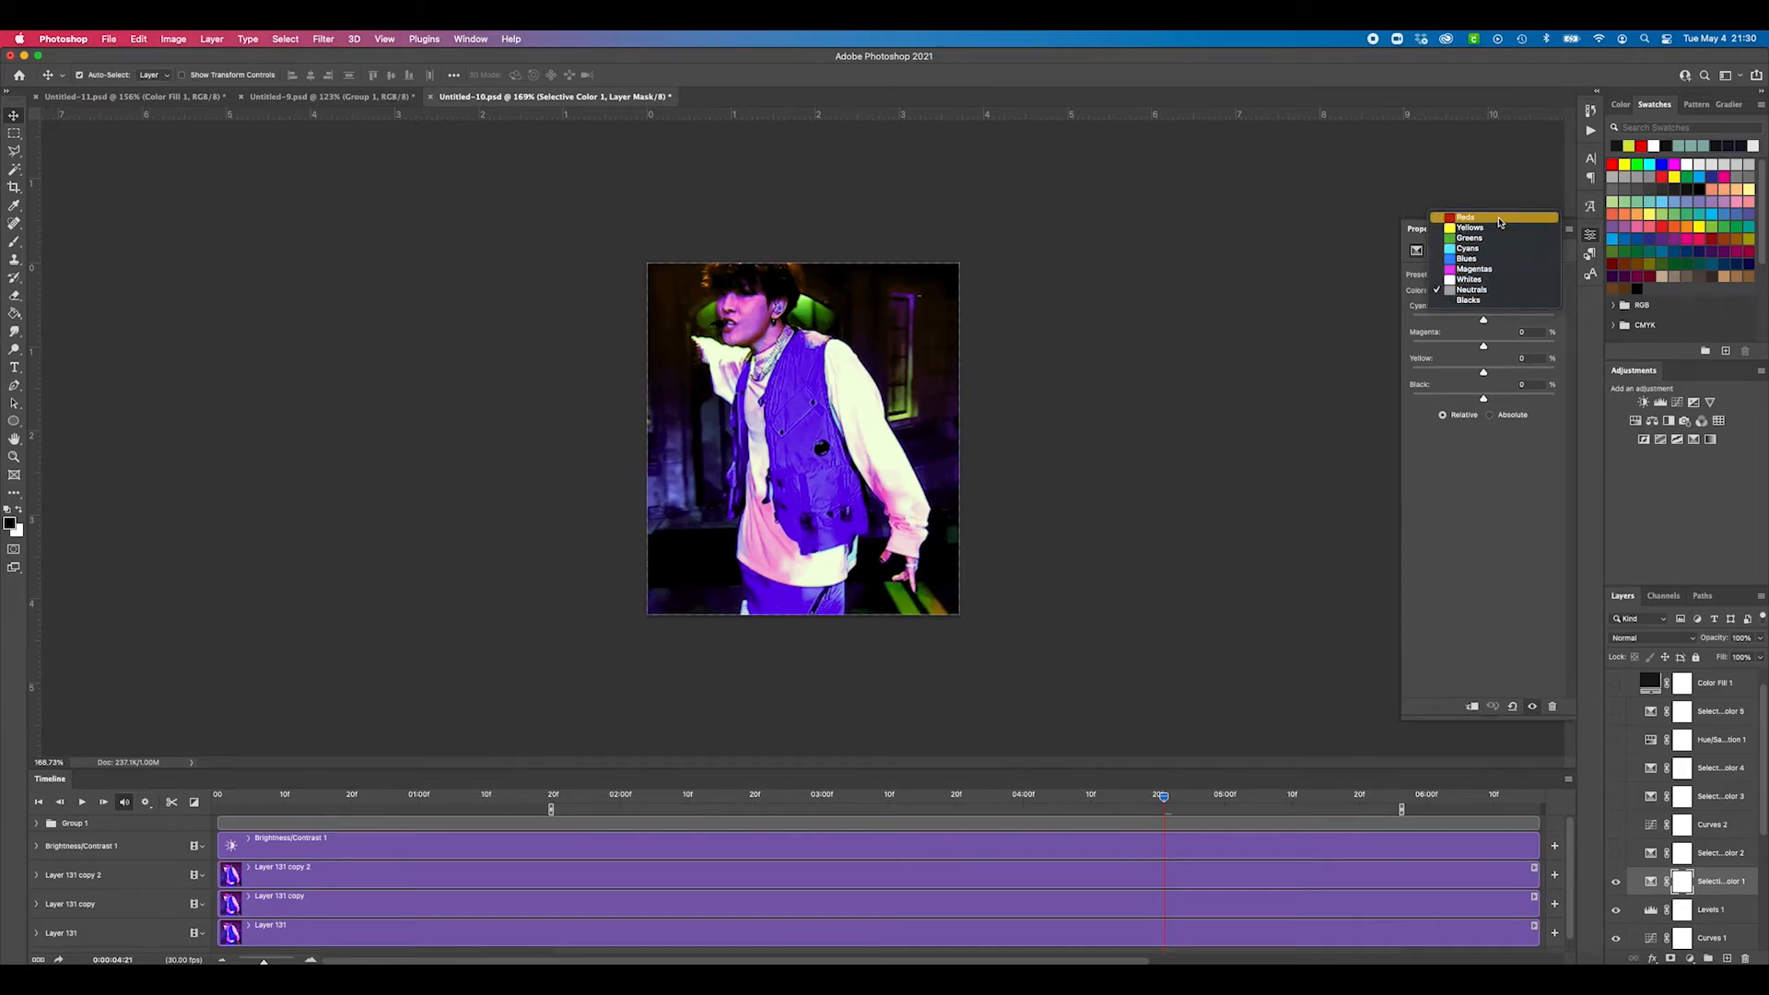
{"action": "left_click", "coordinate": [1504, 235]}
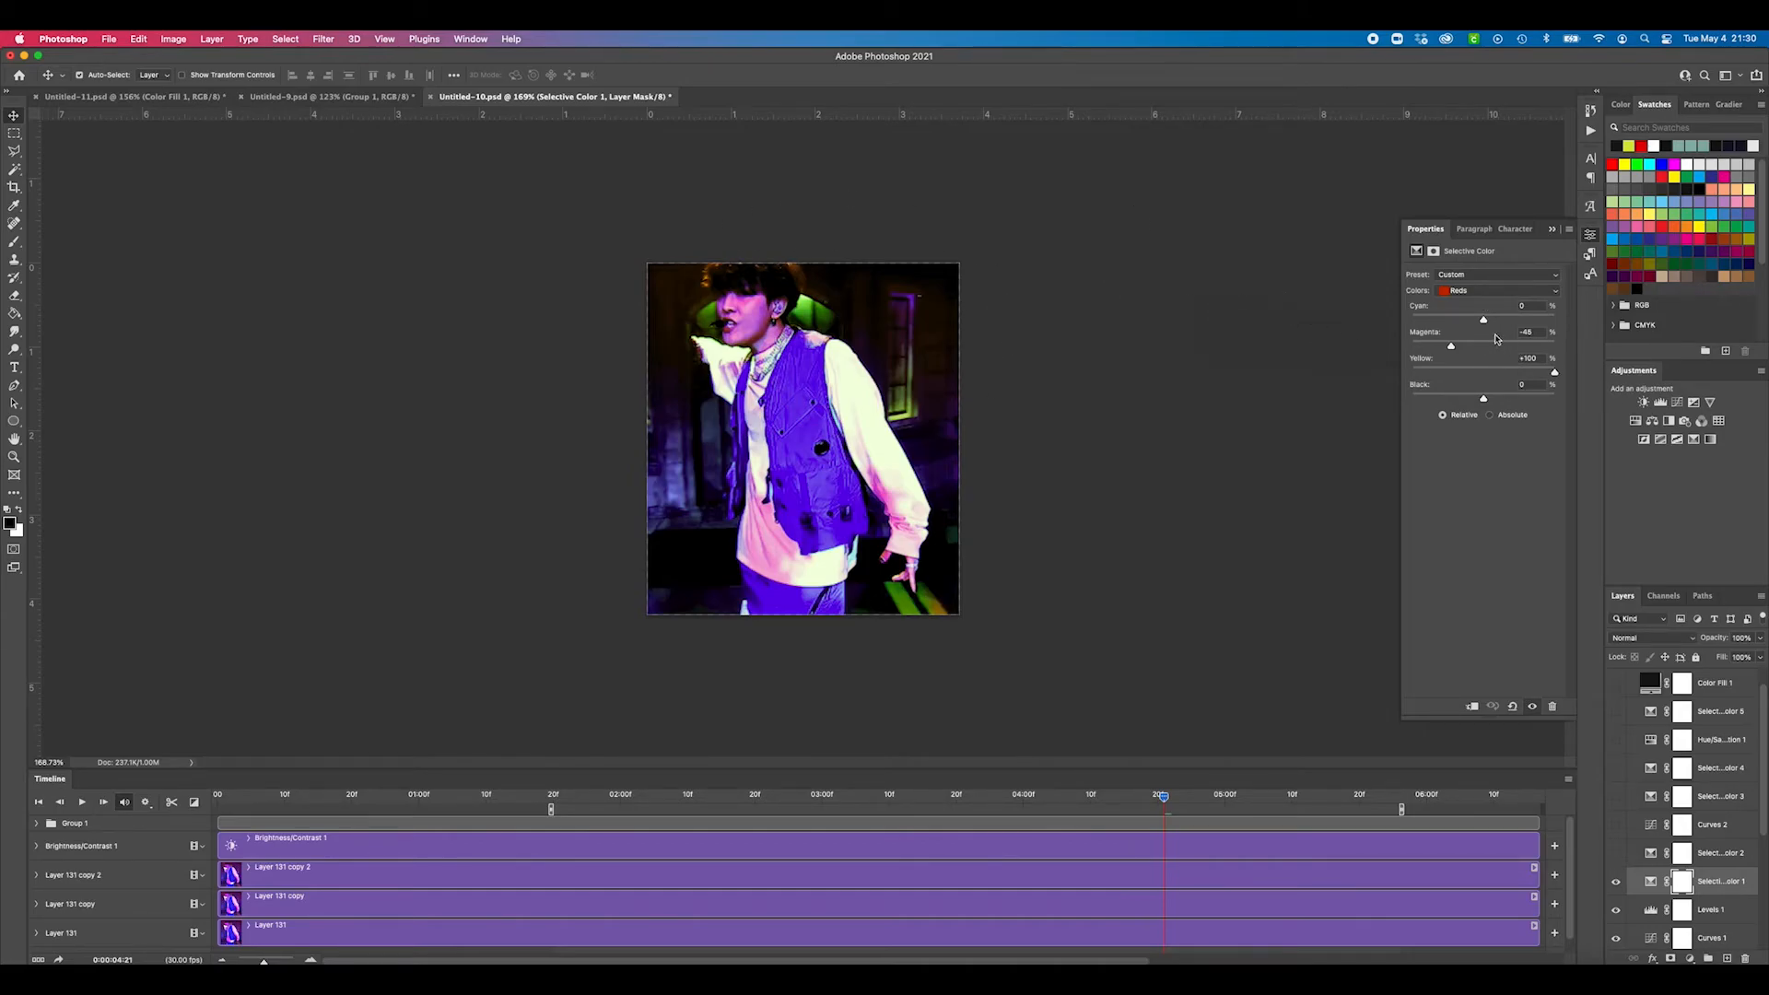
Step: Review the Yellows, Greens and Cyans adjustments of Selective Color 1 and compare the image with that layer hidden and shown
{"action": "left_click", "coordinate": [1469, 293]}
{"action": "left_click", "coordinate": [1500, 307]}
{"action": "left_click", "coordinate": [1485, 293]}
{"action": "left_click", "coordinate": [1485, 305]}
{"action": "left_click", "coordinate": [1480, 292]}
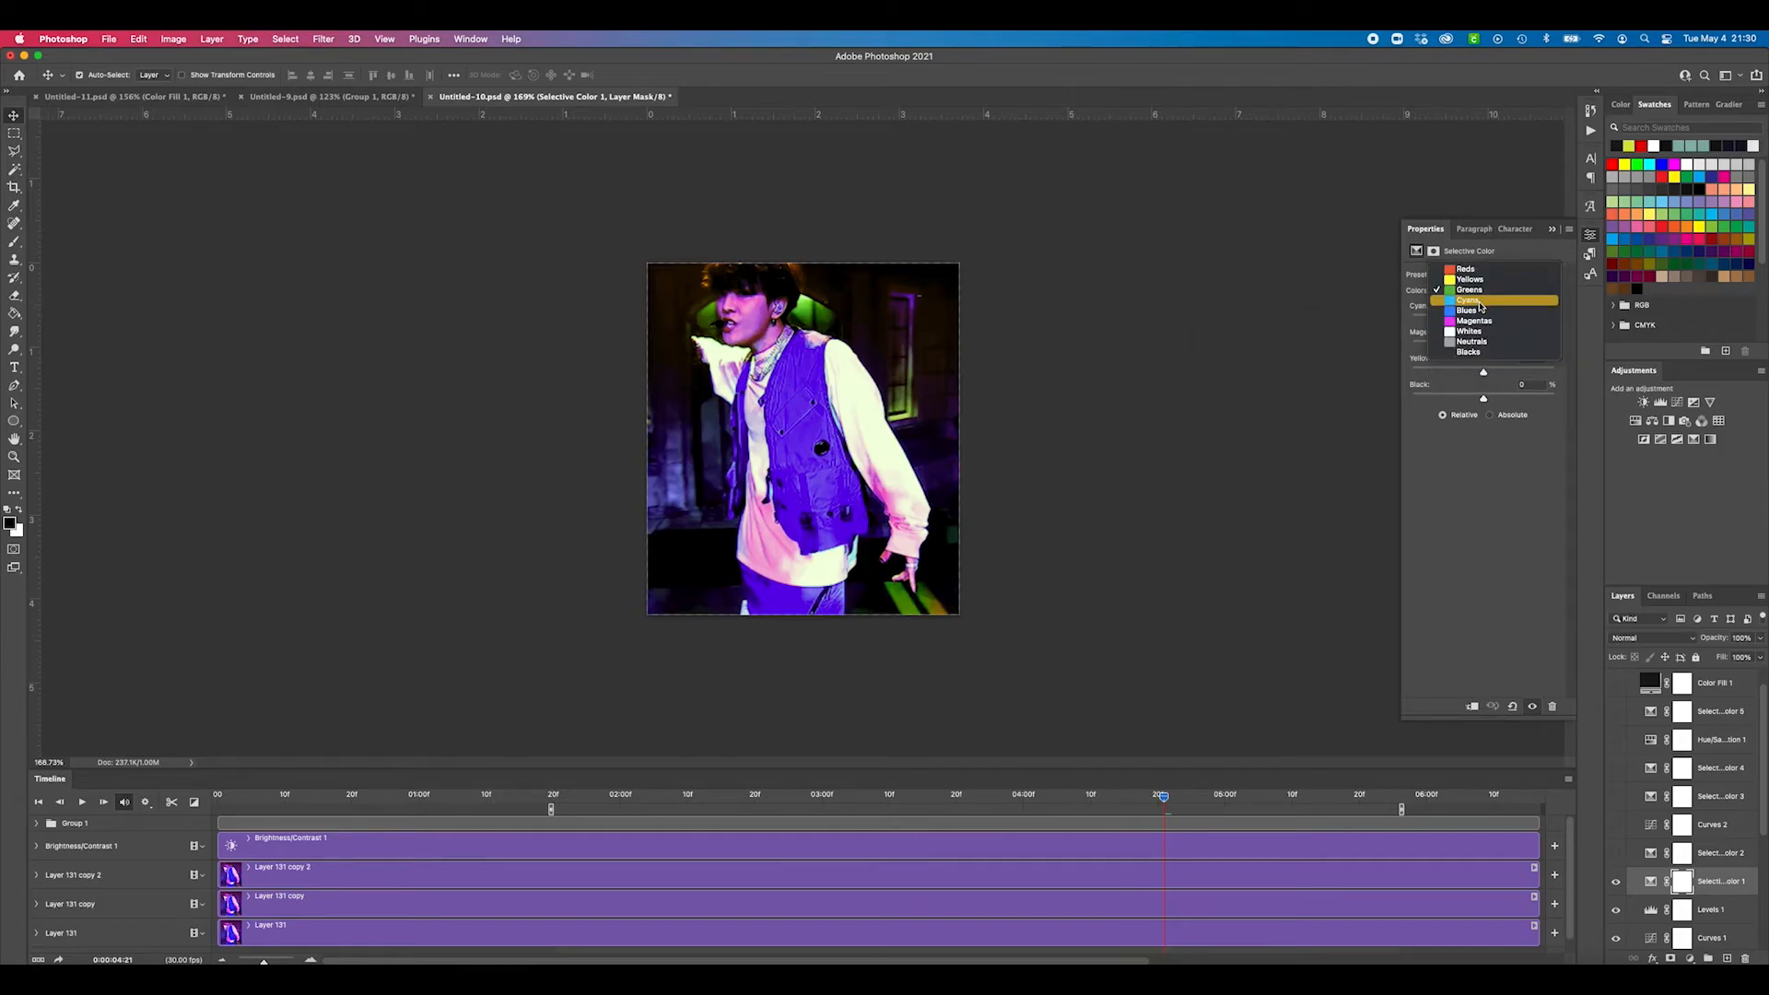
{"action": "left_click", "coordinate": [1494, 302]}
{"action": "left_click", "coordinate": [1505, 292]}
{"action": "left_click", "coordinate": [1511, 295]}
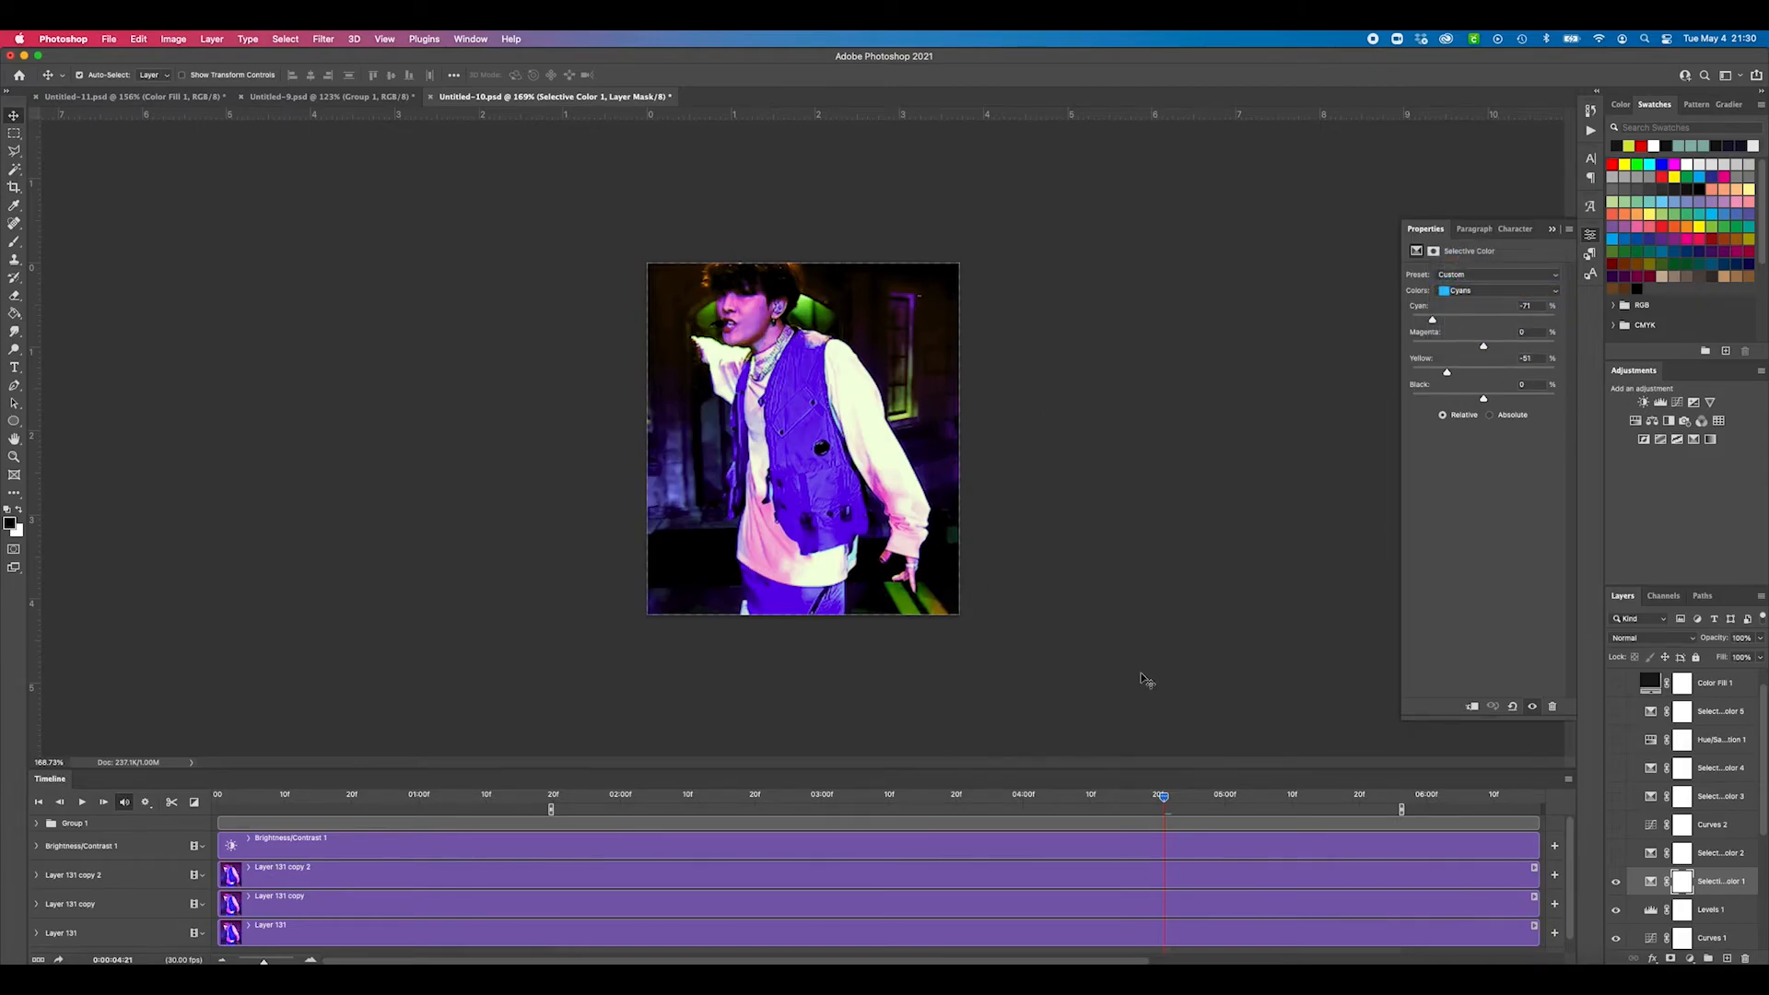
{"action": "left_click", "coordinate": [1616, 886]}
{"action": "left_click", "coordinate": [1616, 887]}
Step: Review the Blues, Whites, Neutrals and Blacks adjustments of the Selective Color 1 layer
{"action": "left_click", "coordinate": [1478, 291]}
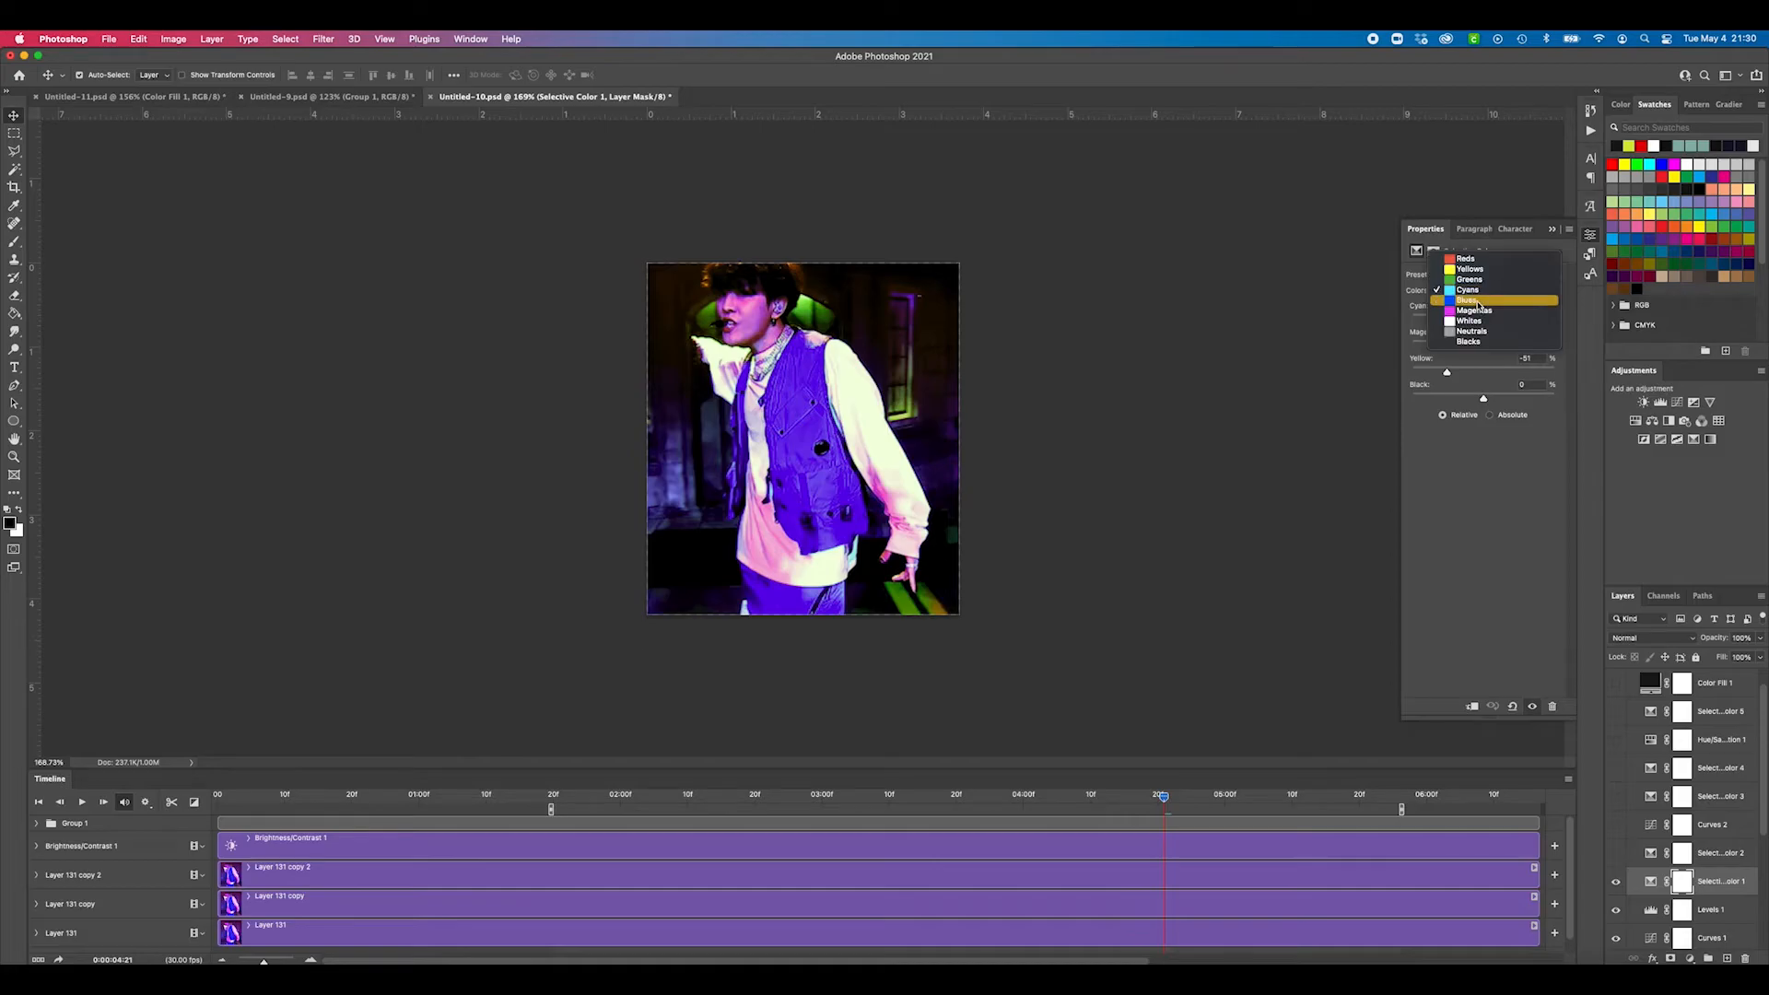
{"action": "left_click", "coordinate": [1497, 306]}
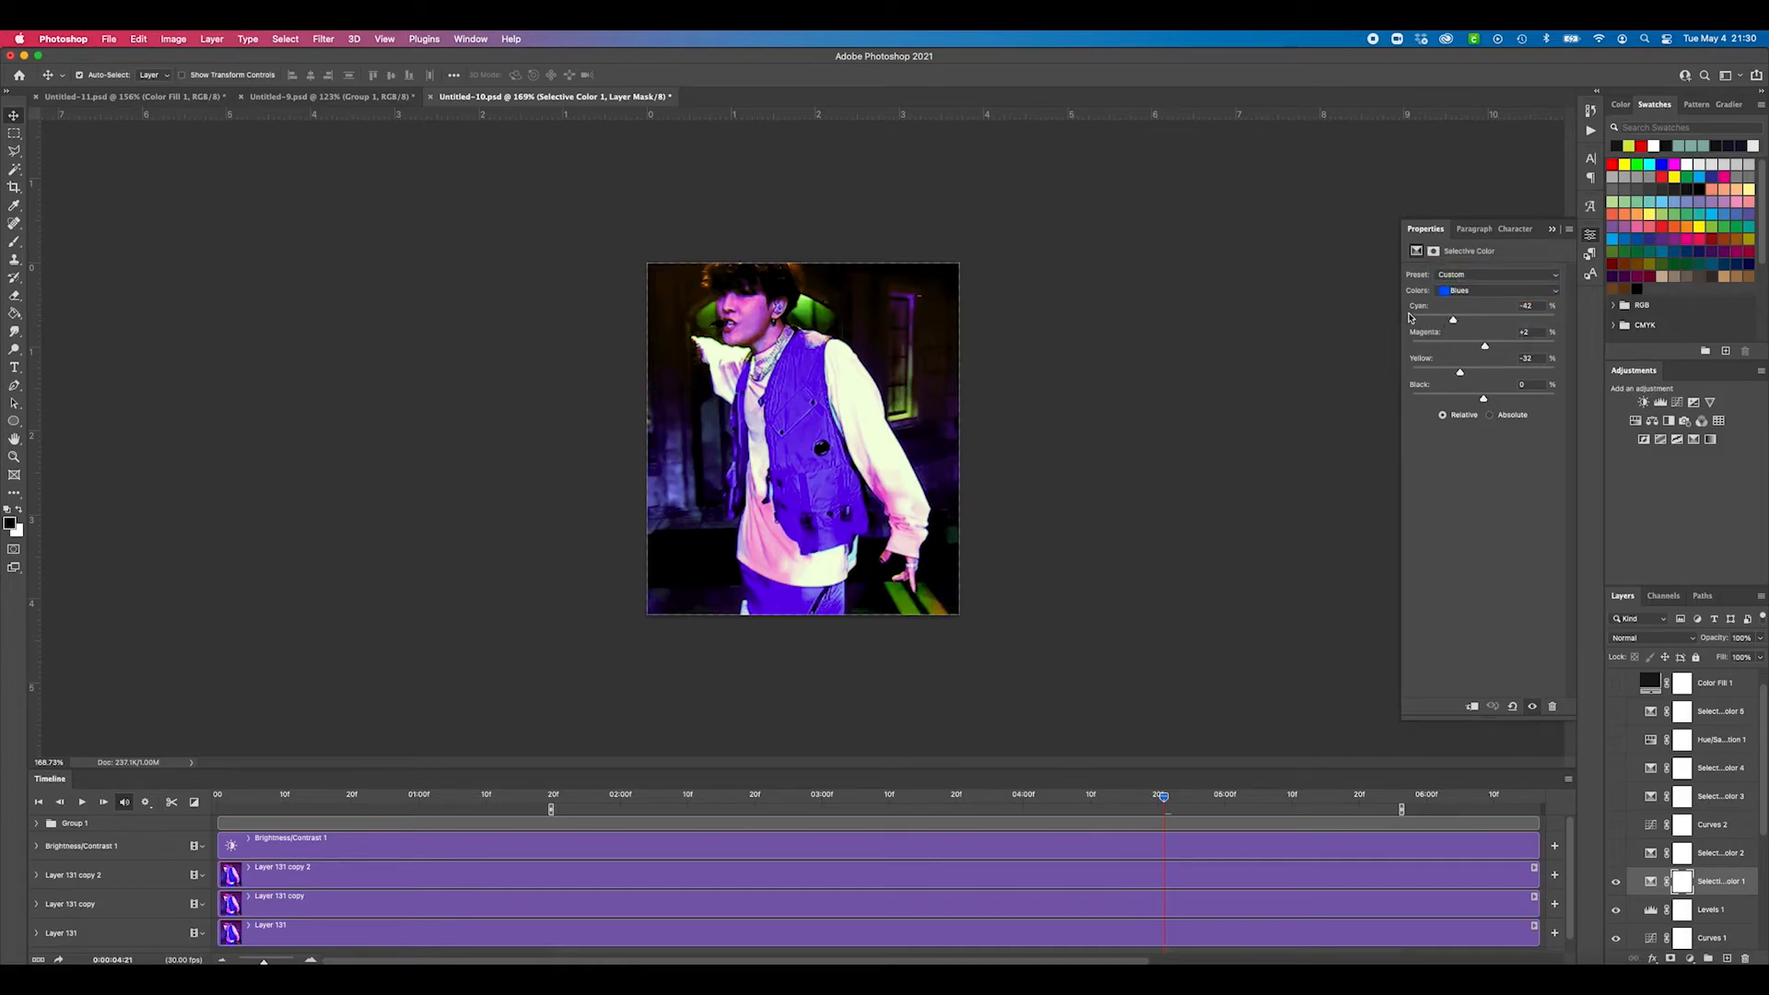
{"action": "left_click", "coordinate": [1470, 294]}
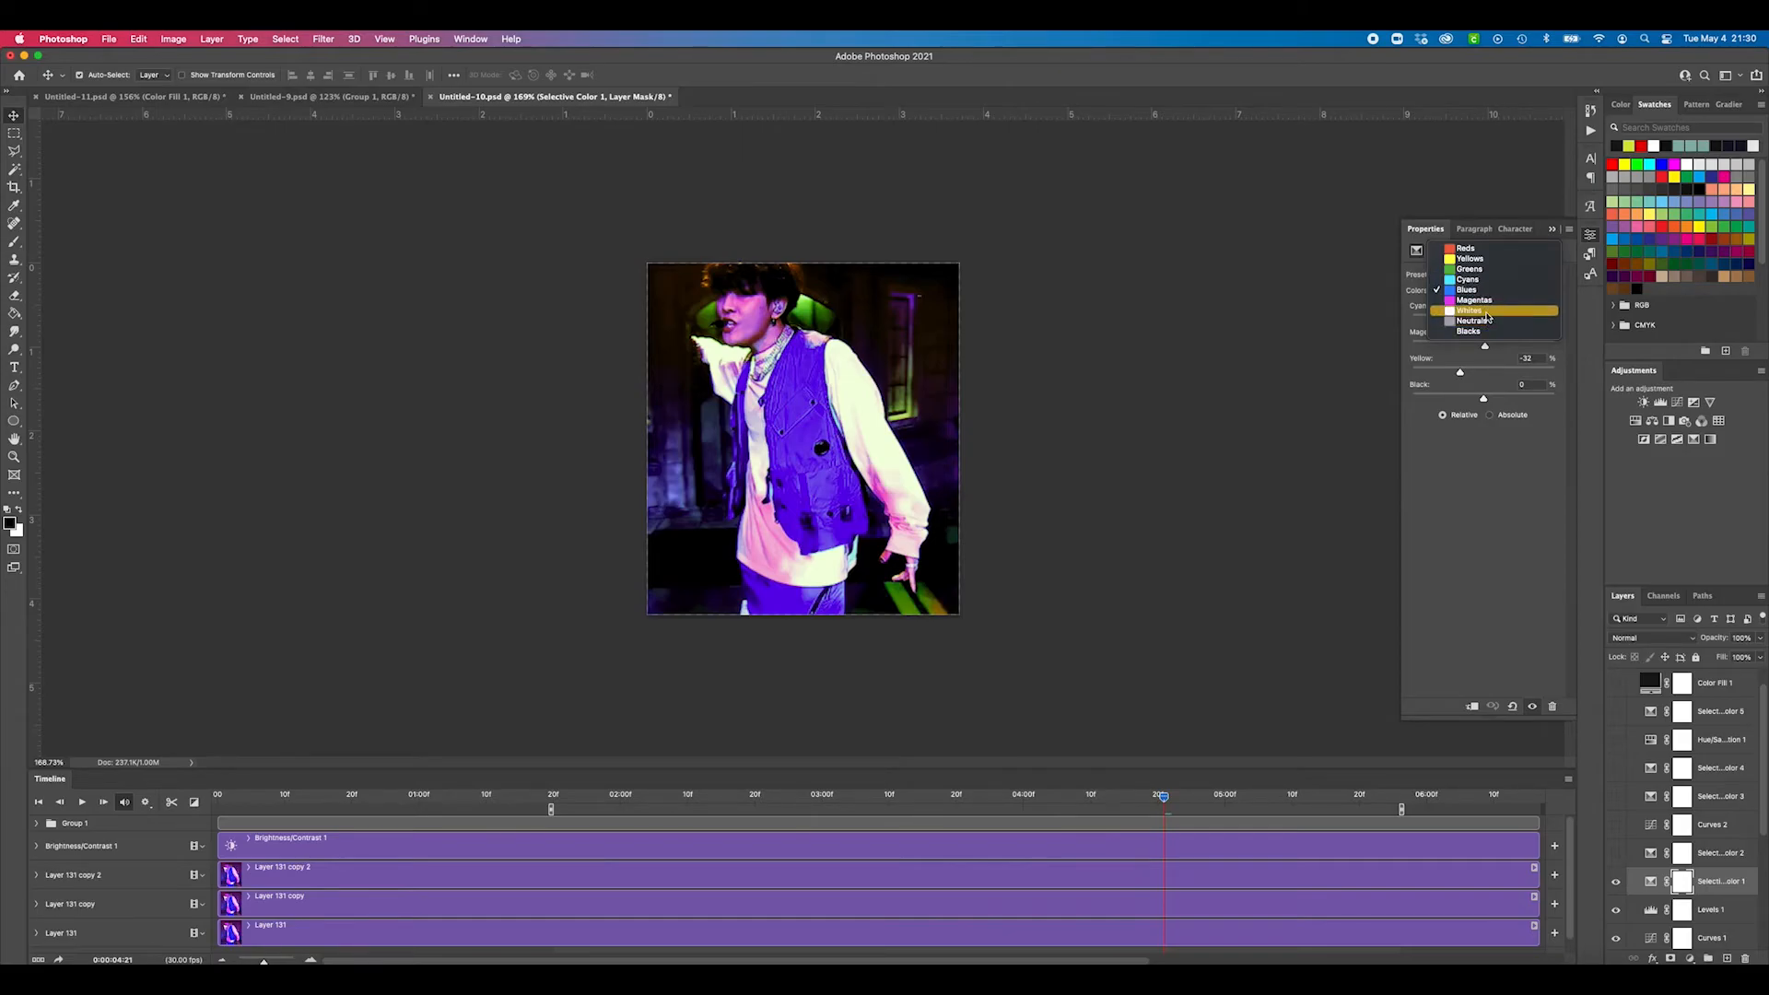
{"action": "left_click", "coordinate": [1488, 310]}
{"action": "left_click", "coordinate": [1488, 291]}
{"action": "left_click", "coordinate": [1494, 302]}
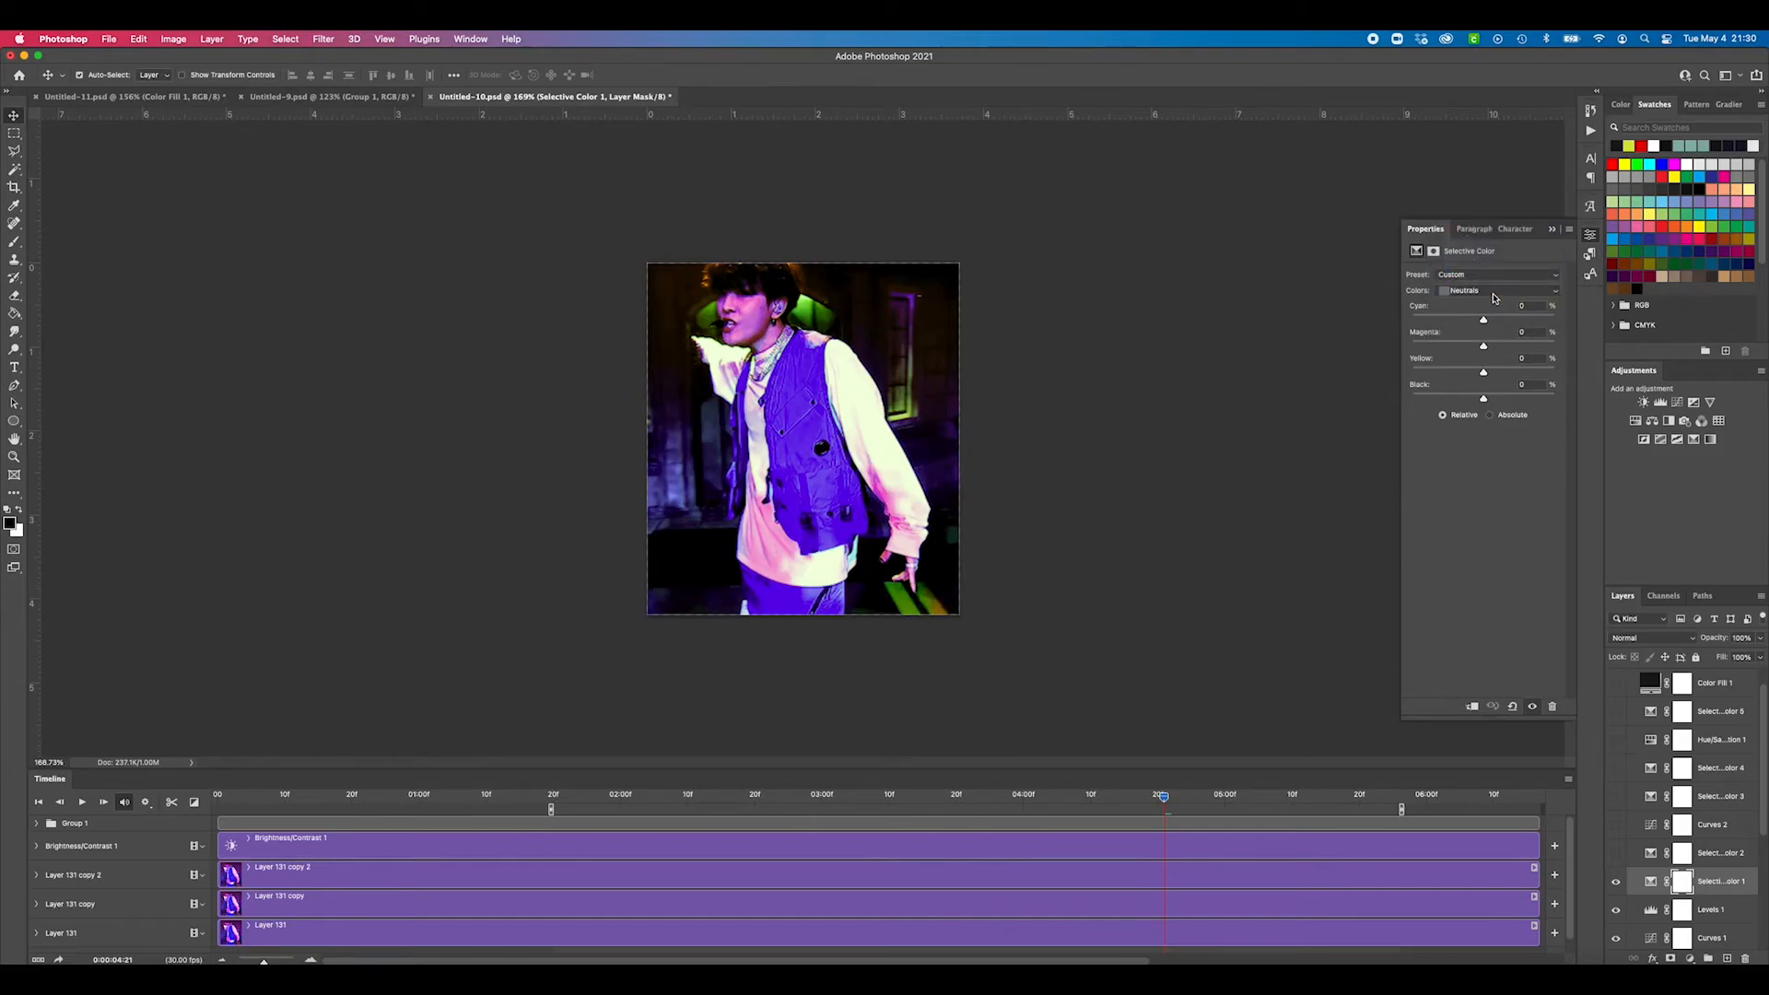
{"action": "left_click", "coordinate": [1488, 291]}
{"action": "left_click", "coordinate": [1495, 301]}
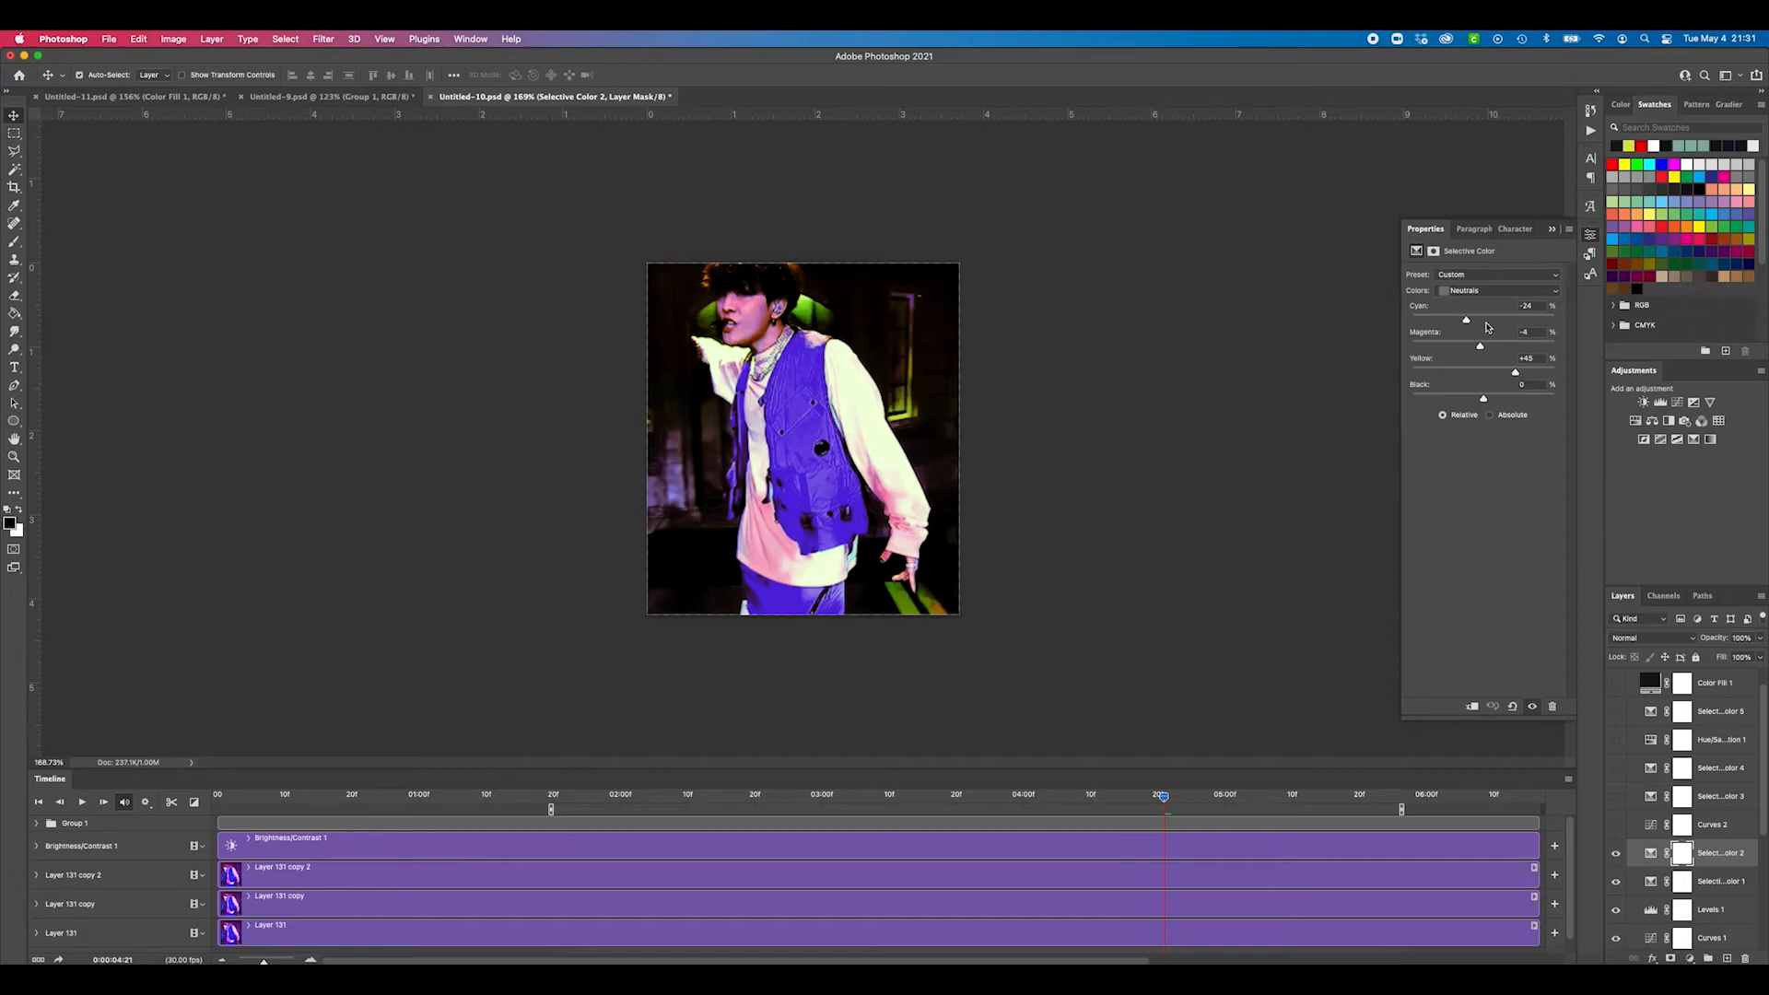
Step: Review the Magentas adjustments of Selective Color 2 and compare the image with that layer hidden and shown
{"action": "left_click", "coordinate": [1474, 292]}
{"action": "left_click", "coordinate": [1500, 365]}
{"action": "left_click", "coordinate": [1477, 292]}
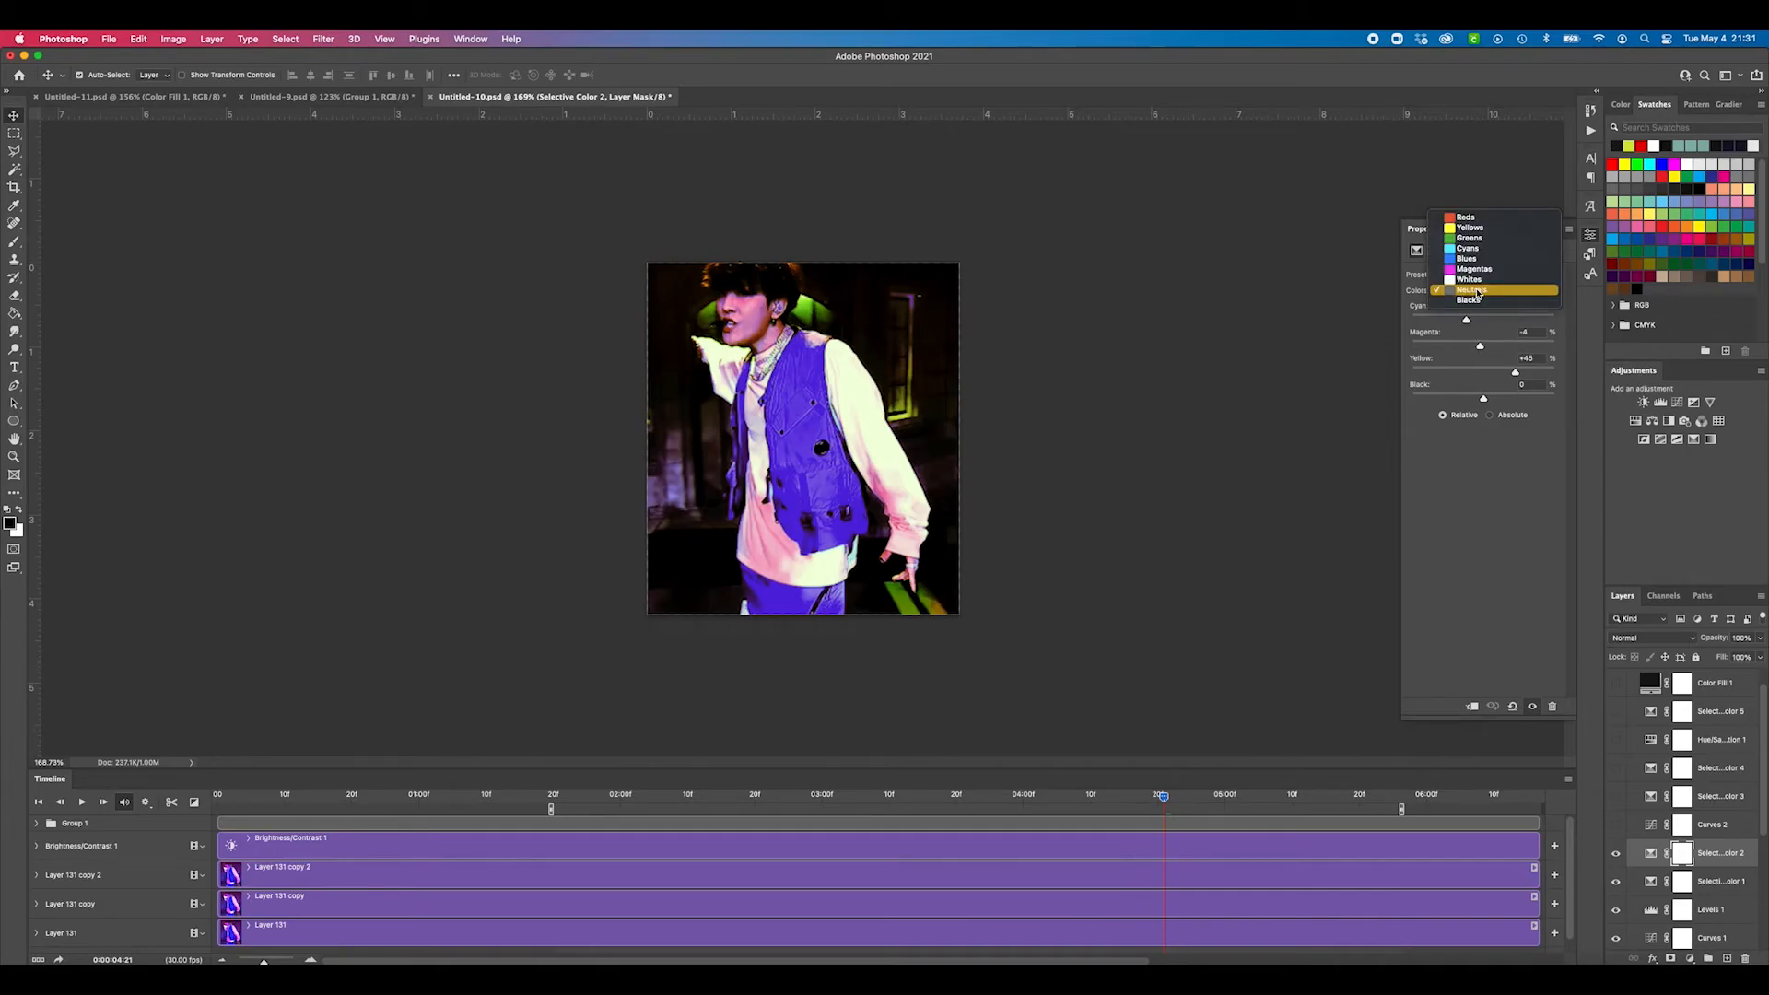
{"action": "left_click", "coordinate": [1483, 265]}
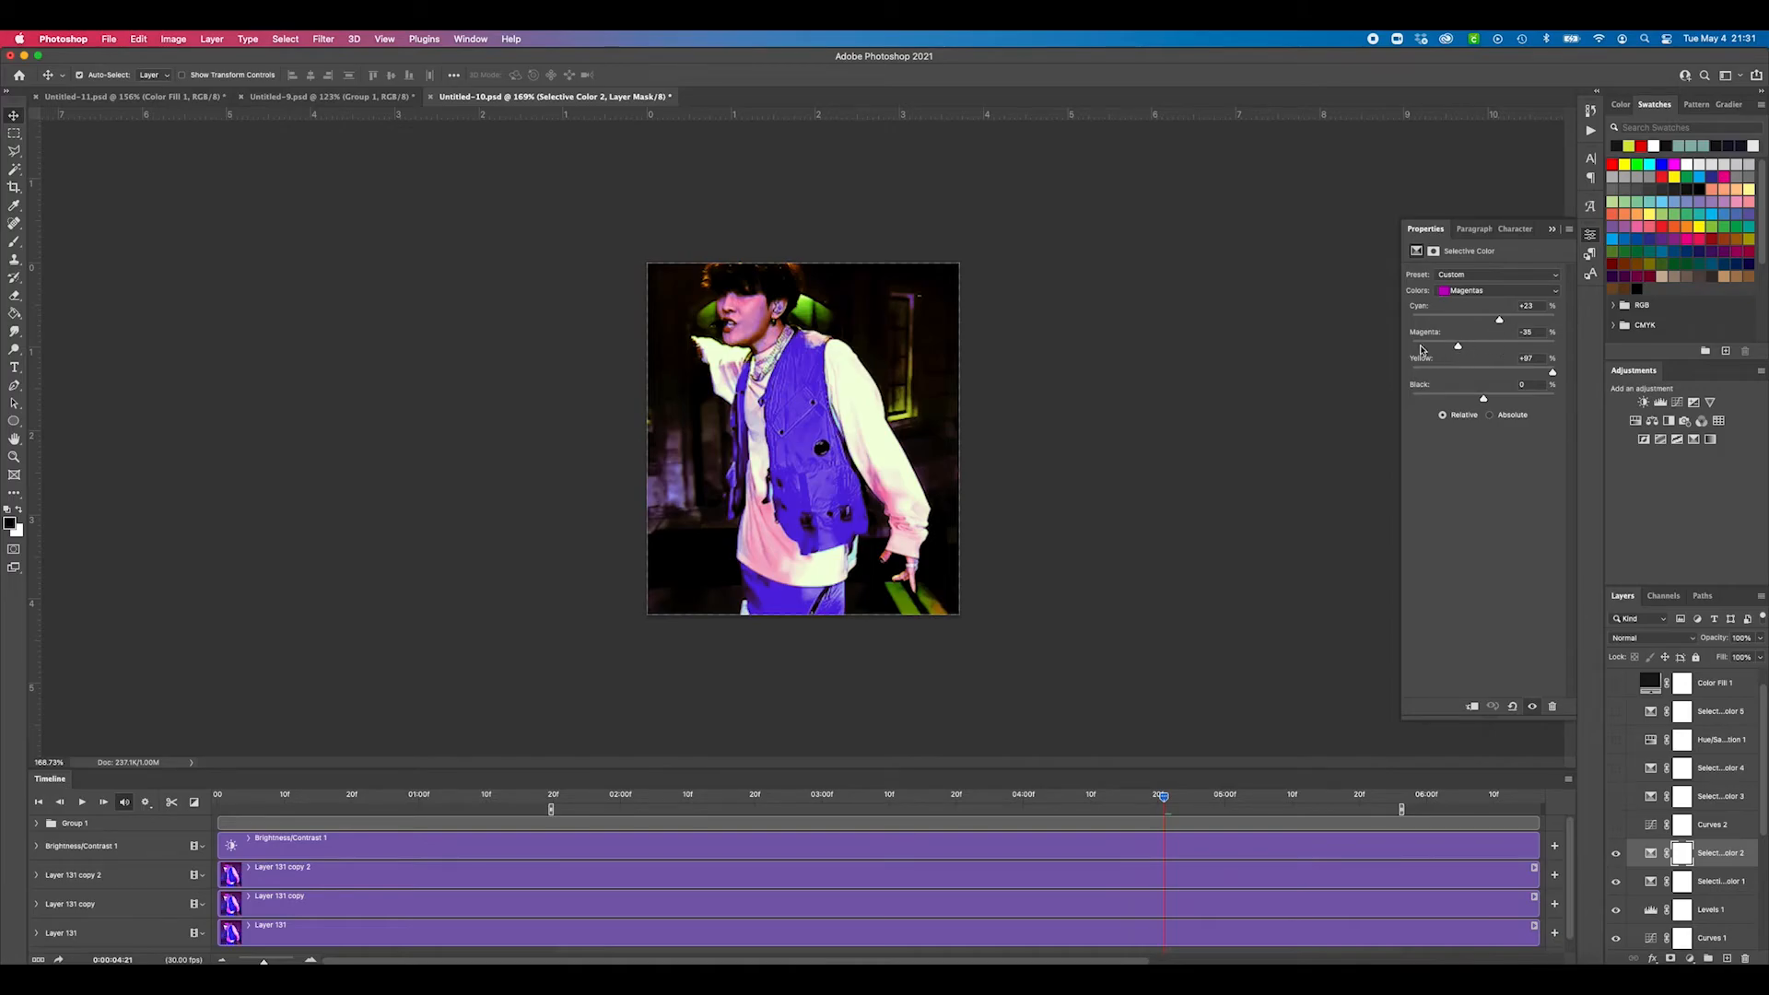
{"action": "left_click", "coordinate": [1616, 854]}
{"action": "left_click", "coordinate": [1615, 855]}
Step: Review the Red and Blue channel curves of the Curves 2 layer and make the layer visible
{"action": "left_click", "coordinate": [1632, 824]}
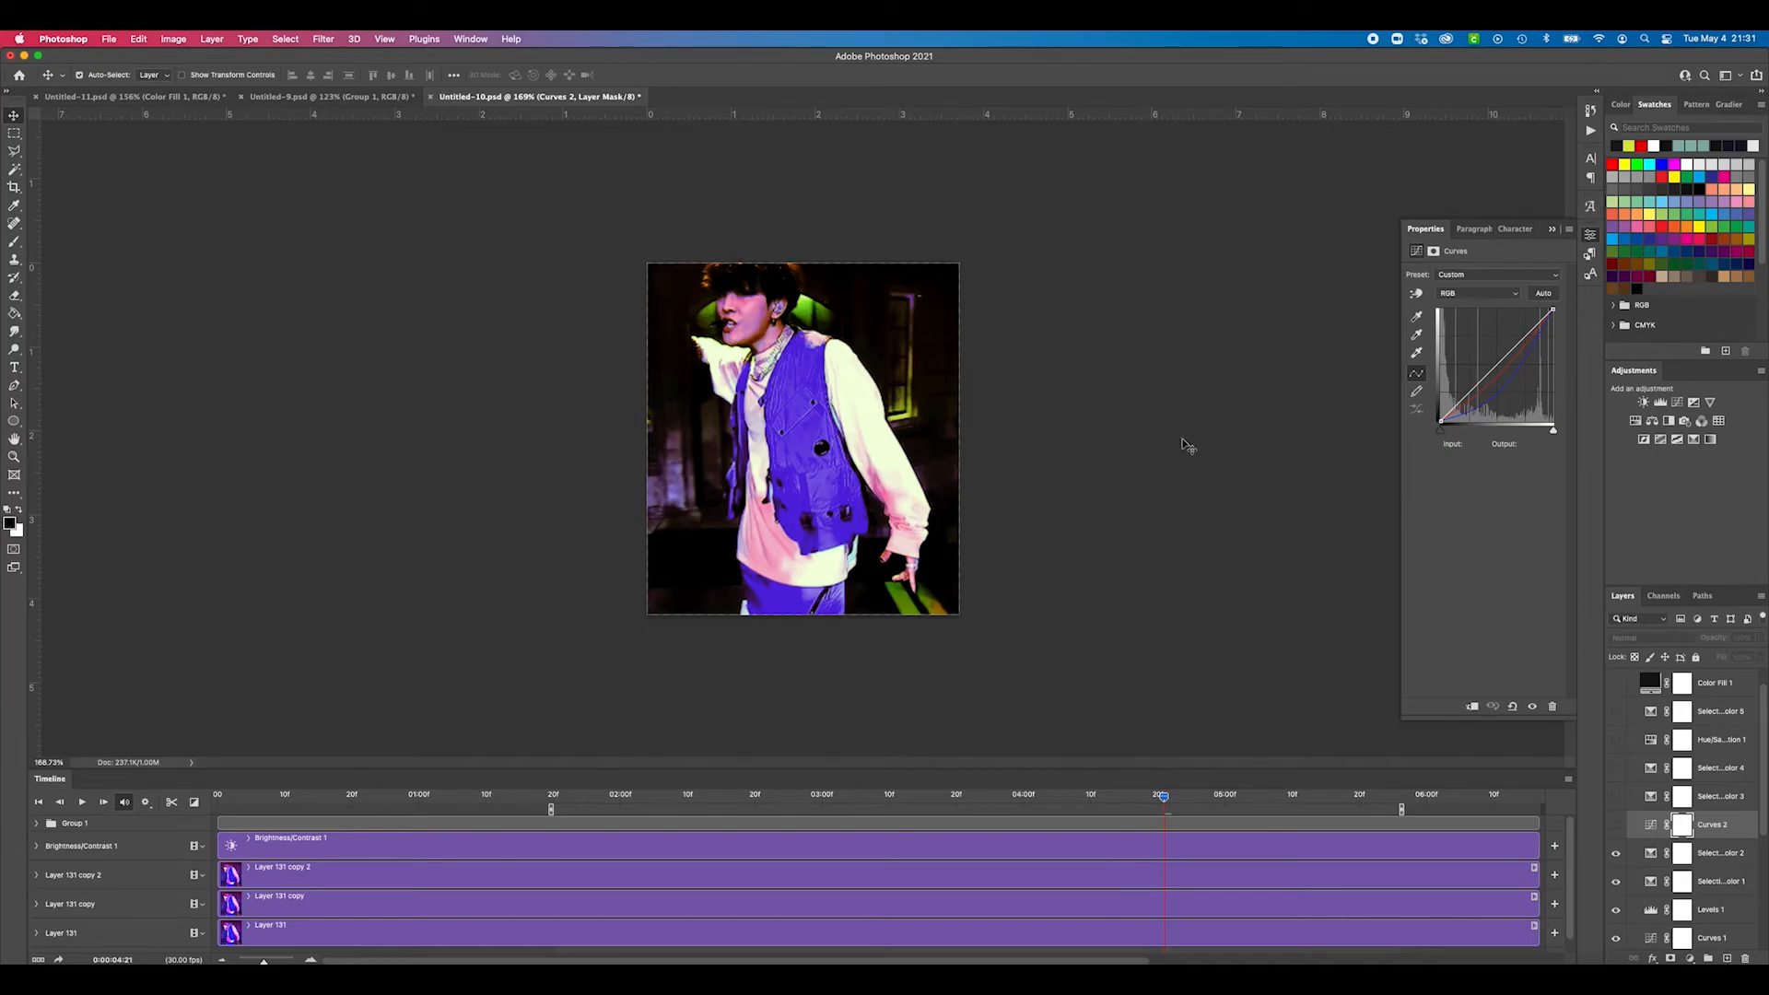
{"action": "left_click", "coordinate": [1486, 296]}
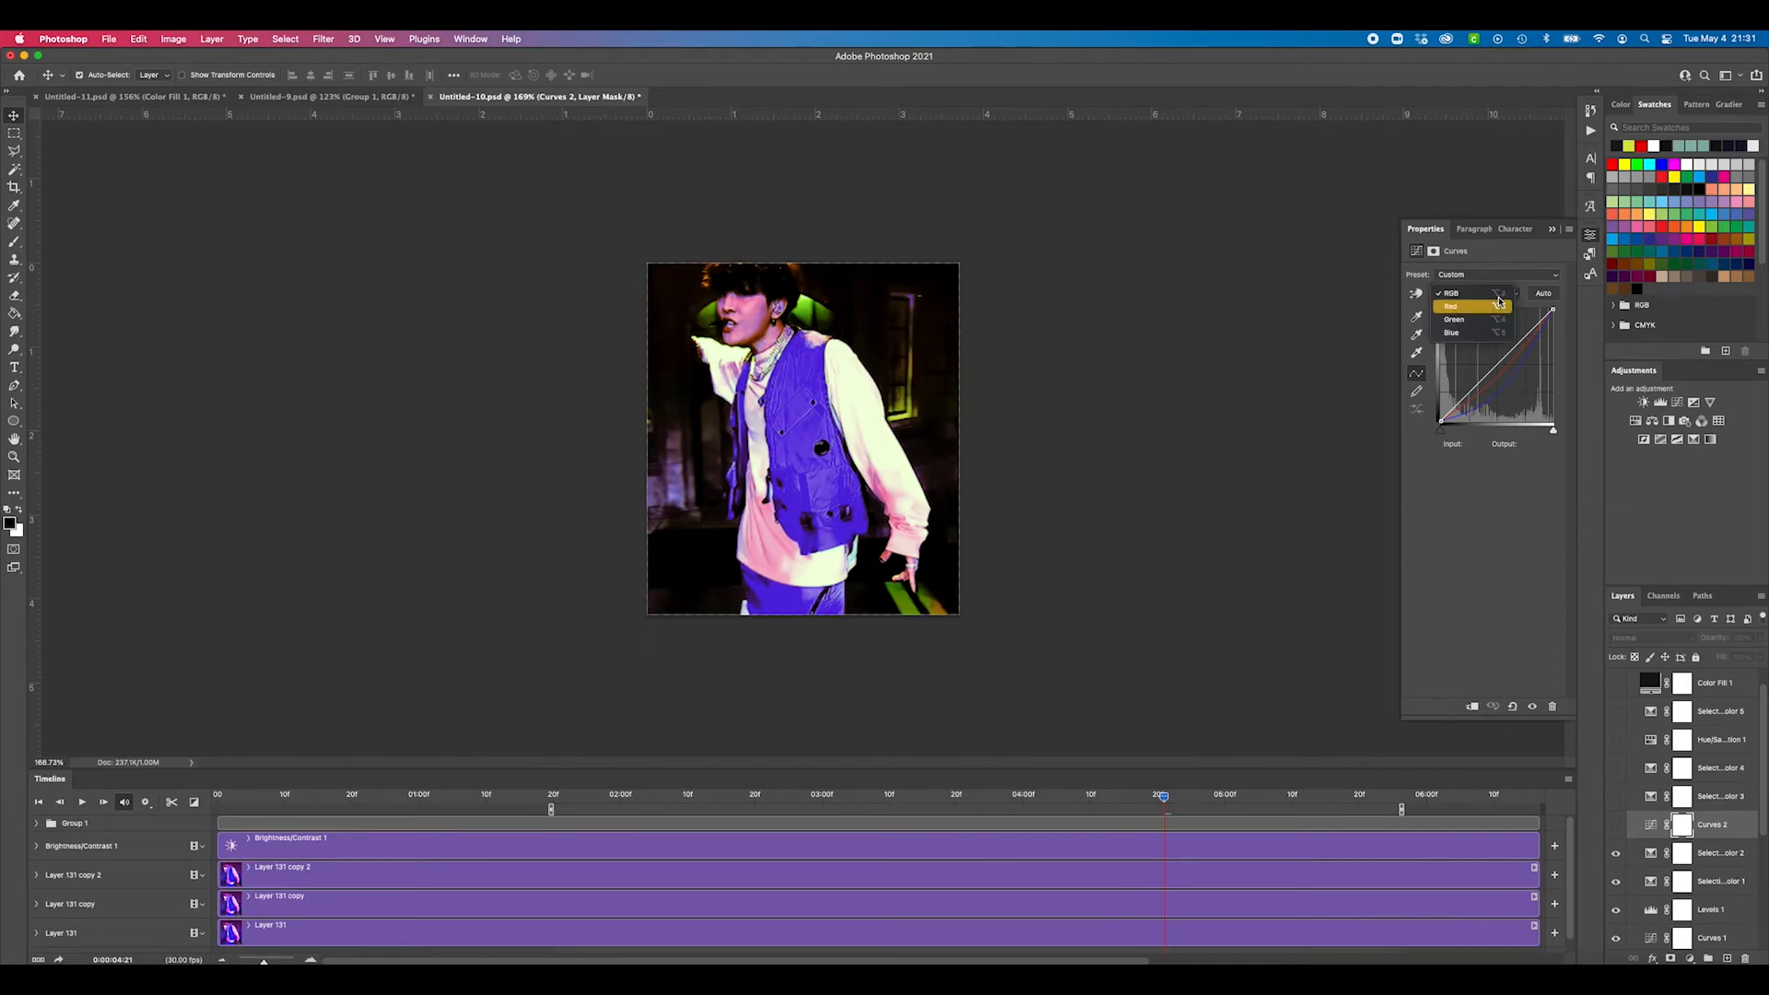
{"action": "left_click", "coordinate": [1498, 302]}
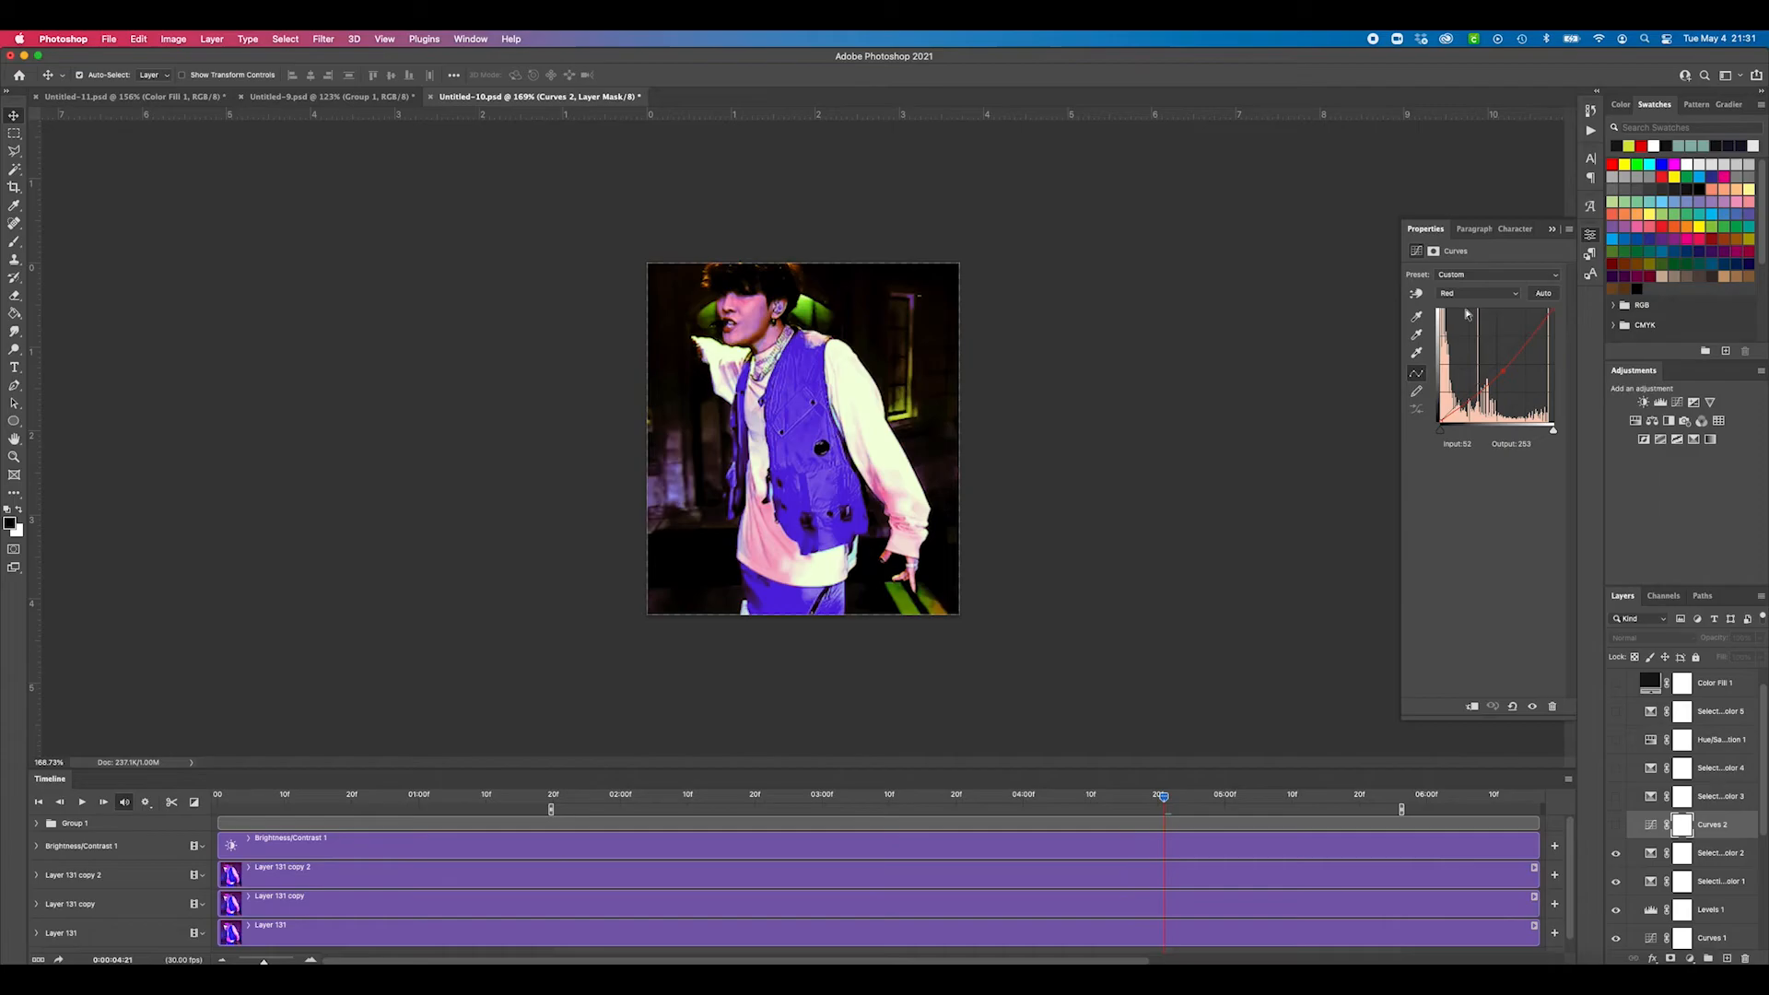
{"action": "left_click", "coordinate": [1469, 293]}
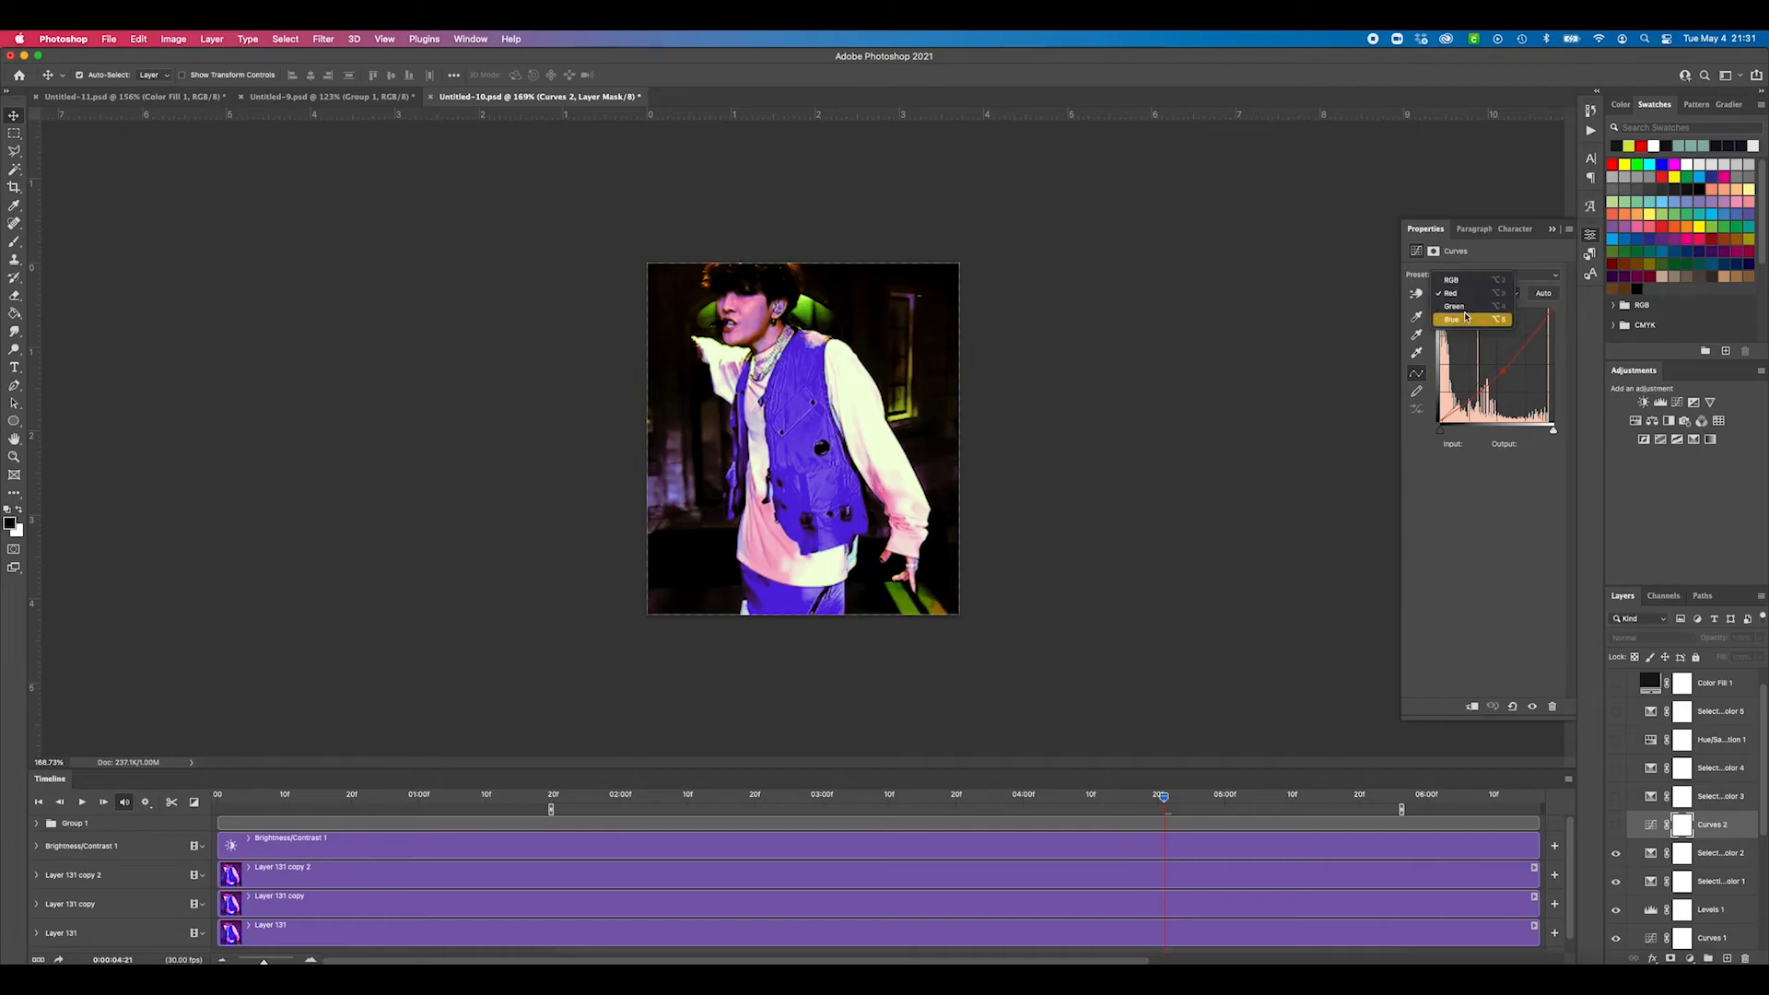
{"action": "left_click", "coordinate": [1468, 321]}
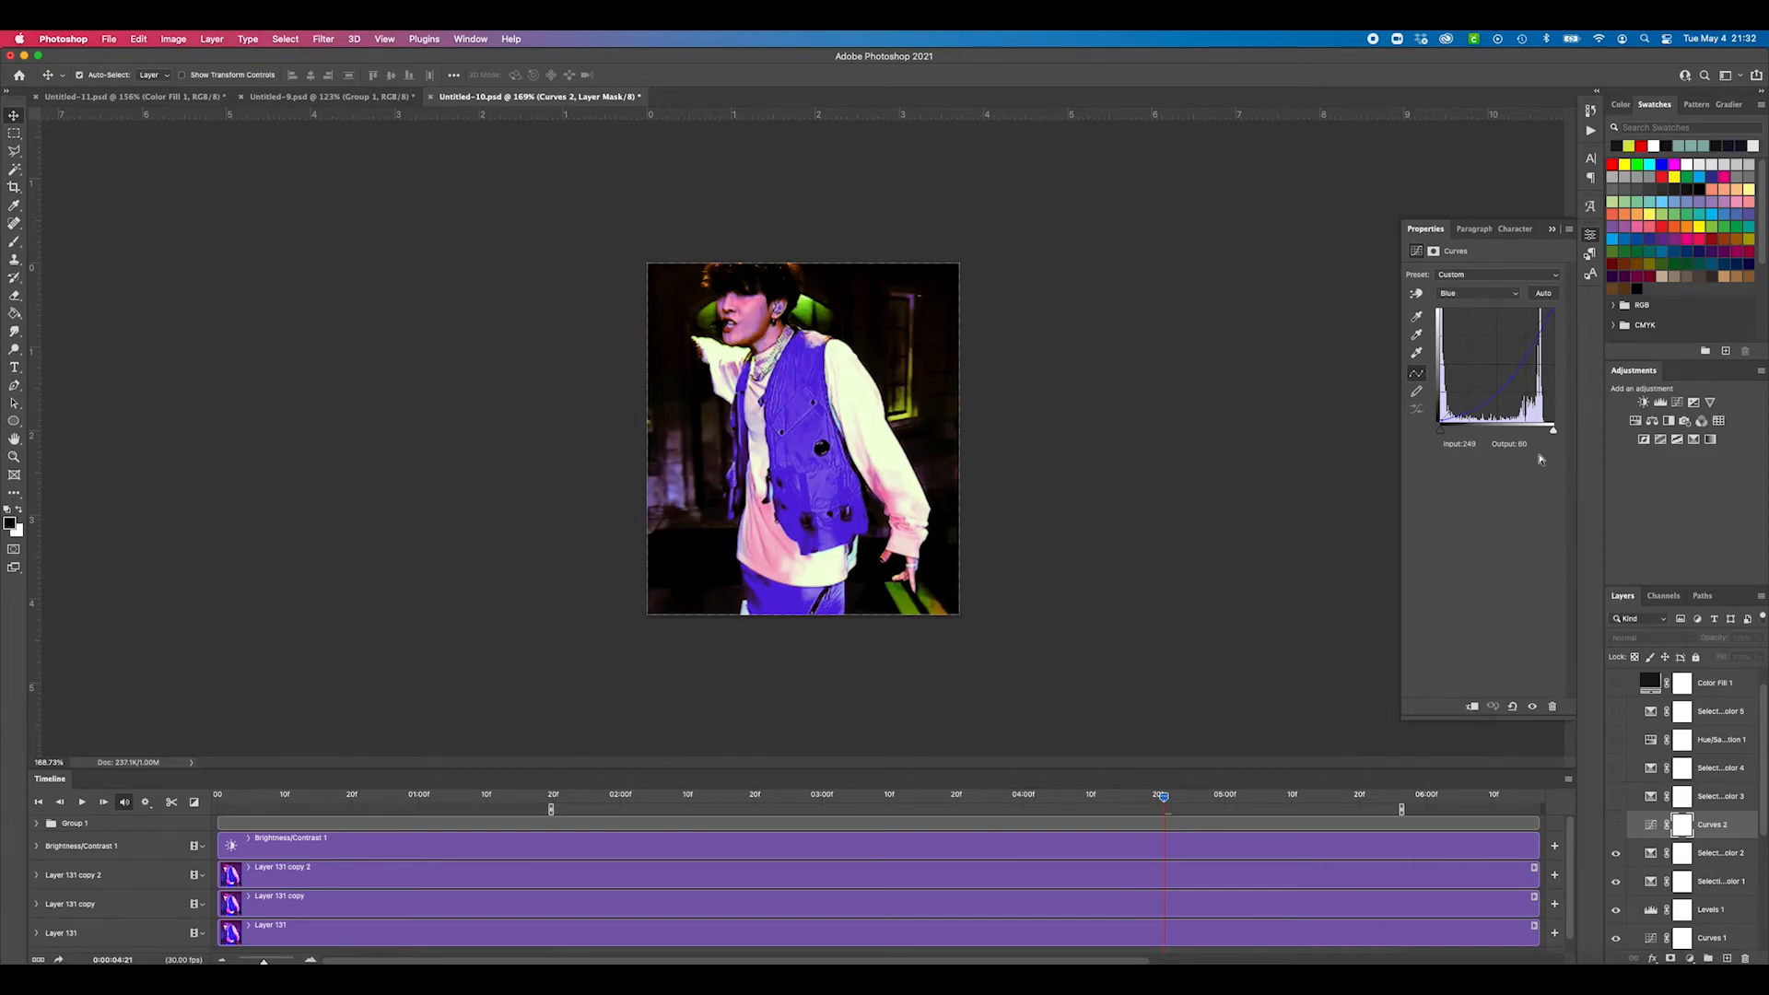
{"action": "left_click", "coordinate": [1617, 828]}
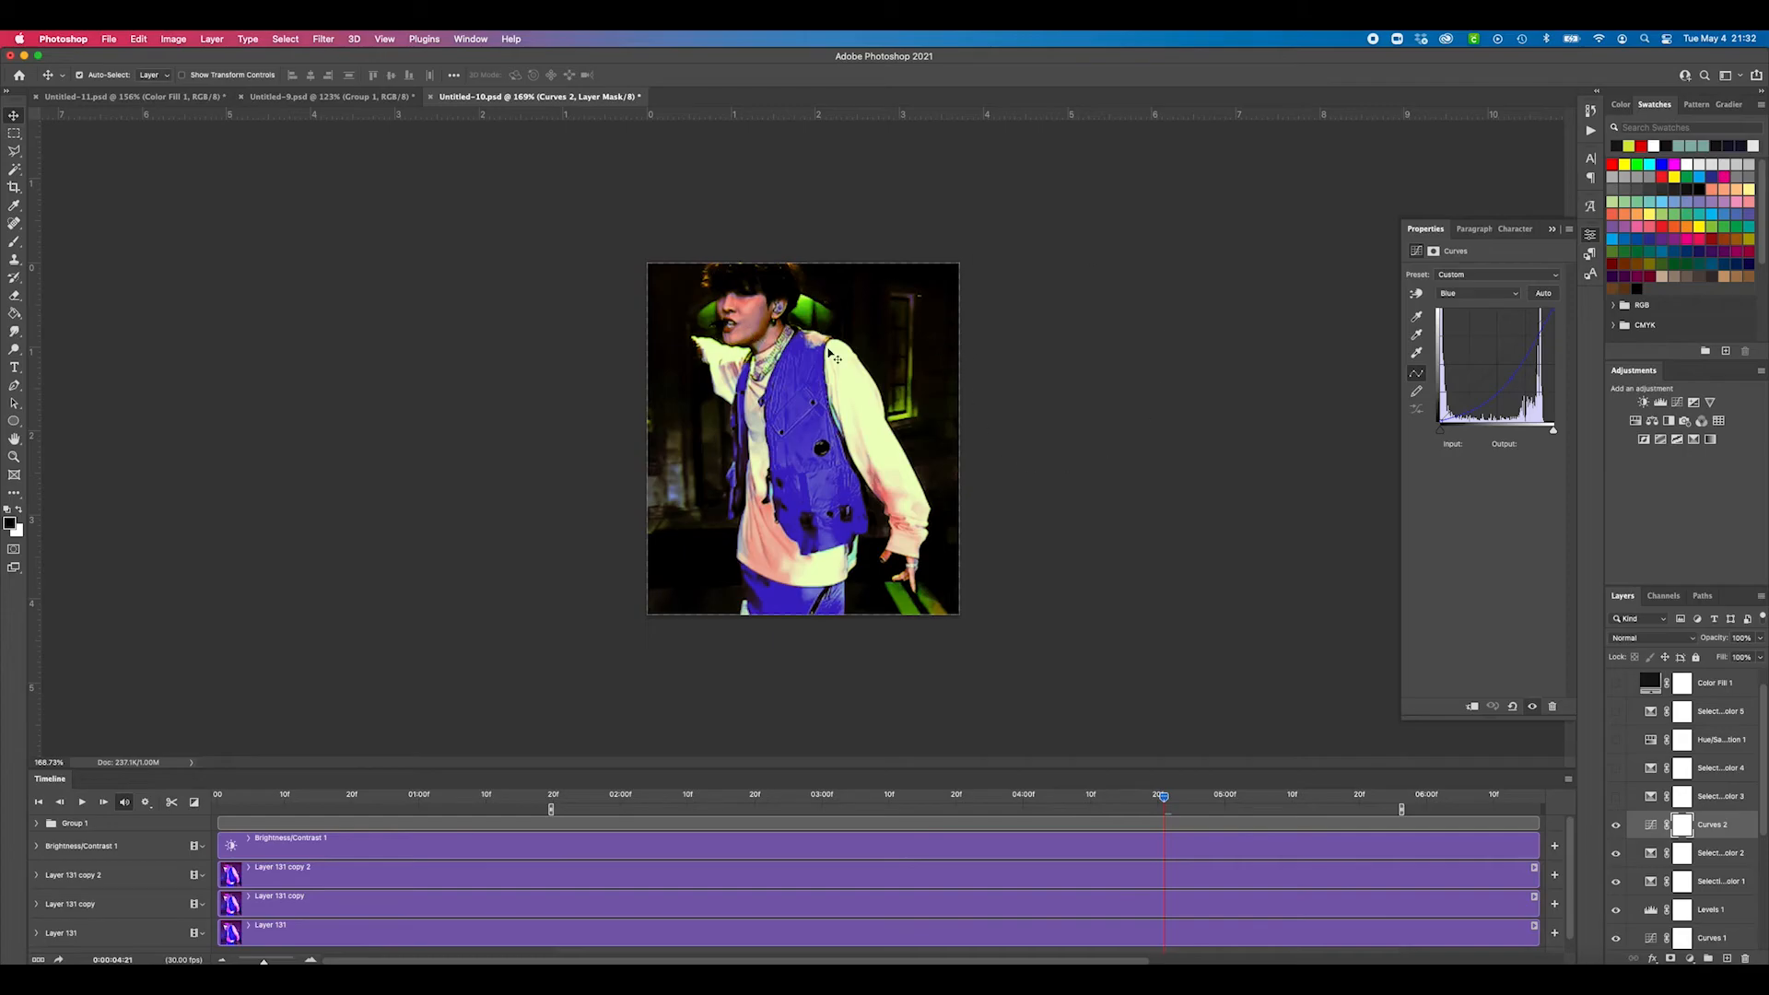
{"action": "scroll", "coordinate": [729, 260], "scroll_direction": "up", "scroll_amount": 2}
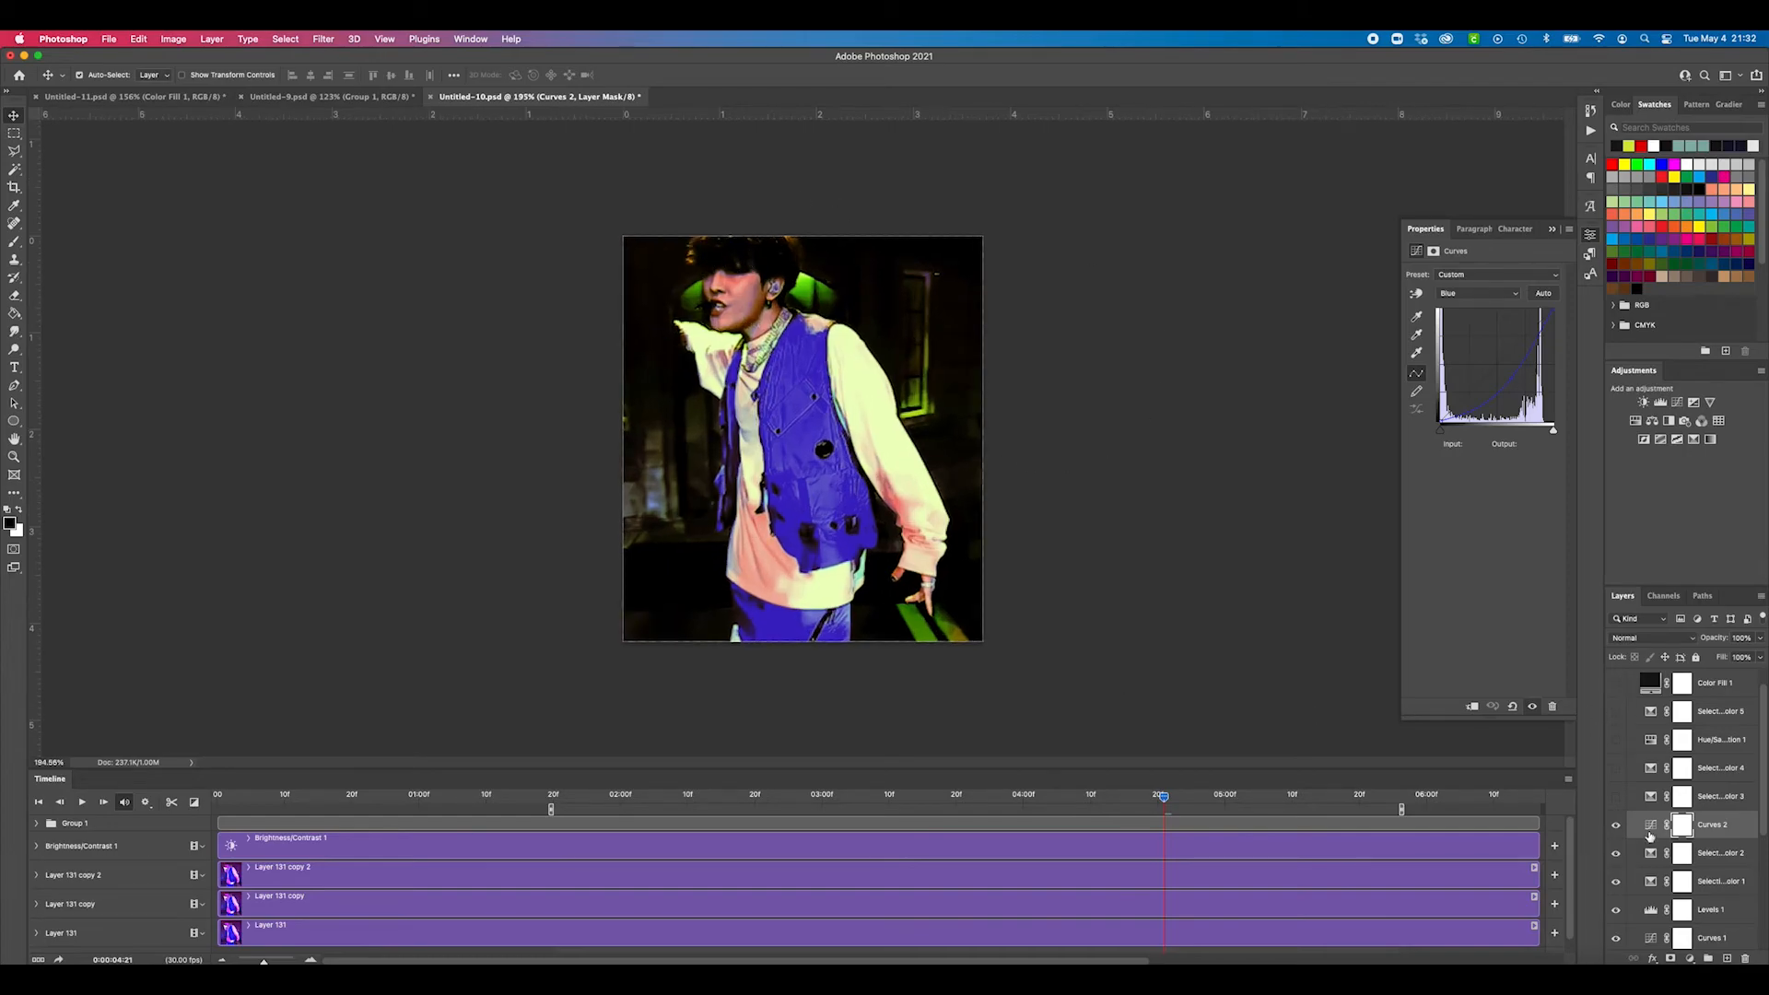
Step: Make the Selective Color 3 layer visible and compare the image with that layer hidden and shown
{"action": "scroll", "coordinate": [1646, 811], "scroll_direction": "down", "scroll_amount": 3}
{"action": "scroll", "coordinate": [1663, 723], "scroll_direction": "up", "scroll_amount": 4}
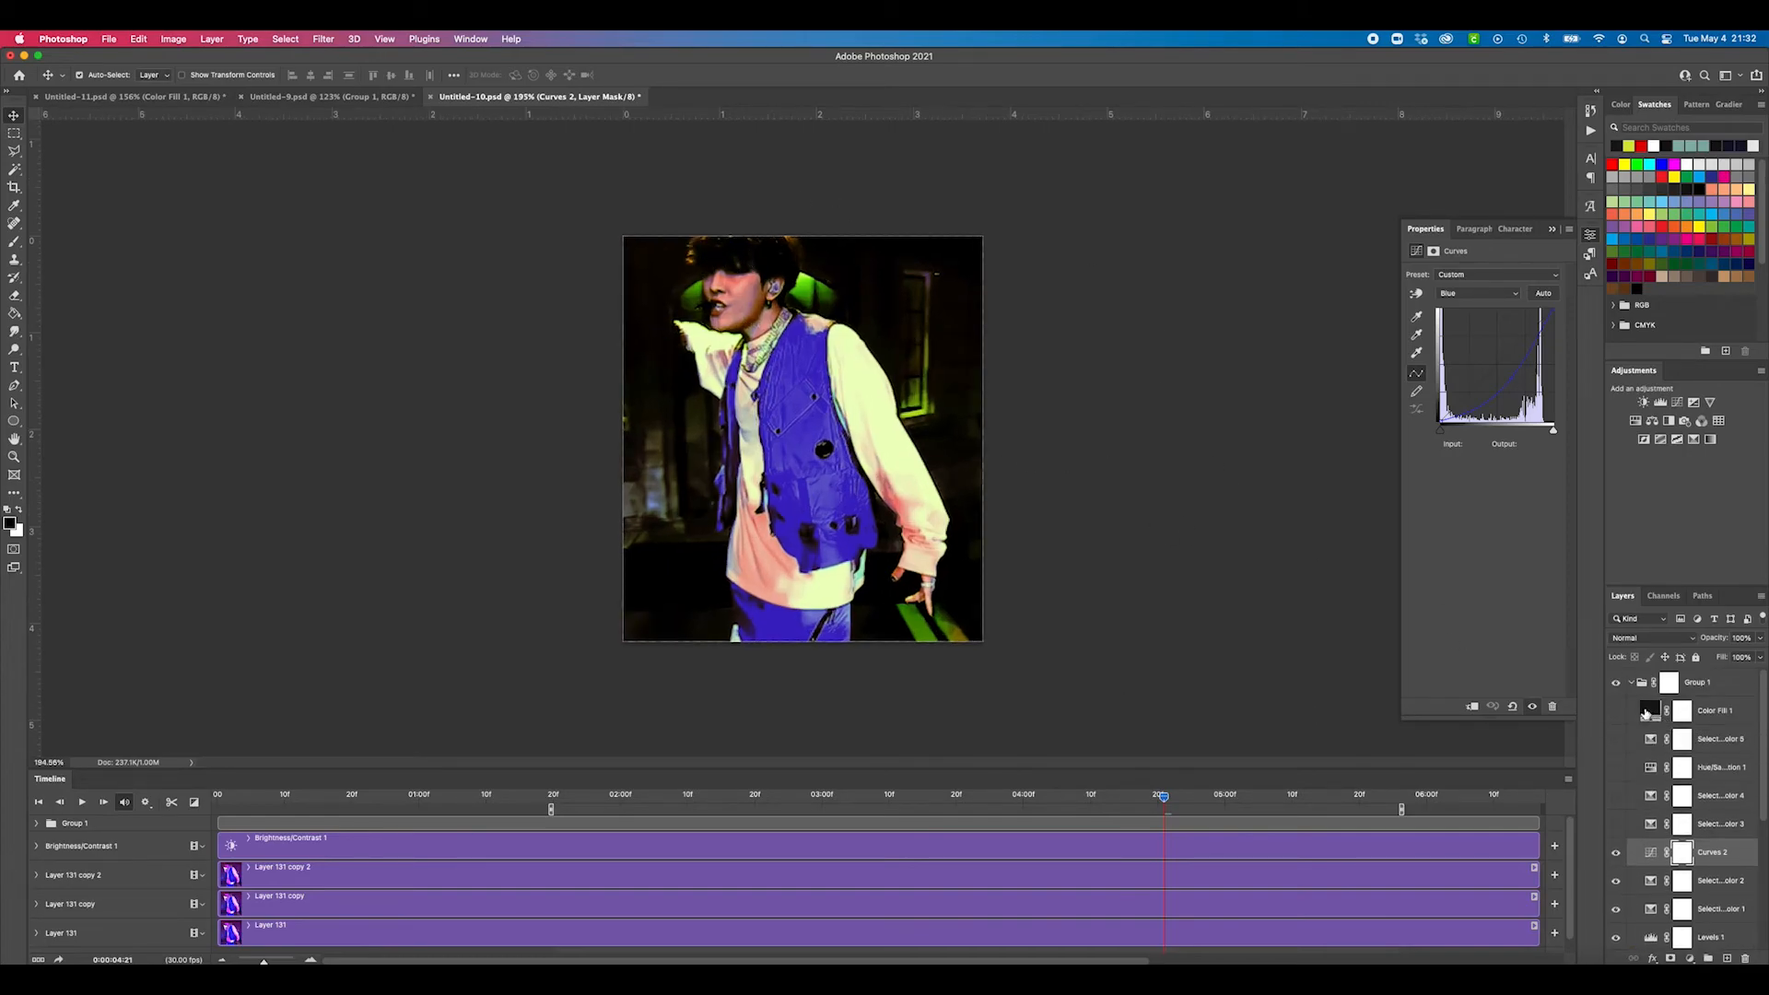
{"action": "left_click", "coordinate": [1616, 825]}
{"action": "left_click", "coordinate": [1651, 824]}
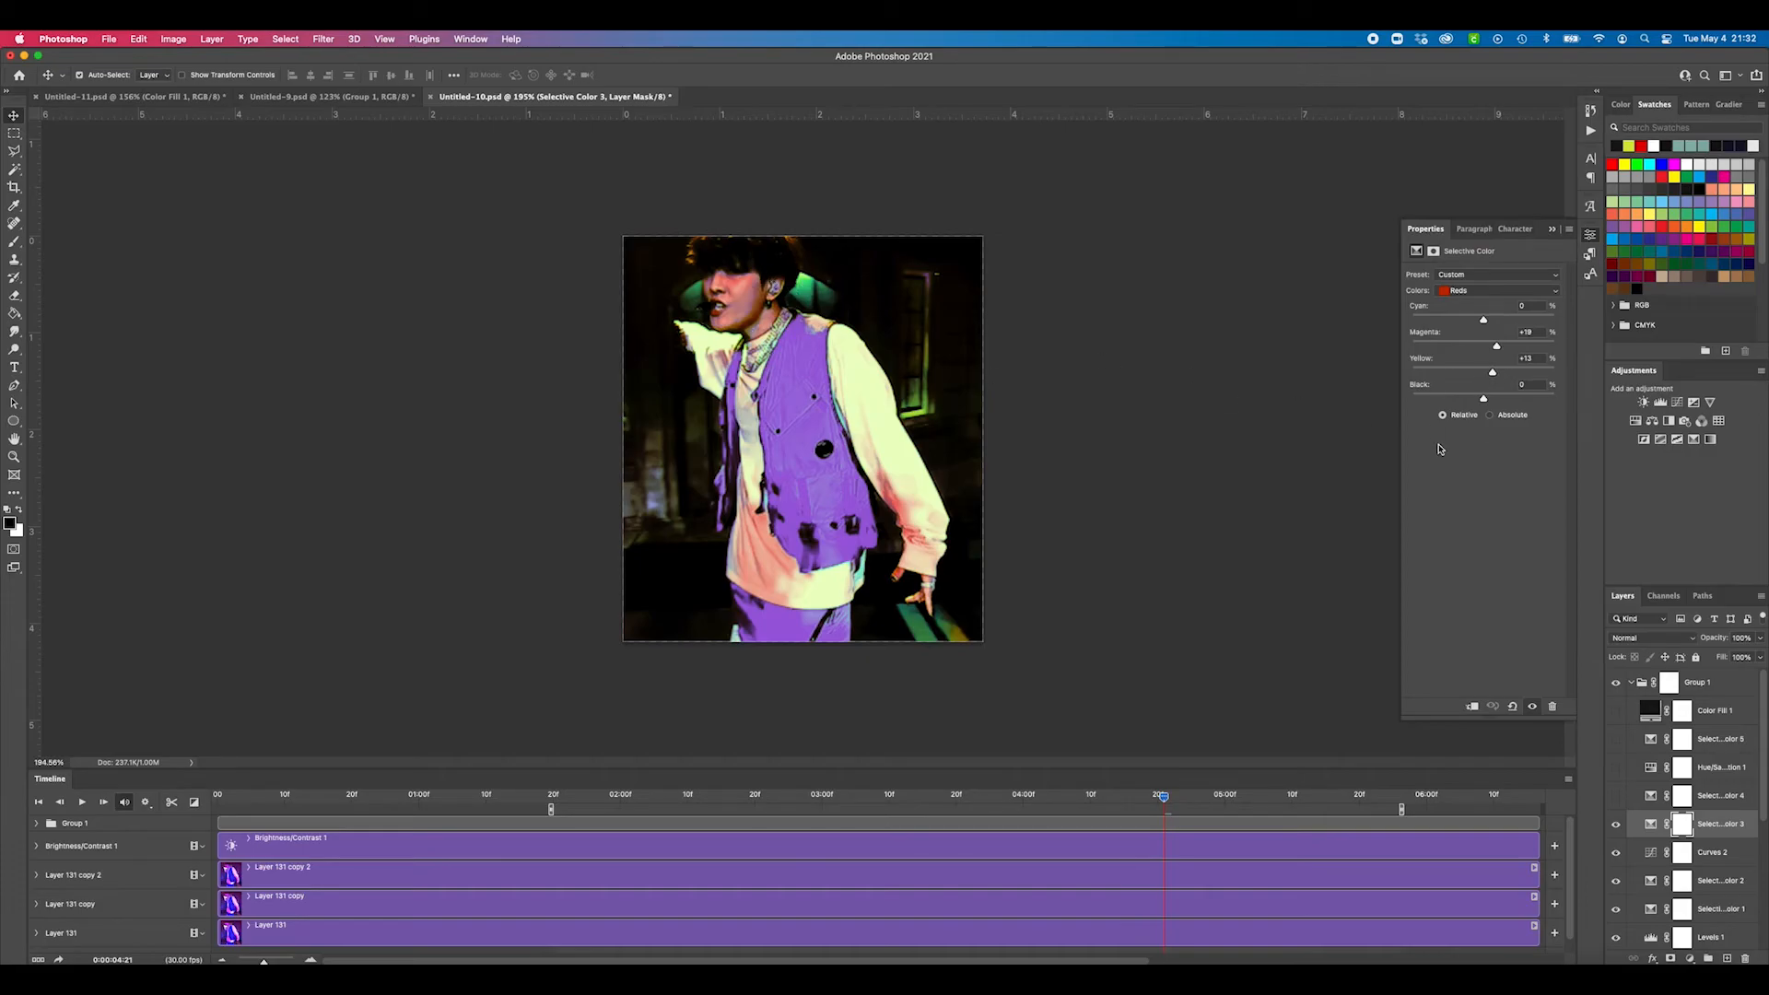
{"action": "left_click", "coordinate": [1618, 827]}
{"action": "left_click", "coordinate": [1617, 825]}
Step: Review the Blues, Neutrals, Reds and Yellows adjustments of the Selective Color 3 layer
{"action": "left_click", "coordinate": [1474, 292]}
{"action": "left_click", "coordinate": [1469, 332]}
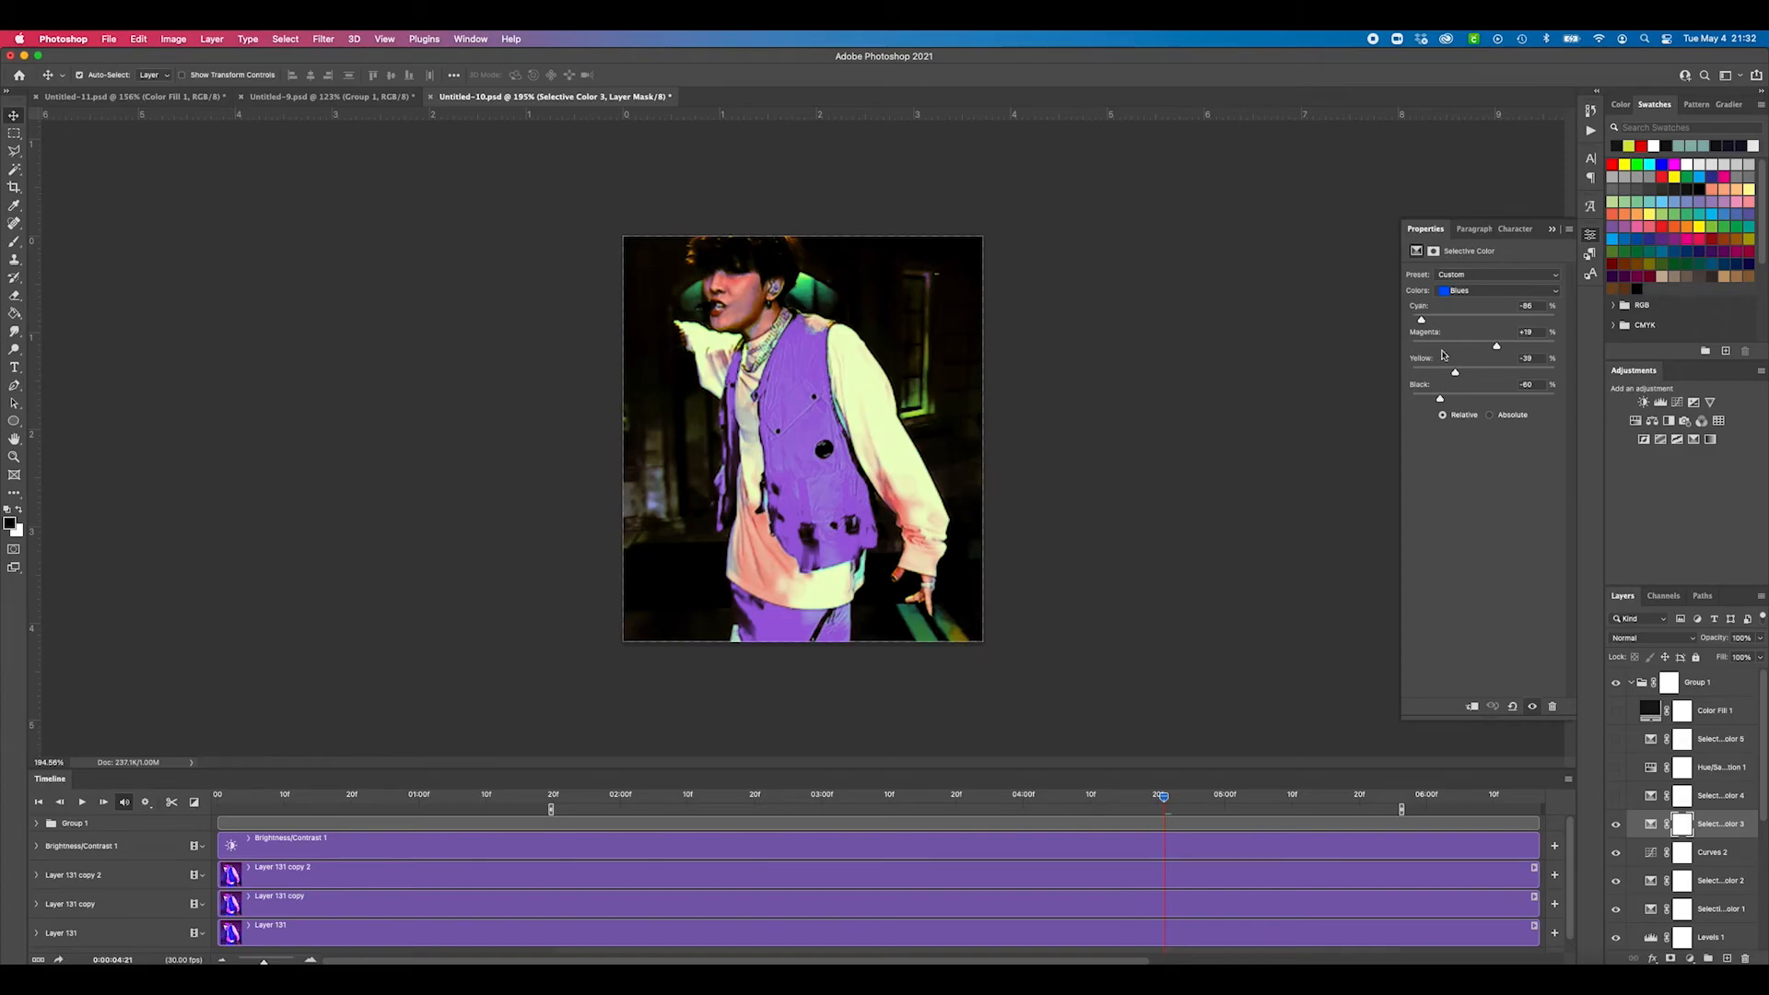
{"action": "left_click", "coordinate": [1469, 294]}
{"action": "left_click", "coordinate": [1471, 320]}
{"action": "left_click", "coordinate": [1488, 291]}
{"action": "left_click", "coordinate": [1470, 218]}
{"action": "left_click", "coordinate": [1481, 290]}
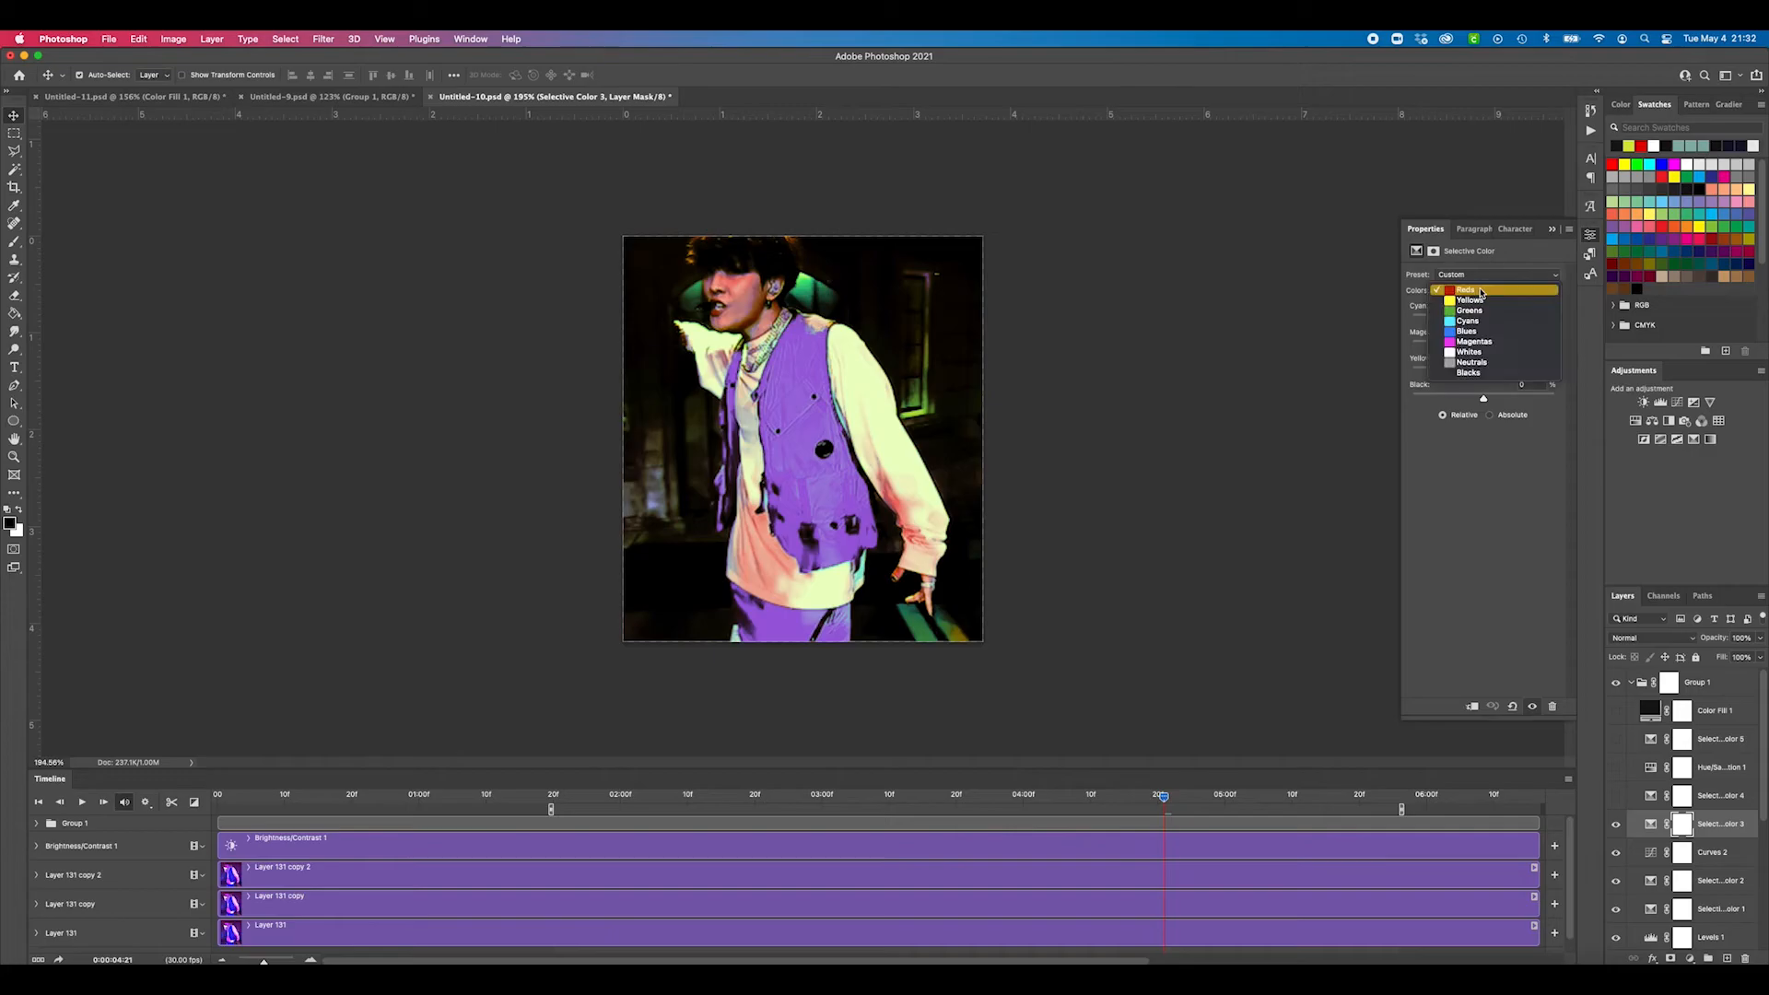
{"action": "left_click", "coordinate": [1483, 299]}
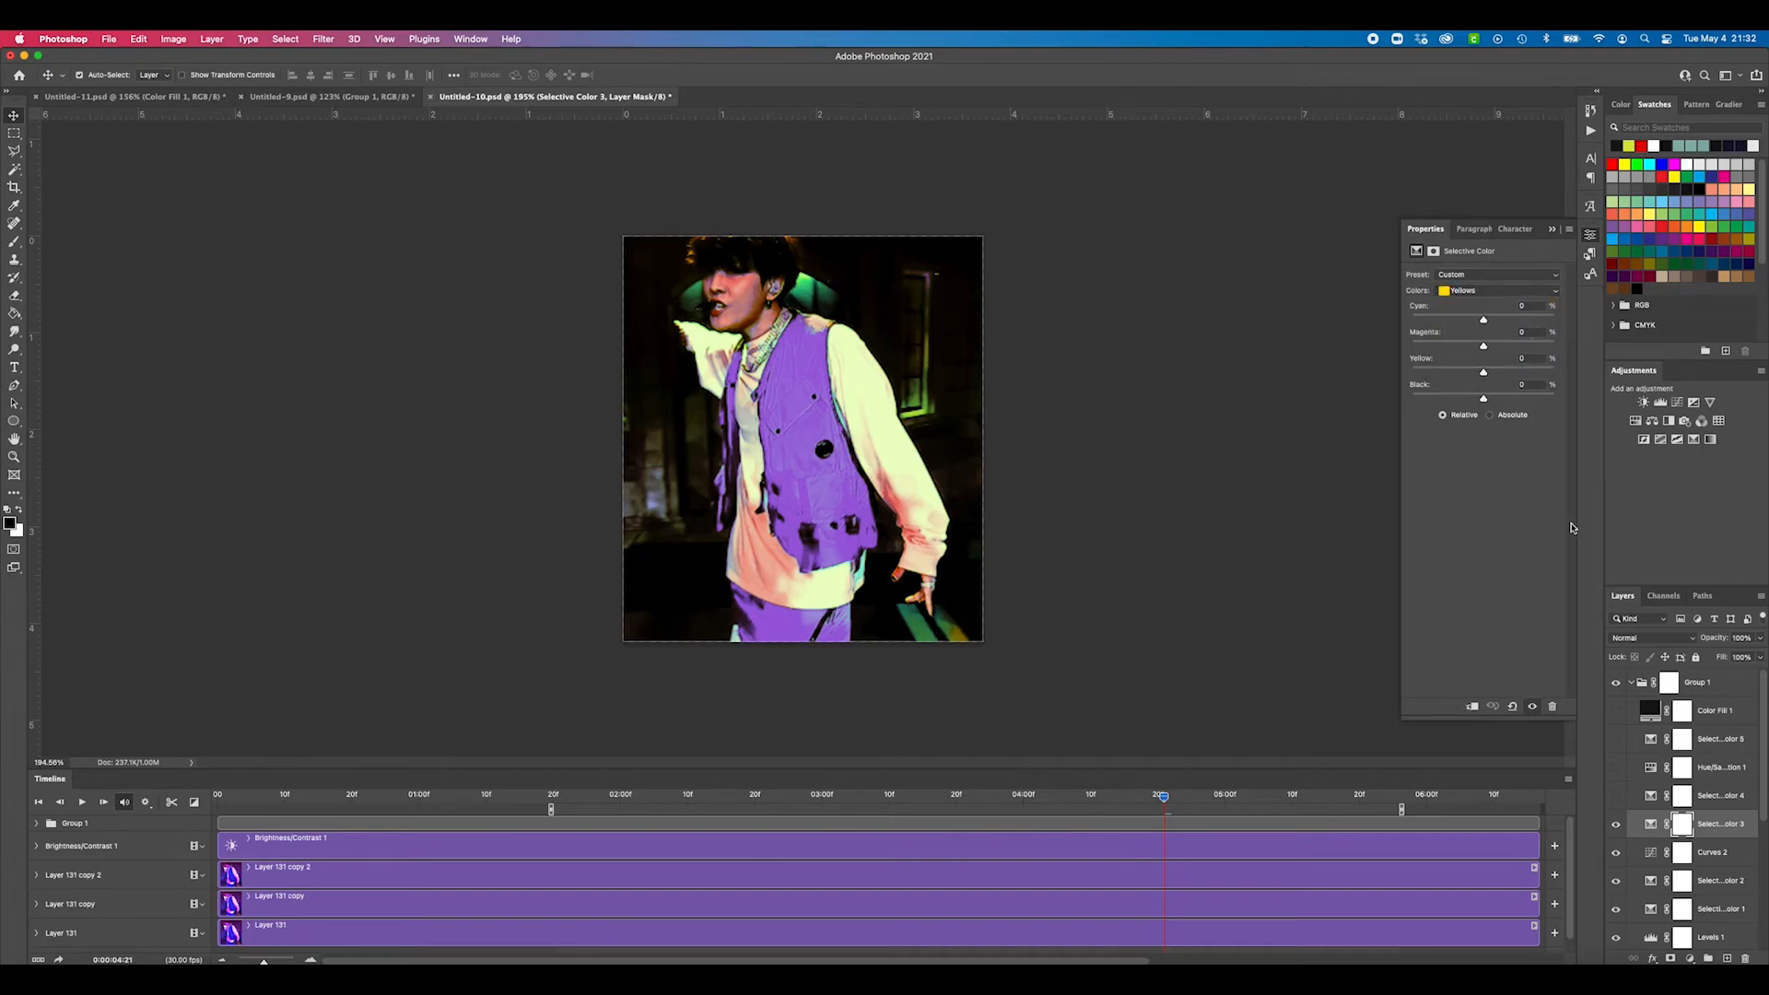
Step: Make the Selective Color 4 layer visible and display its Yellows and Reds adjustments
{"action": "left_click", "coordinate": [1615, 797]}
{"action": "key", "text": "super+minus"}
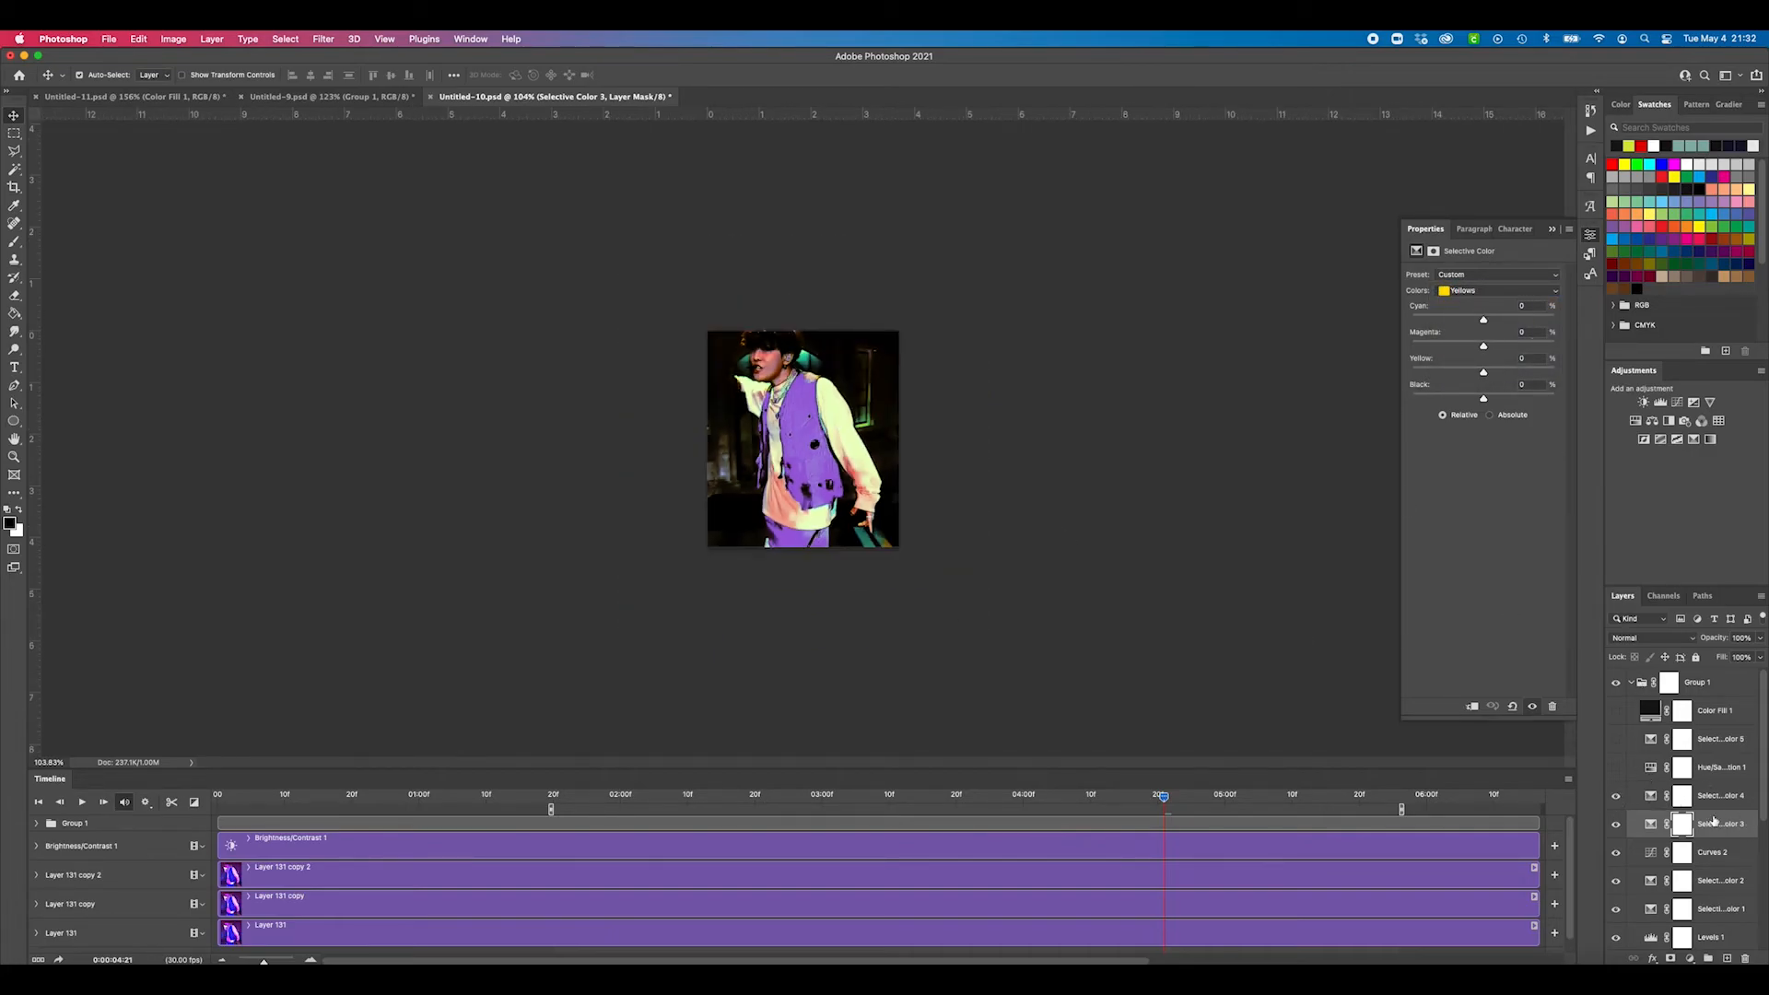
{"action": "left_click", "coordinate": [1648, 796]}
{"action": "left_click", "coordinate": [1495, 291]}
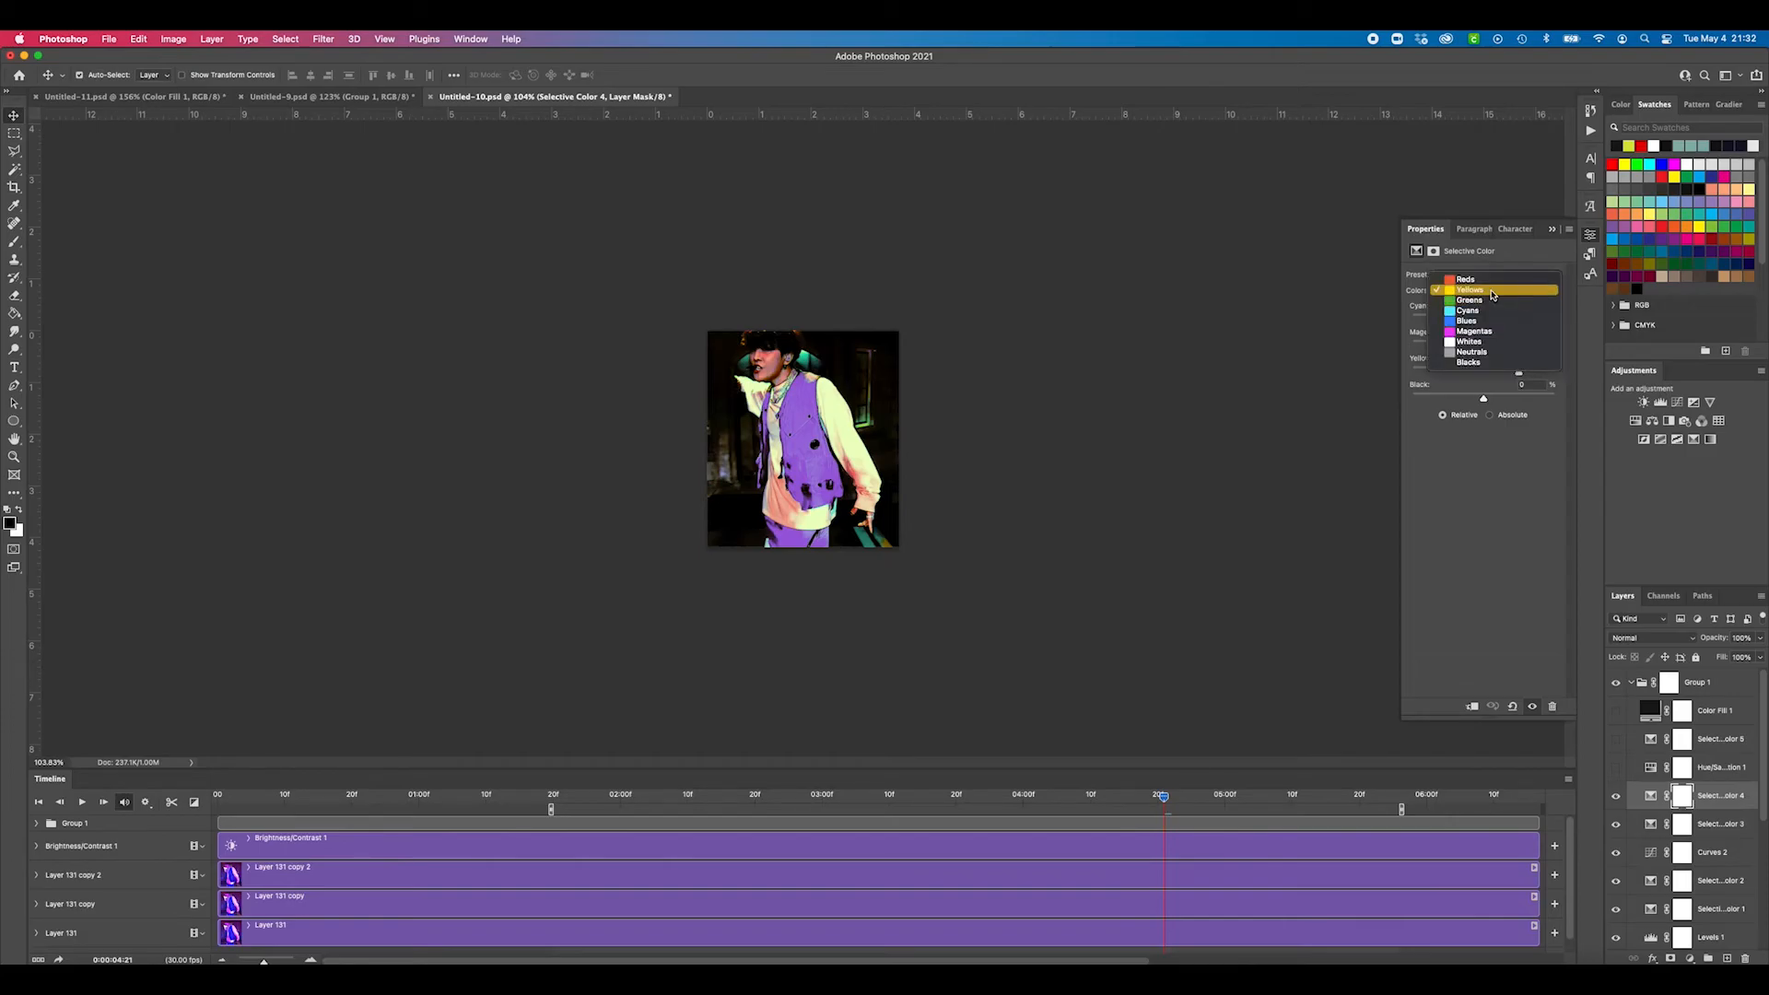
{"action": "left_click", "coordinate": [1492, 293]}
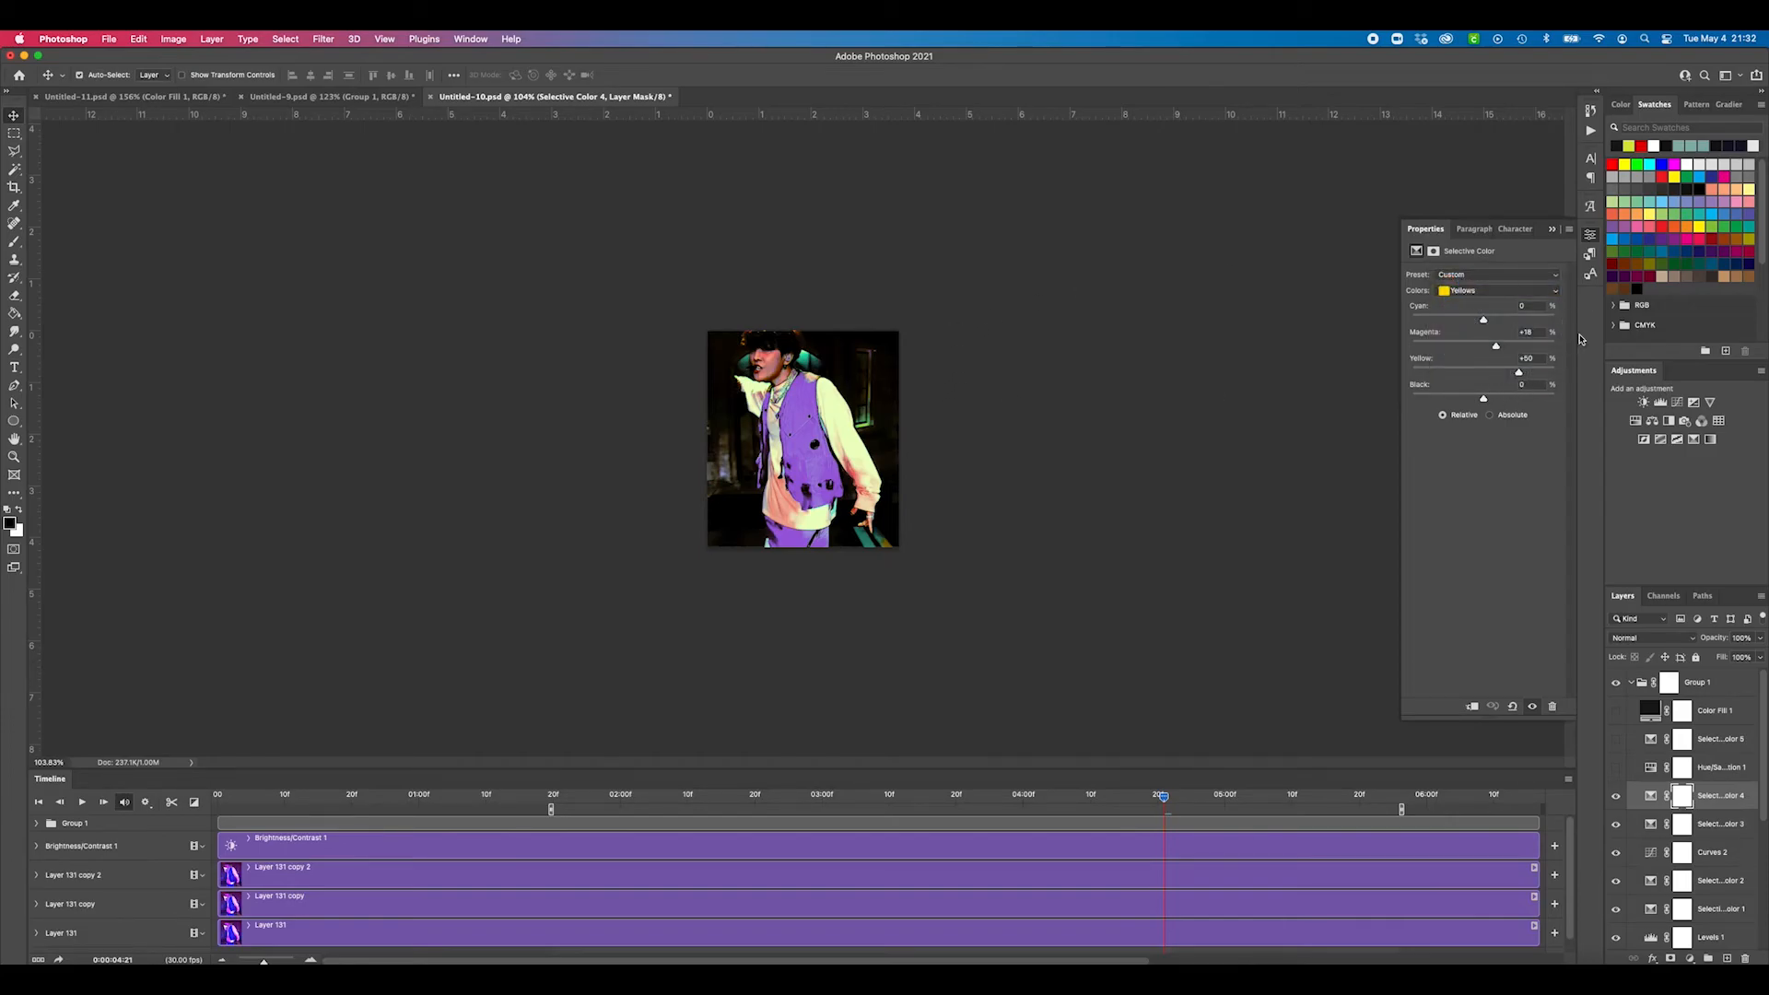
{"action": "left_click", "coordinate": [1454, 284]}
{"action": "left_click", "coordinate": [1474, 275]}
{"action": "scroll", "coordinate": [757, 353], "scroll_direction": "up", "scroll_amount": 3}
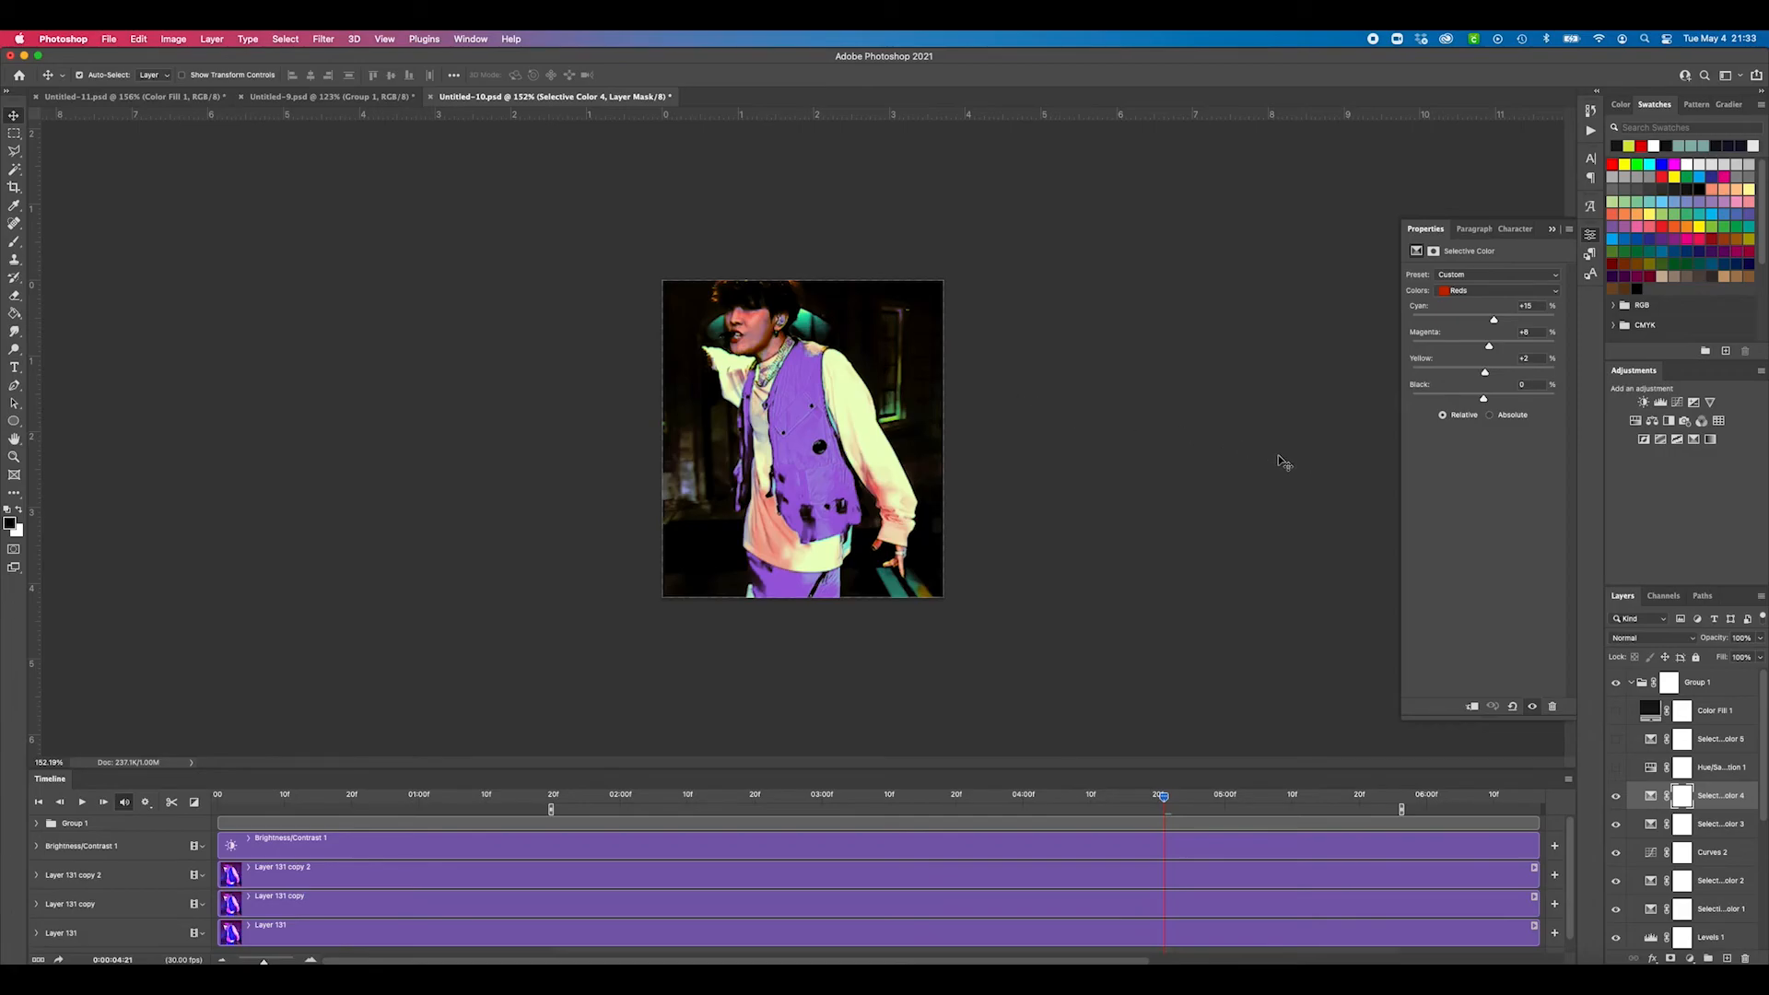
Step: Try less Magenta and more Yellow in the Reds of Selective Color 4 and undo both changes
{"action": "left_click_drag", "start_coordinate": [1489, 347], "coordinate": [1450, 347]}
{"action": "left_click_drag", "start_coordinate": [1485, 373], "coordinate": [1530, 372]}
{"action": "key", "text": "super+z"}
{"action": "key", "text": "super+z"}
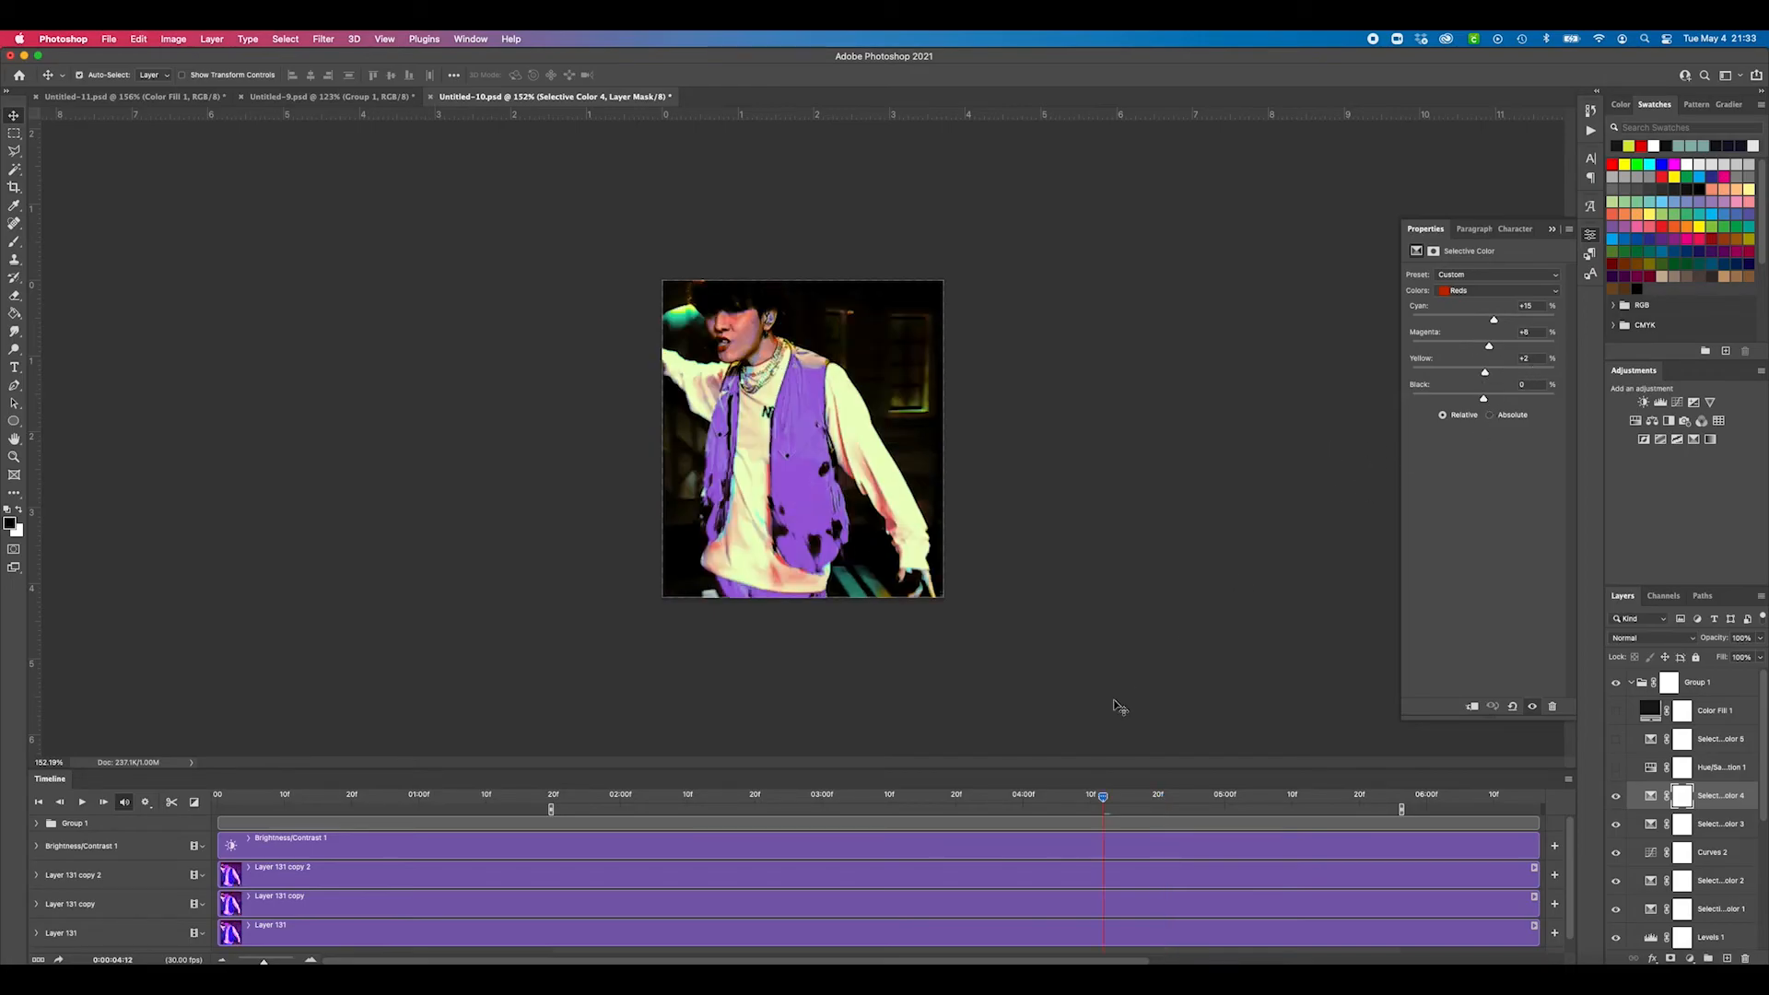
Step: Scrub through the Untitled-10 timeline and compare the frame with Group 1 hidden and shown
{"action": "mouse_move", "coordinate": [1103, 798]}
{"action": "left_mouse_down"}
{"action": "mouse_move", "coordinate": [1068, 798]}
{"action": "mouse_move", "coordinate": [1131, 798]}
{"action": "left_mouse_up"}
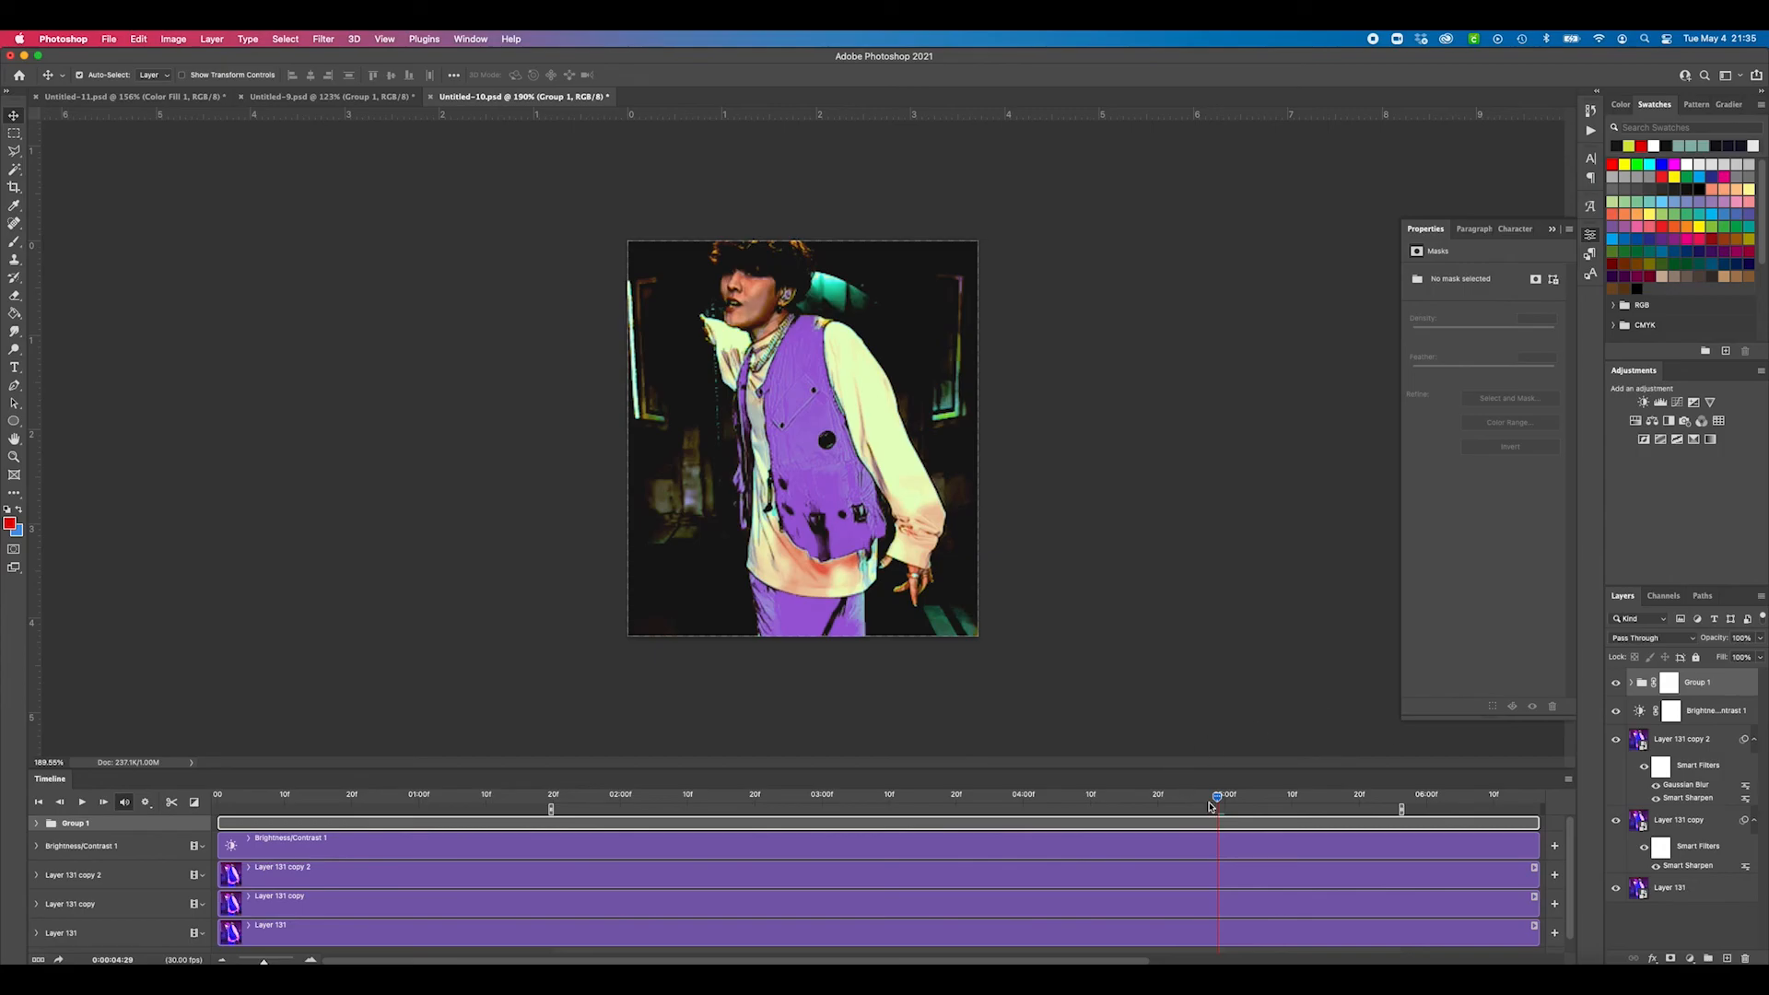
{"action": "left_click_drag", "start_coordinate": [1218, 799], "coordinate": [529, 612]}
{"action": "left_click_drag", "start_coordinate": [538, 799], "coordinate": [1427, 677]}
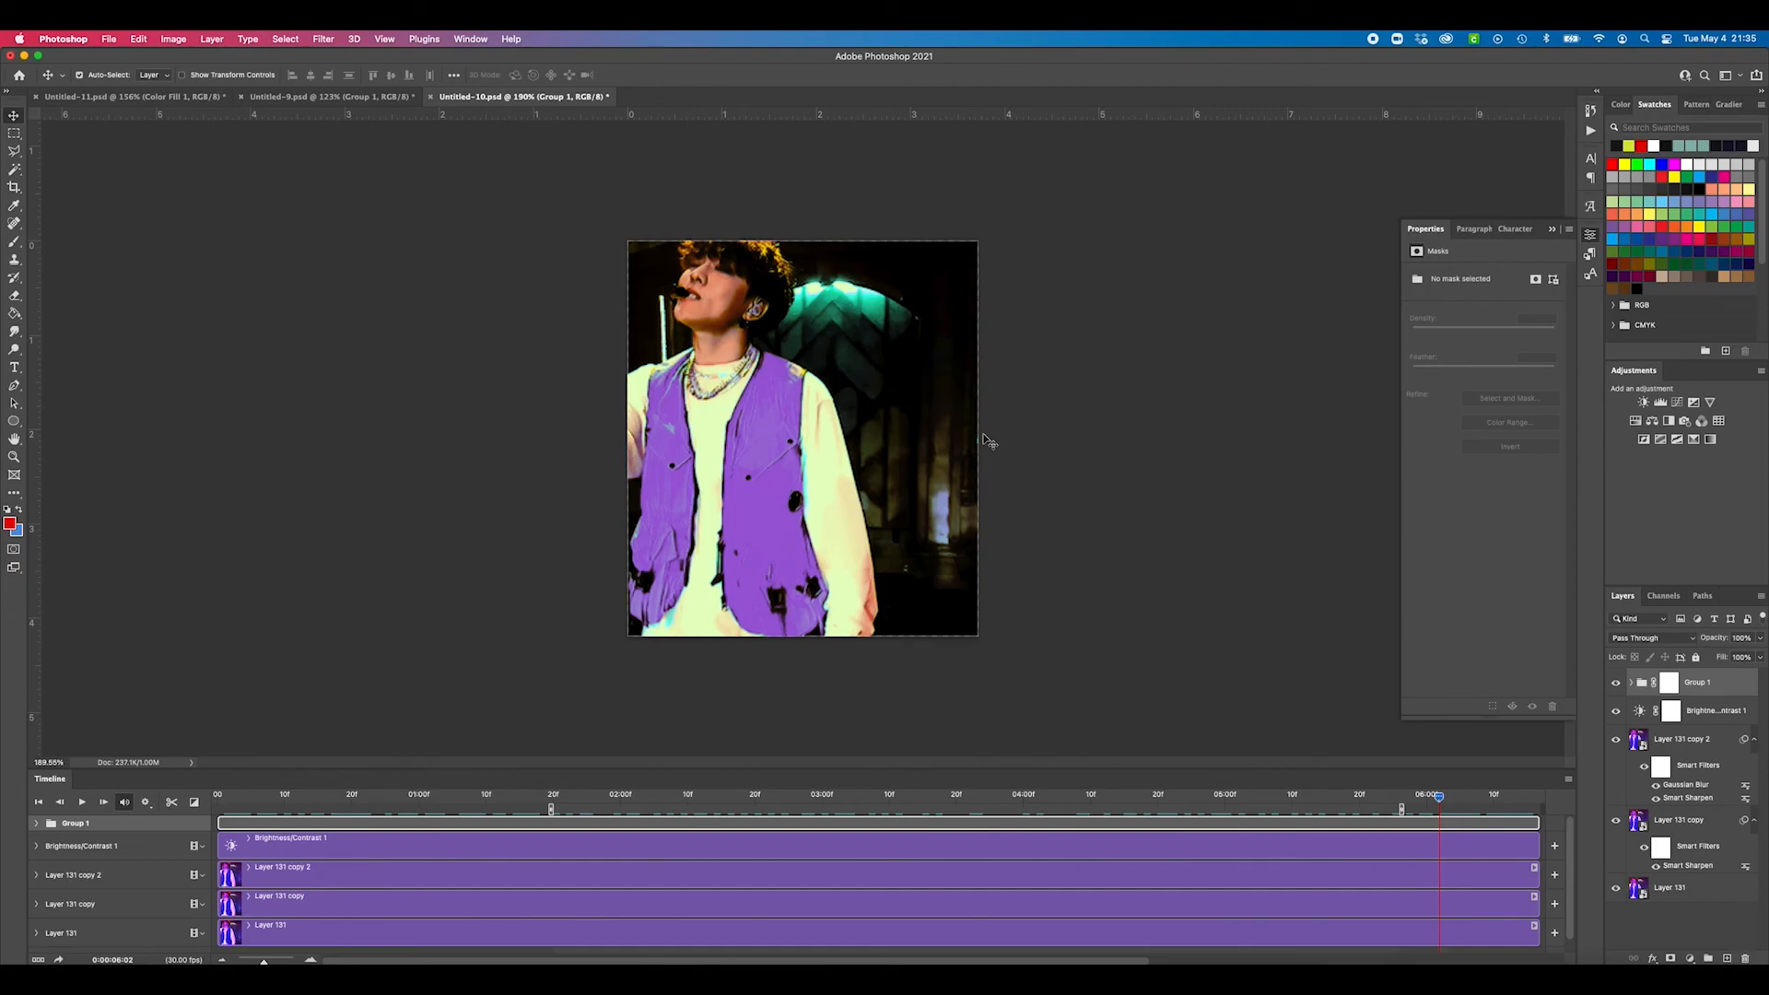
{"action": "left_click", "coordinate": [1619, 684]}
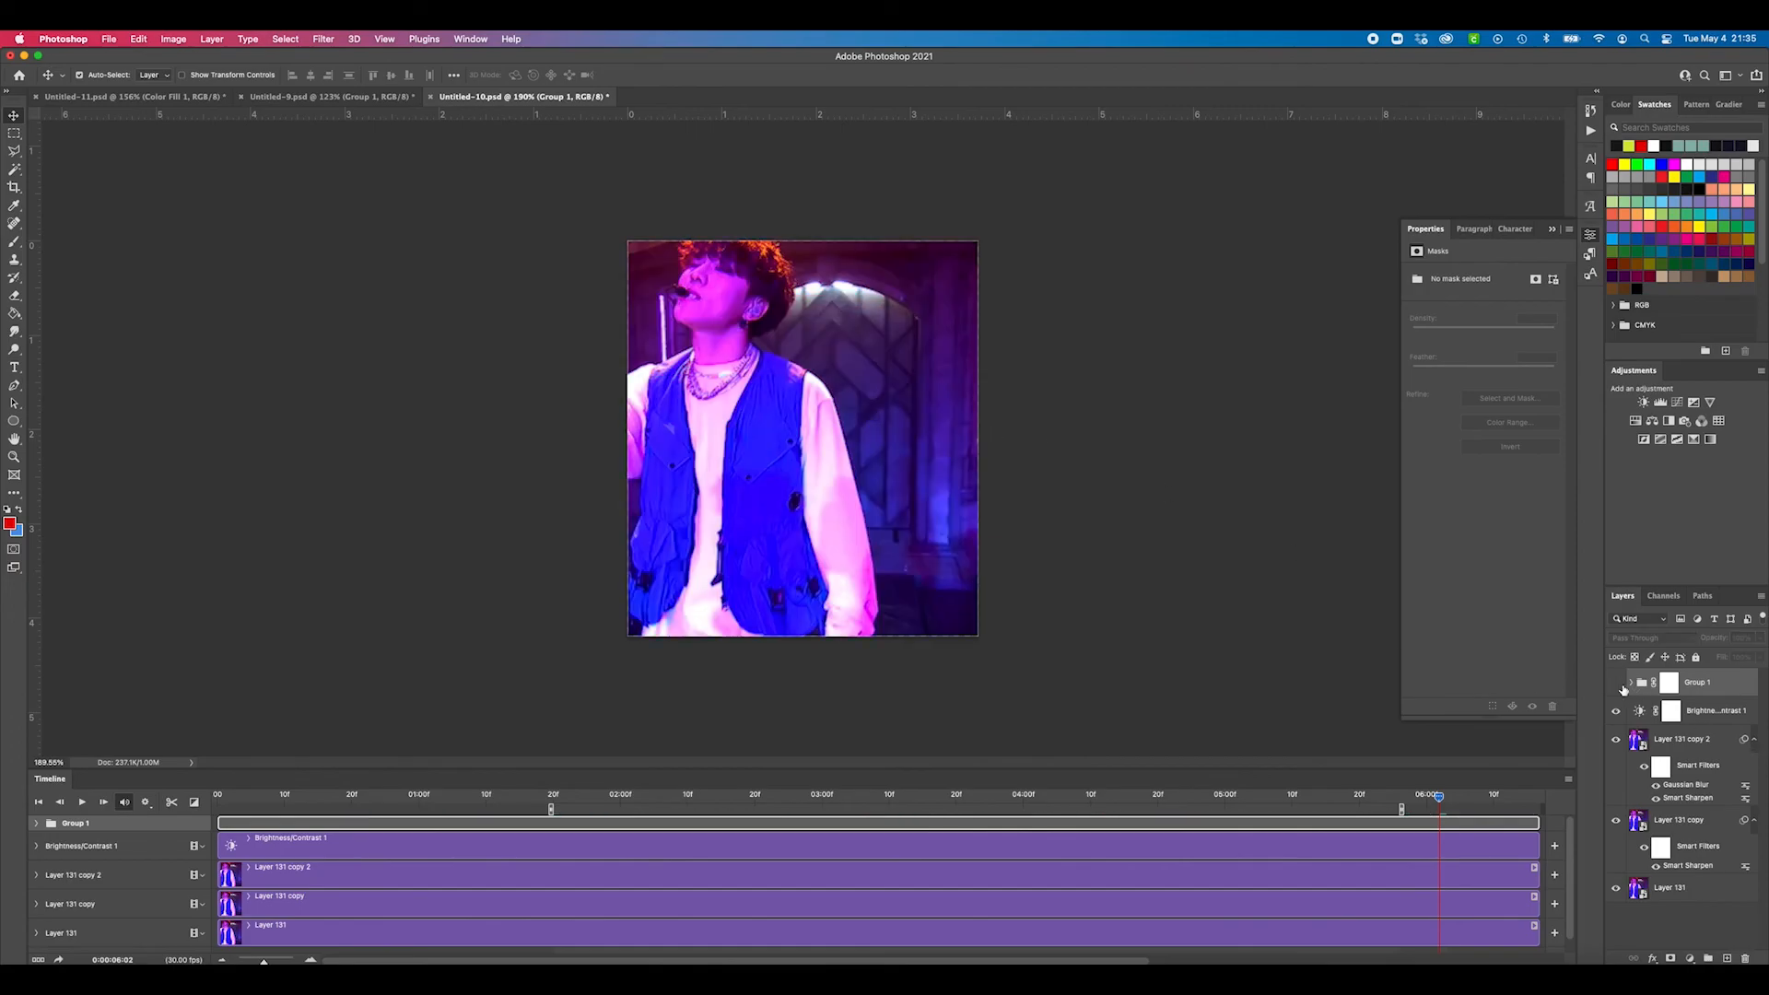
{"action": "left_click", "coordinate": [1617, 685]}
Step: Compare the results in Untitled-11, Untitled-9 and Untitled-10, checking an earlier frame in the last two
{"action": "left_click", "coordinate": [129, 95]}
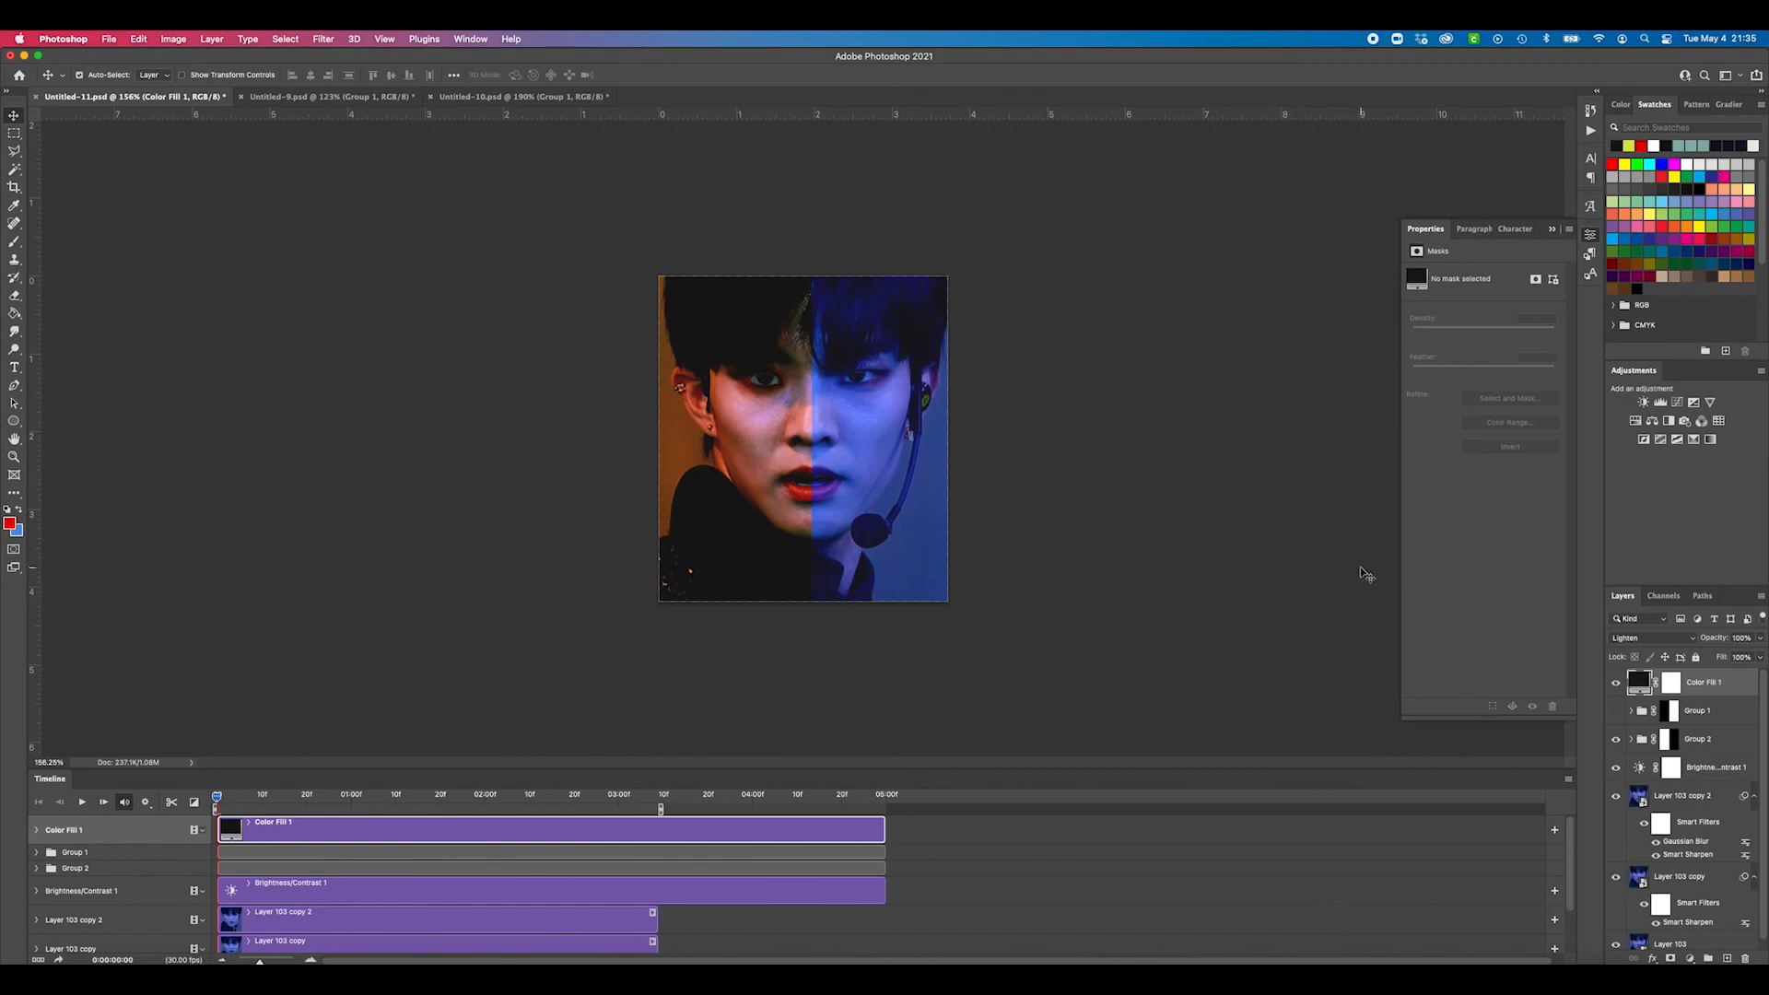
{"action": "left_click", "coordinate": [418, 97]}
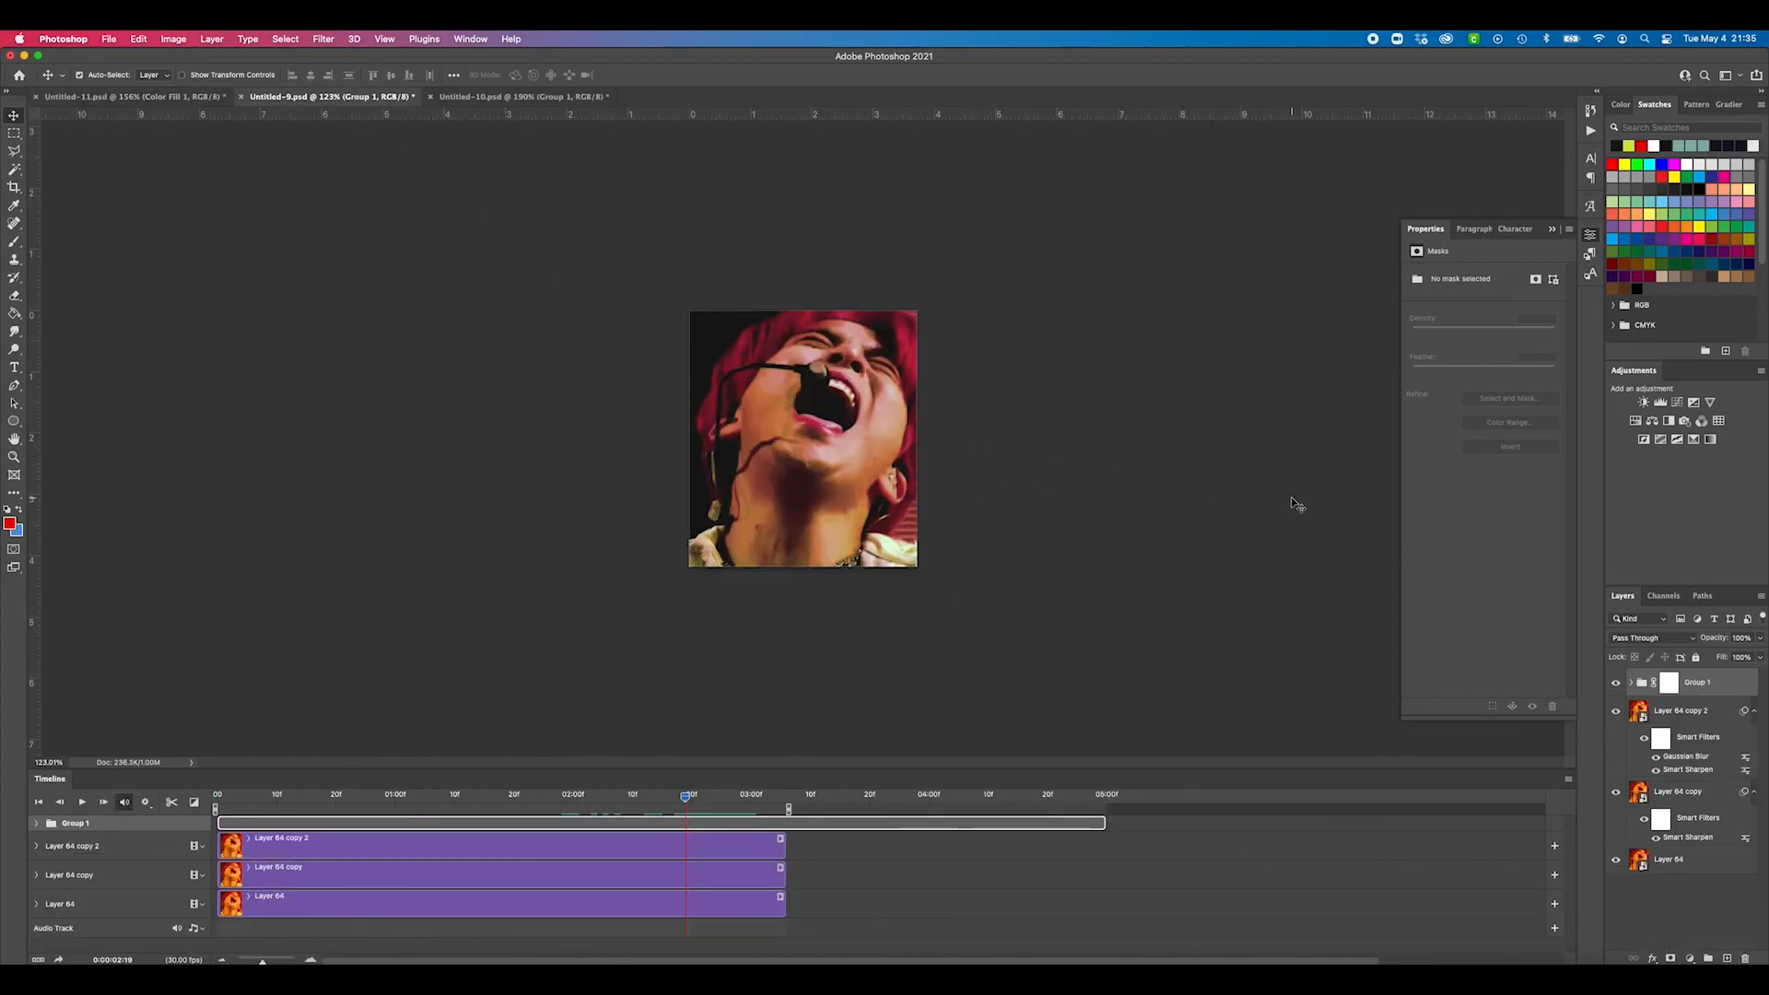
{"action": "left_click_drag", "start_coordinate": [684, 802], "coordinate": [561, 798]}
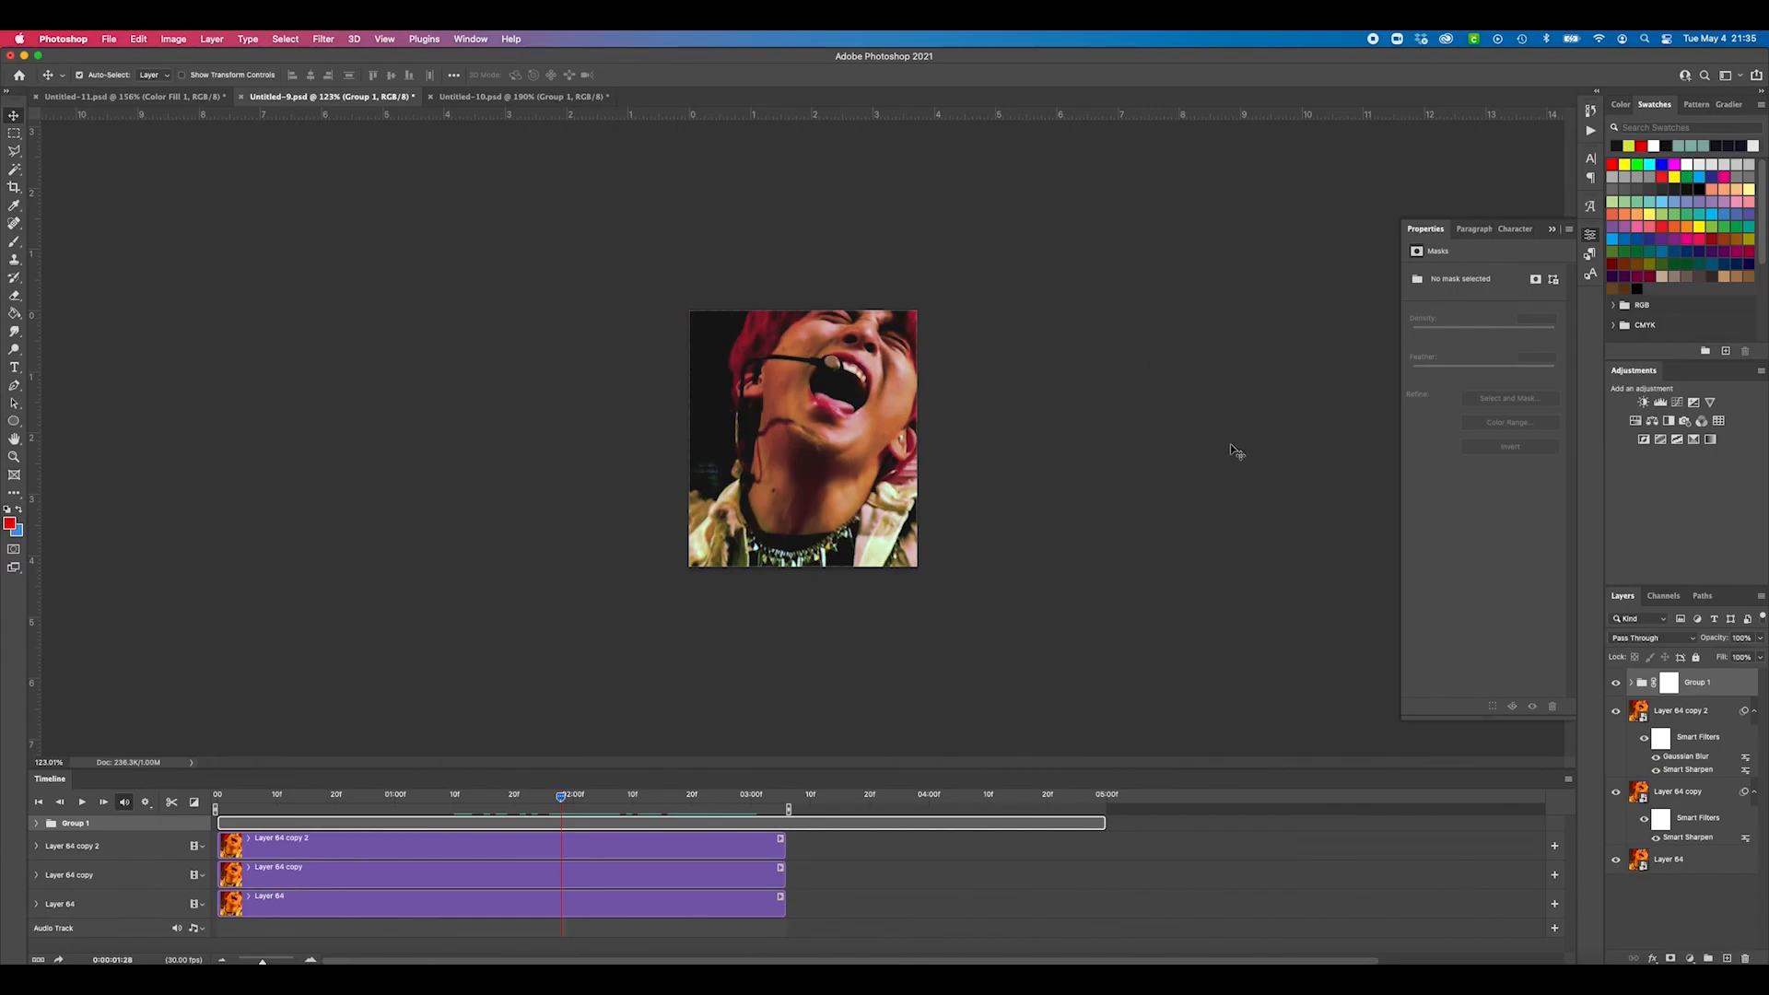
{"action": "left_click", "coordinate": [481, 99]}
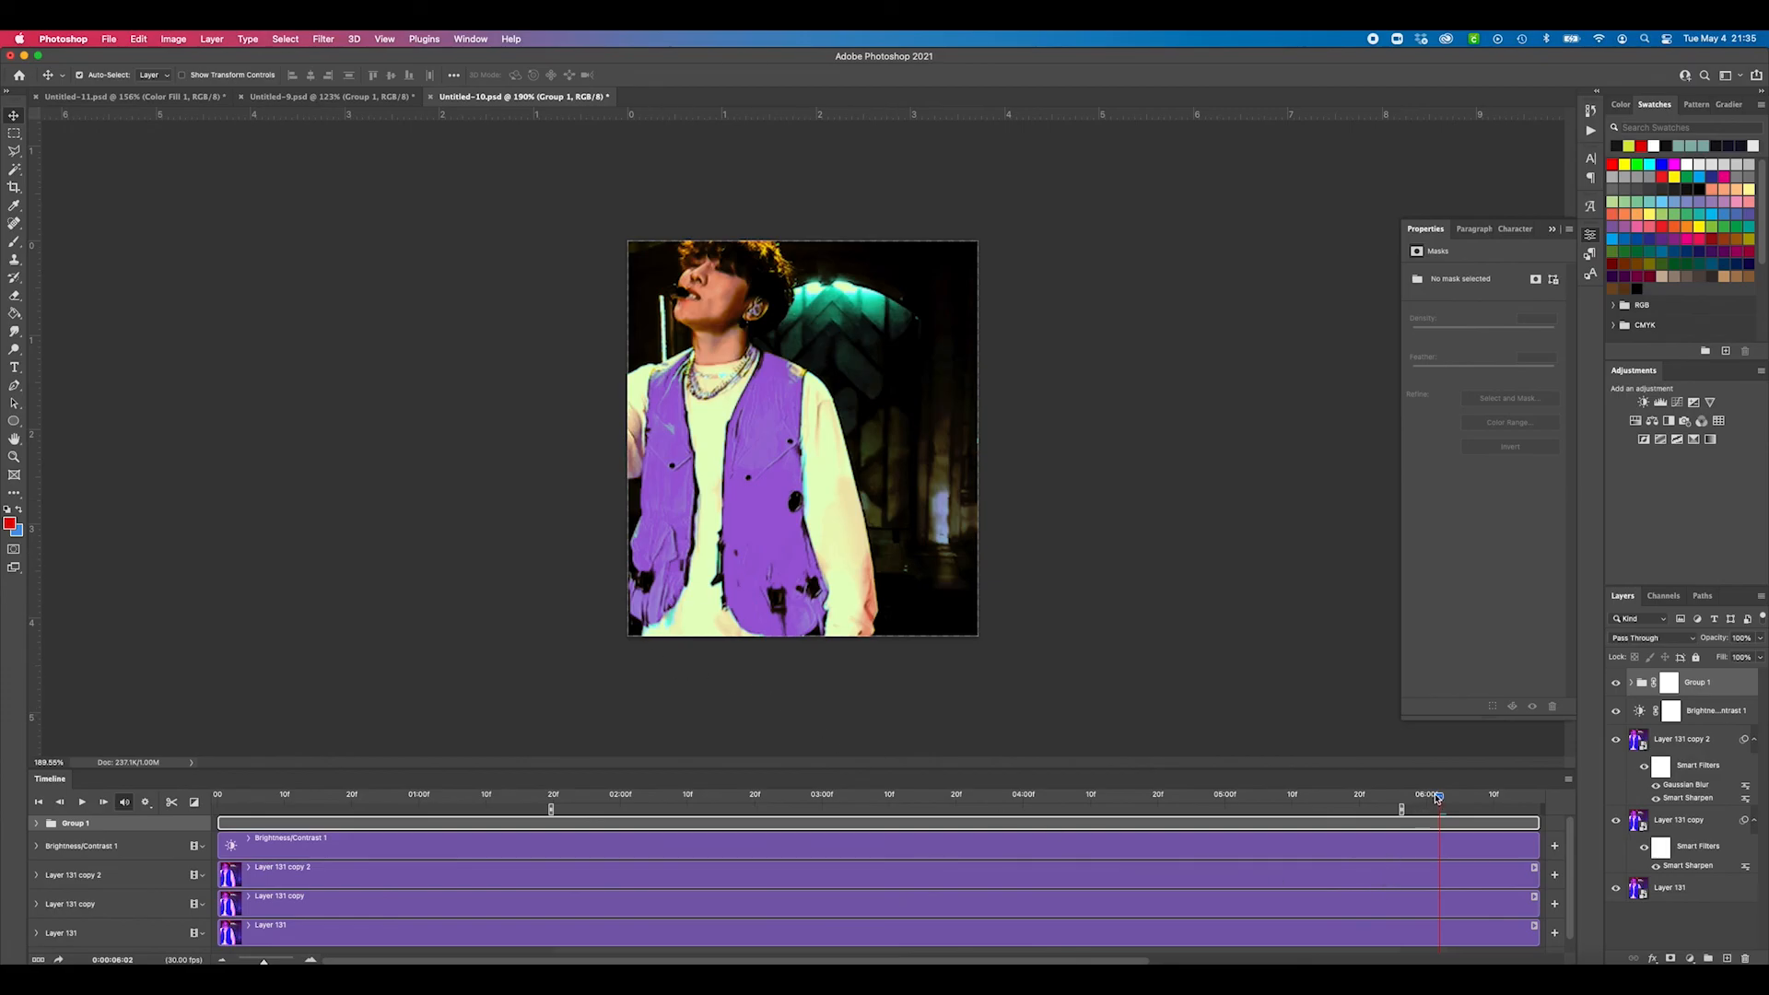
{"action": "left_click_drag", "start_coordinate": [1438, 798], "coordinate": [1169, 734]}
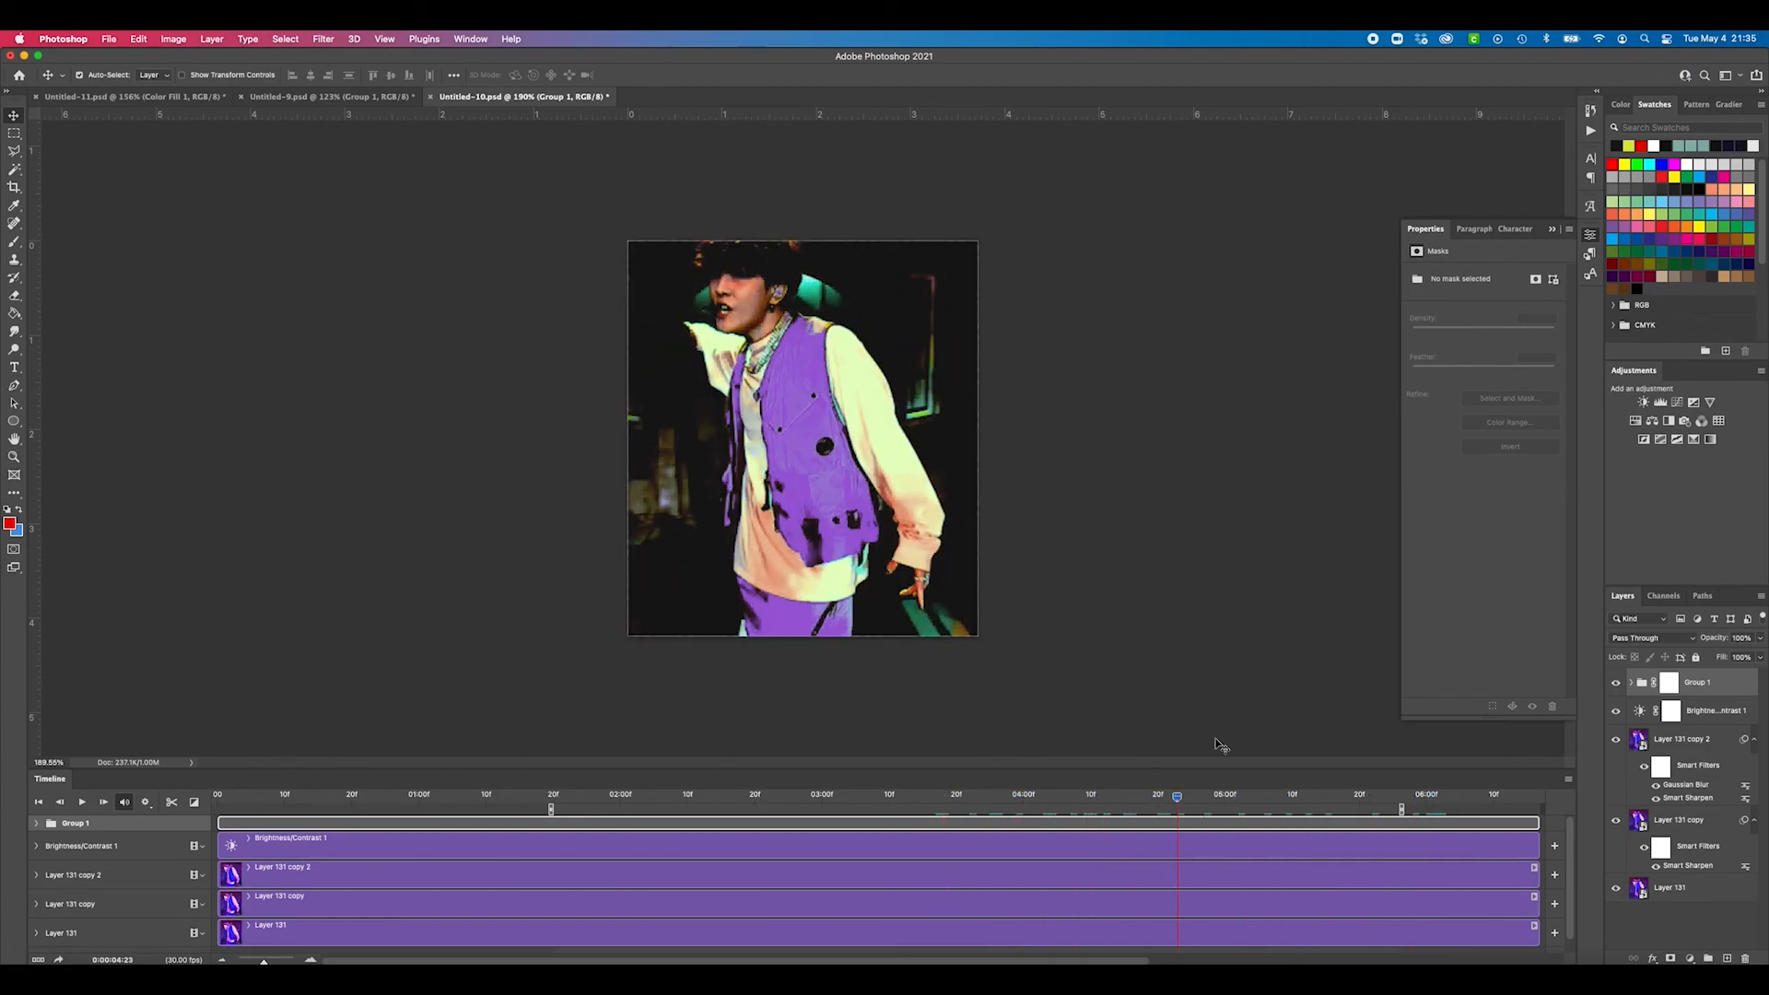
Step: Expand Group 2 in Untitled-11 and look through its adjustment layers
{"action": "left_click", "coordinate": [129, 96]}
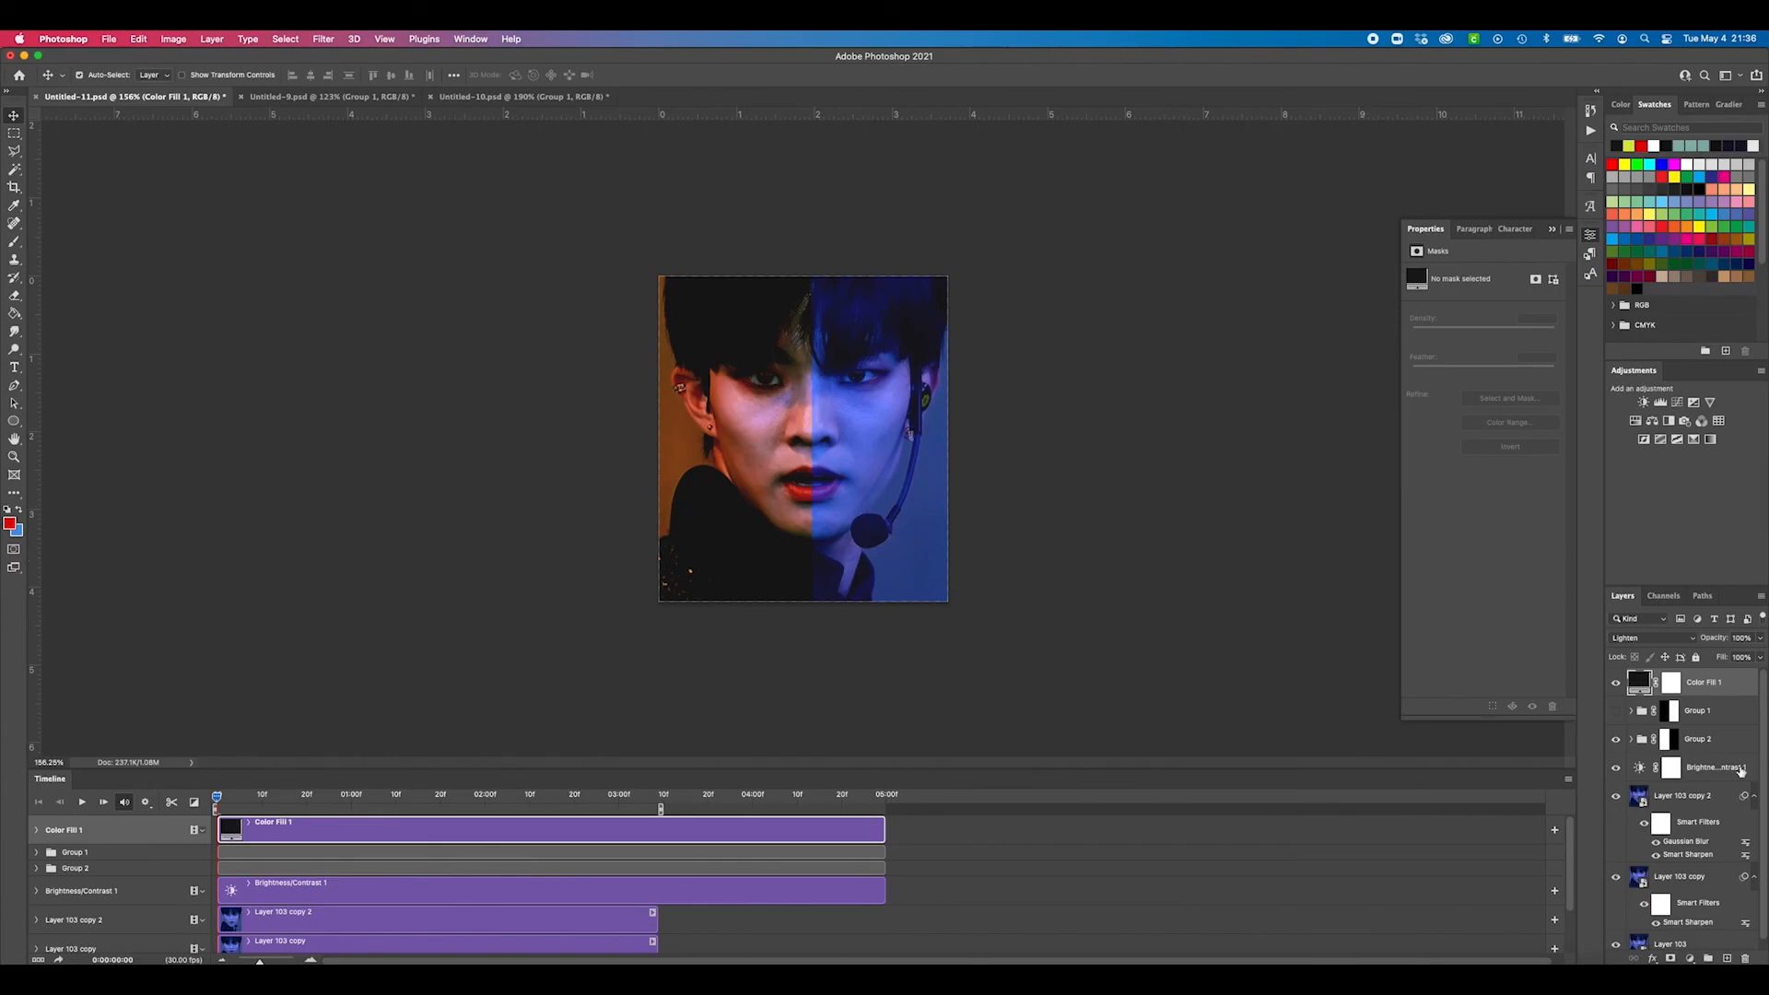
{"action": "left_click", "coordinate": [1631, 740]}
{"action": "scroll", "coordinate": [1658, 783], "scroll_direction": "down", "scroll_amount": 2}
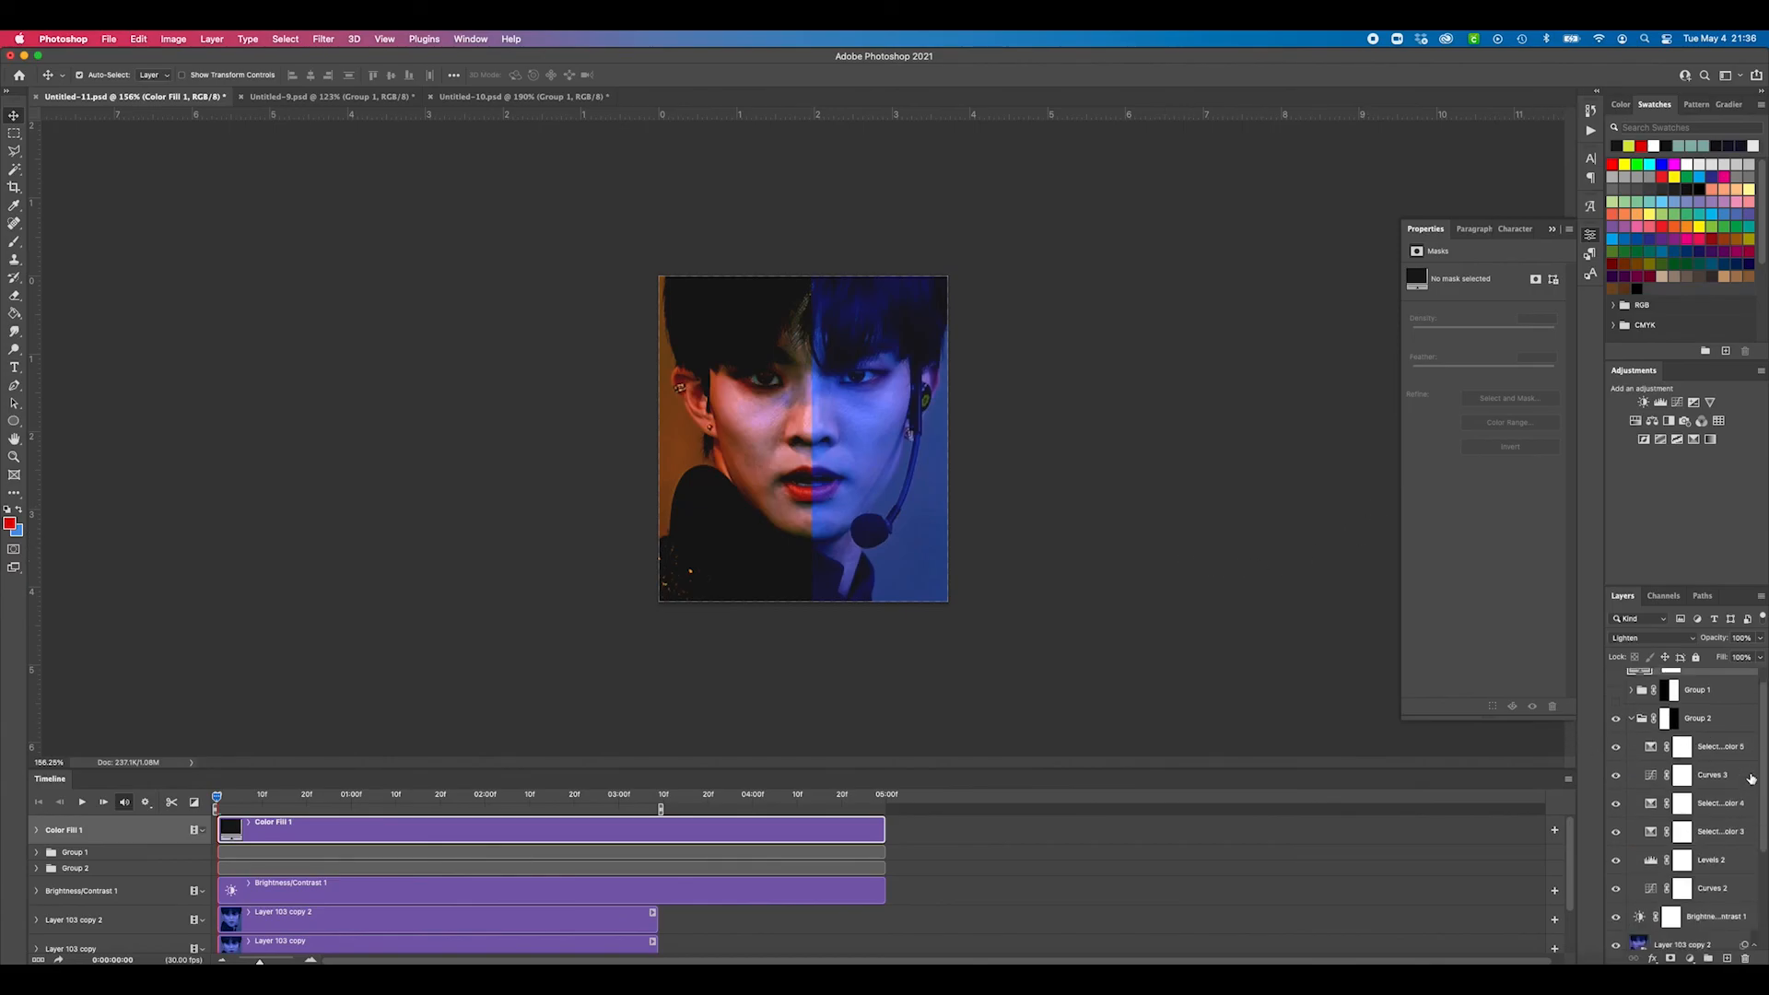
Step: Revisit Untitled-9 and Untitled-11, and inspect the adjustment layers inside Group 1 of Untitled-9 before collapsing the group again
{"action": "left_click", "coordinate": [332, 97]}
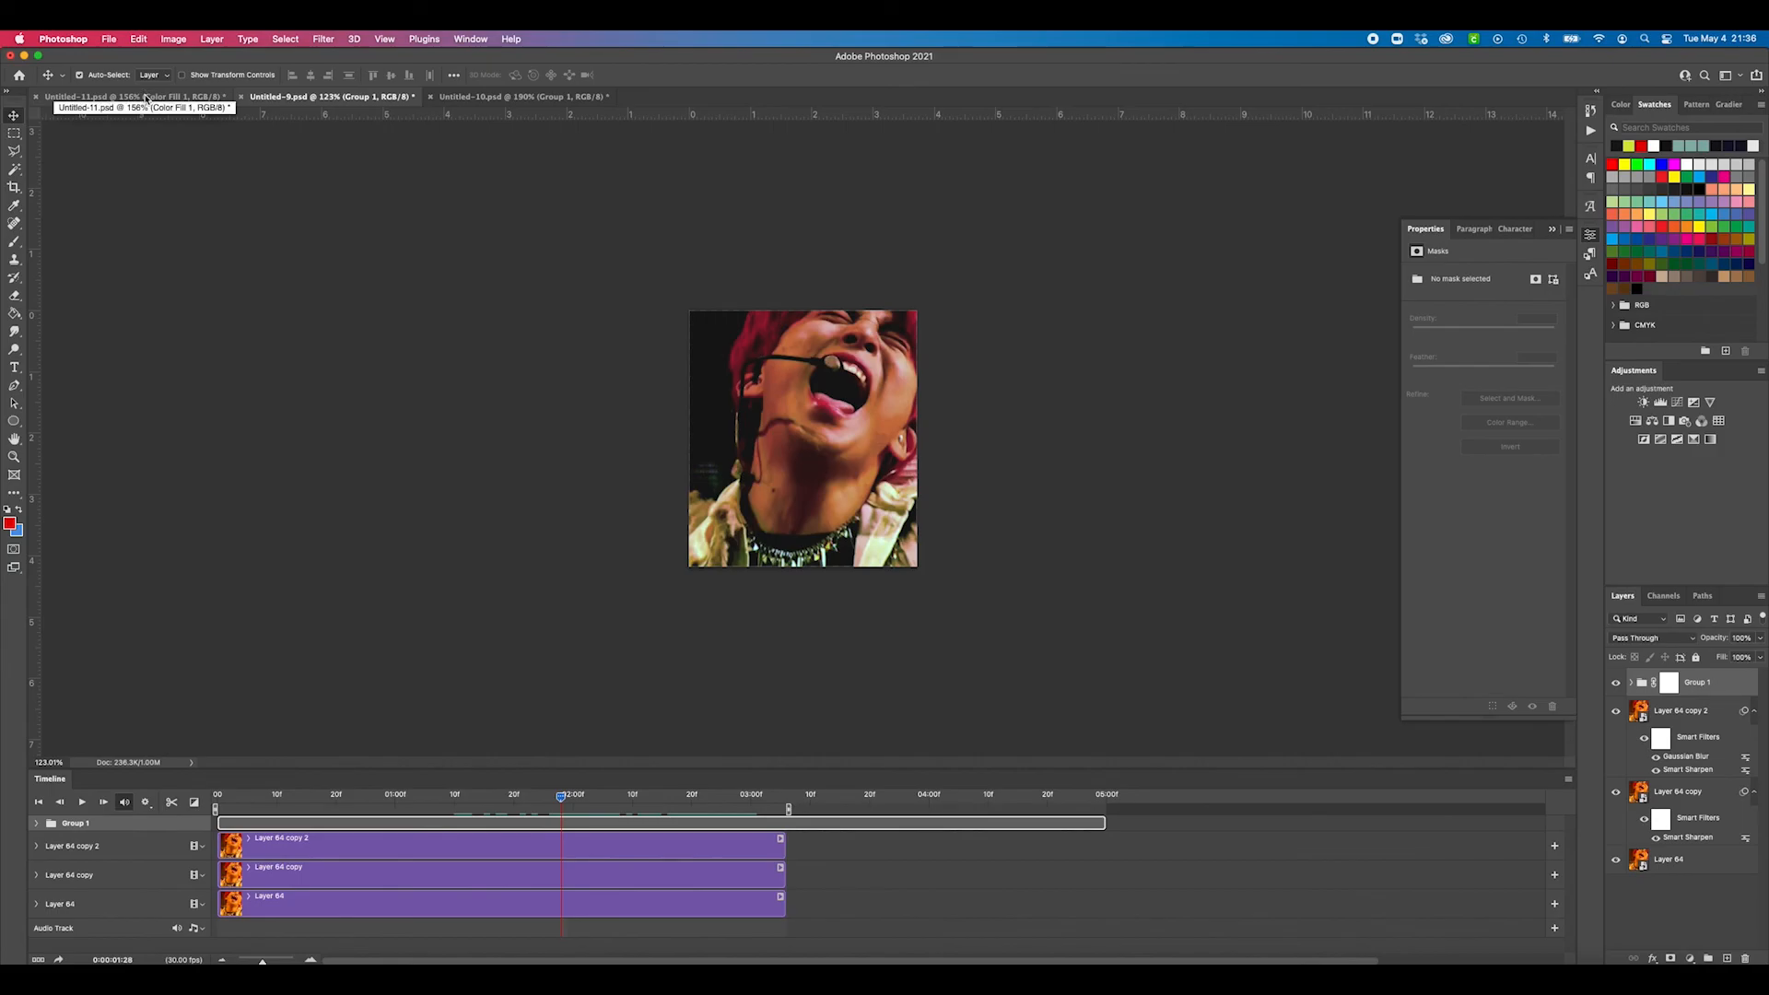
{"action": "left_click", "coordinate": [146, 98]}
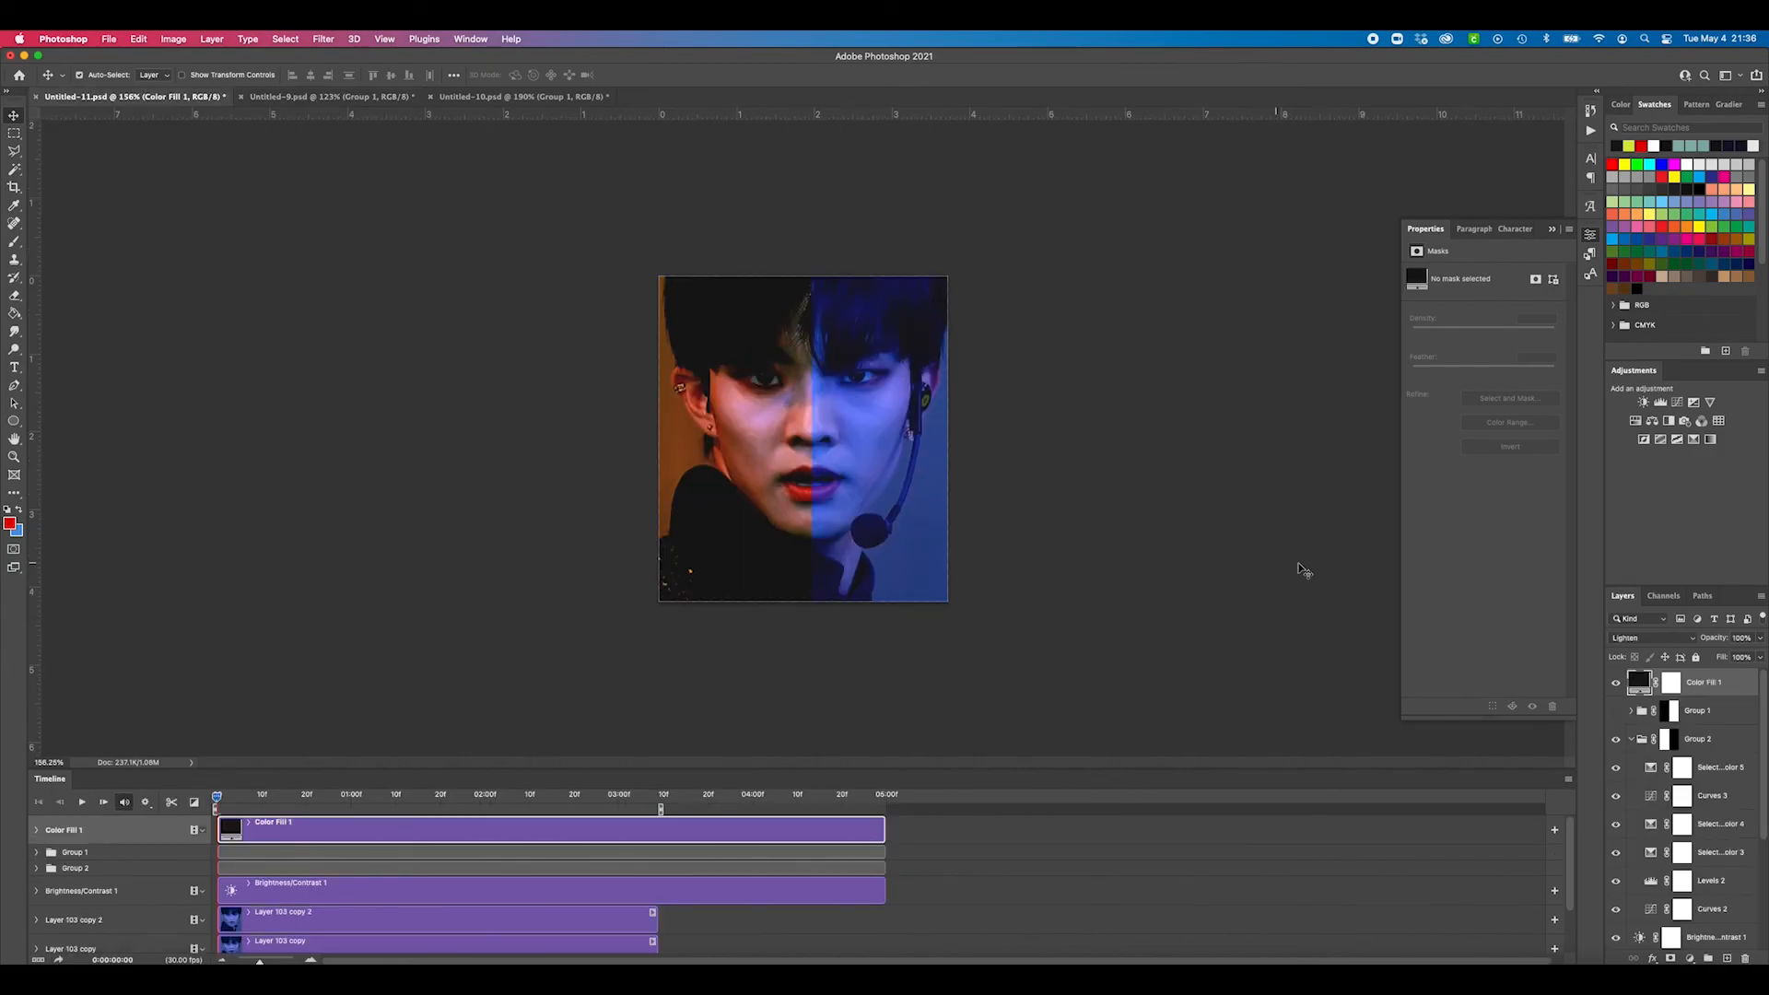
{"action": "left_click", "coordinate": [407, 97]}
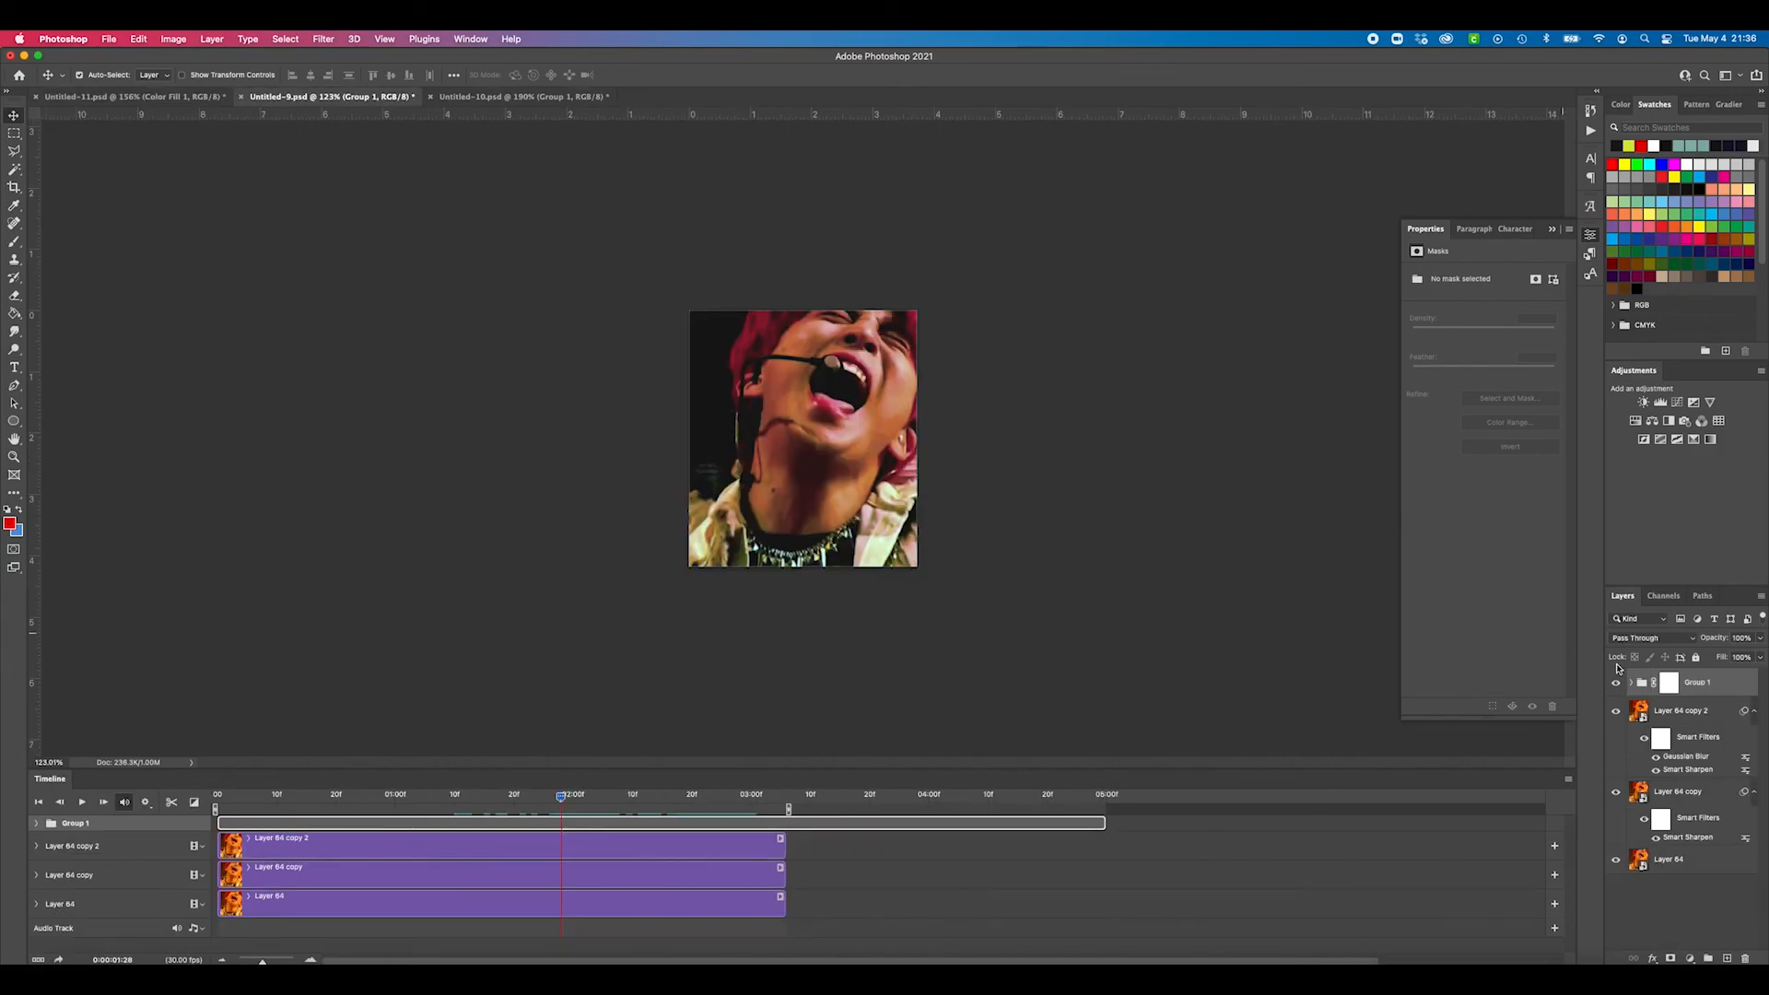
{"action": "left_click", "coordinate": [1631, 682]}
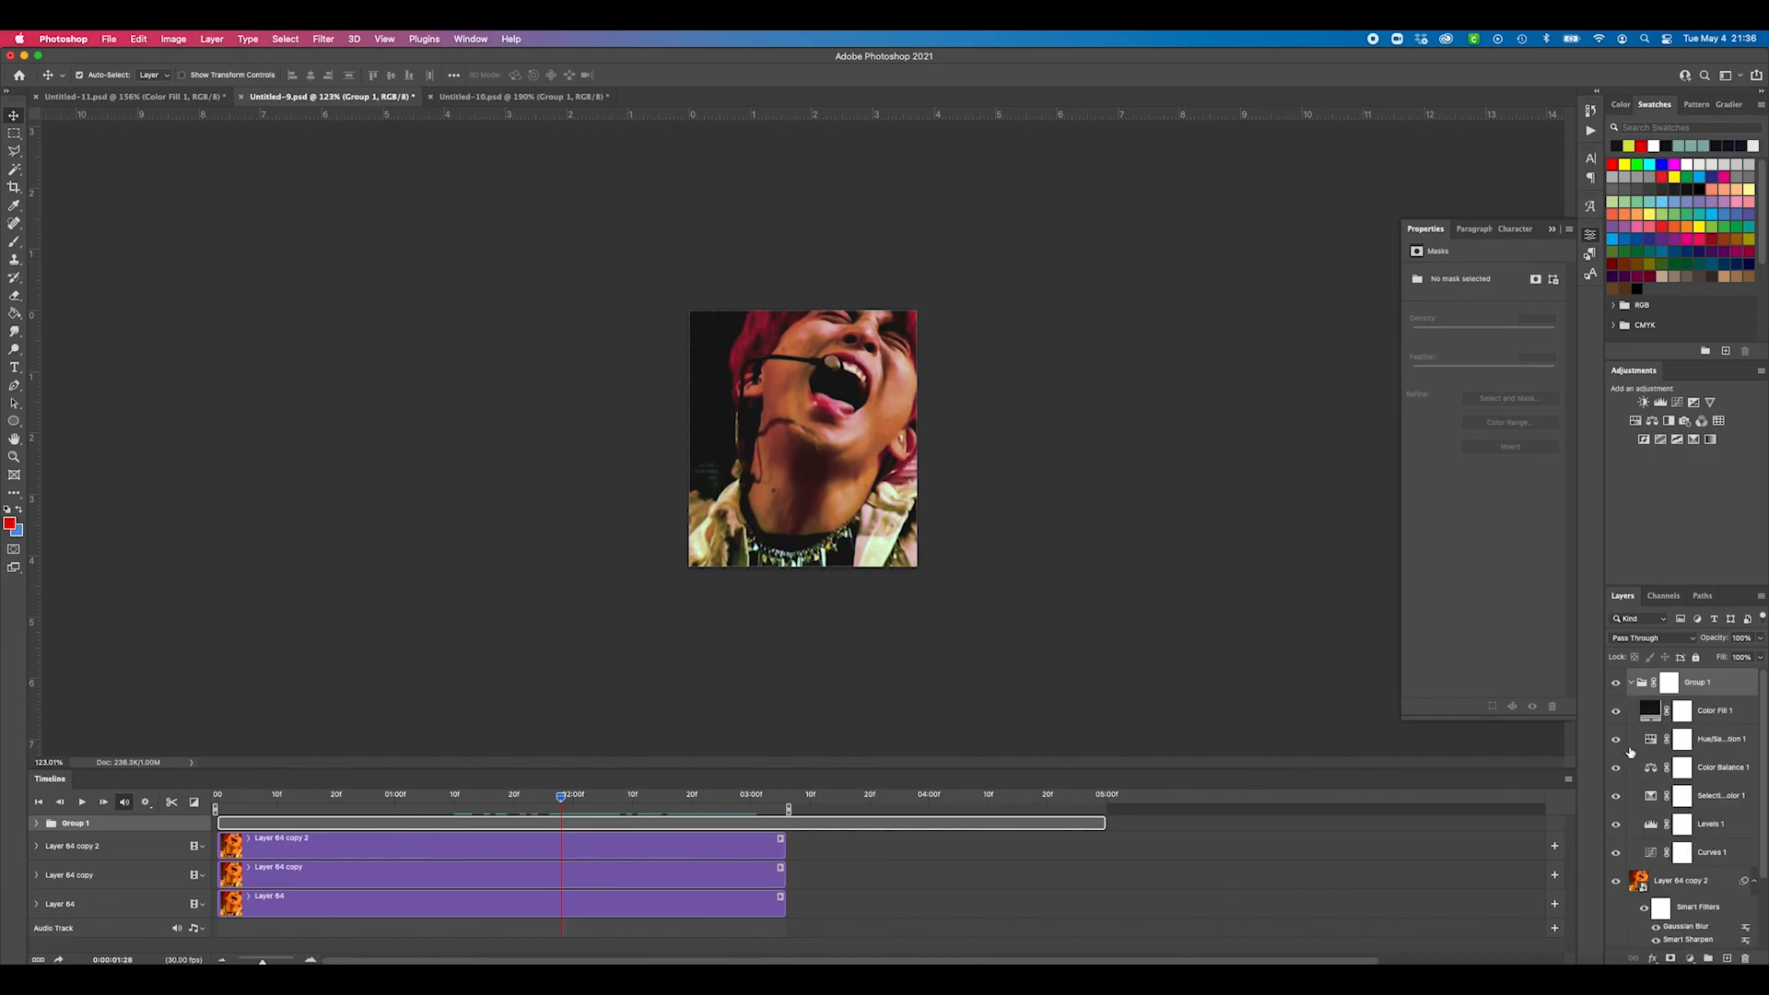
{"action": "left_click", "coordinate": [1632, 683]}
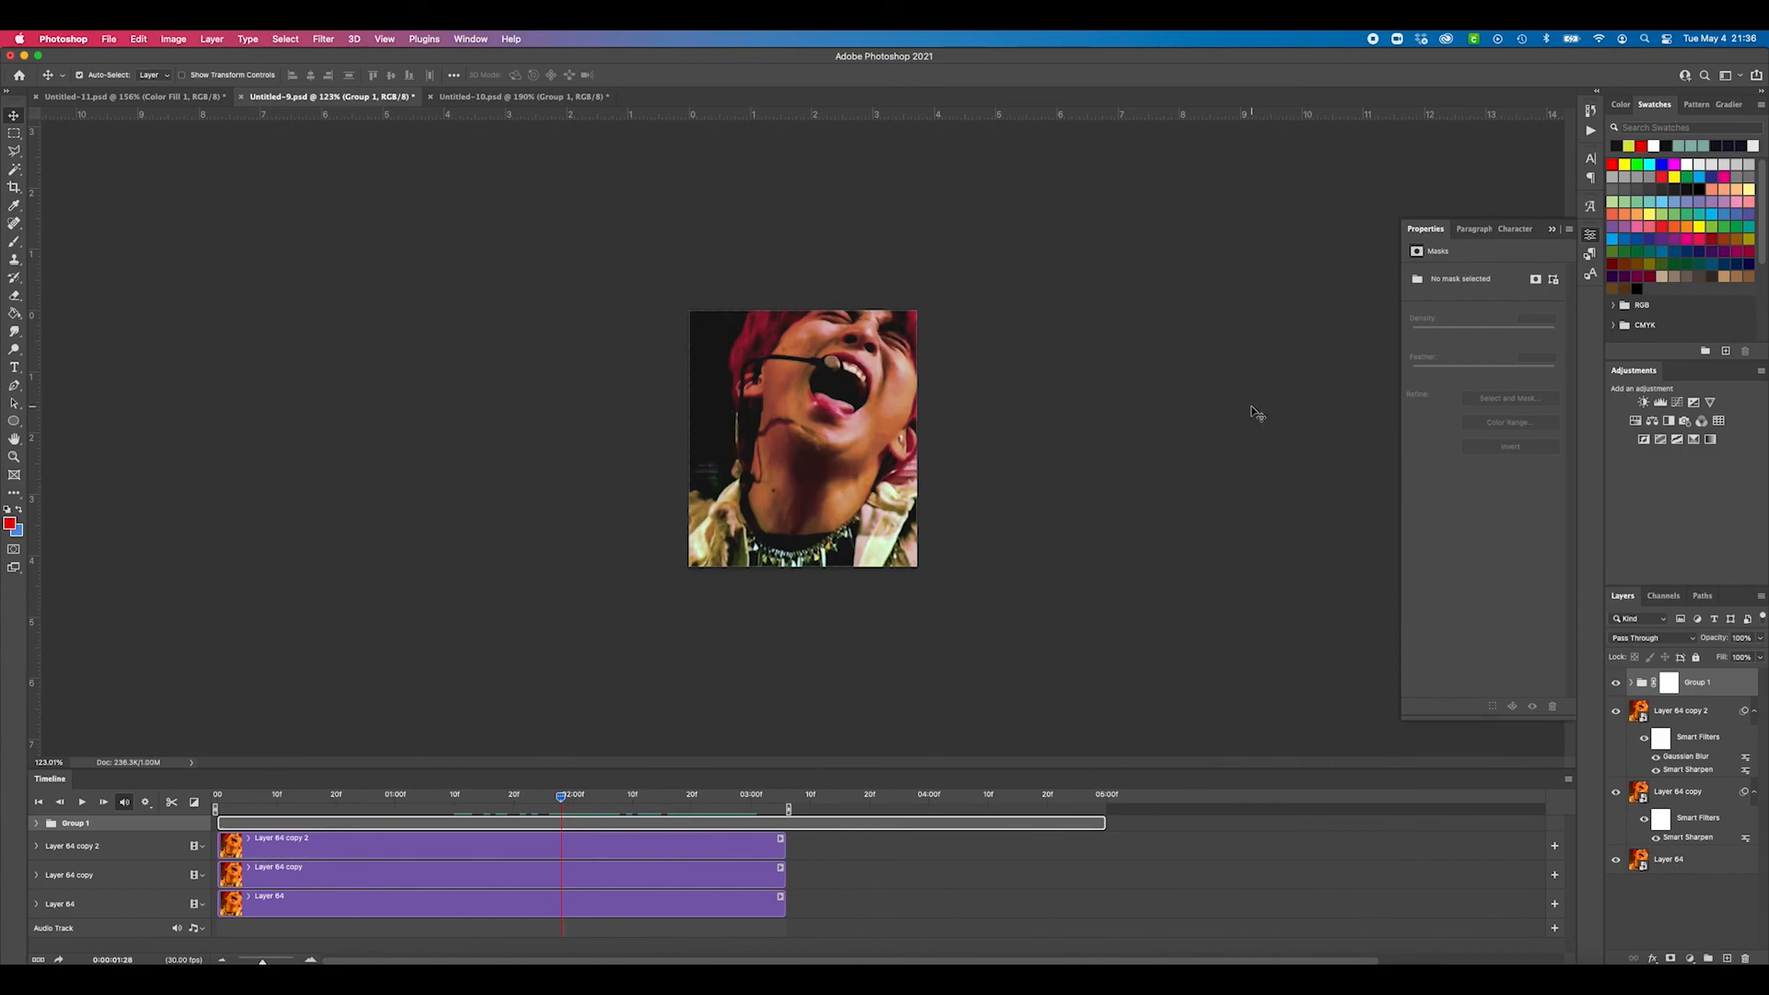